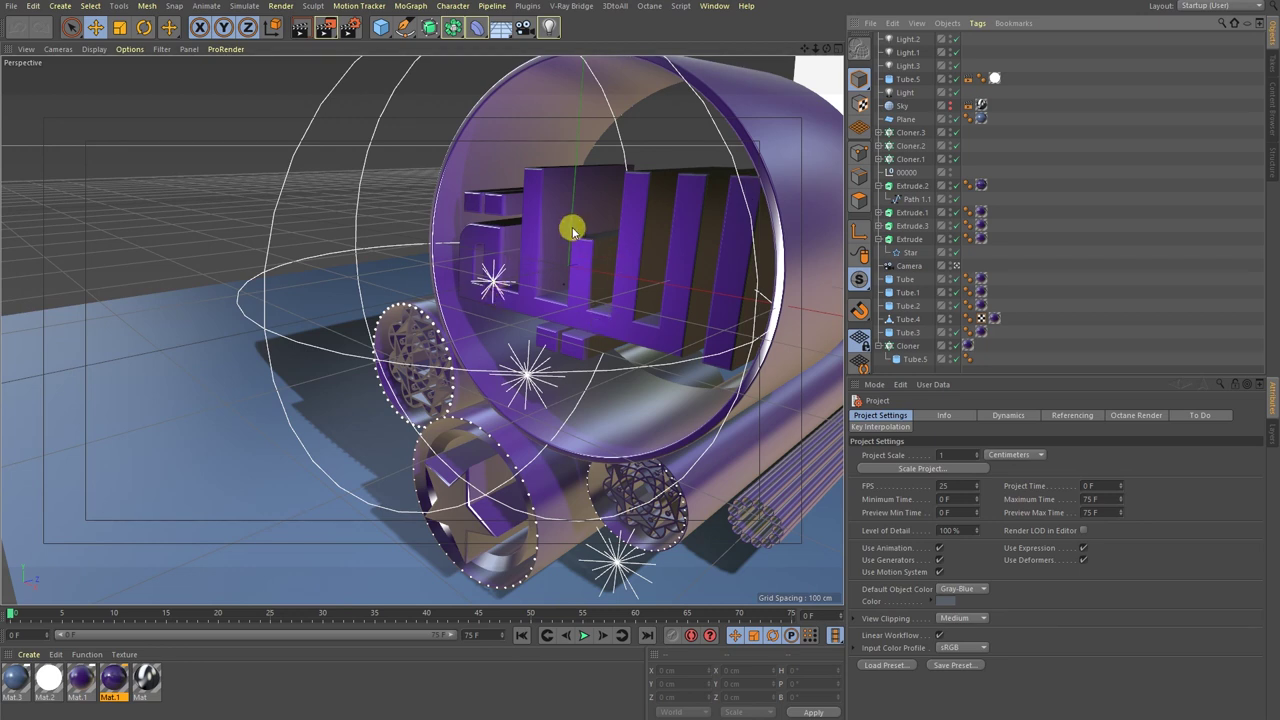
Run a viewport preview render, then close the reference image and clear the render.
{"action": "left_click", "coordinate": [298, 29]}
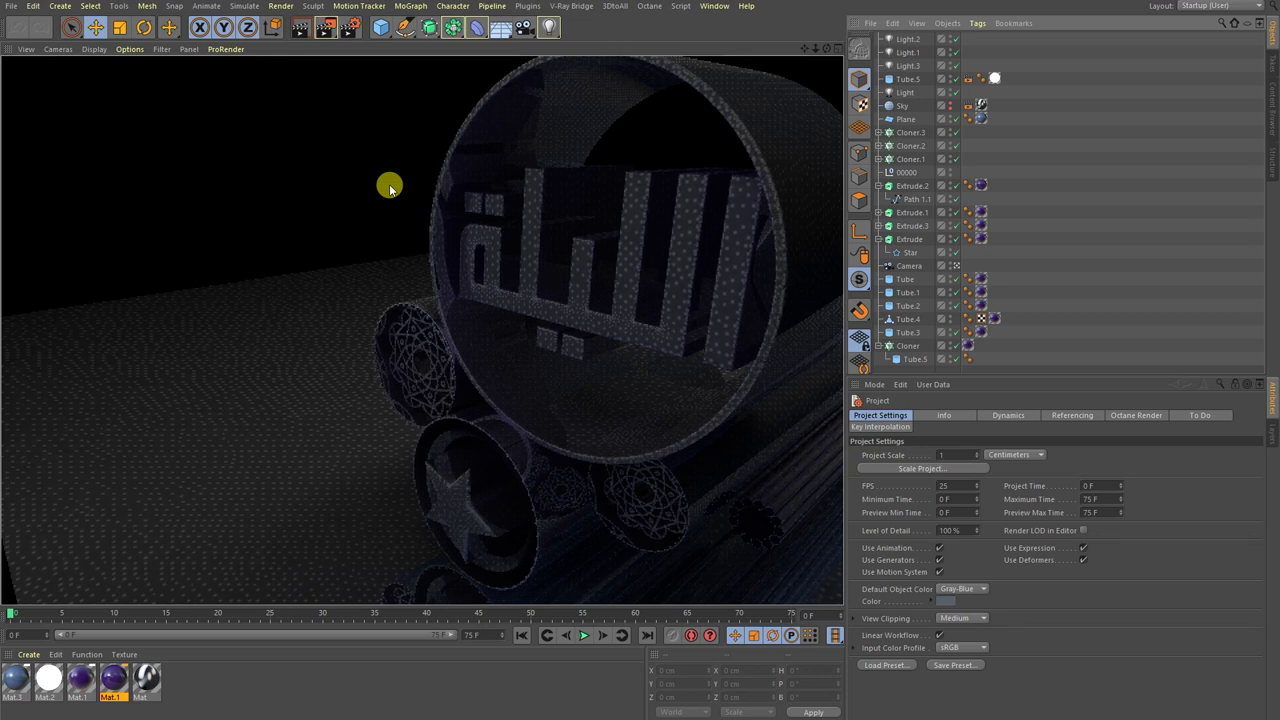
{"action": "key", "text": "ctrl+r"}
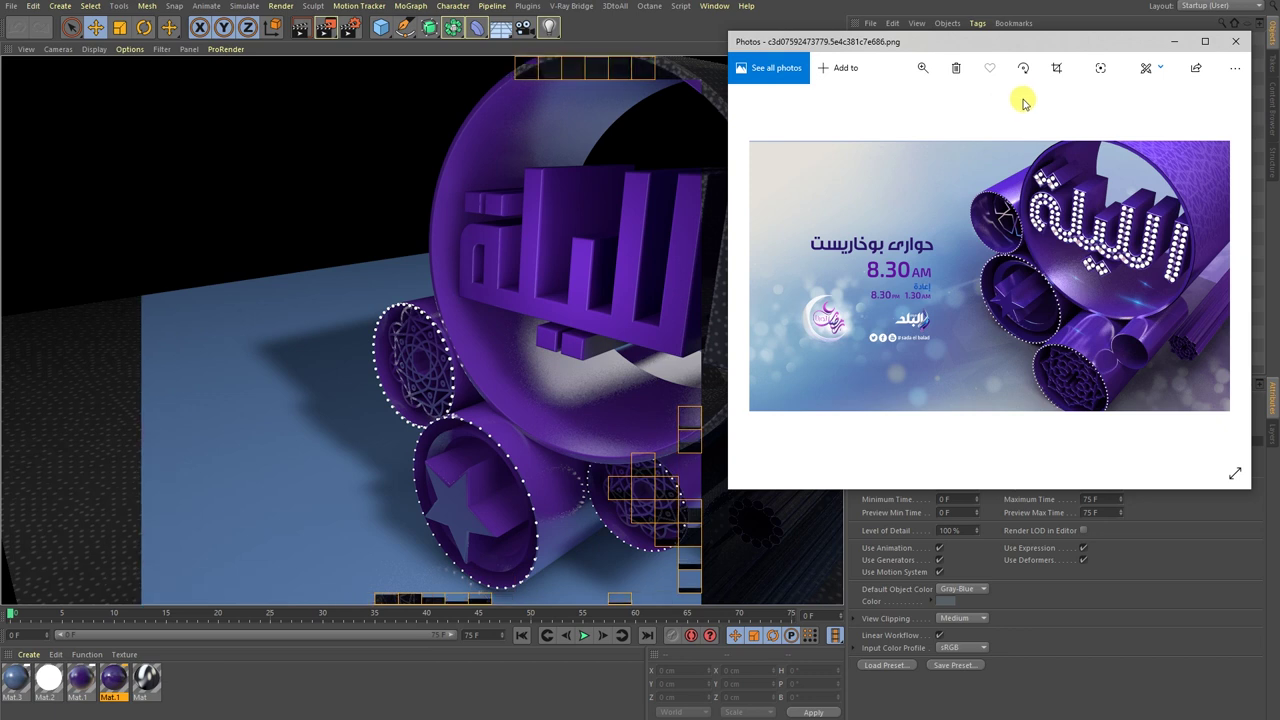
{"action": "left_click", "coordinate": [1236, 41]}
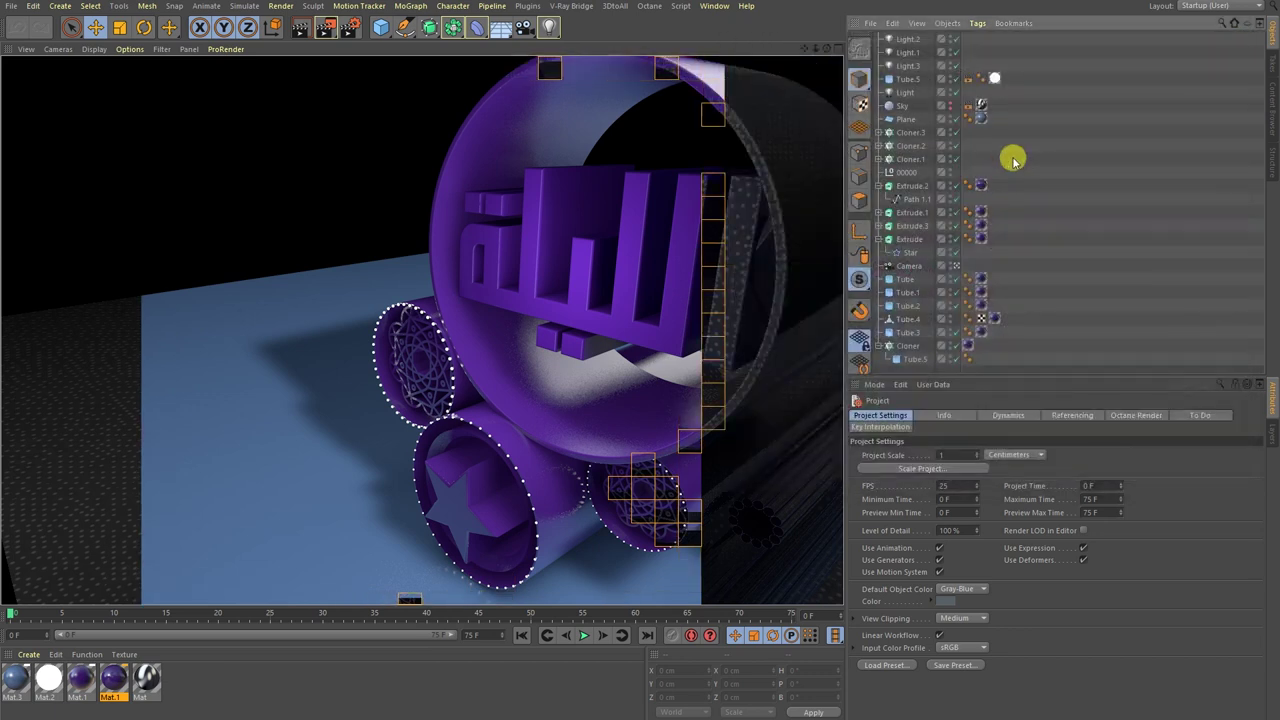
{"action": "left_click", "coordinate": [494, 106]}
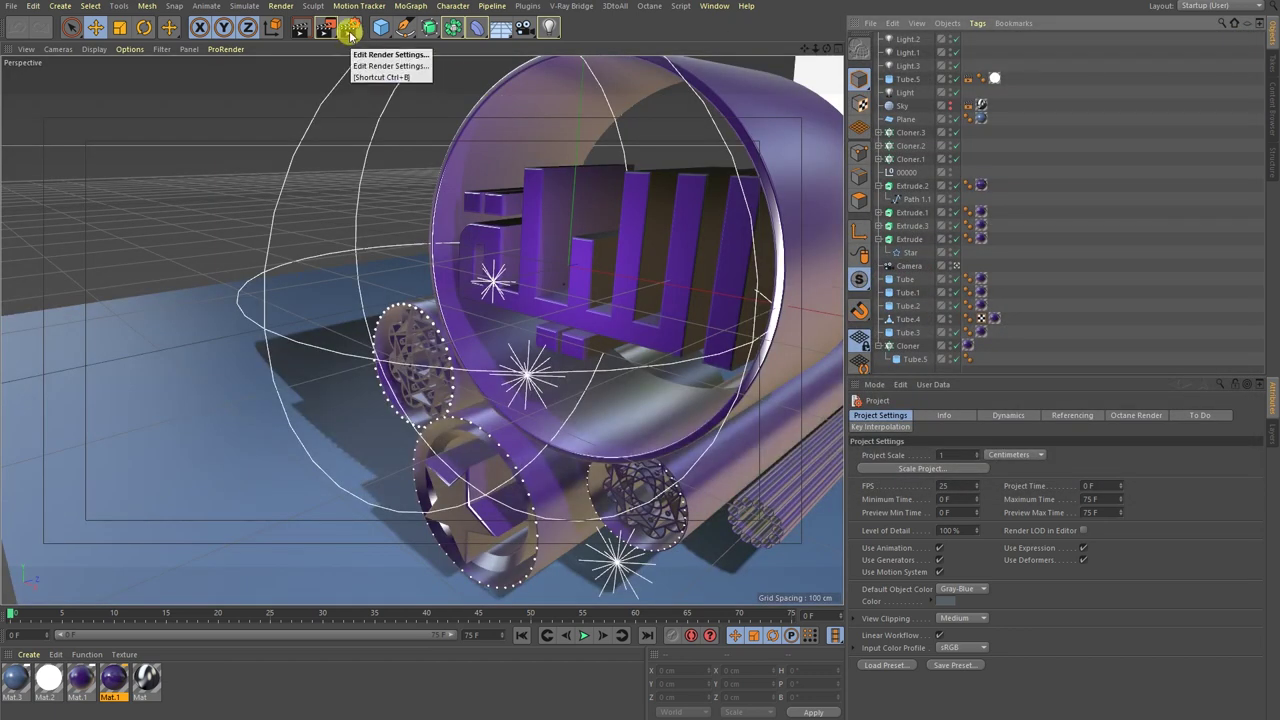
In the render settings, delete the Global Illumination effect and add it back.
{"action": "left_click", "coordinate": [350, 35]}
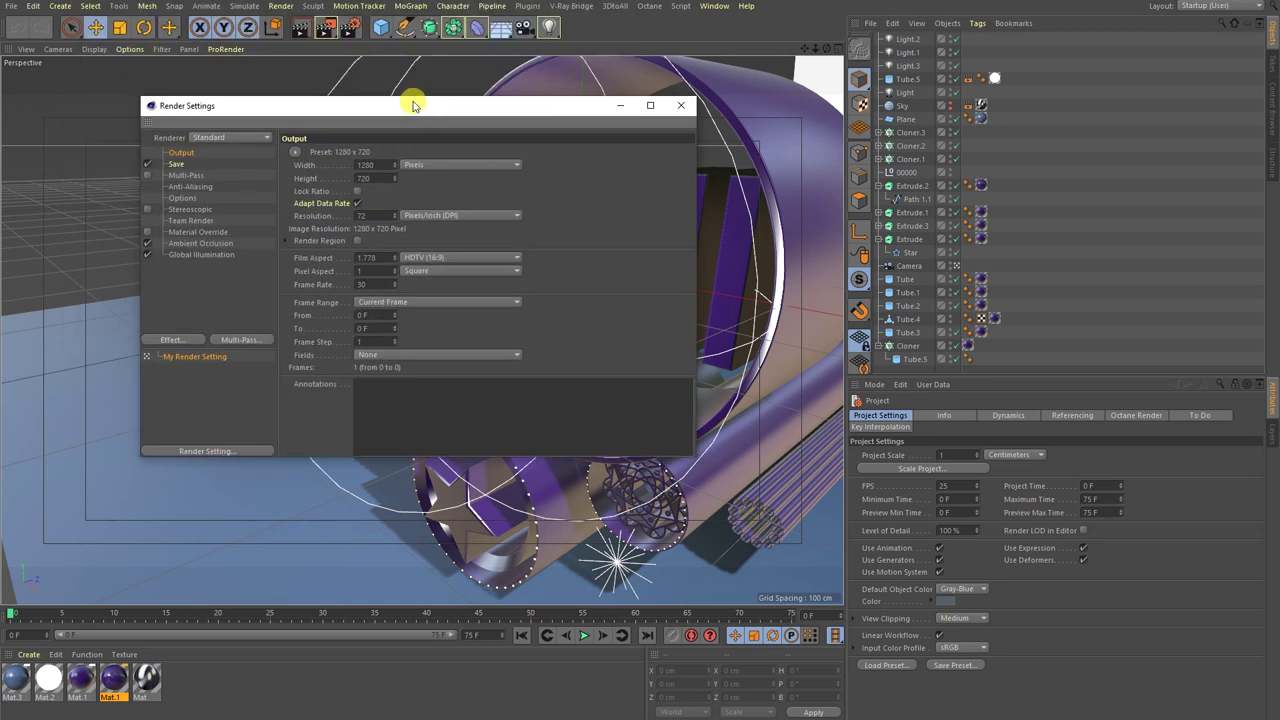
{"action": "left_click", "coordinate": [203, 243]}
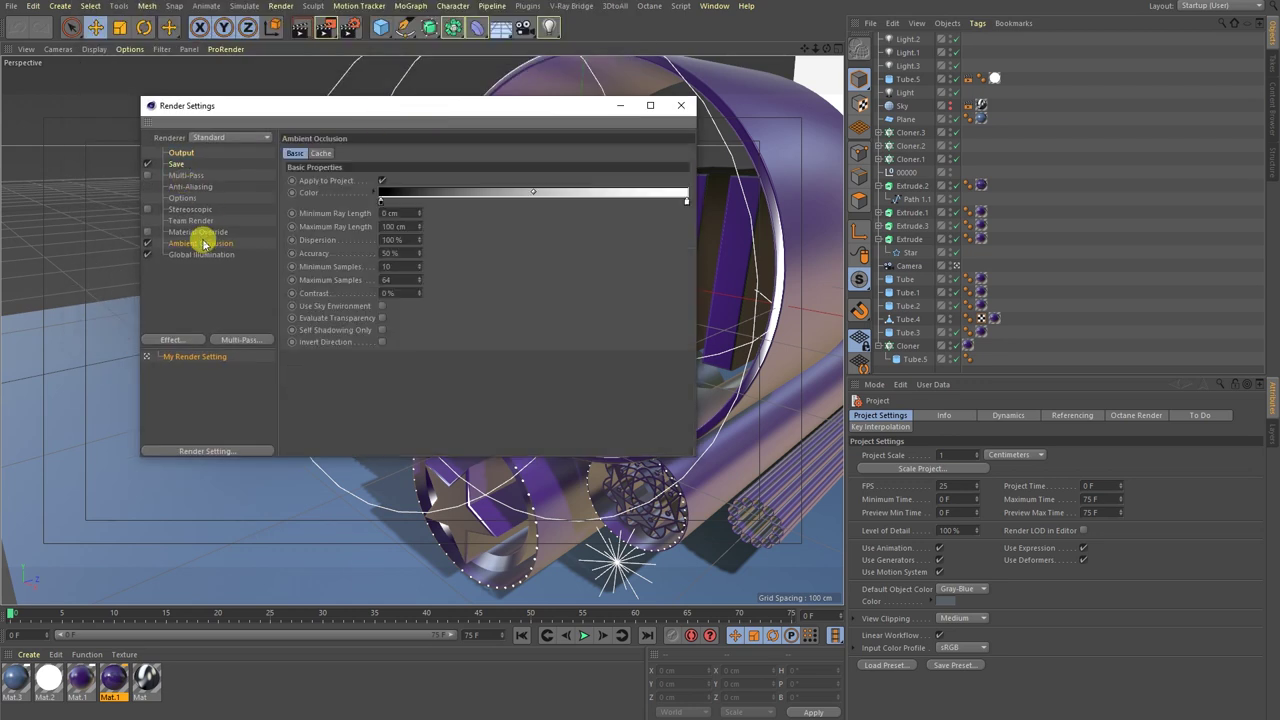
{"action": "left_click", "coordinate": [179, 341]}
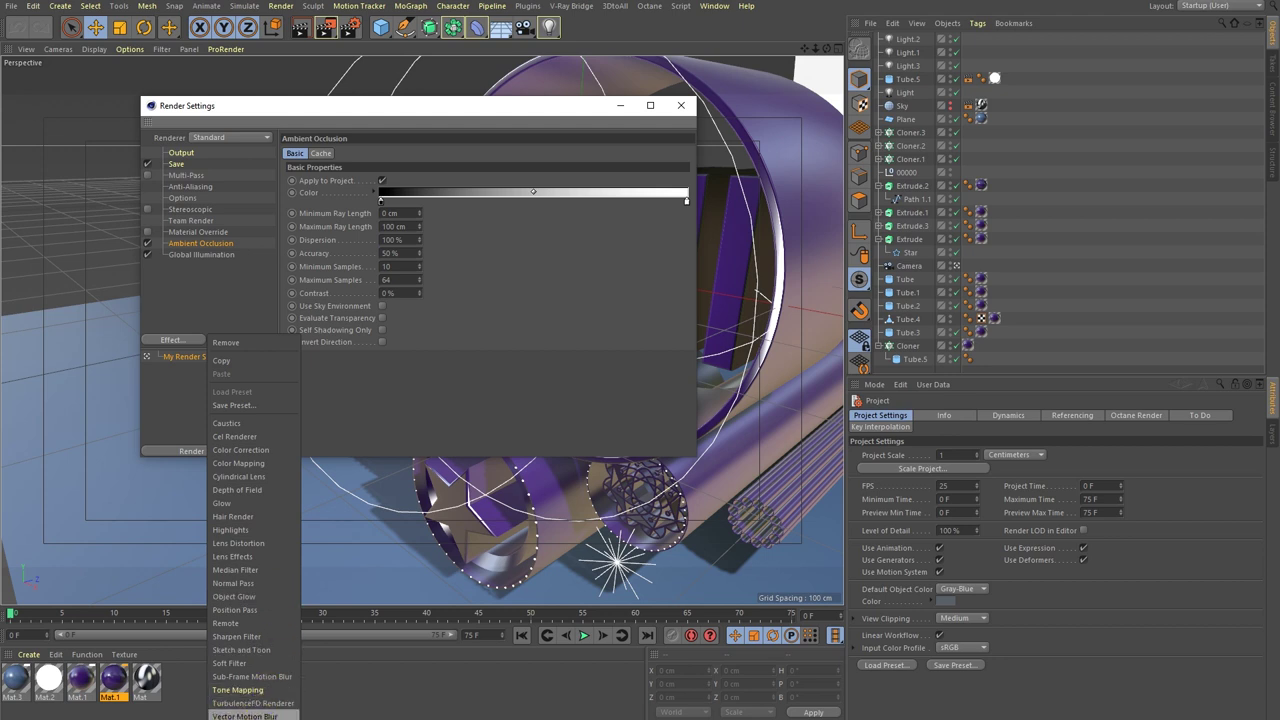
{"action": "left_click", "coordinate": [227, 305]}
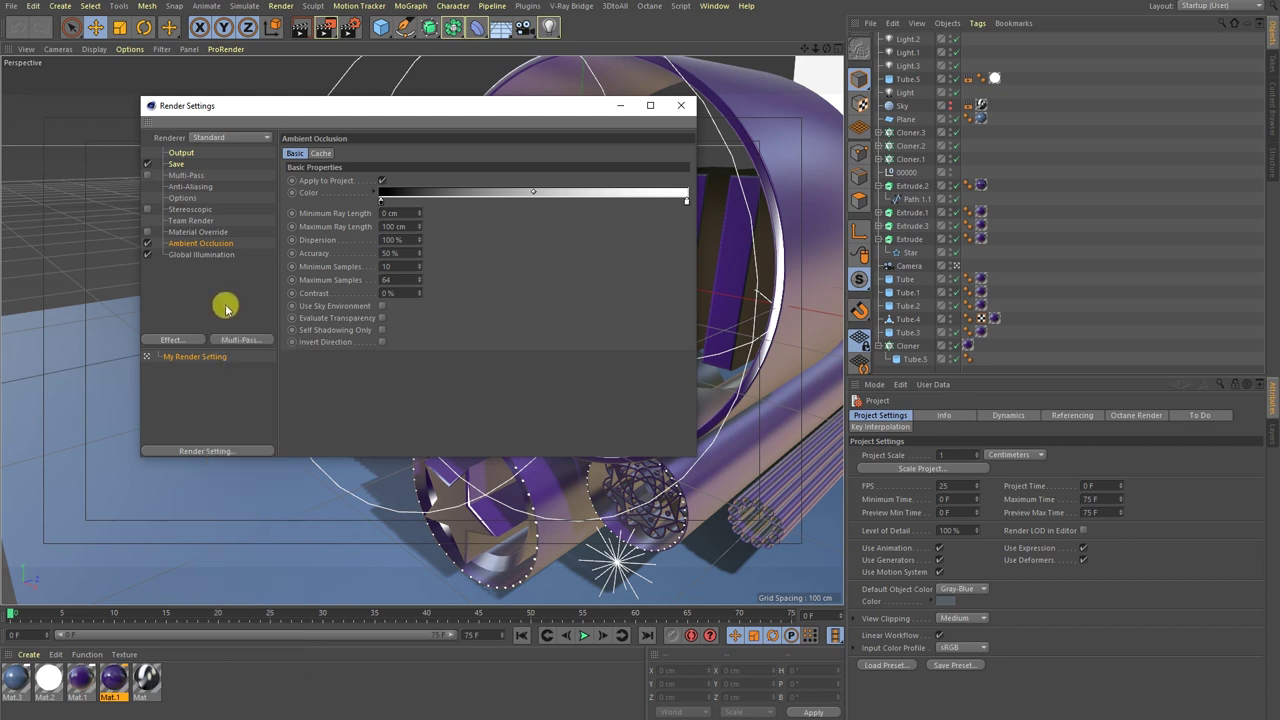
{"action": "left_click", "coordinate": [198, 256]}
{"action": "key", "text": "Delete"}
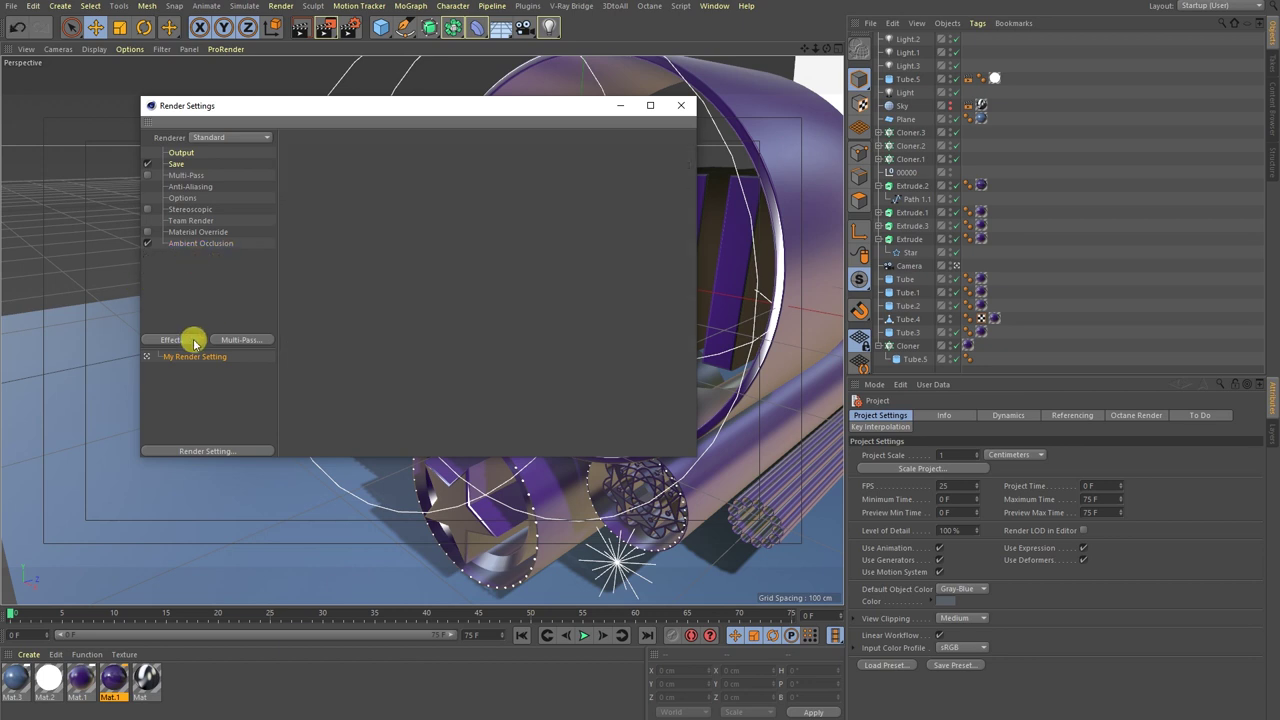
{"action": "left_click", "coordinate": [190, 340]}
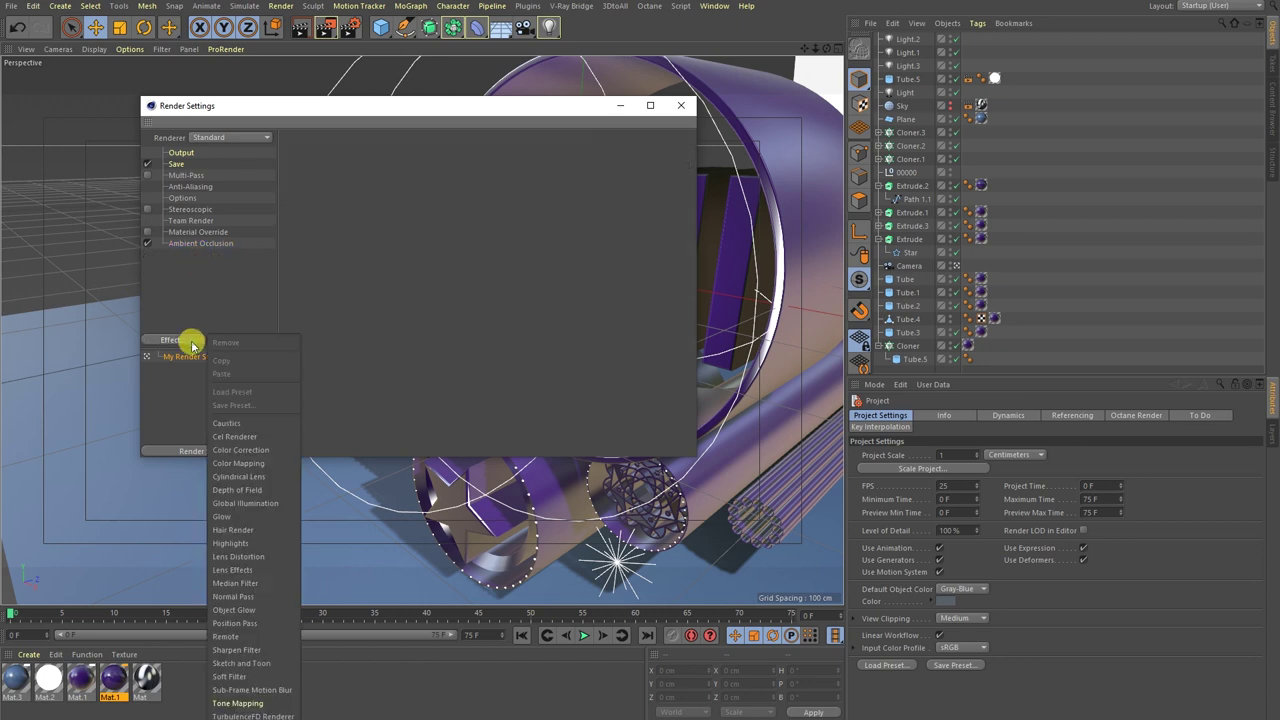
{"action": "left_click", "coordinate": [231, 503]}
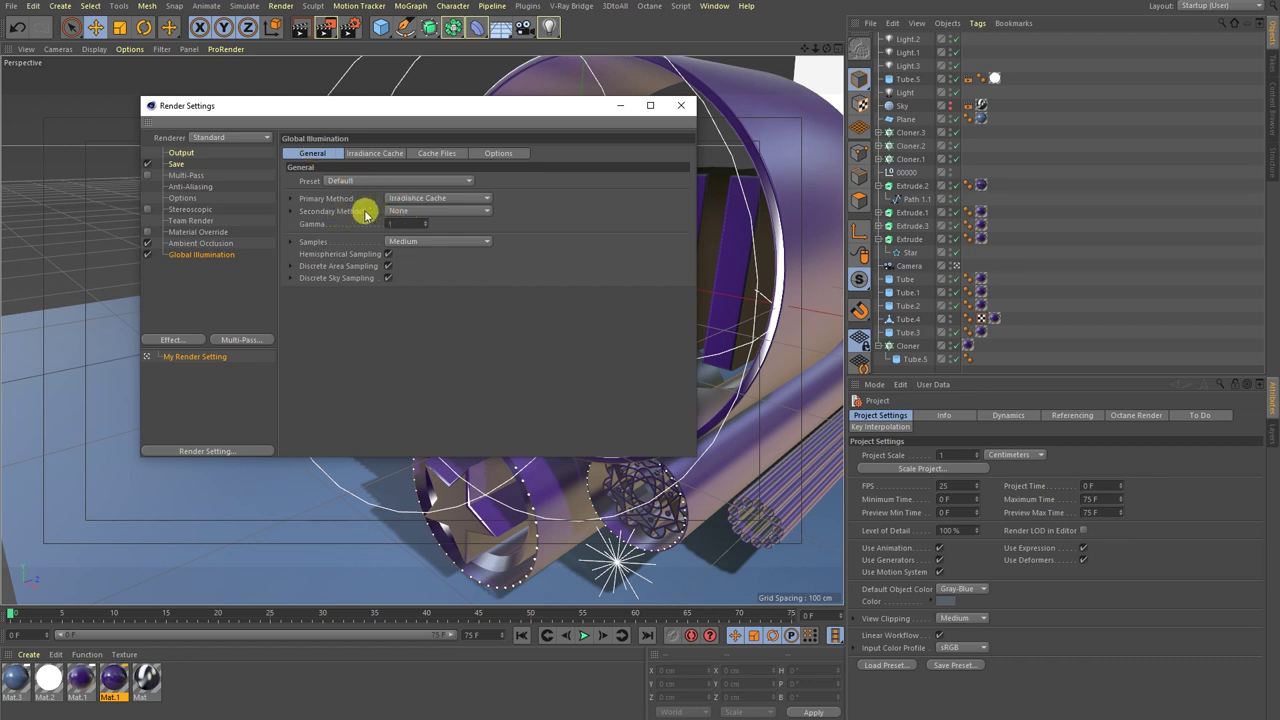
Set Global Illumination's secondary method to Light Mapping and close the render settings.
{"action": "left_click", "coordinate": [403, 211]}
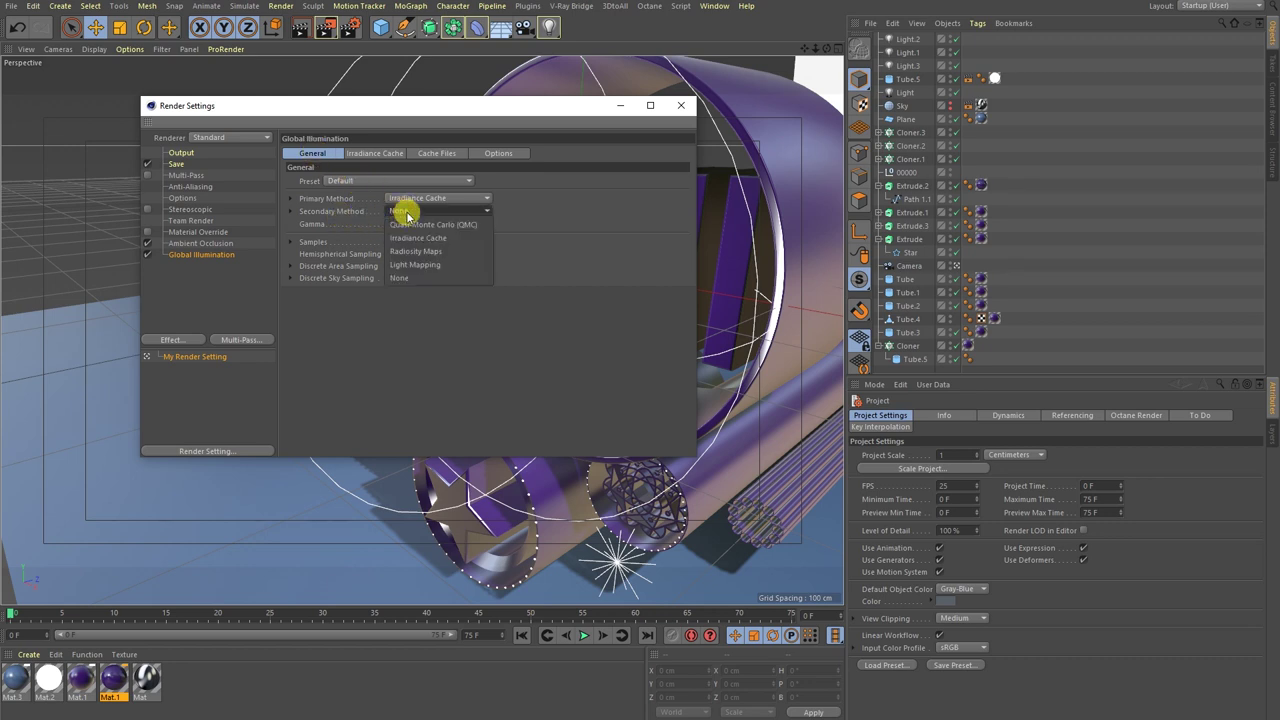
{"action": "left_click", "coordinate": [431, 266]}
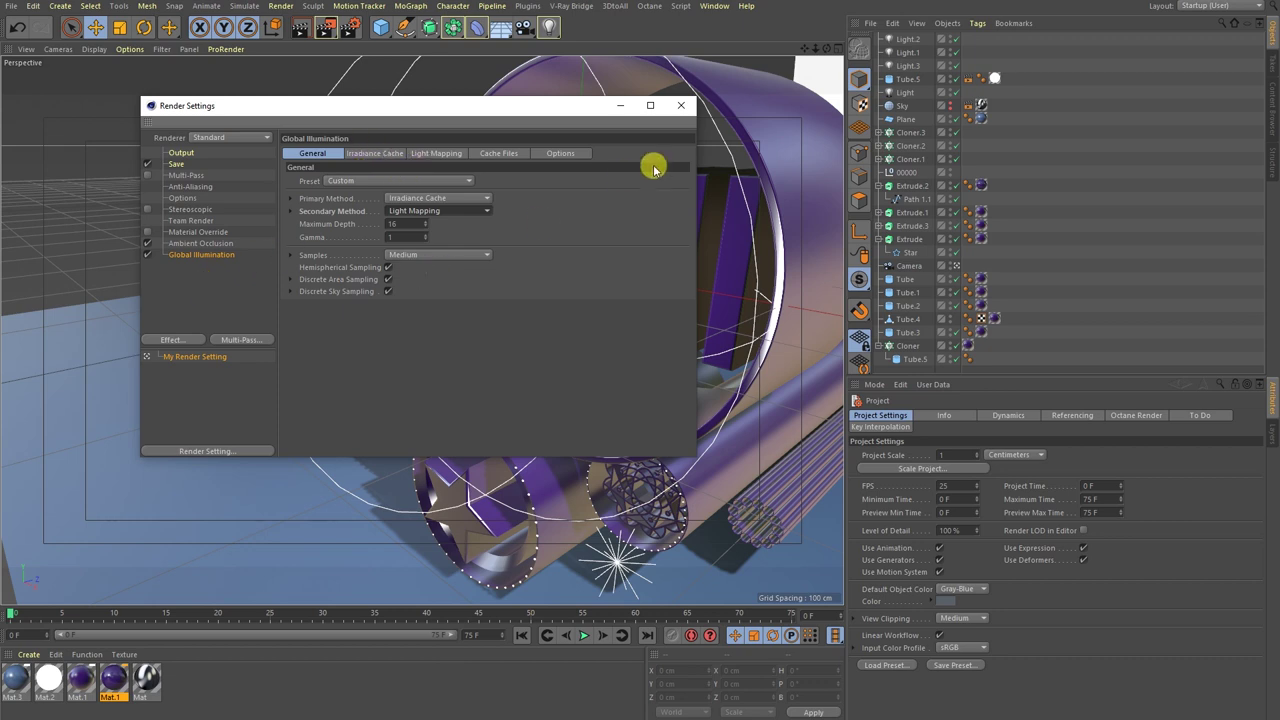
{"action": "left_click", "coordinate": [681, 105]}
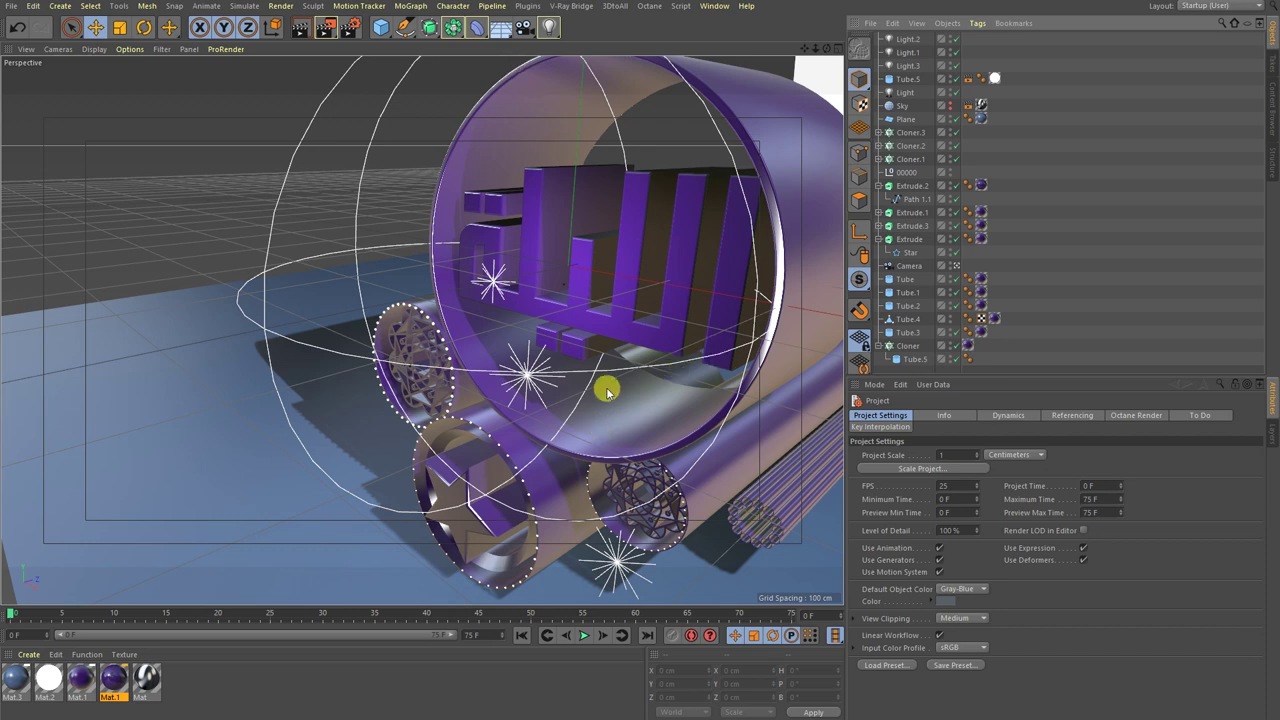
Open the Picture Viewer and load the reference poster PNG into it.
{"action": "left_click", "coordinate": [713, 6]}
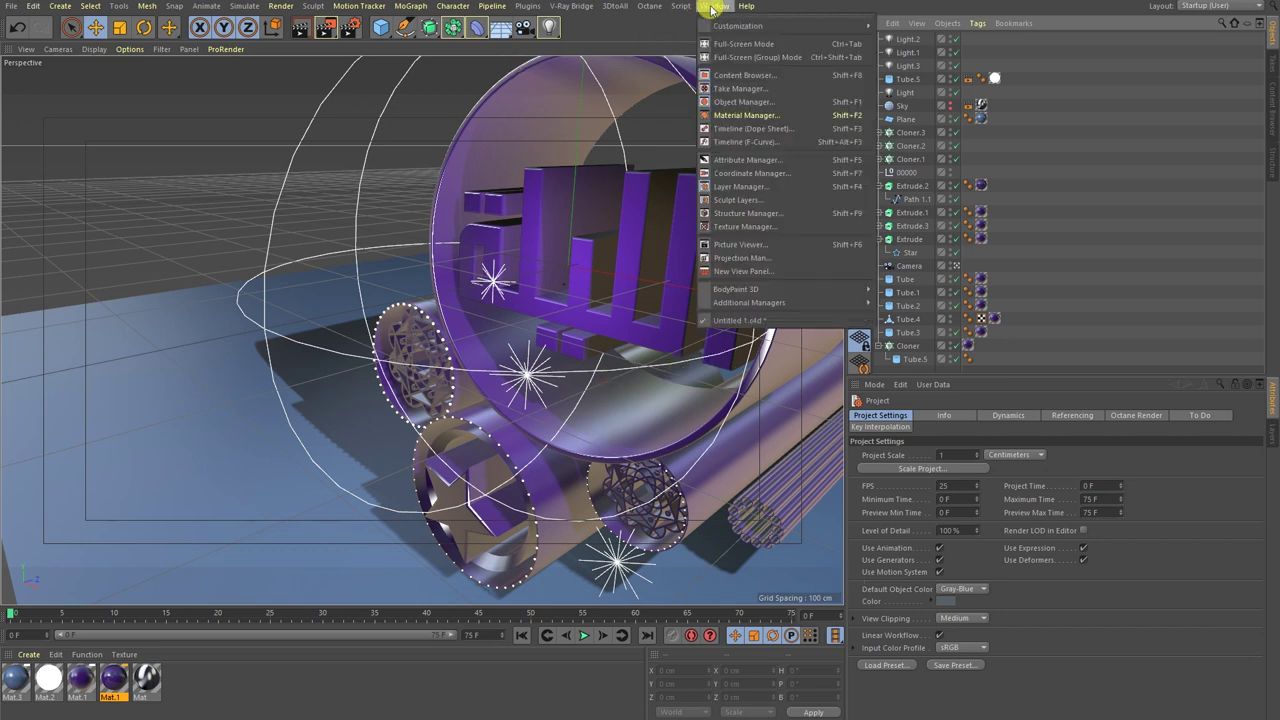
{"action": "left_click", "coordinate": [738, 244]}
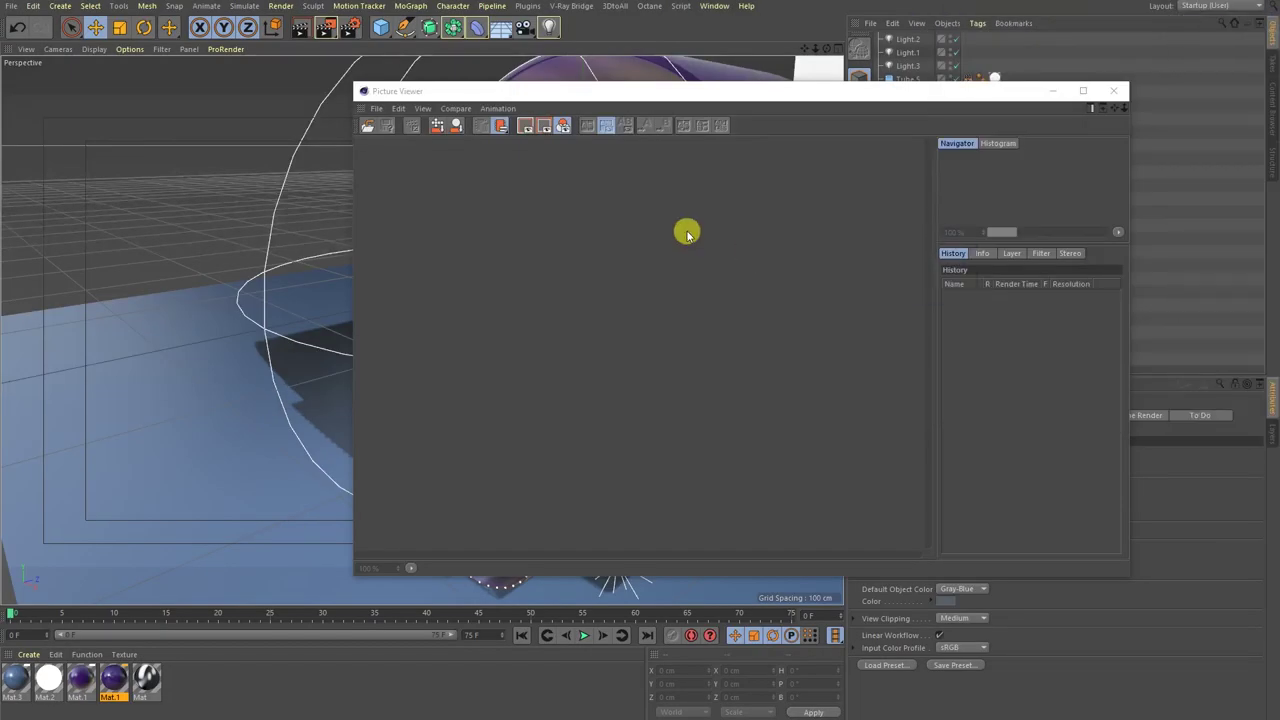
{"action": "left_click_drag", "start_coordinate": [687, 235], "coordinate": [687, 235]}
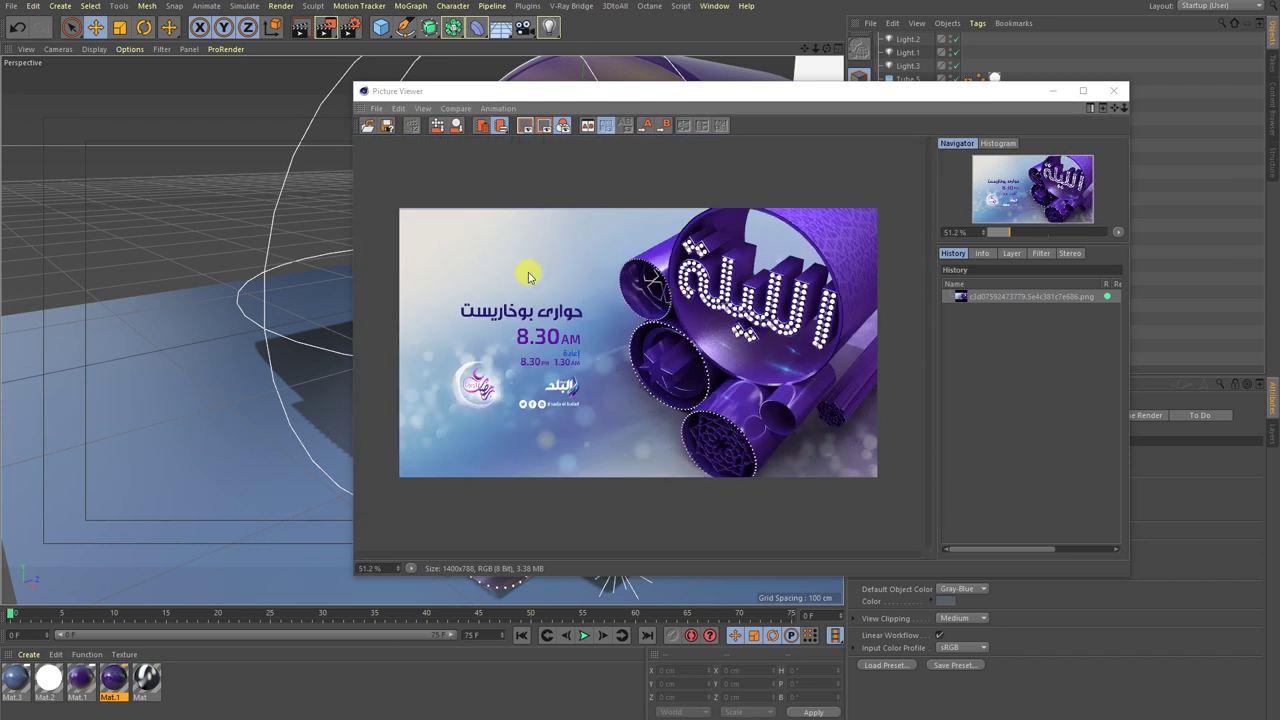
Hide the viewer's navigator/history panel and place the viewer beside the 3D scene.
{"action": "mouse_move", "coordinate": [443, 94]}
{"action": "left_mouse_down"}
{"action": "mouse_move", "coordinate": [682, 114]}
{"action": "mouse_move", "coordinate": [449, 106]}
{"action": "left_mouse_up"}
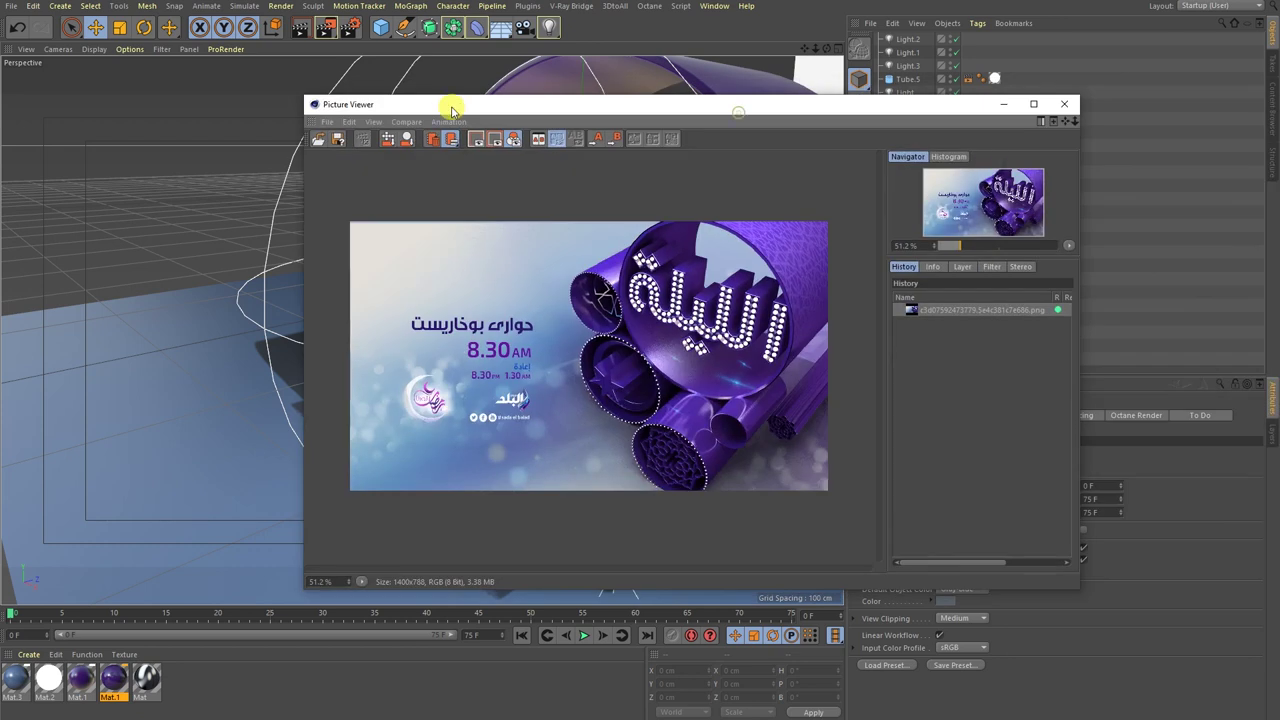
{"action": "left_click", "coordinate": [1043, 122]}
{"action": "mouse_move", "coordinate": [310, 96]}
{"action": "left_mouse_down"}
{"action": "mouse_move", "coordinate": [600, 228]}
{"action": "mouse_move", "coordinate": [778, 203]}
{"action": "left_mouse_up"}
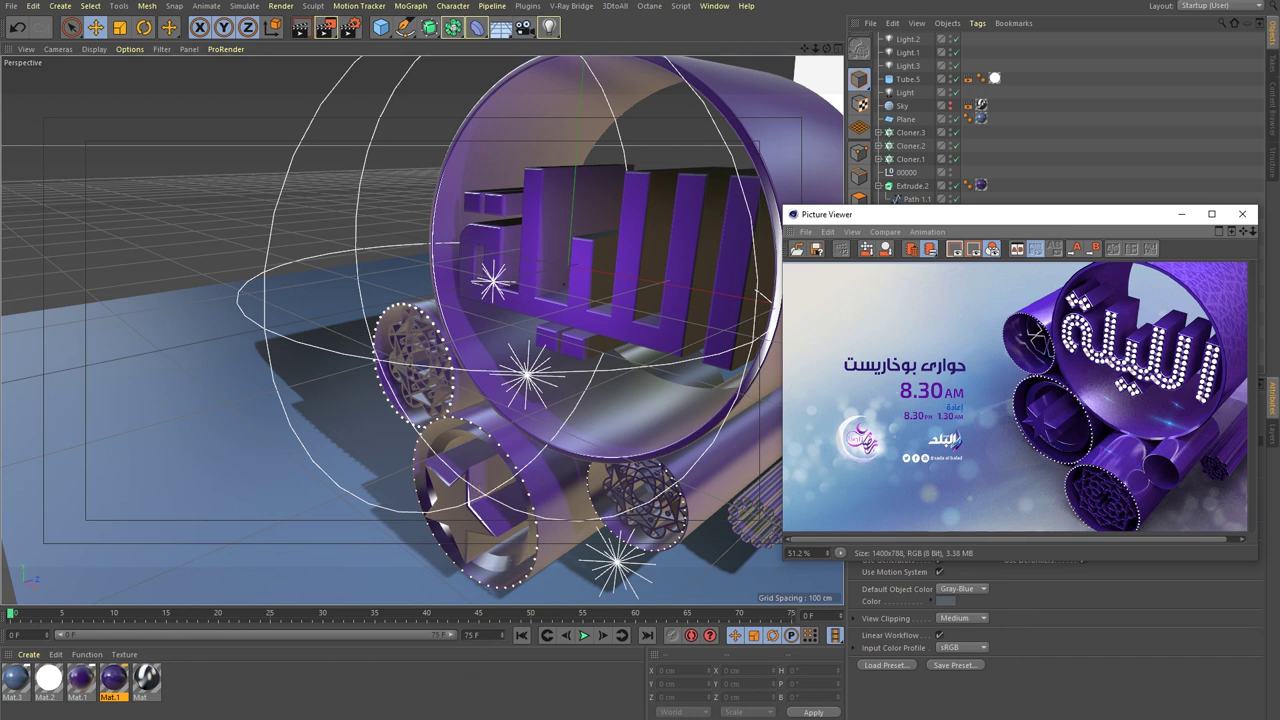
{"action": "left_click", "coordinate": [28, 655]}
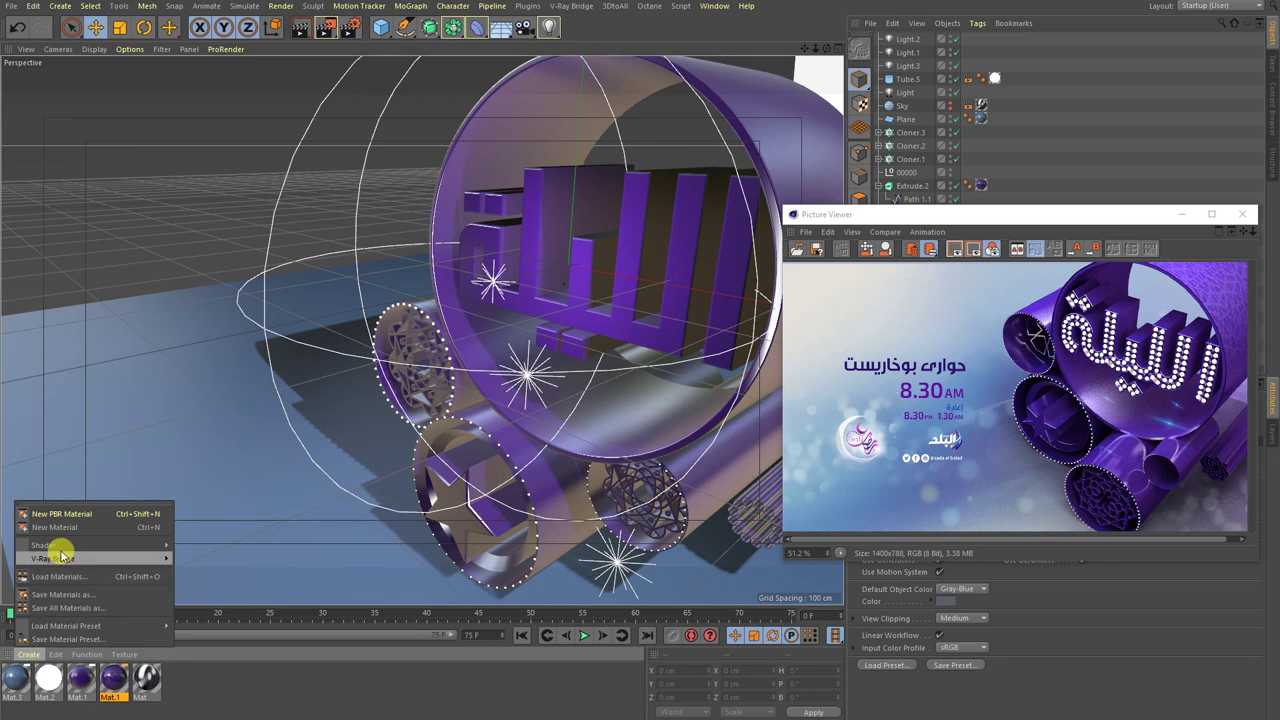
Create Mat.4, apply it to the floor, and sample its colour from the reference image.
{"action": "mouse_move", "coordinate": [90, 545]}
{"action": "left_click", "coordinate": [89, 527]}
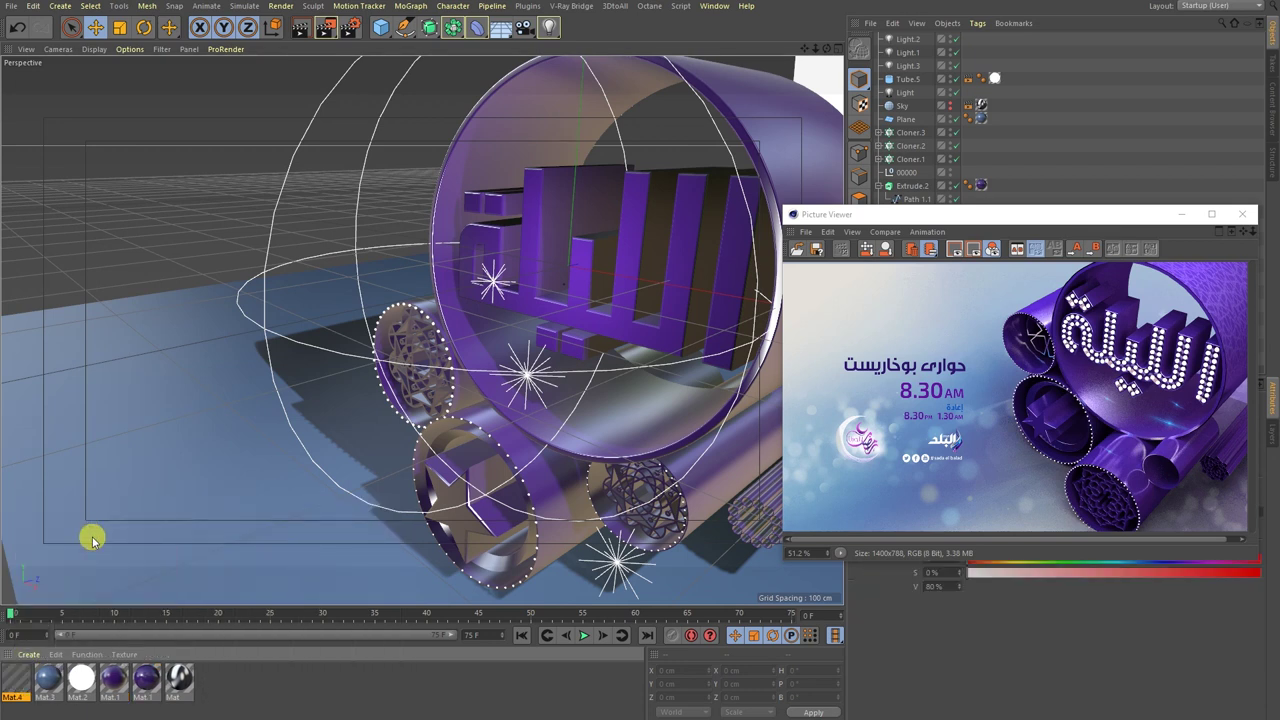
{"action": "left_click_drag", "start_coordinate": [12, 683], "coordinate": [324, 522]}
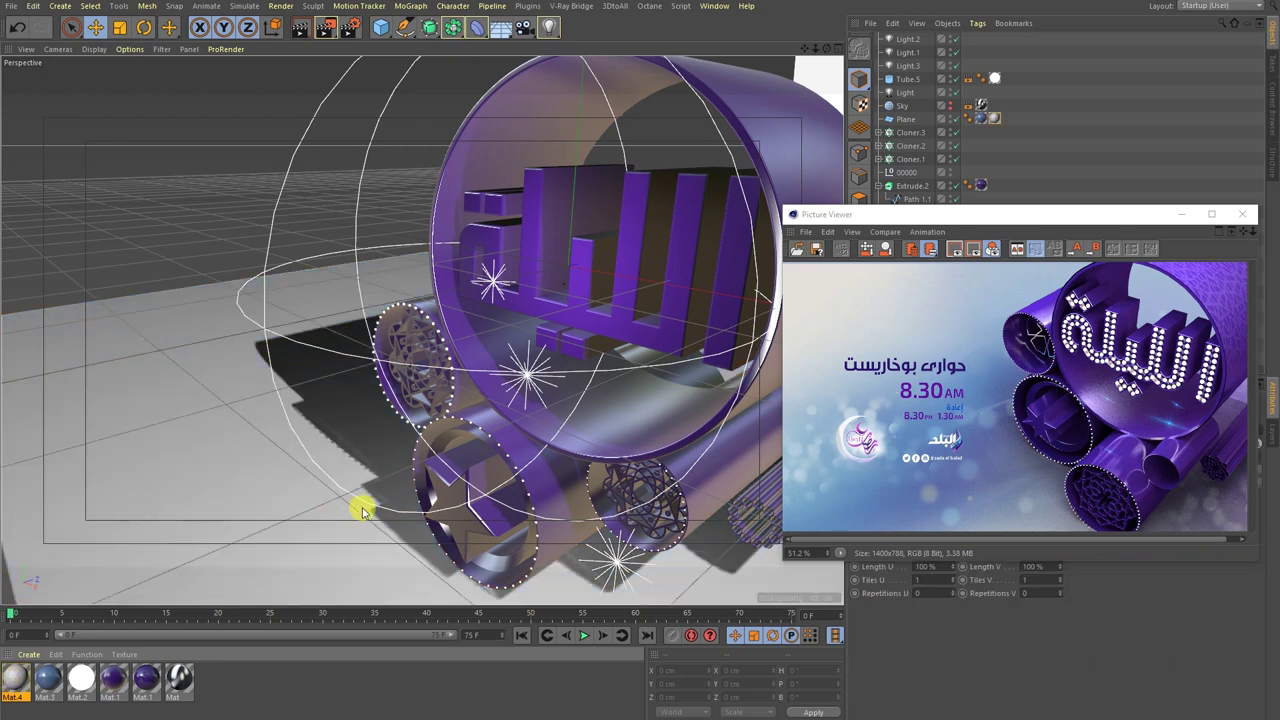
{"action": "left_click_drag", "start_coordinate": [15, 681], "coordinate": [619, 300]}
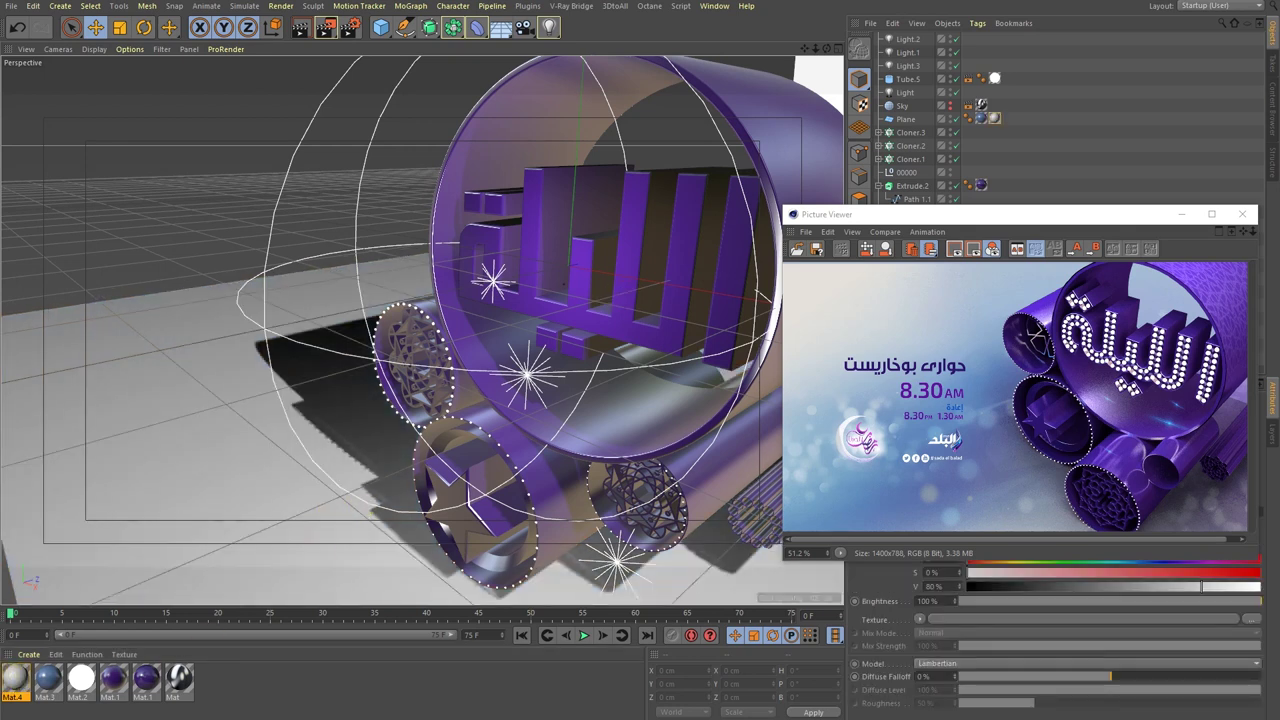
{"action": "left_click_drag", "start_coordinate": [729, 137], "coordinate": [373, 128]}
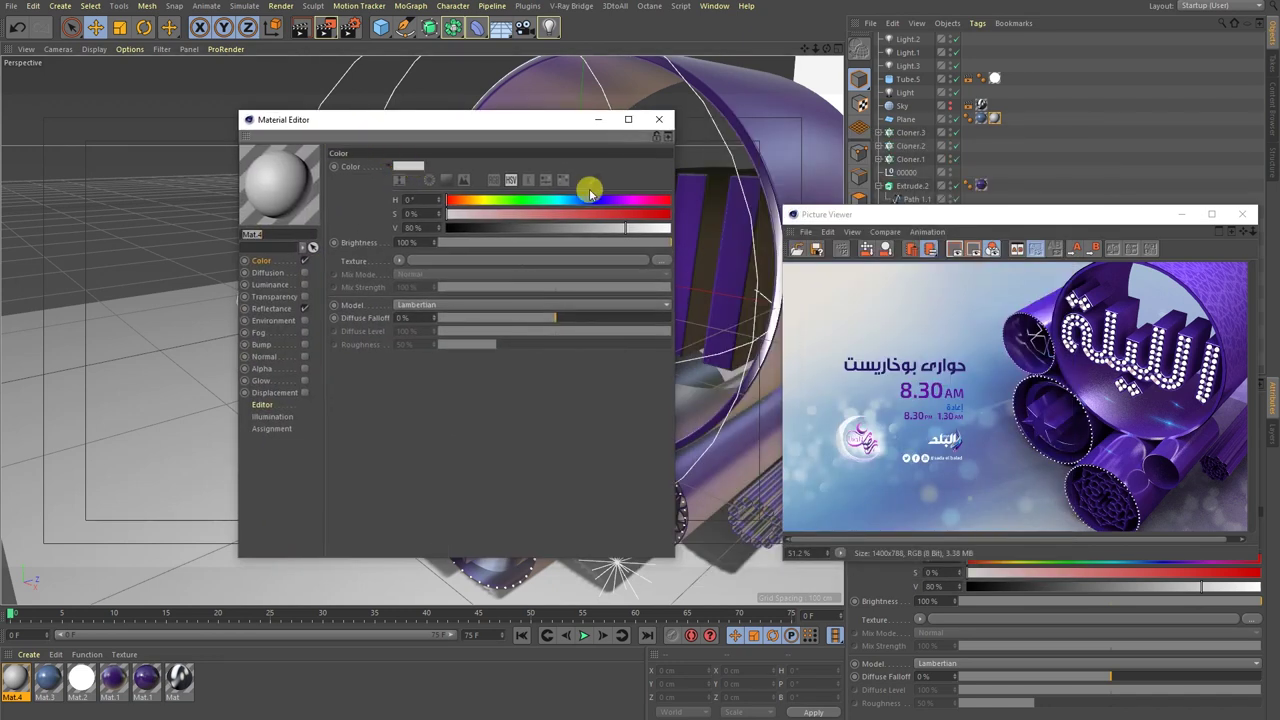
{"action": "mouse_move", "coordinate": [595, 175]}
{"action": "left_mouse_down"}
{"action": "mouse_move", "coordinate": [1030, 500]}
{"action": "mouse_move", "coordinate": [1052, 503]}
{"action": "left_mouse_up"}
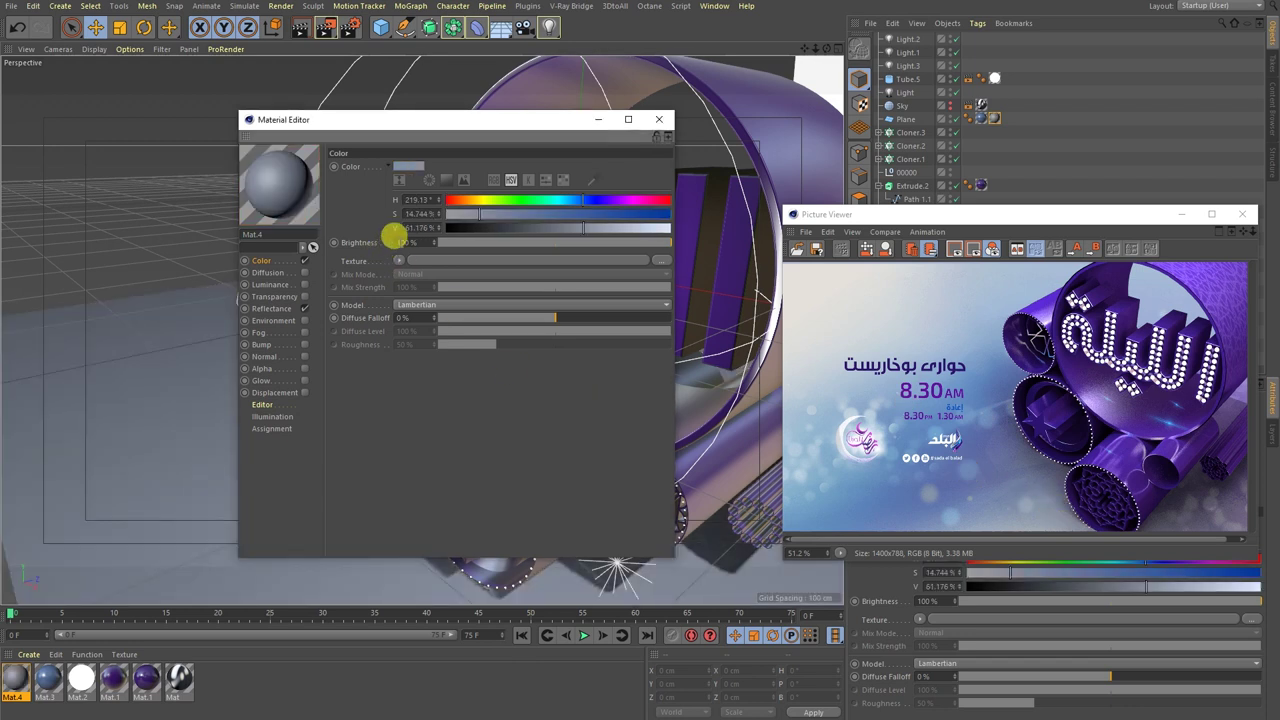
Replace Mat.4's default specular with a Beckmann layer: specular and bump 0%, roughness 26%.
{"action": "left_click", "coordinate": [268, 311]}
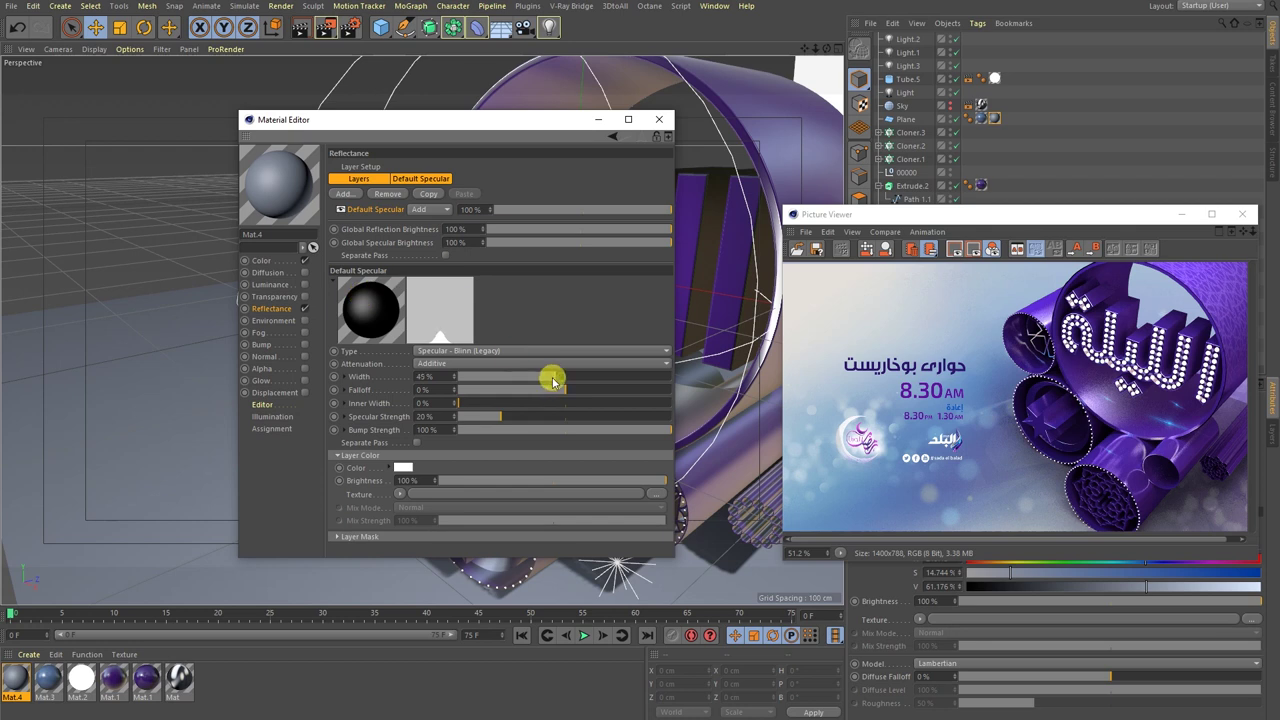
{"action": "left_click", "coordinate": [343, 209]}
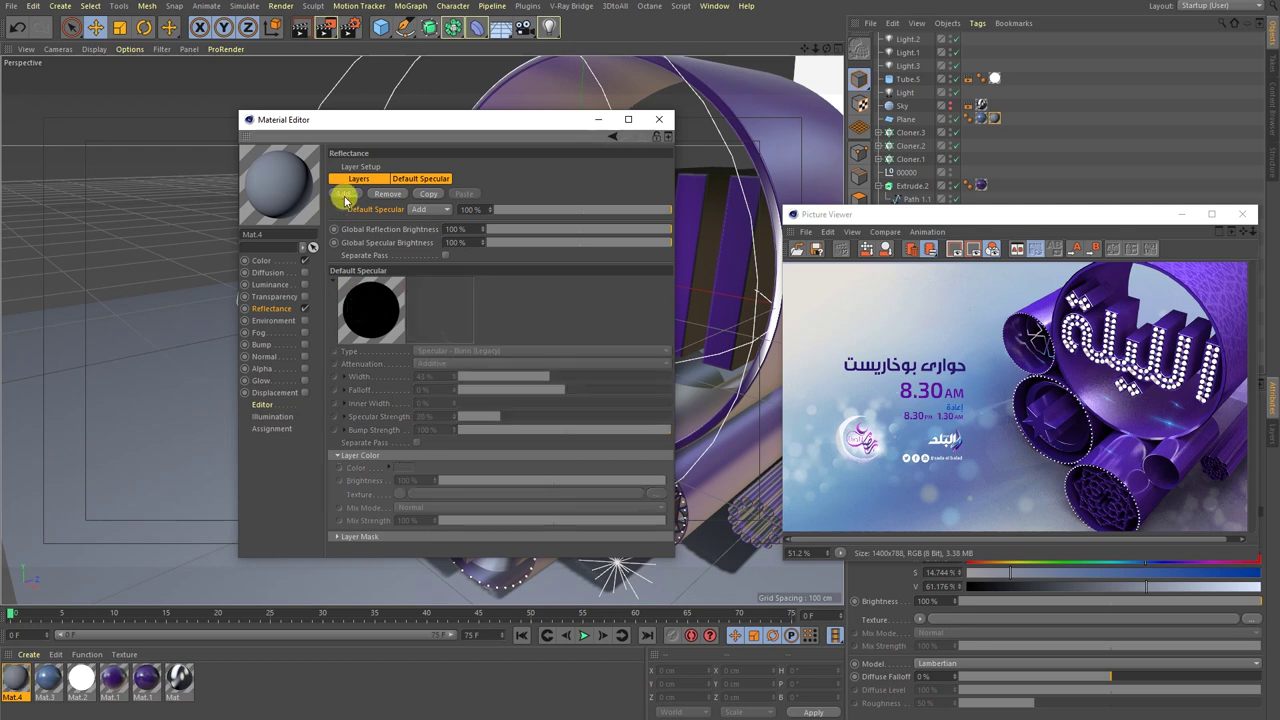
{"action": "left_click", "coordinate": [345, 196]}
{"action": "left_click", "coordinate": [371, 200]}
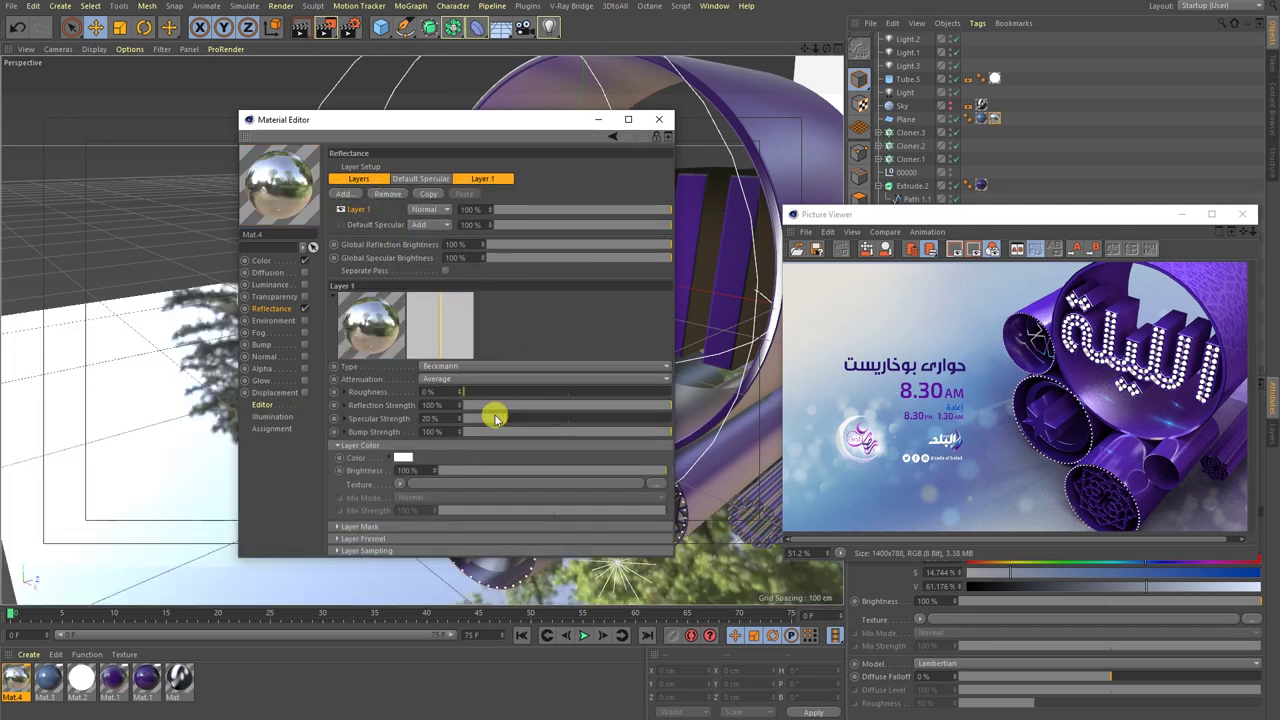
{"action": "mouse_move", "coordinate": [490, 418]}
{"action": "left_mouse_down"}
{"action": "mouse_move", "coordinate": [414, 432]}
{"action": "mouse_move", "coordinate": [529, 431]}
{"action": "left_mouse_up"}
{"action": "left_click_drag", "start_coordinate": [481, 394], "coordinate": [517, 392]}
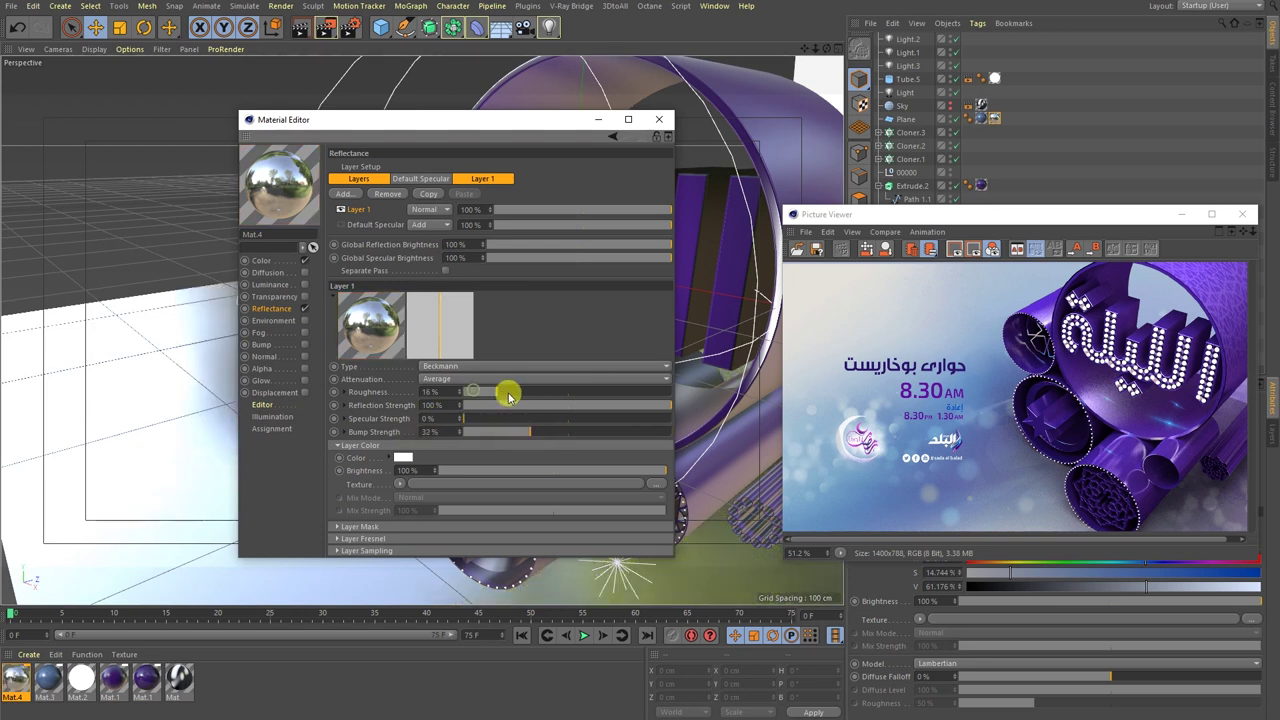
Set Additive attenuation at 41% strength, then show the Global Illumination render settings.
{"action": "left_click", "coordinate": [449, 381]}
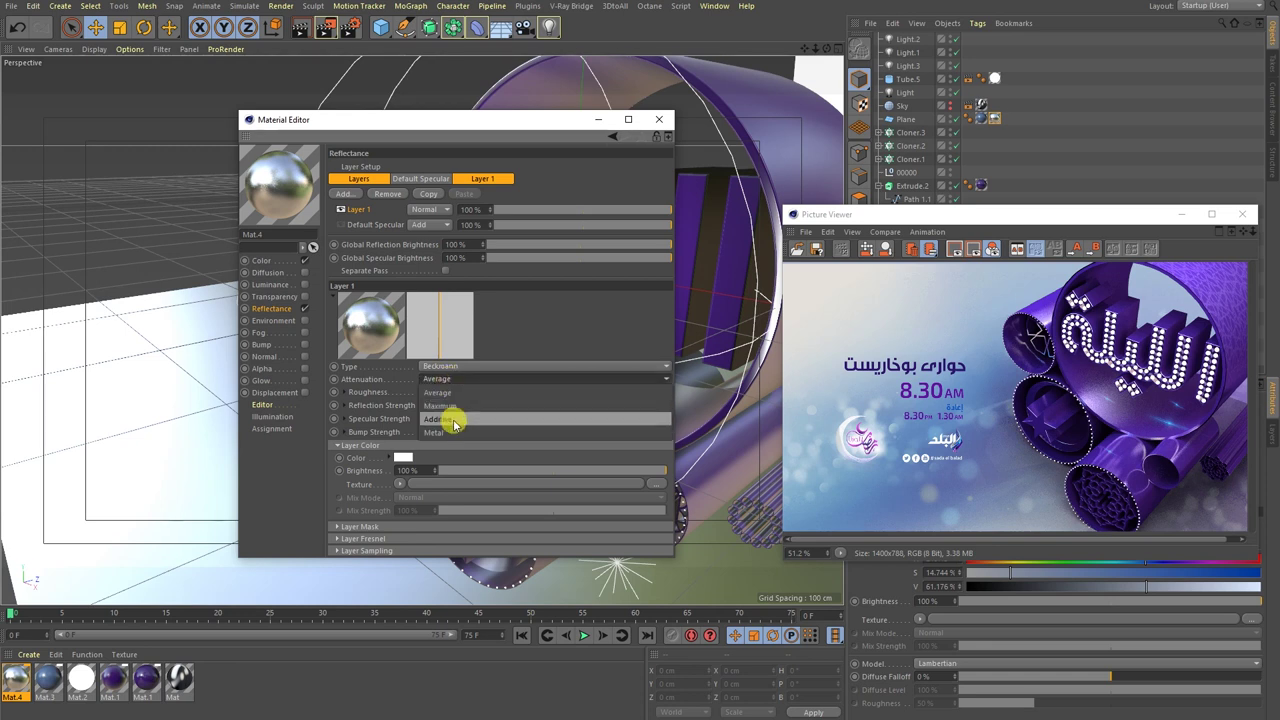
{"action": "left_click", "coordinate": [453, 420]}
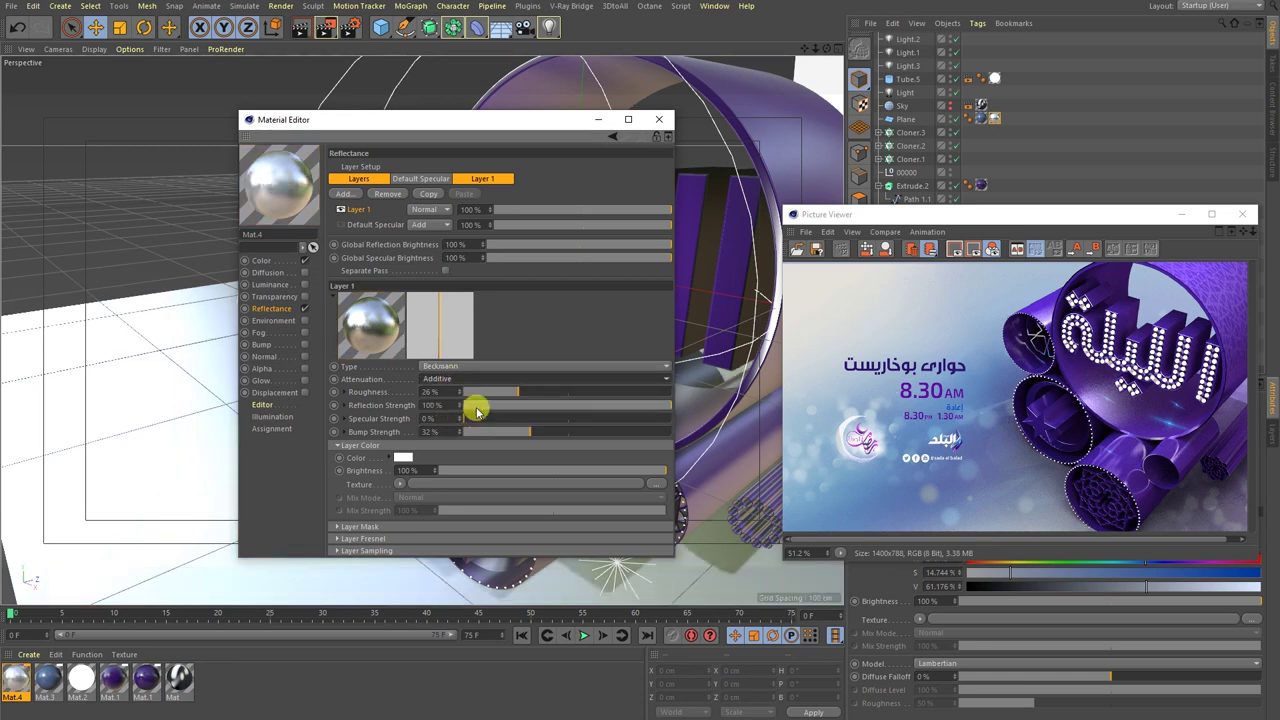
{"action": "left_click_drag", "start_coordinate": [523, 404], "coordinate": [548, 405]}
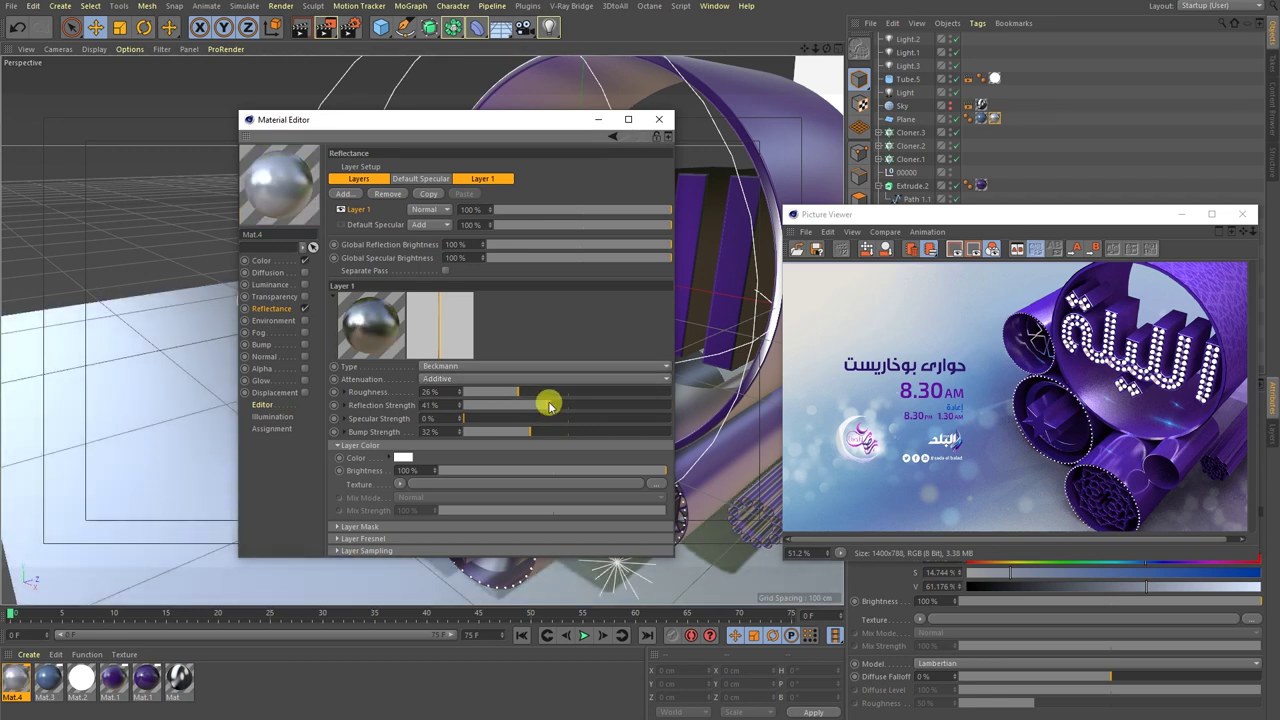
{"action": "left_click", "coordinate": [659, 119]}
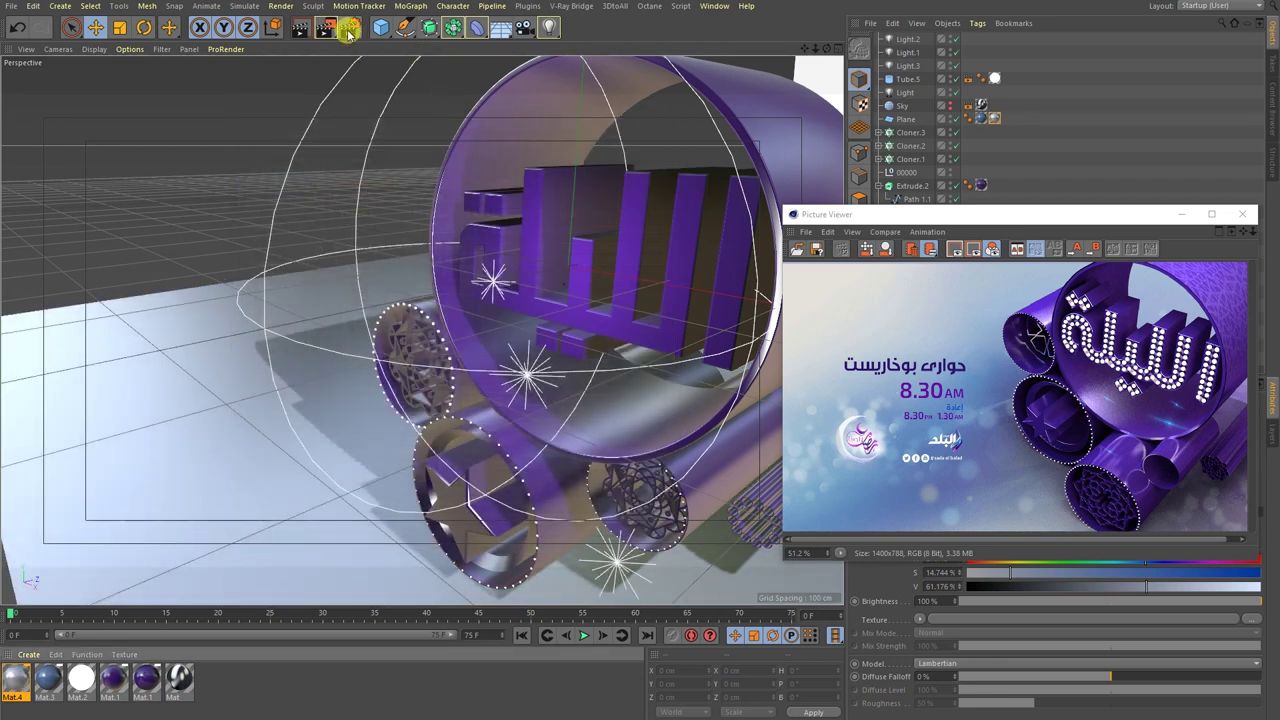
{"action": "left_click", "coordinate": [348, 32]}
{"action": "left_click", "coordinate": [150, 254]}
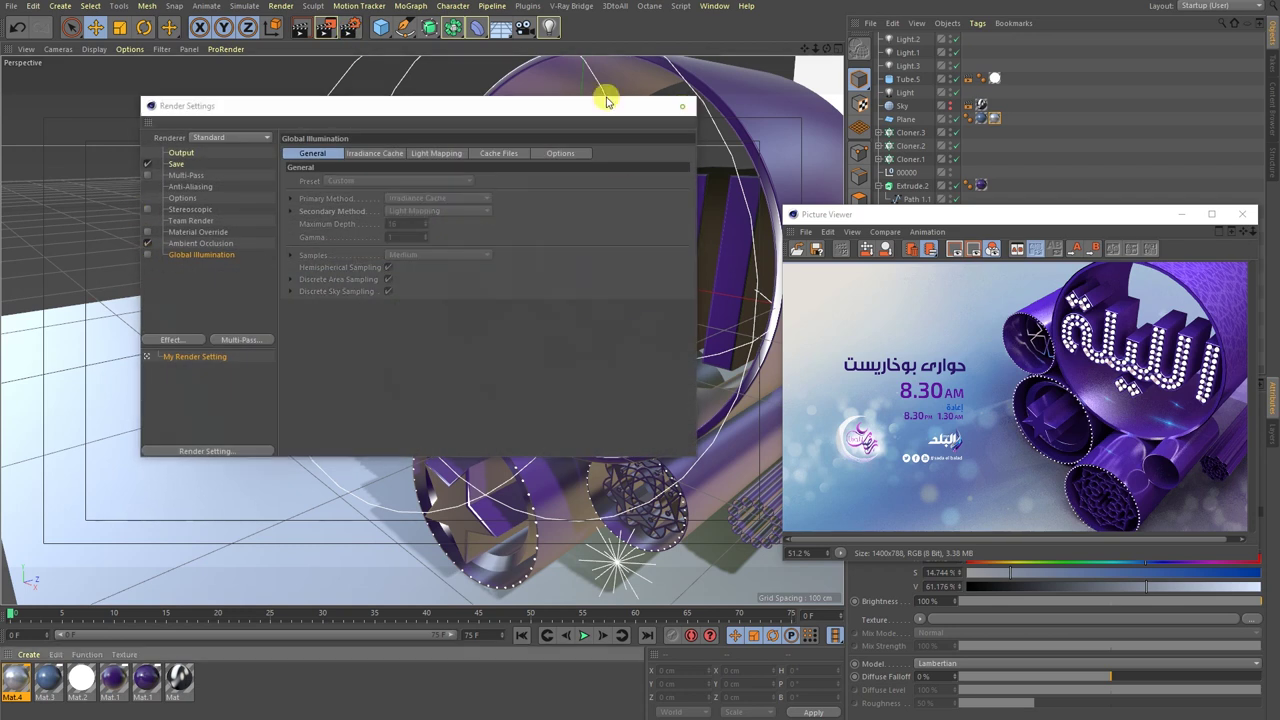
Close the render settings and render the viewport, stopping and restarting the render once.
{"action": "left_click", "coordinate": [682, 106]}
{"action": "left_click", "coordinate": [302, 30]}
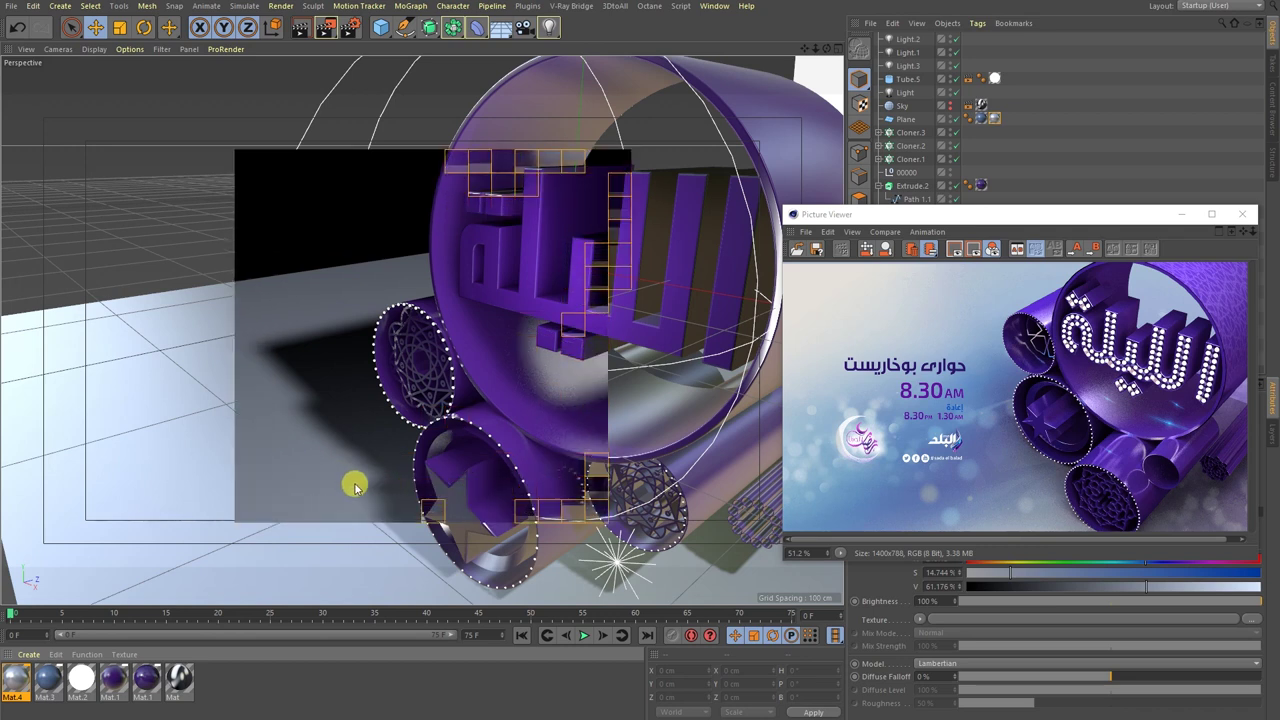
{"action": "left_click", "coordinate": [951, 105]}
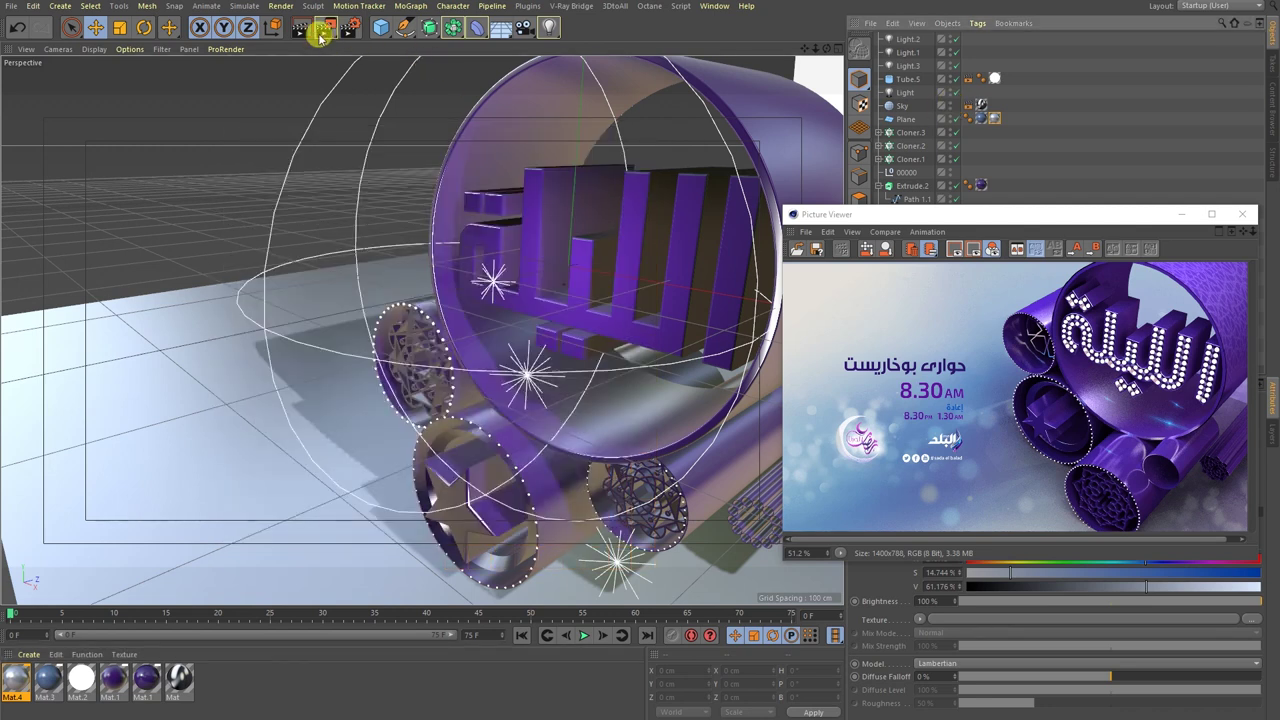
{"action": "left_click", "coordinate": [322, 30]}
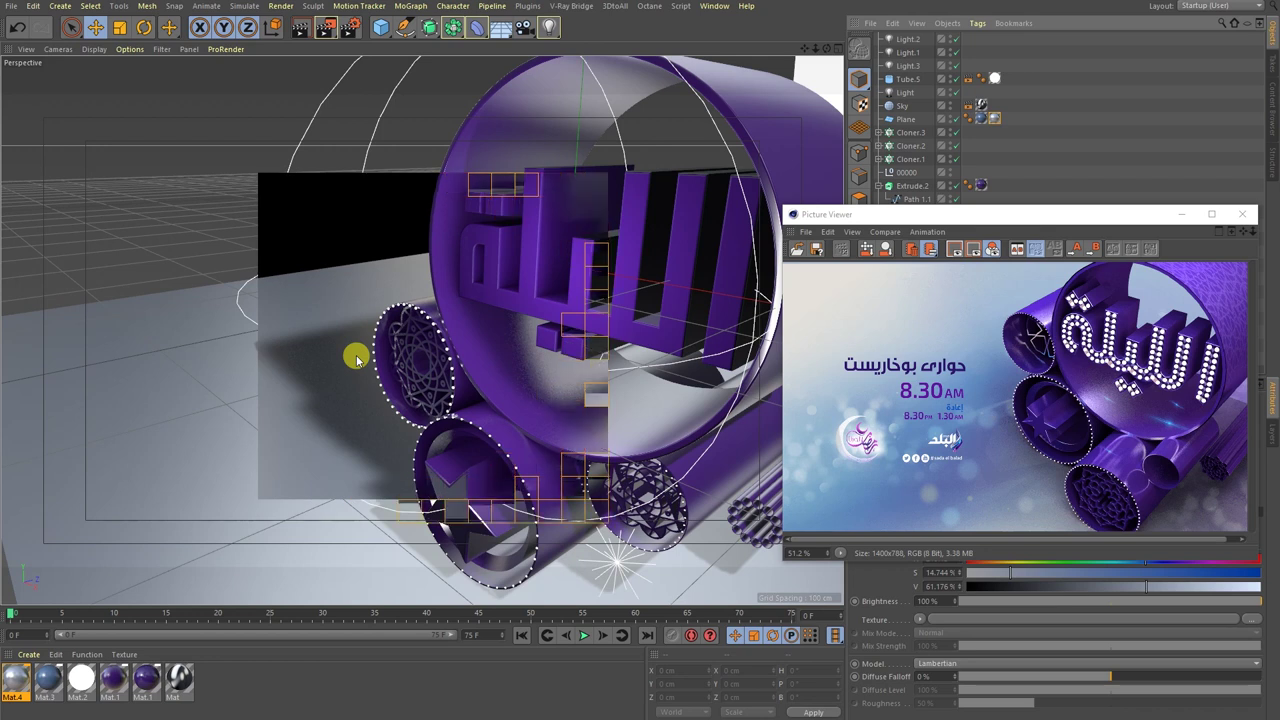
Raise Mat.4's reflection strength from 41% to 66% and close the material editor.
{"action": "double_click", "coordinate": [20, 678]}
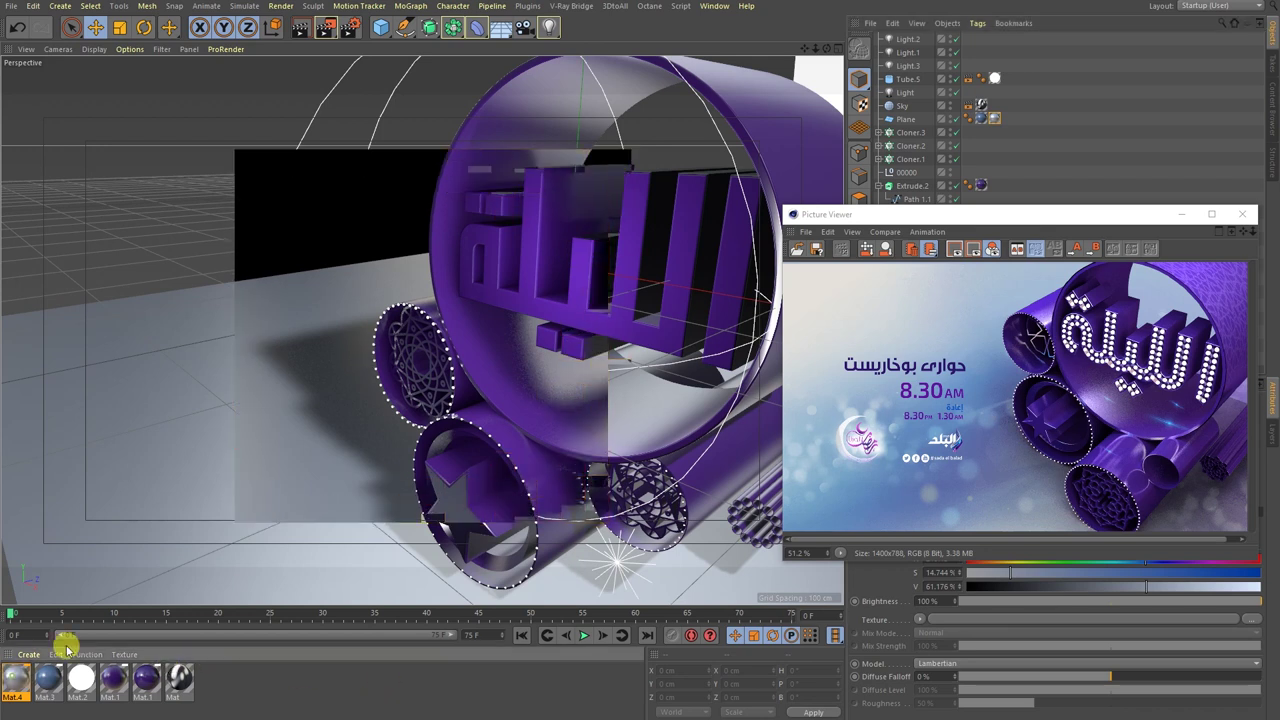
{"action": "left_click_drag", "start_coordinate": [797, 138], "coordinate": [781, 140]}
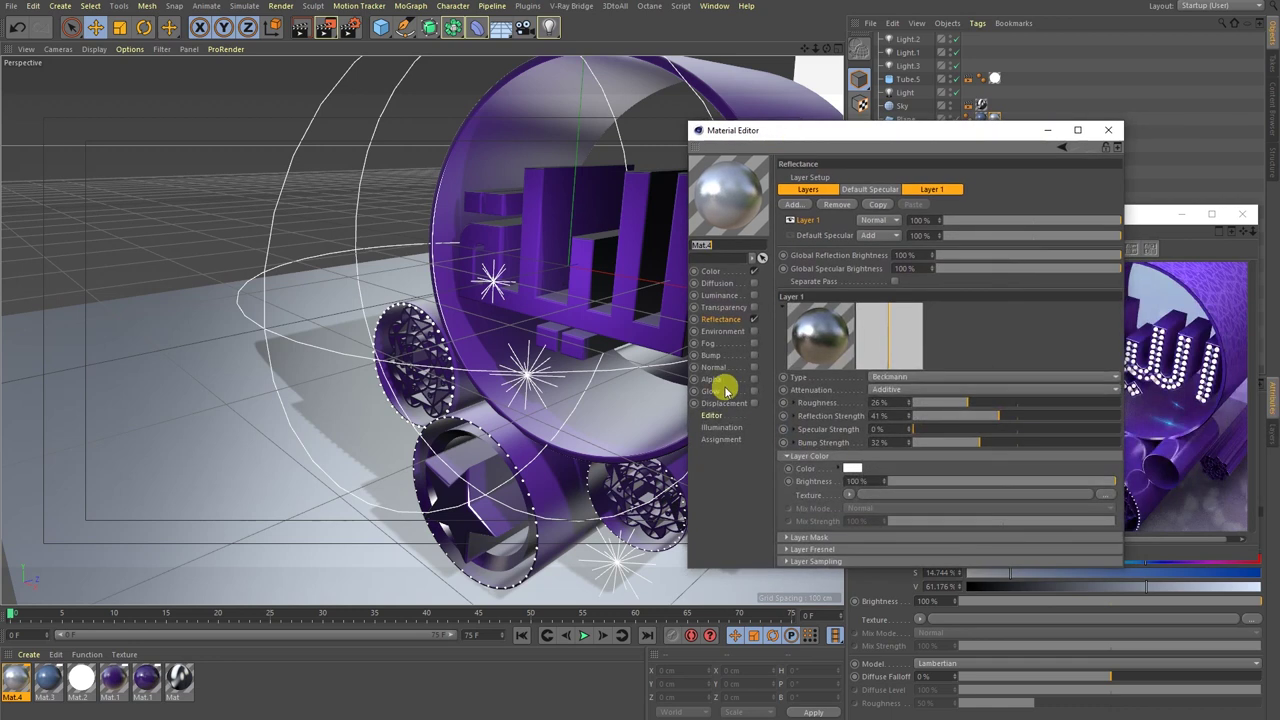
{"action": "left_click_drag", "start_coordinate": [968, 410], "coordinate": [1051, 414]}
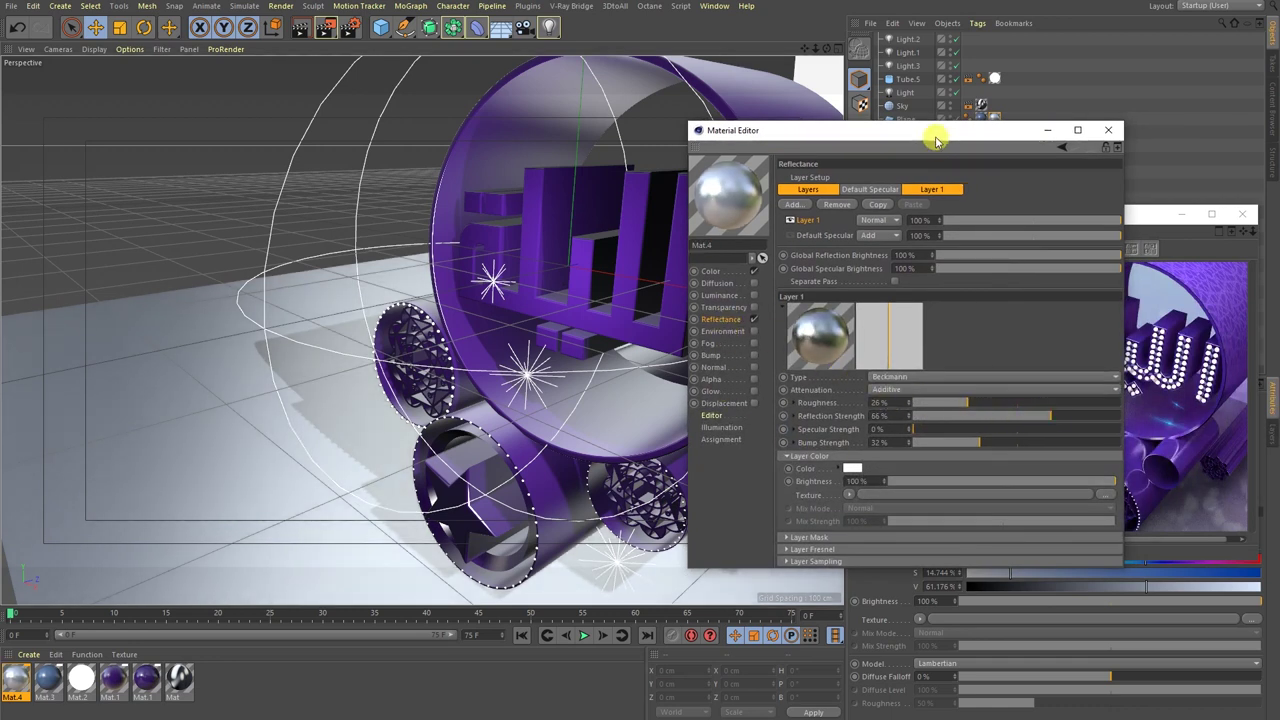
{"action": "left_click", "coordinate": [1106, 131]}
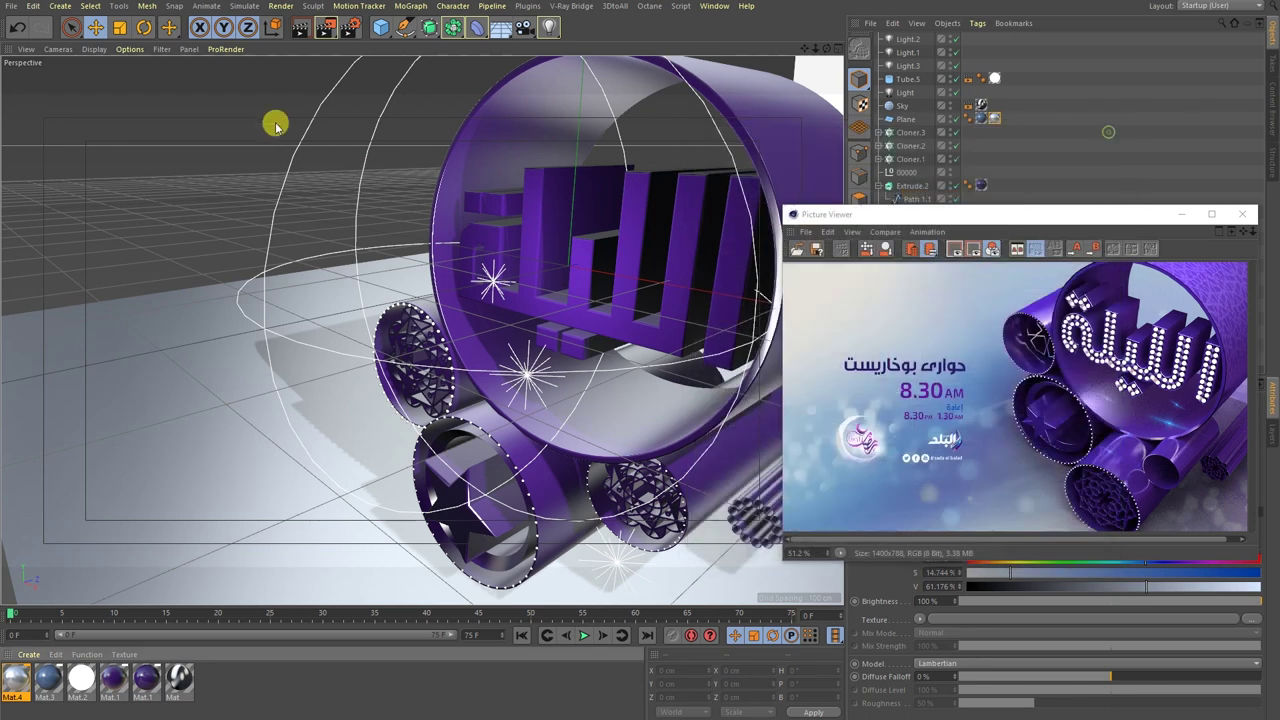
Render the viewport twice to check the reflections, then select the extruded Arabic title.
{"action": "left_click", "coordinate": [302, 33]}
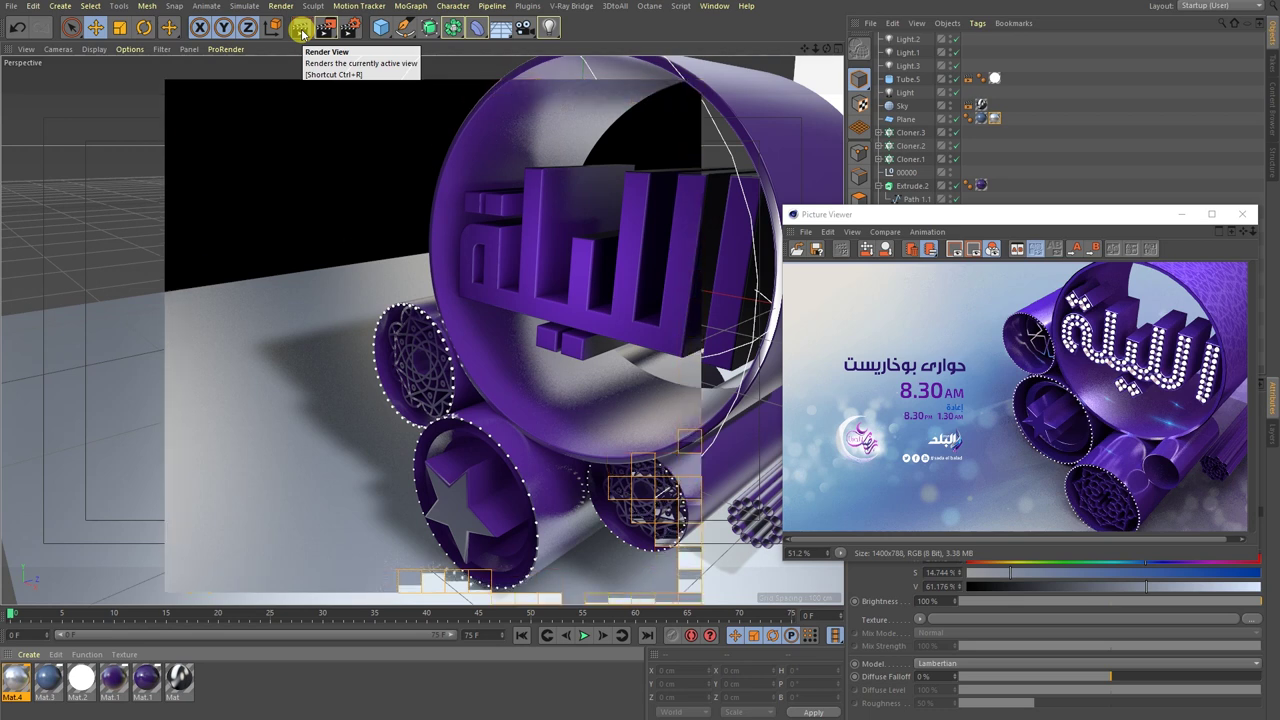
{"action": "left_click", "coordinate": [301, 32]}
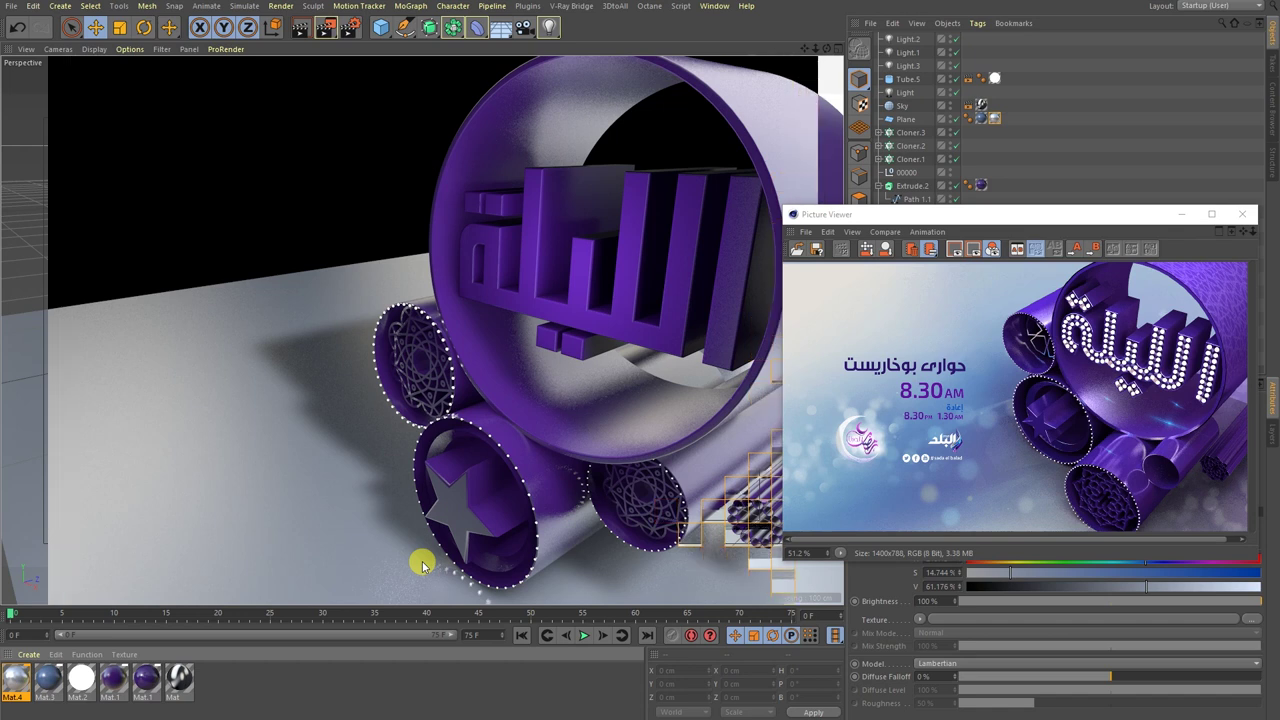
{"action": "left_click", "coordinate": [626, 320]}
Create Mat.5, apply it to the Arabic title, and limit its texture tag to selection R1.
{"action": "double_click", "coordinate": [298, 687]}
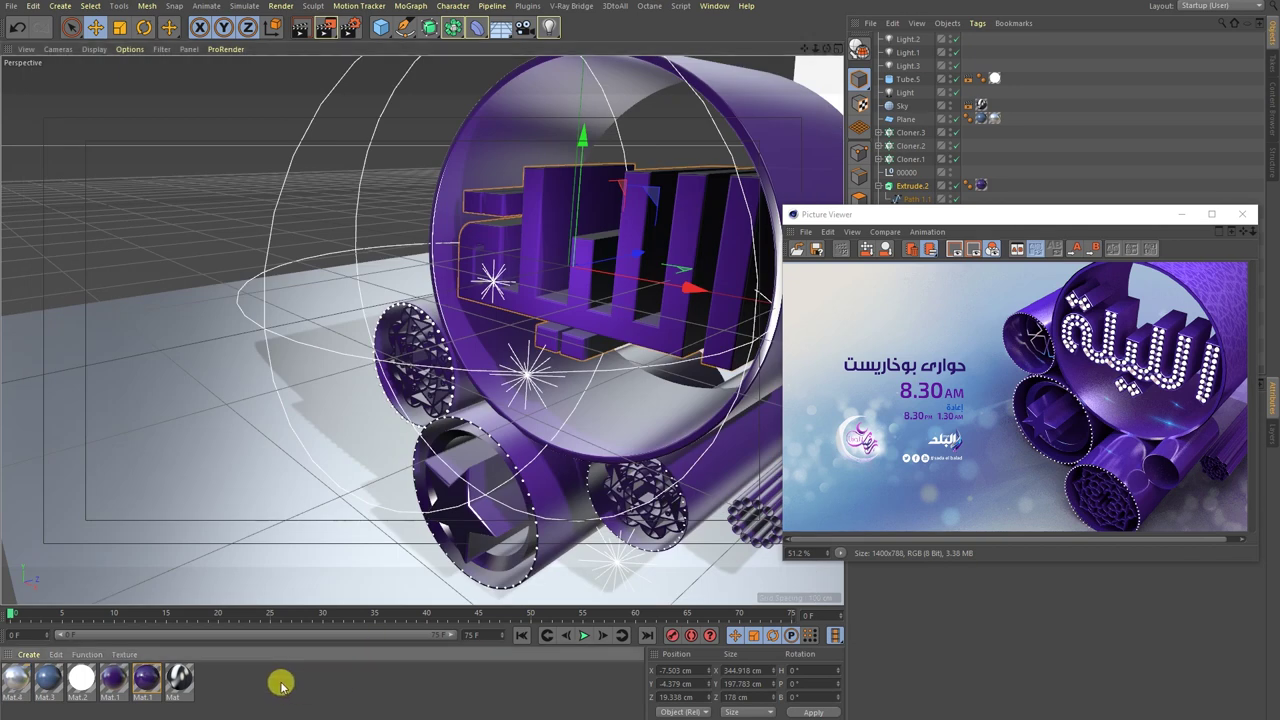
{"action": "left_click_drag", "start_coordinate": [365, 523], "coordinate": [829, 277]}
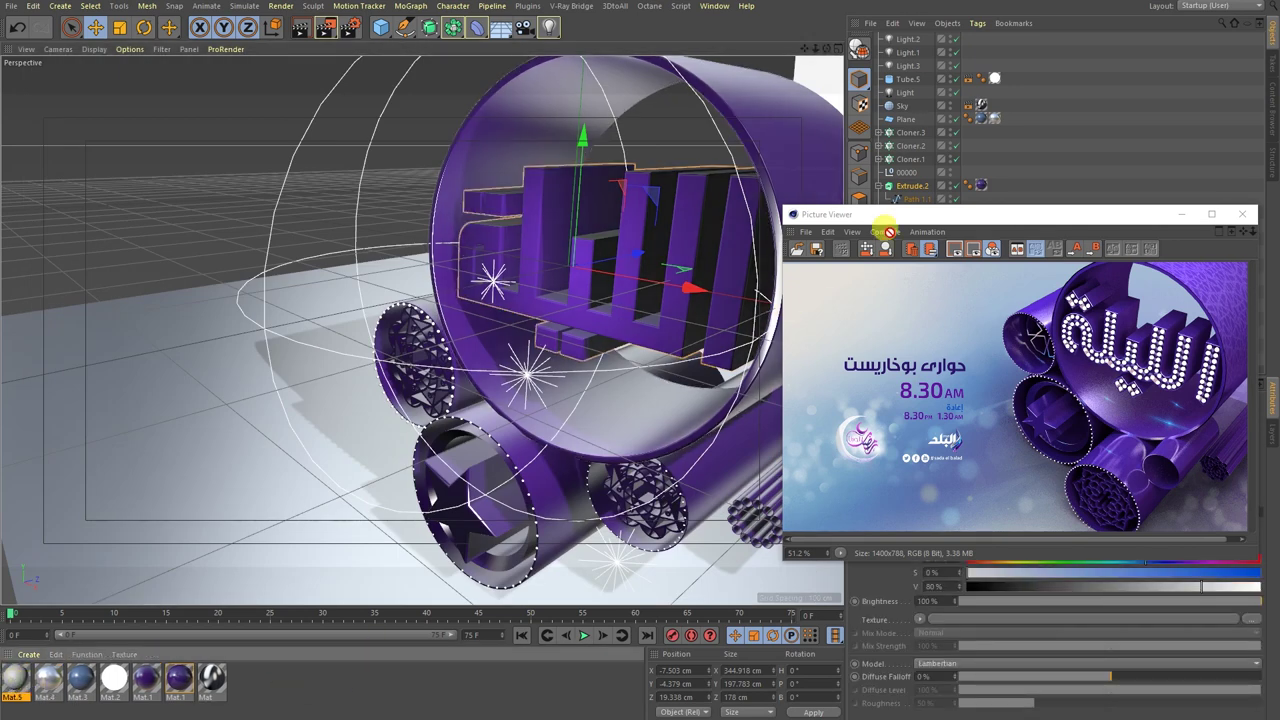
{"action": "left_click_drag", "start_coordinate": [920, 193], "coordinate": [953, 77]}
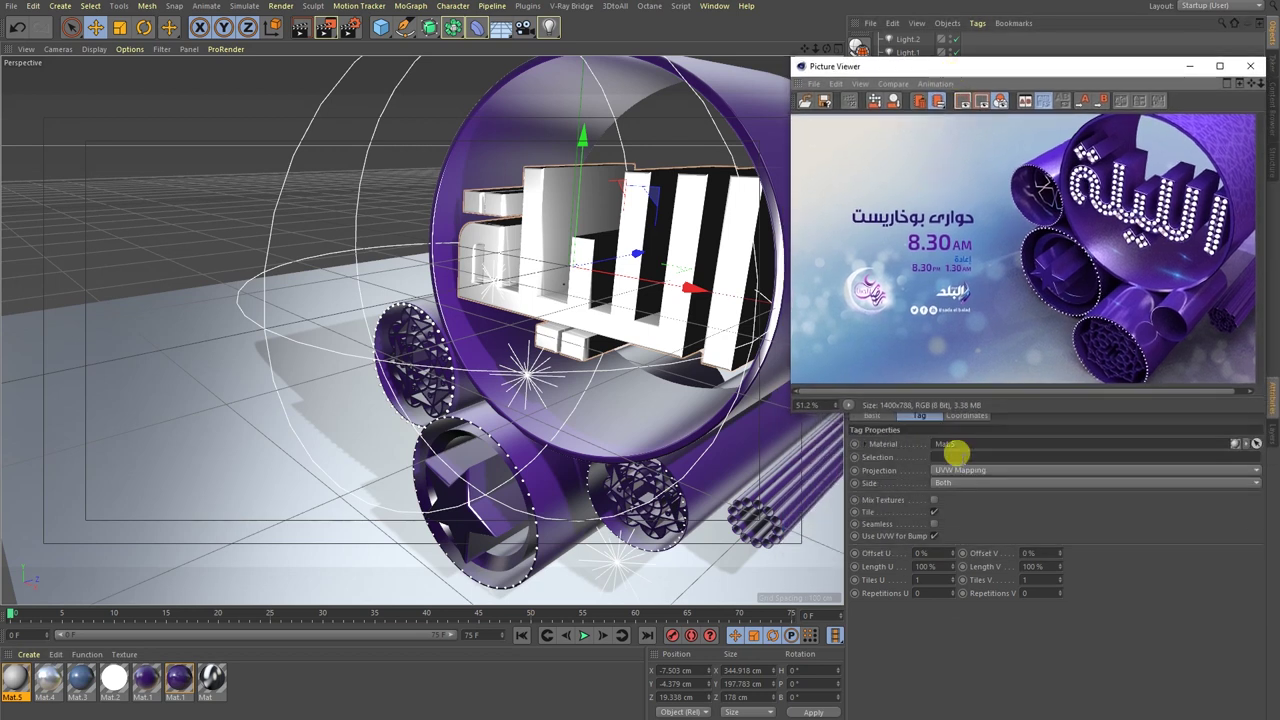
{"action": "left_click_drag", "start_coordinate": [953, 449], "coordinate": [953, 449]}
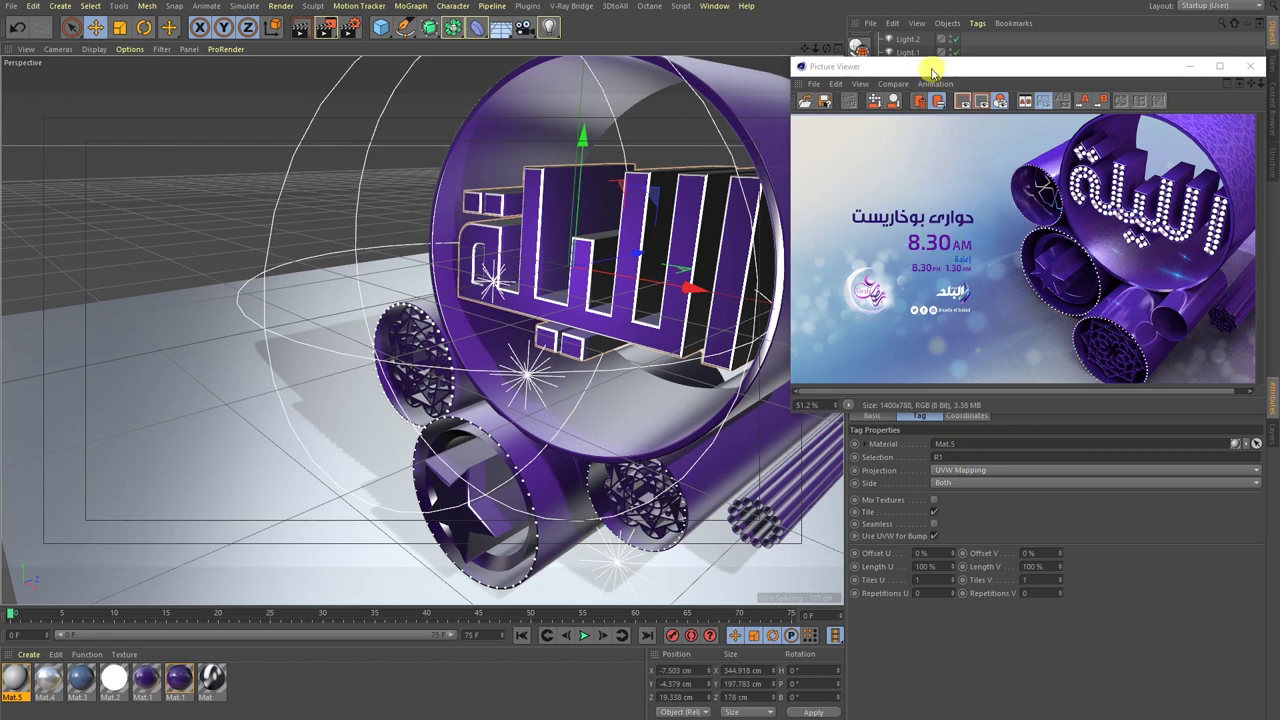
{"action": "left_click_drag", "start_coordinate": [931, 72], "coordinate": [901, 284]}
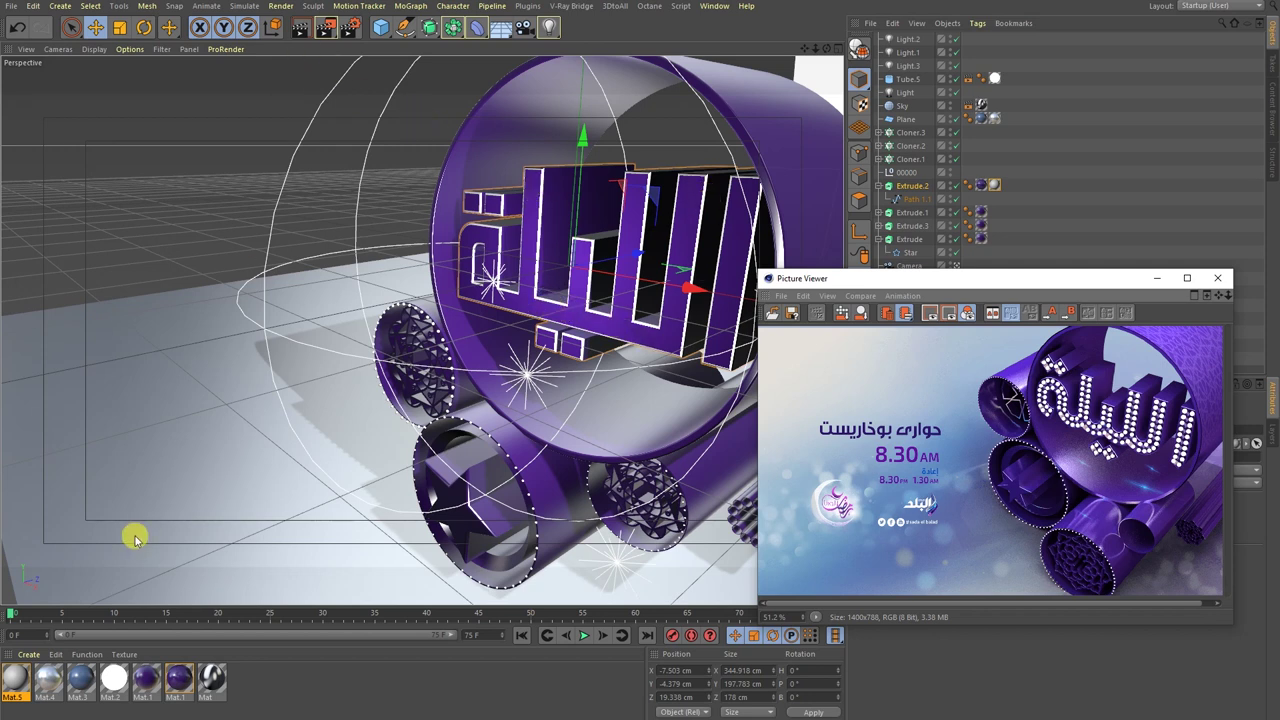
Set Mat.5's colour to near-white, sampling it from the reference render and fine-tuning it.
{"action": "left_click", "coordinate": [13, 686]}
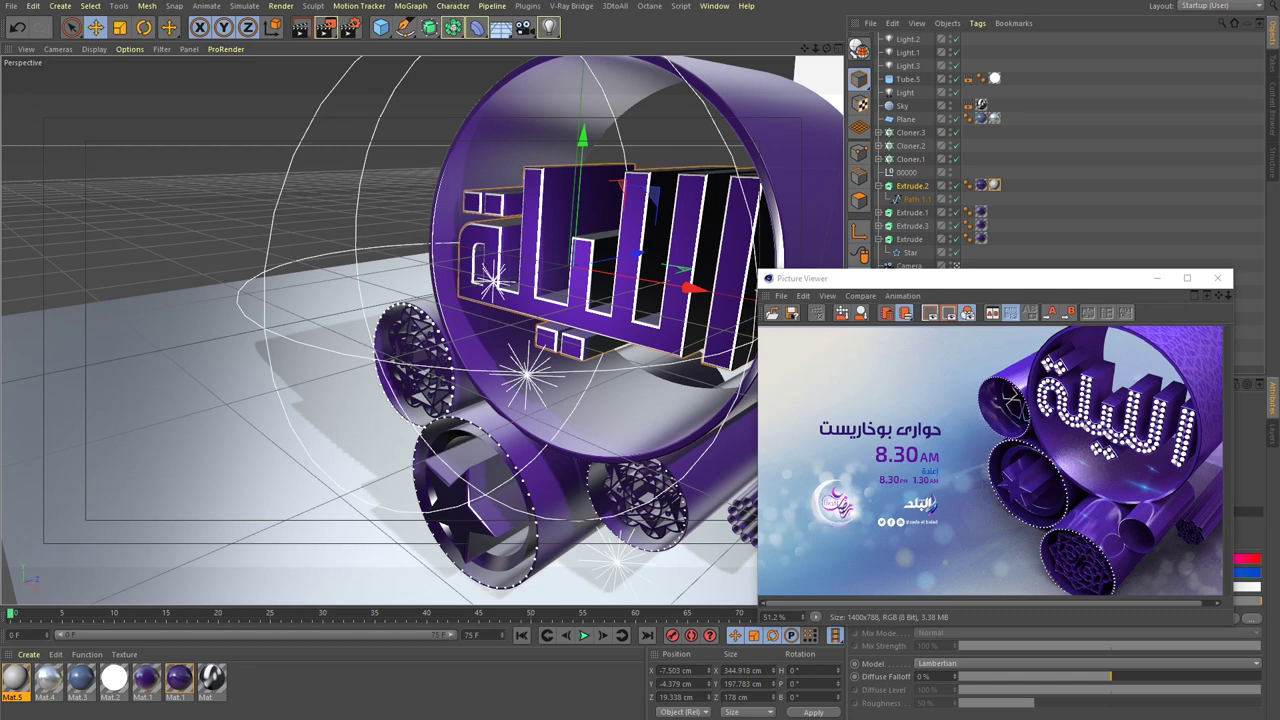
{"action": "double_click", "coordinate": [13, 684]}
{"action": "left_click_drag", "start_coordinate": [1057, 86], "coordinate": [329, 157]}
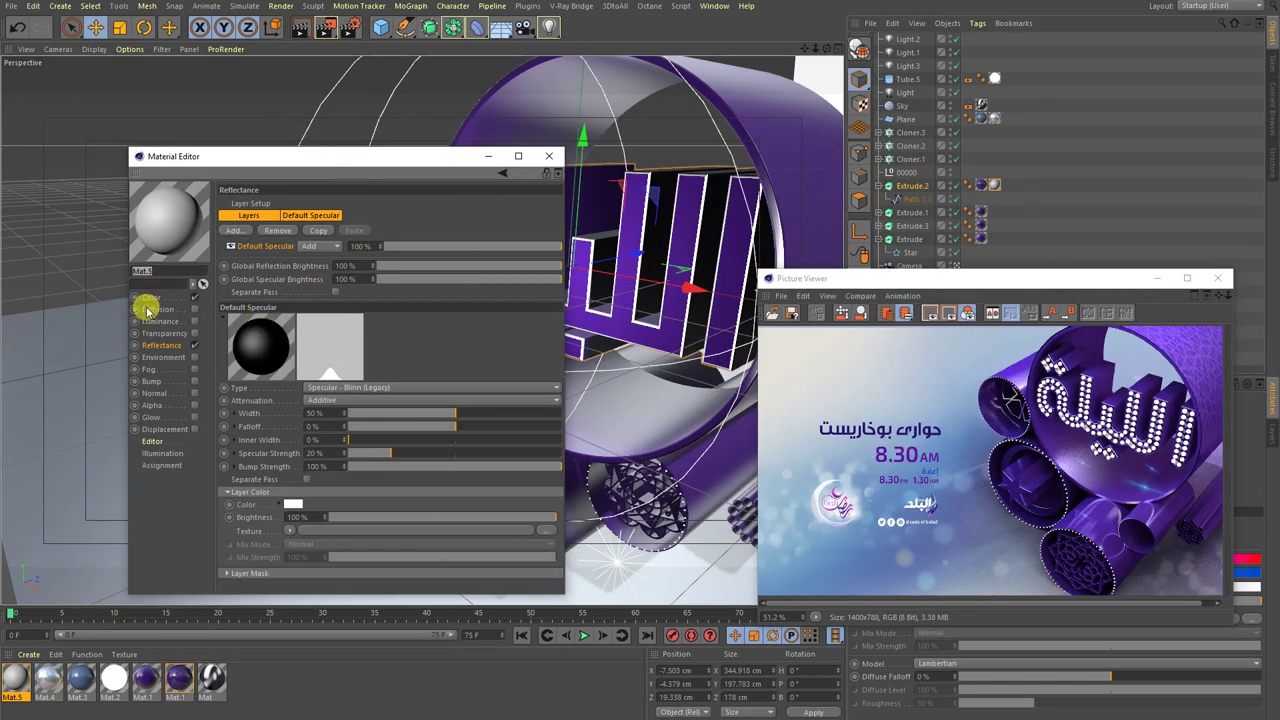
{"action": "left_click", "coordinate": [150, 297]}
{"action": "left_click", "coordinate": [481, 216]}
{"action": "left_click", "coordinate": [932, 407]}
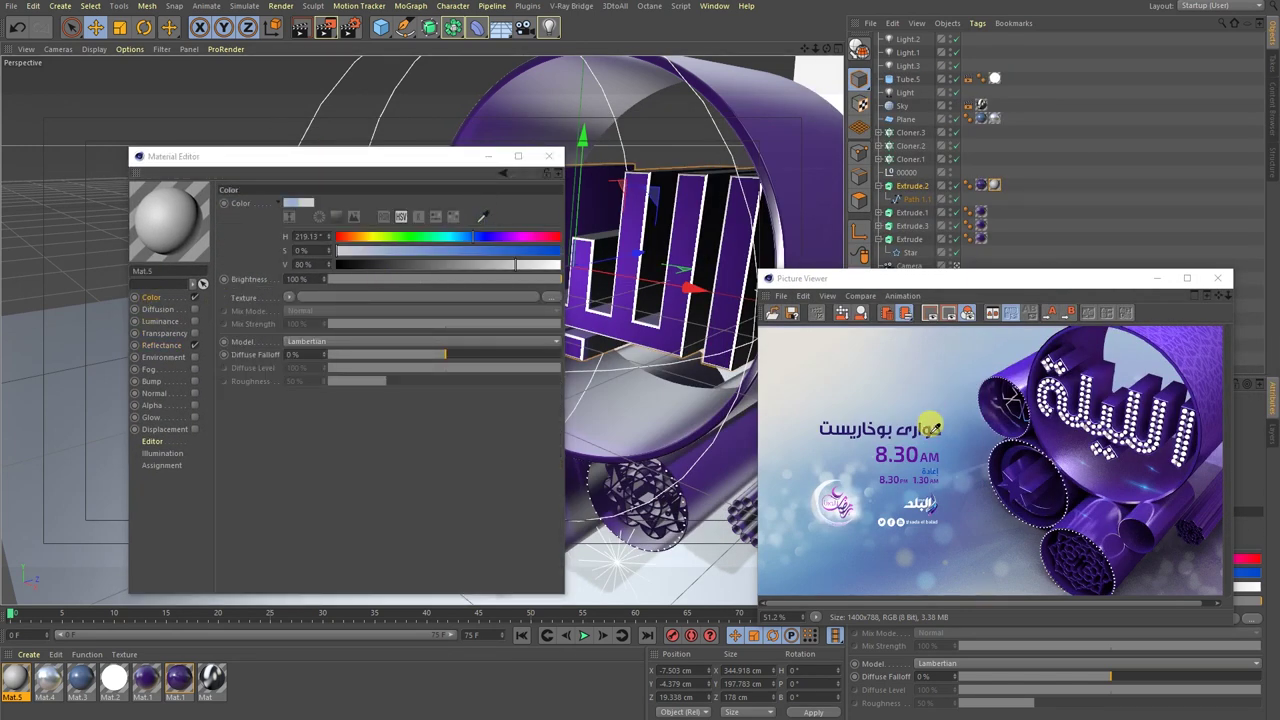
{"action": "left_click", "coordinate": [914, 388]}
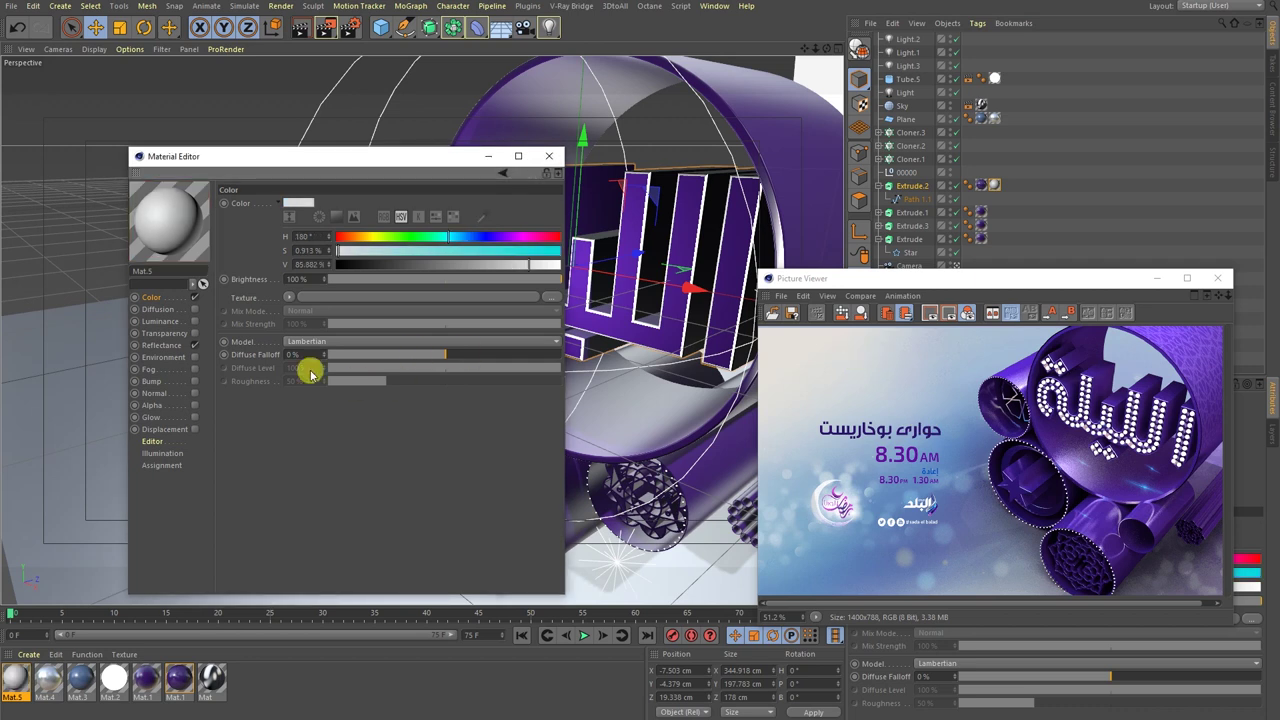
{"action": "left_click", "coordinate": [297, 201]}
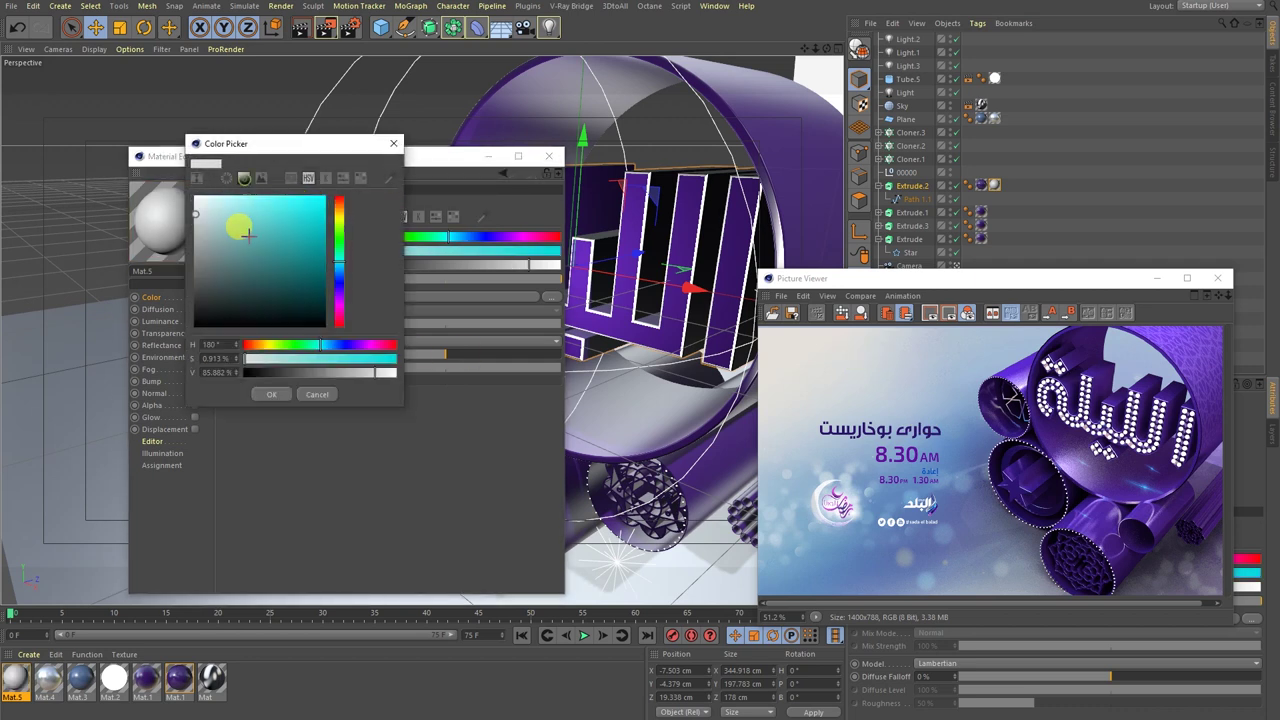
{"action": "left_click", "coordinate": [271, 394]}
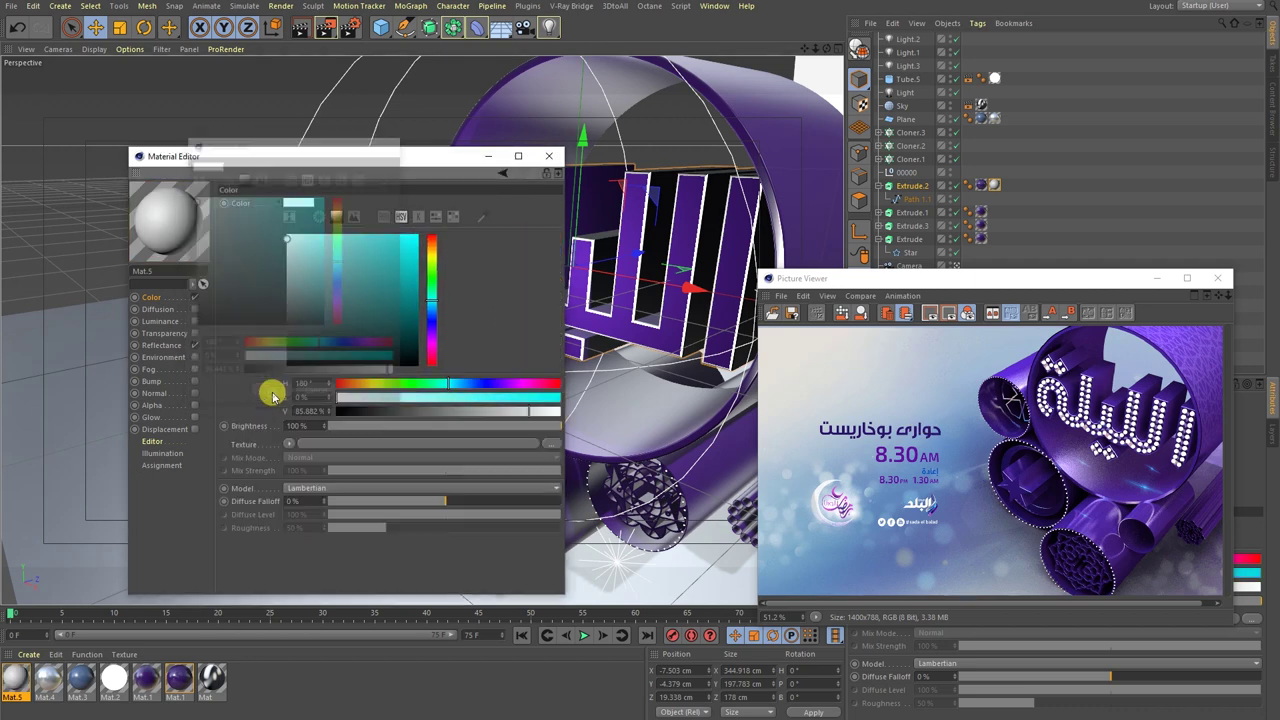
Replace the default specular with a Beckmann layer at 31% strength and Additive attenuation.
{"action": "left_click", "coordinate": [161, 345]}
{"action": "mouse_move", "coordinate": [432, 413]}
{"action": "left_mouse_down"}
{"action": "mouse_move", "coordinate": [414, 443]}
{"action": "mouse_move", "coordinate": [343, 474]}
{"action": "mouse_move", "coordinate": [423, 441]}
{"action": "left_mouse_up"}
{"action": "left_click", "coordinate": [241, 232]}
{"action": "left_click", "coordinate": [265, 240]}
{"action": "left_click", "coordinate": [380, 442]}
{"action": "left_click", "coordinate": [363, 415]}
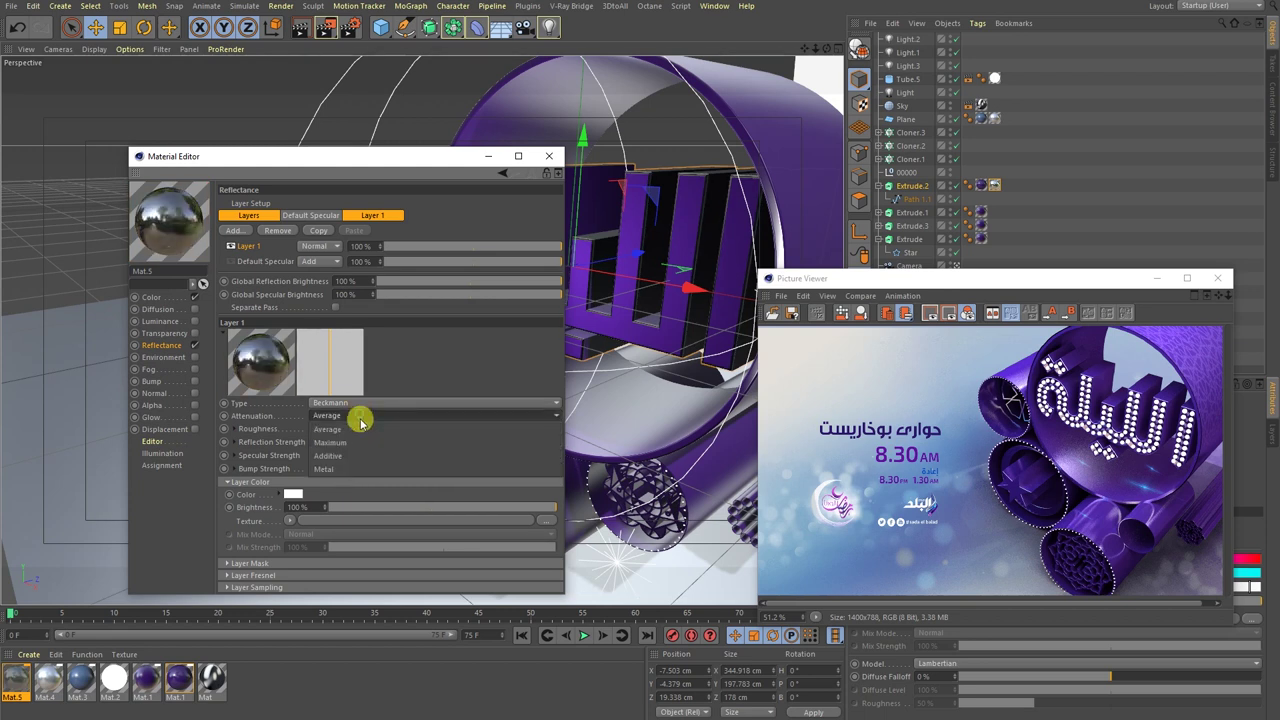
{"action": "left_click", "coordinate": [343, 451]}
{"action": "left_click", "coordinate": [549, 156]}
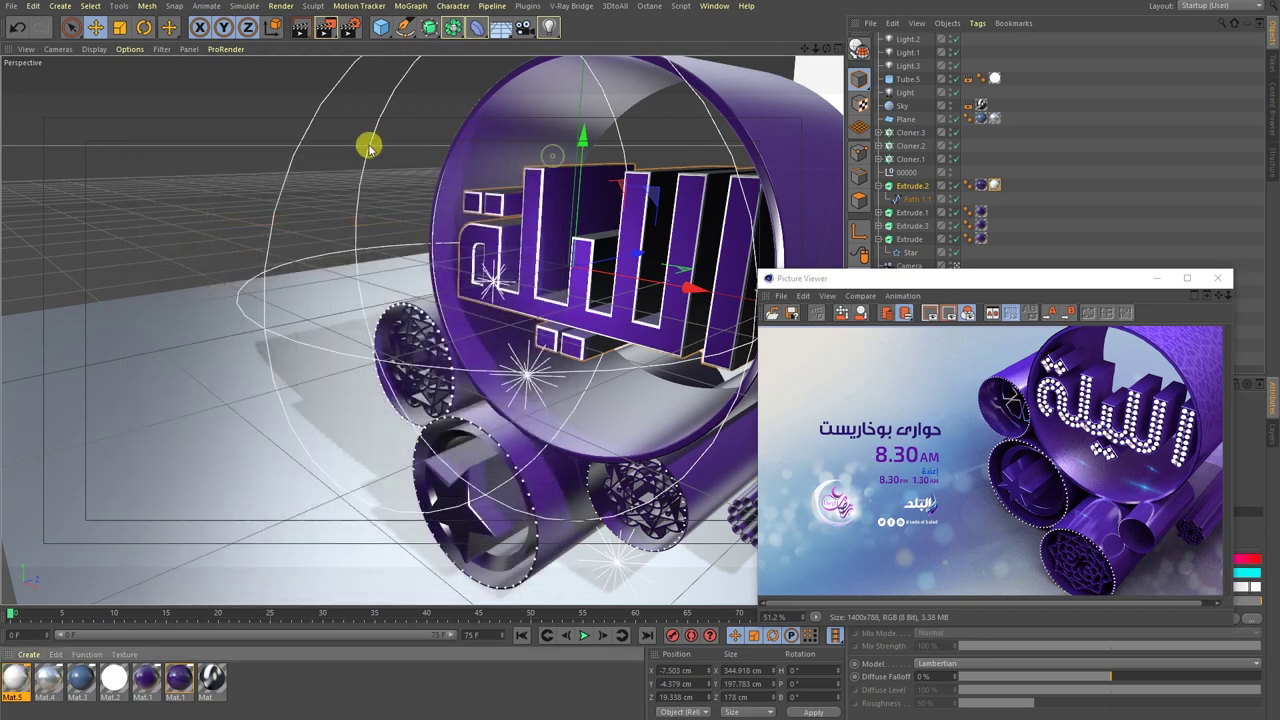
Render the viewport to see the white rounded edges around the purple title faces.
{"action": "left_click", "coordinate": [297, 37]}
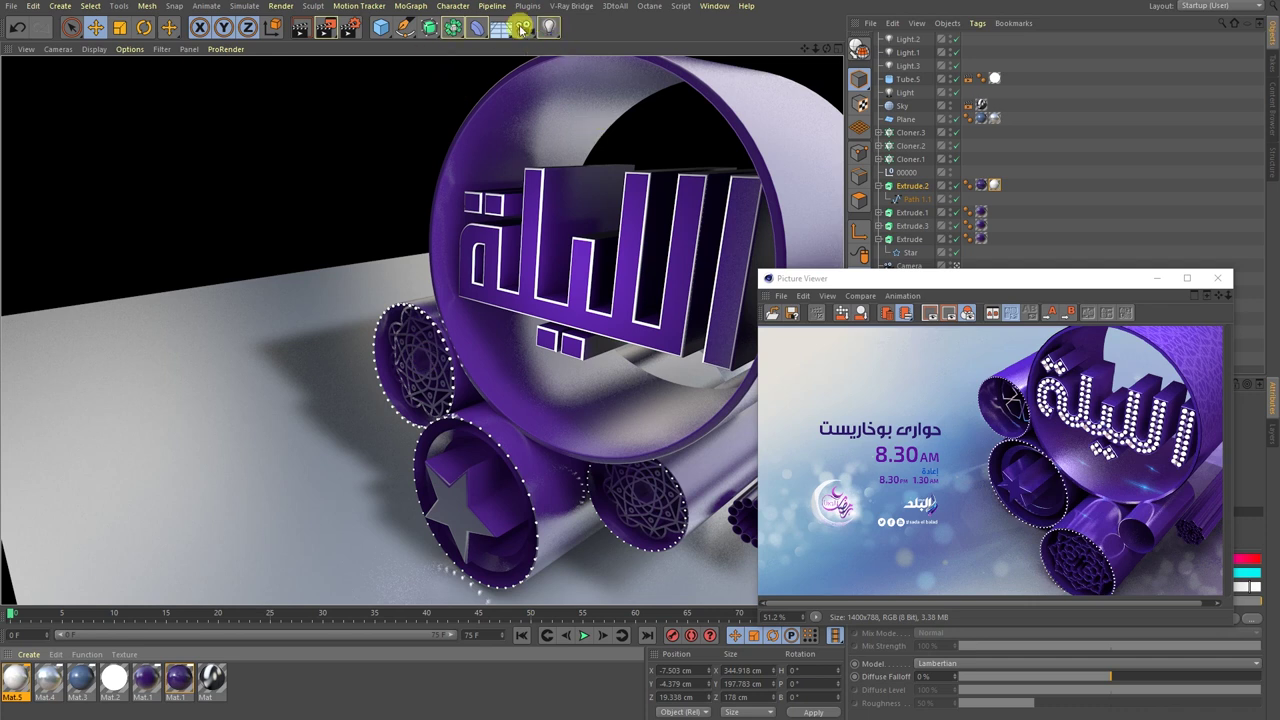
Check the Global Illumination render settings, then start a new viewport render.
{"action": "left_click", "coordinate": [352, 30]}
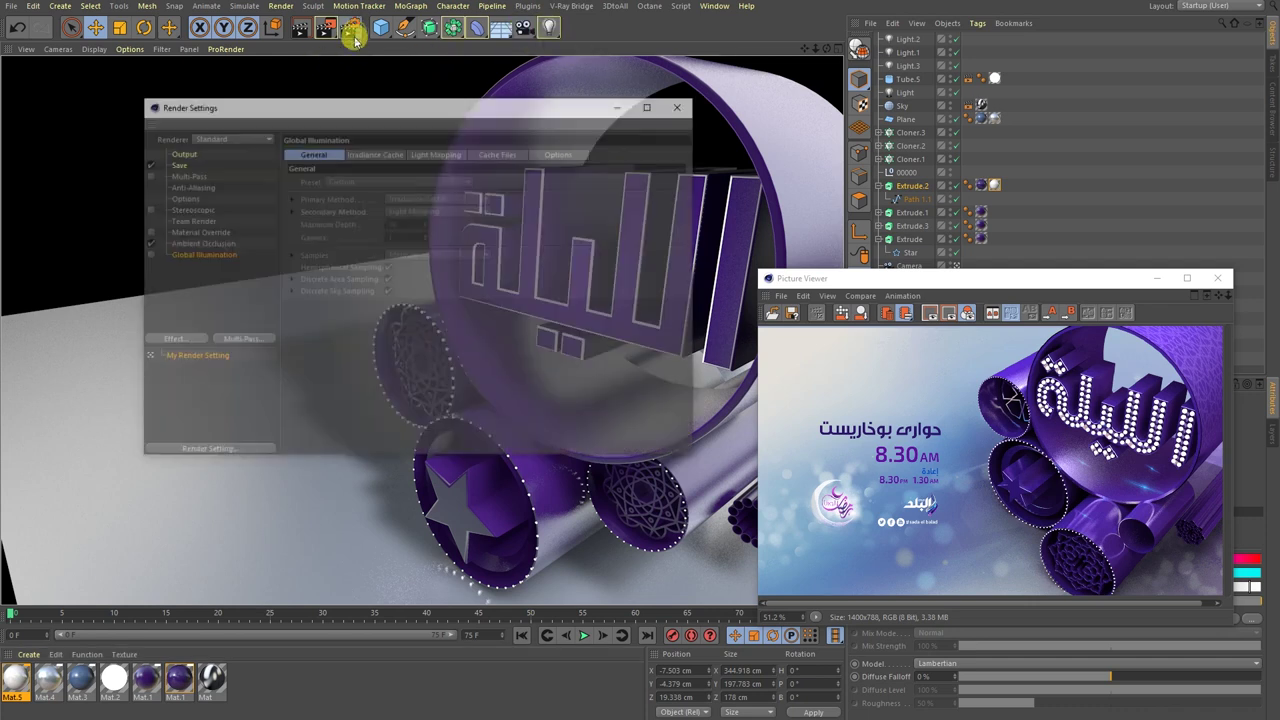
{"action": "left_click", "coordinate": [148, 254]}
{"action": "left_click", "coordinate": [681, 105]}
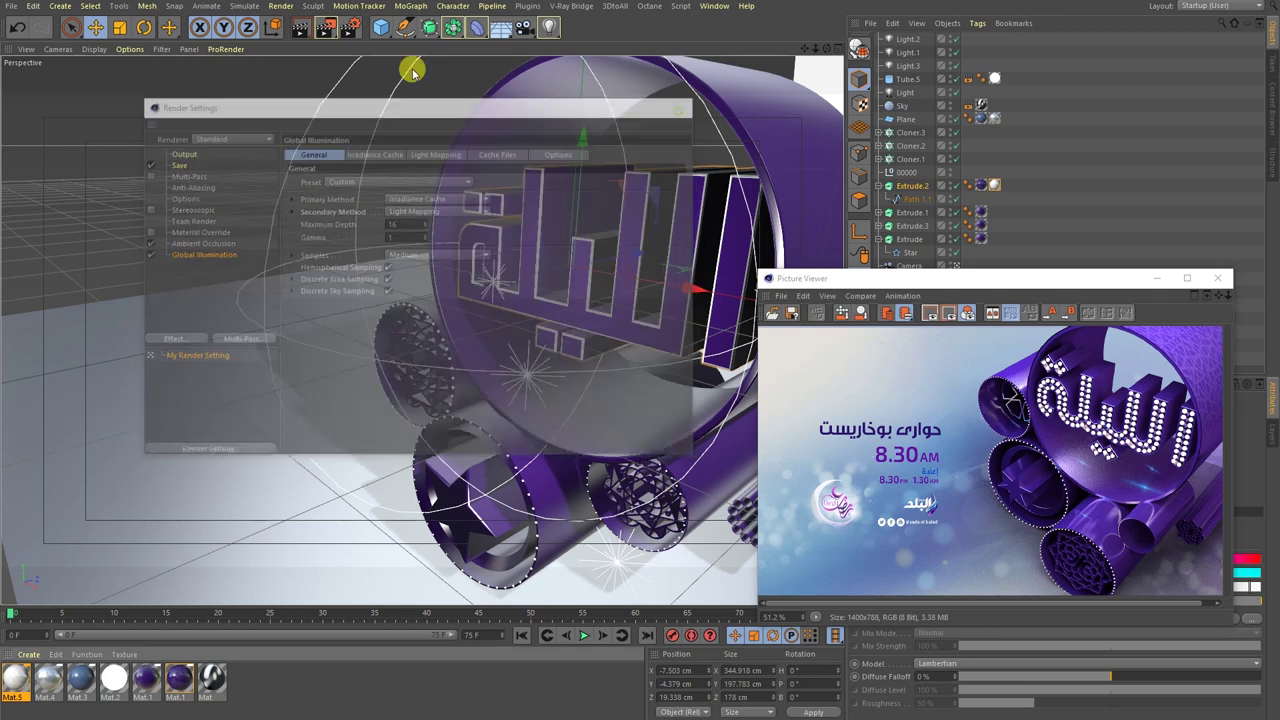
{"action": "left_click", "coordinate": [299, 30]}
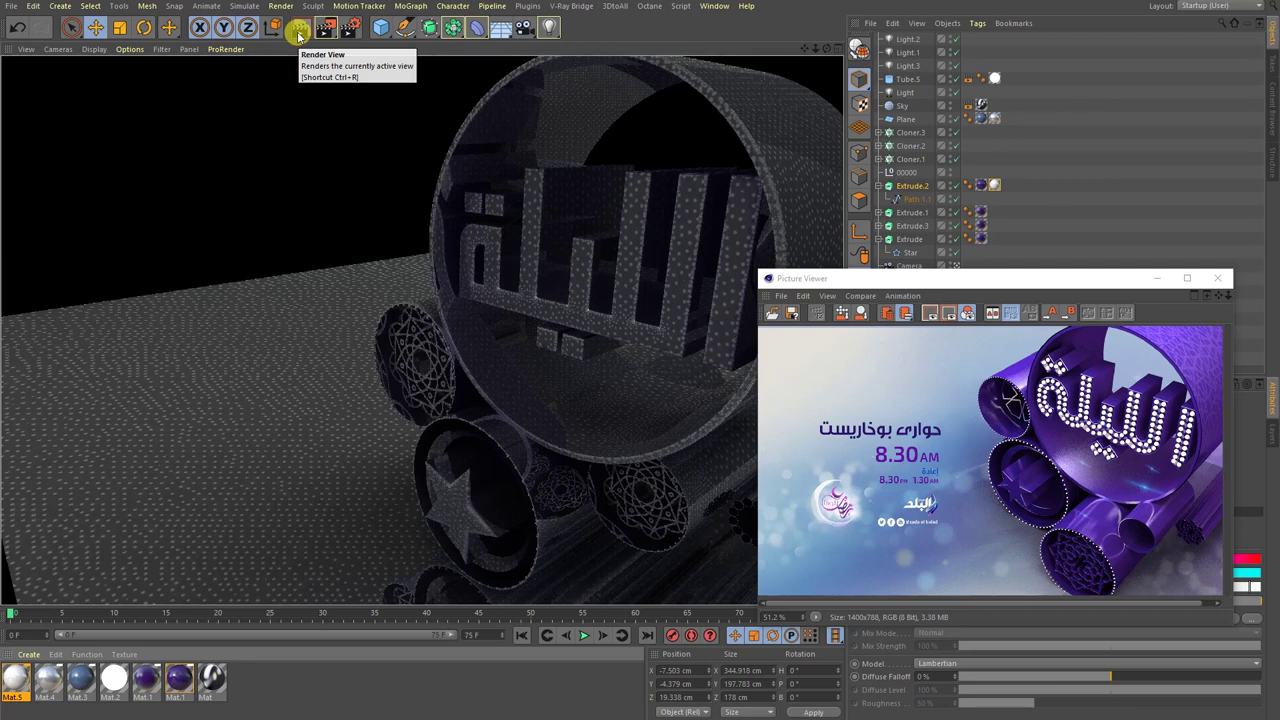
Re-render the active viewport, then clear the partial region render from it.
{"action": "left_click", "coordinate": [298, 35]}
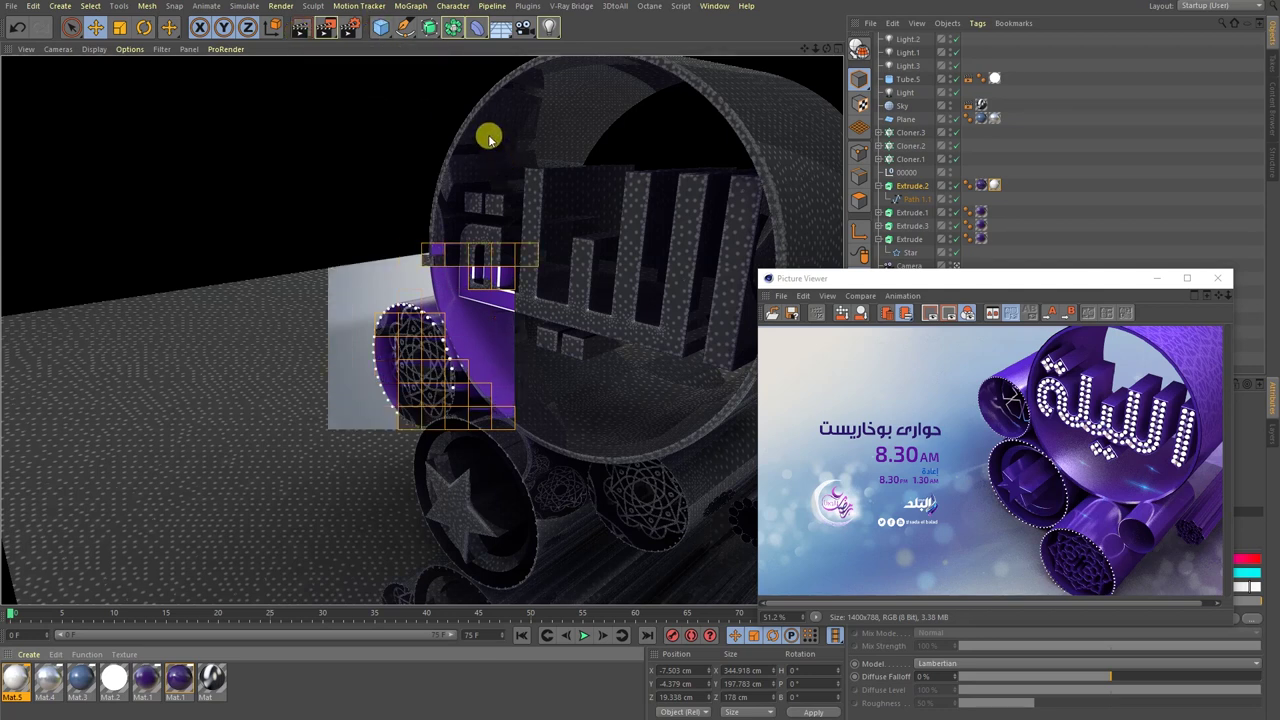
{"action": "left_click", "coordinate": [357, 167]}
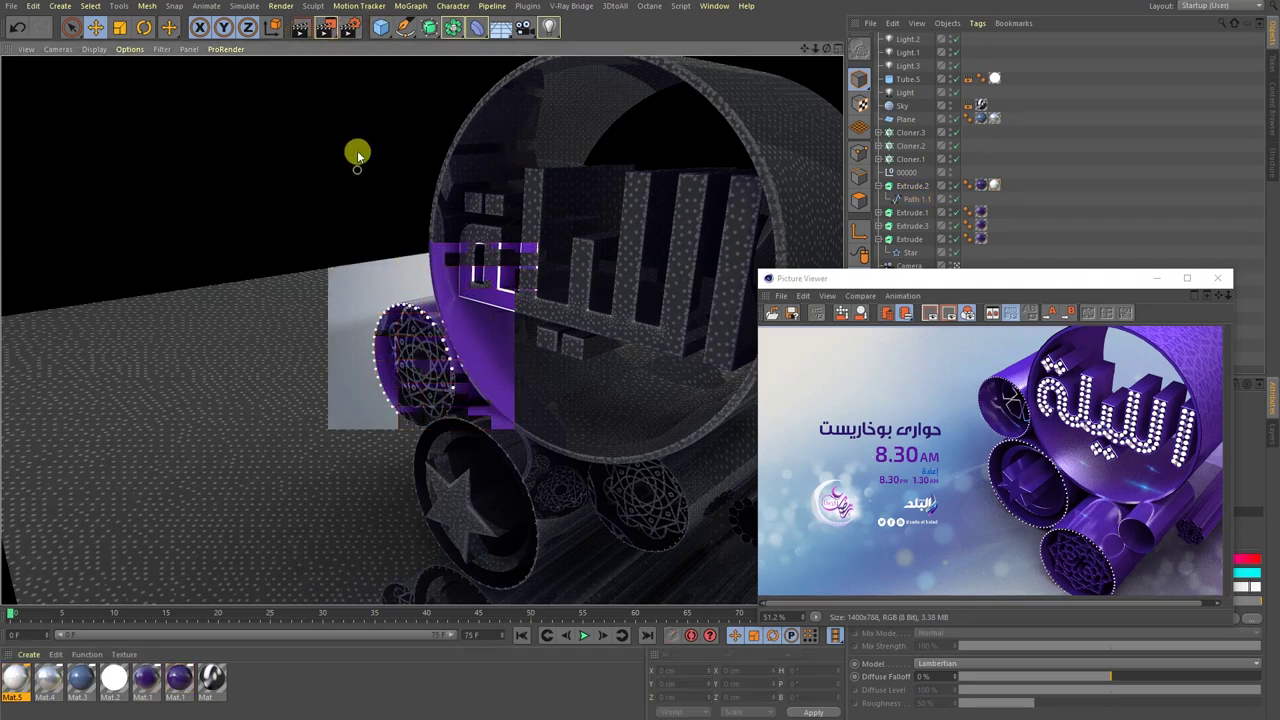
In Render Settings, set the save format to PNG and the file path to Desktop\01.
{"action": "left_click", "coordinate": [348, 27]}
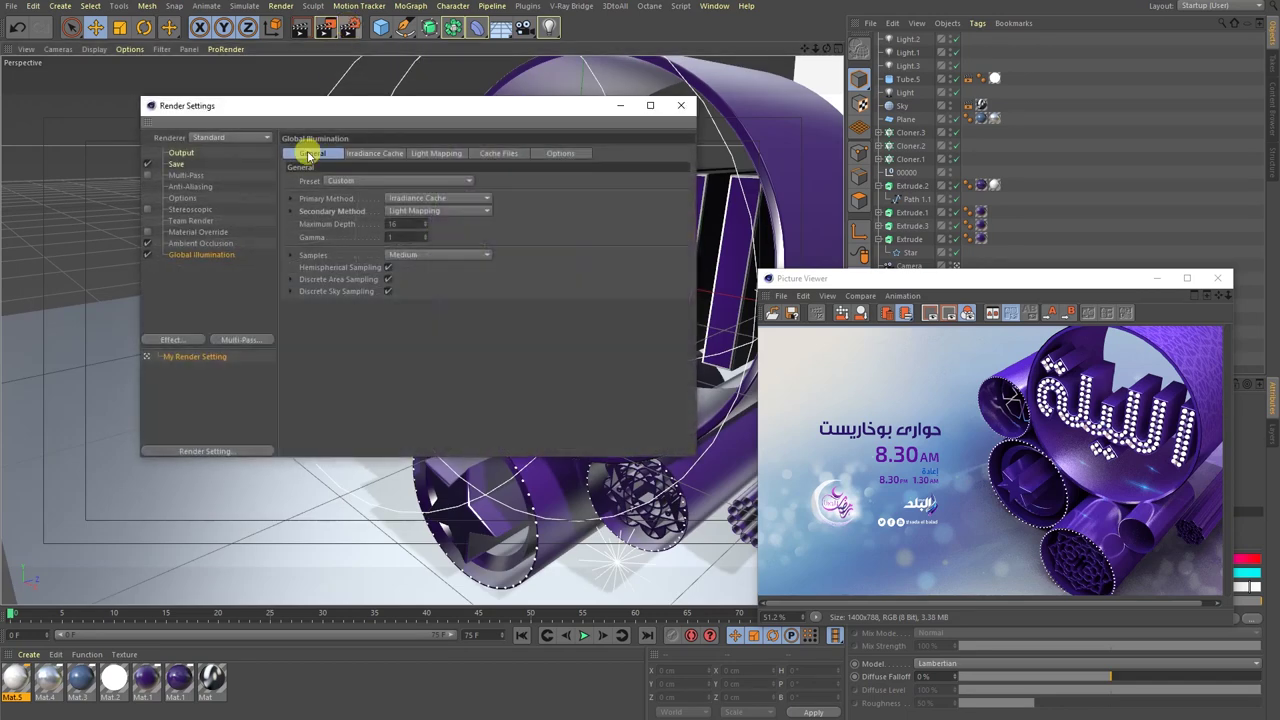
{"action": "left_click", "coordinate": [177, 164]}
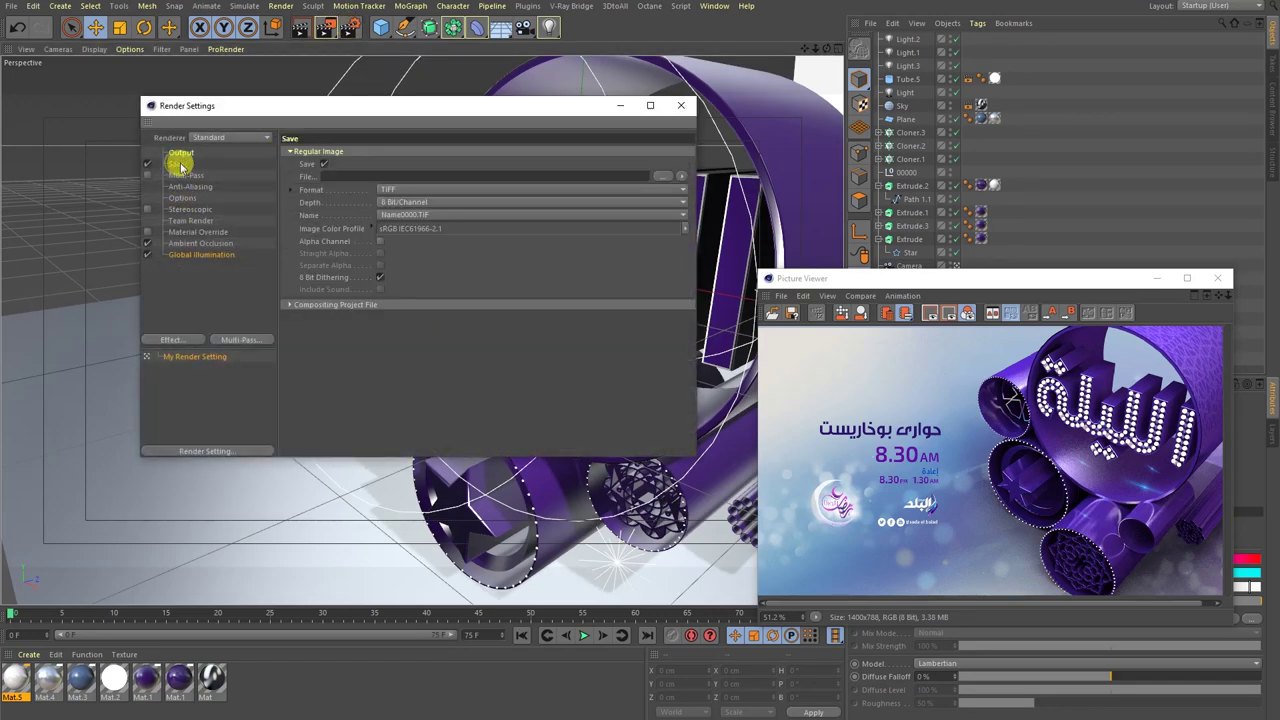
{"action": "left_click", "coordinate": [412, 190]}
{"action": "left_click", "coordinate": [402, 323]}
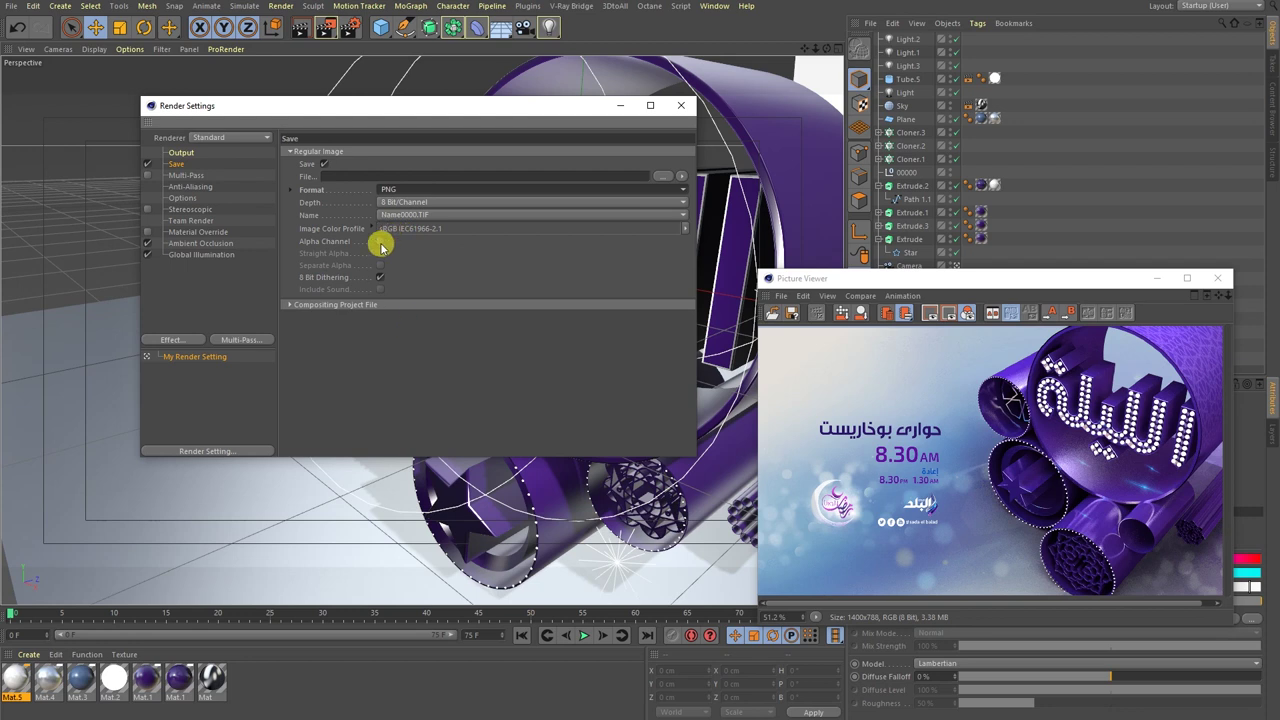
{"action": "left_click", "coordinate": [660, 177]}
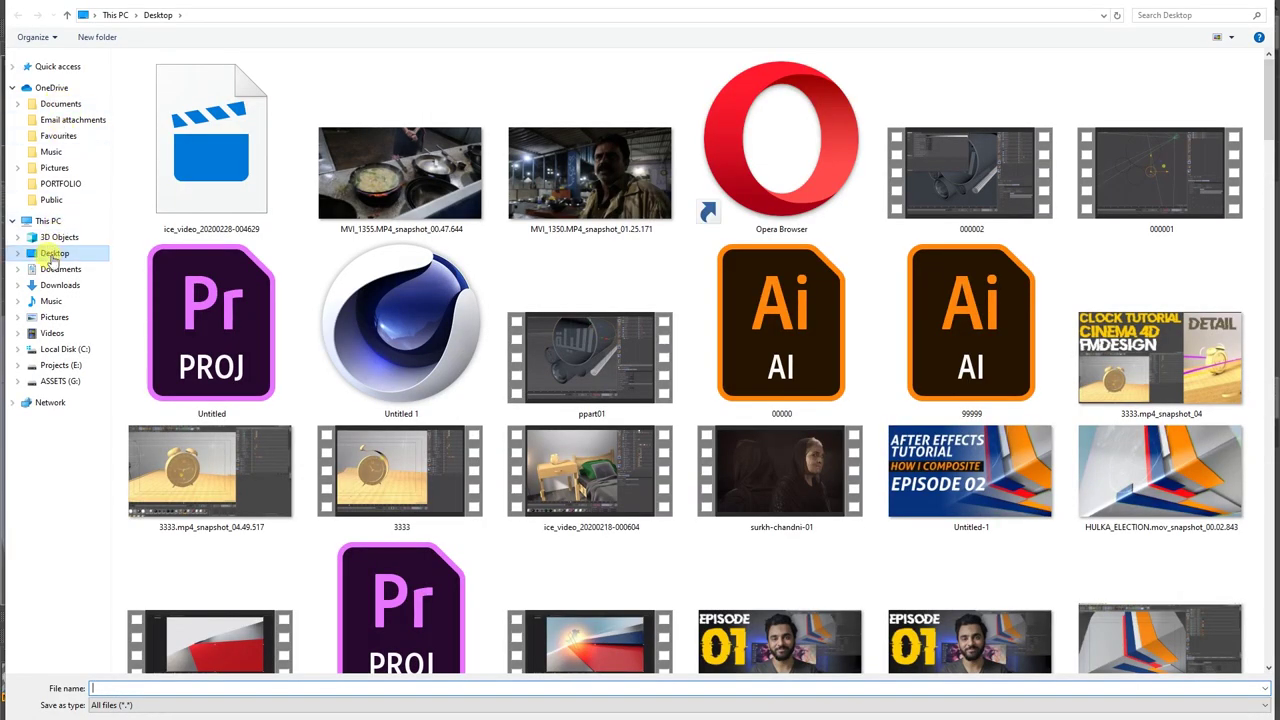
{"action": "left_click", "coordinate": [345, 688]}
{"action": "type", "text": "01"}
{"action": "key", "text": "Return"}
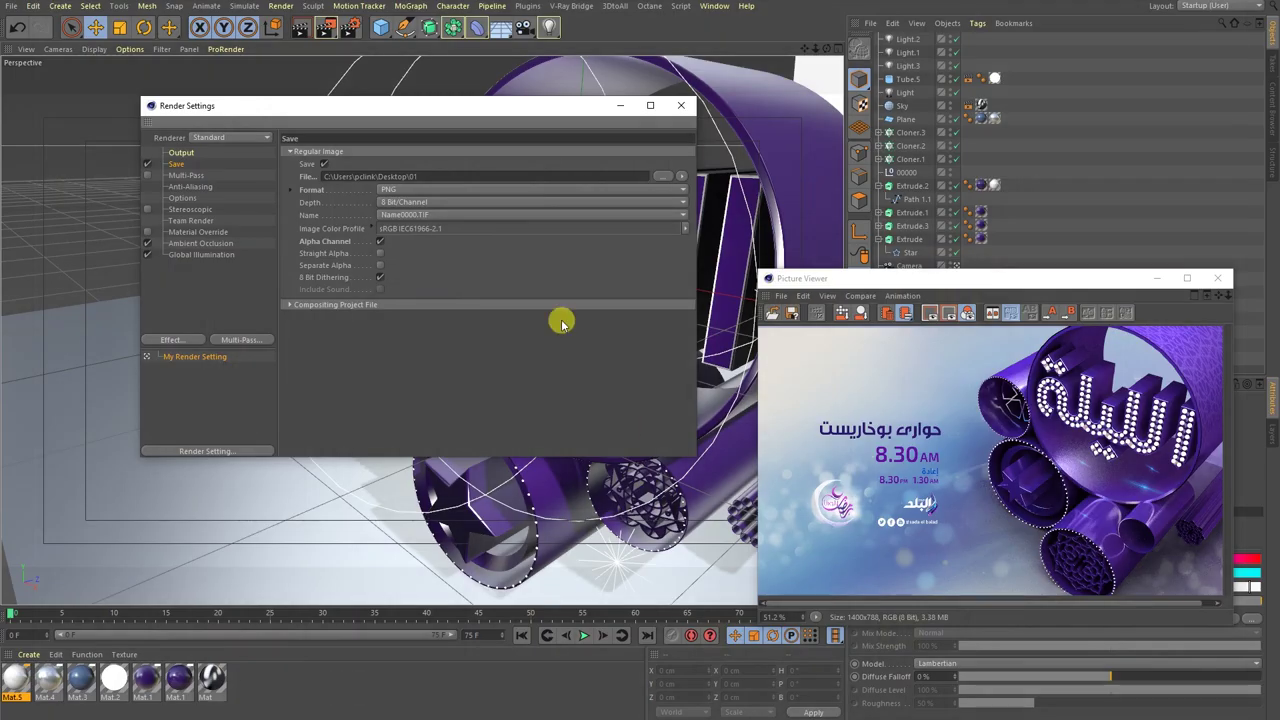
Review the output size, frame range and anti-aliasing settings, then close Render Settings.
{"action": "left_click", "coordinate": [184, 153]}
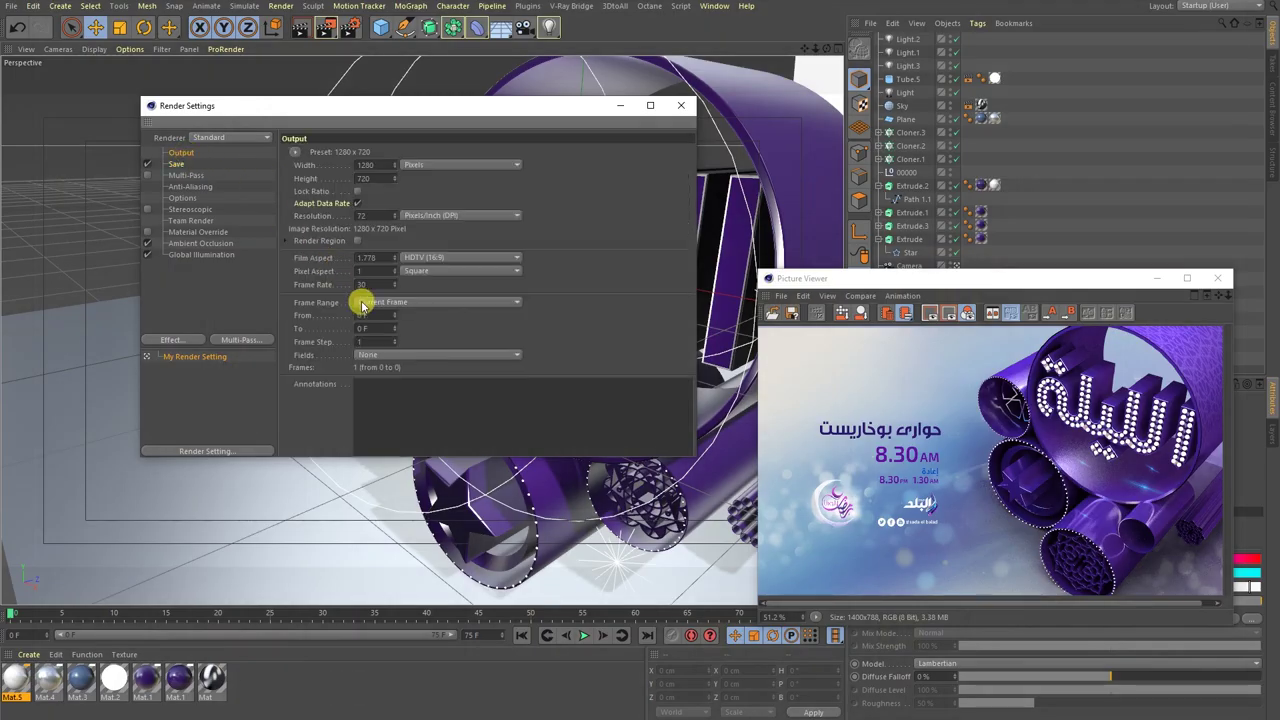
{"action": "left_click", "coordinate": [176, 164]}
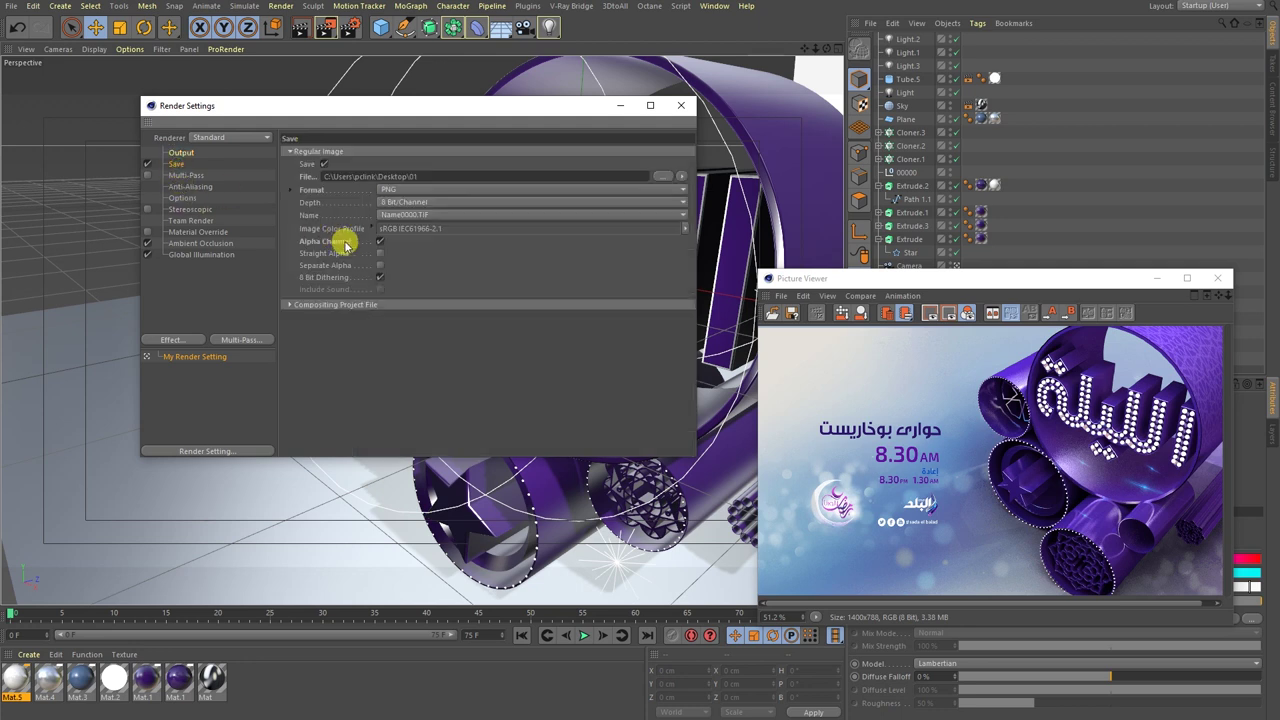
{"action": "left_click", "coordinate": [192, 187]}
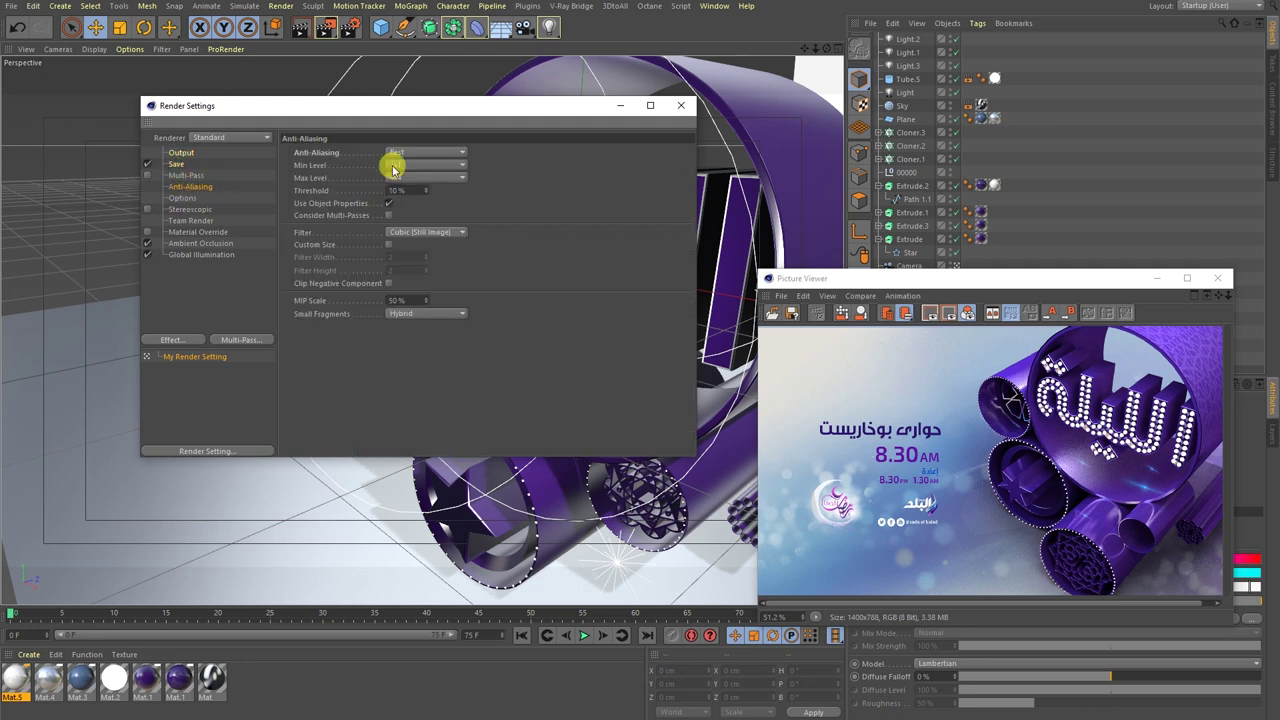
{"action": "left_click", "coordinate": [681, 105]}
Render to the Picture Viewer, overwriting 01.png, and maximize the viewer to inspect the result.
{"action": "left_click", "coordinate": [322, 27]}
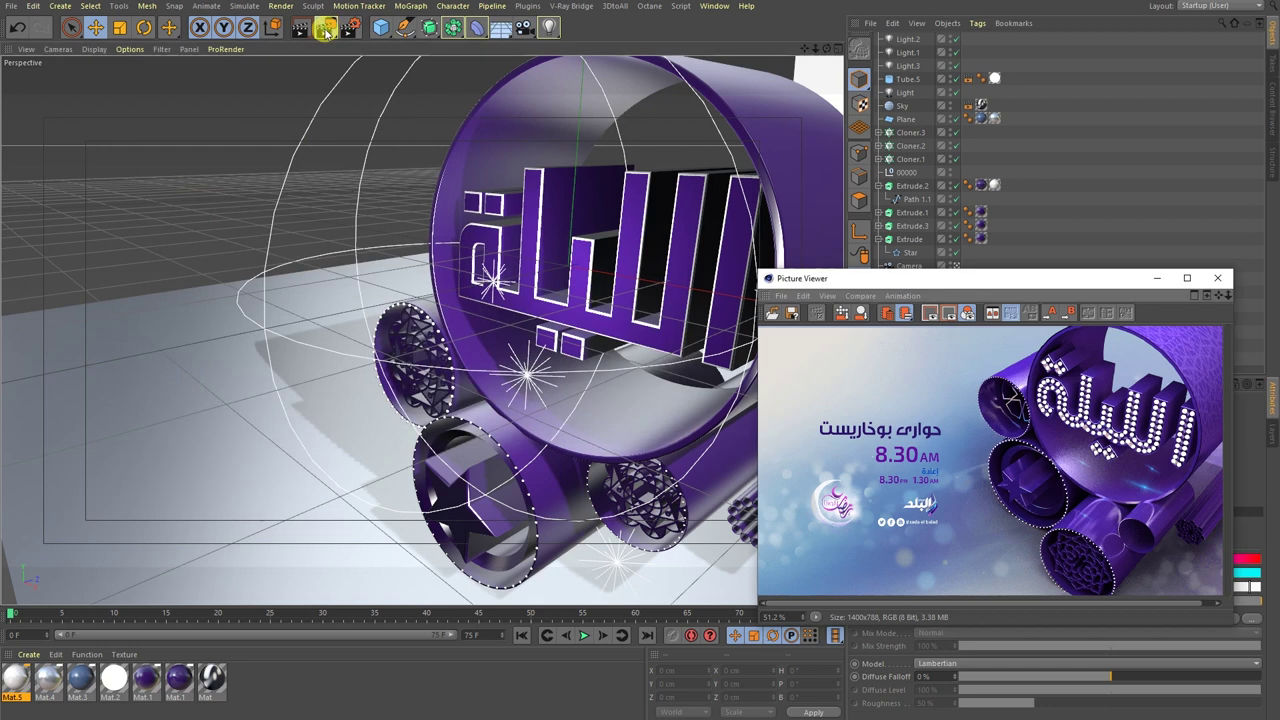
{"action": "left_click", "coordinate": [621, 425]}
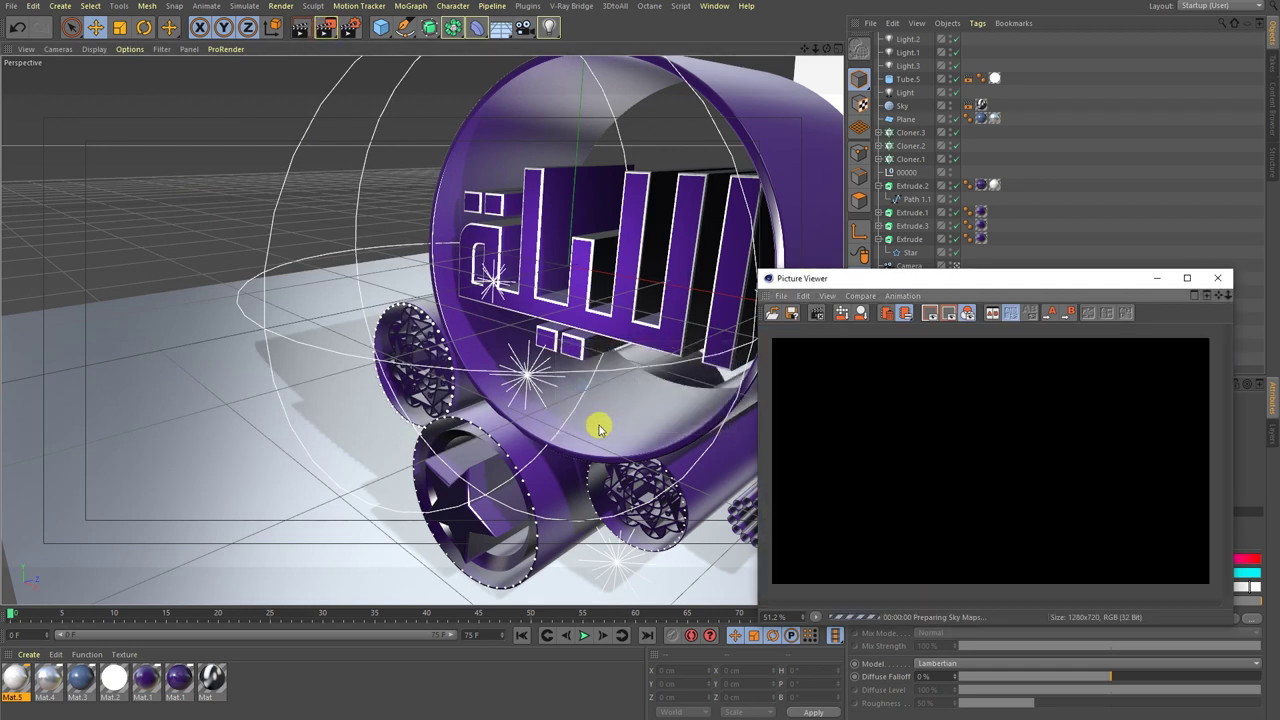
{"action": "mouse_move", "coordinate": [853, 280]}
{"action": "left_mouse_down"}
{"action": "mouse_move", "coordinate": [486, 189]}
{"action": "mouse_move", "coordinate": [314, 120]}
{"action": "left_mouse_up"}
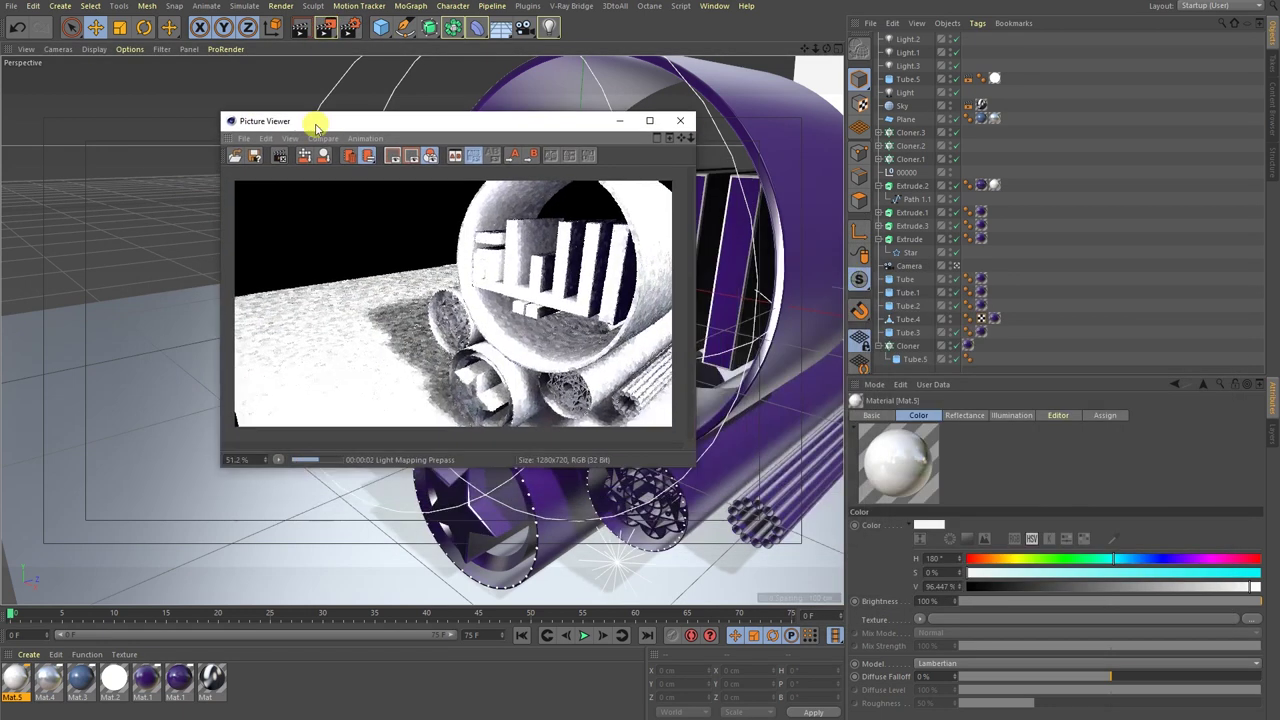
{"action": "double_click", "coordinate": [314, 120]}
{"action": "scroll", "coordinate": [543, 486], "scroll_direction": "up", "scroll_amount": 2}
{"action": "scroll", "coordinate": [543, 486], "scroll_direction": "up", "scroll_amount": 1}
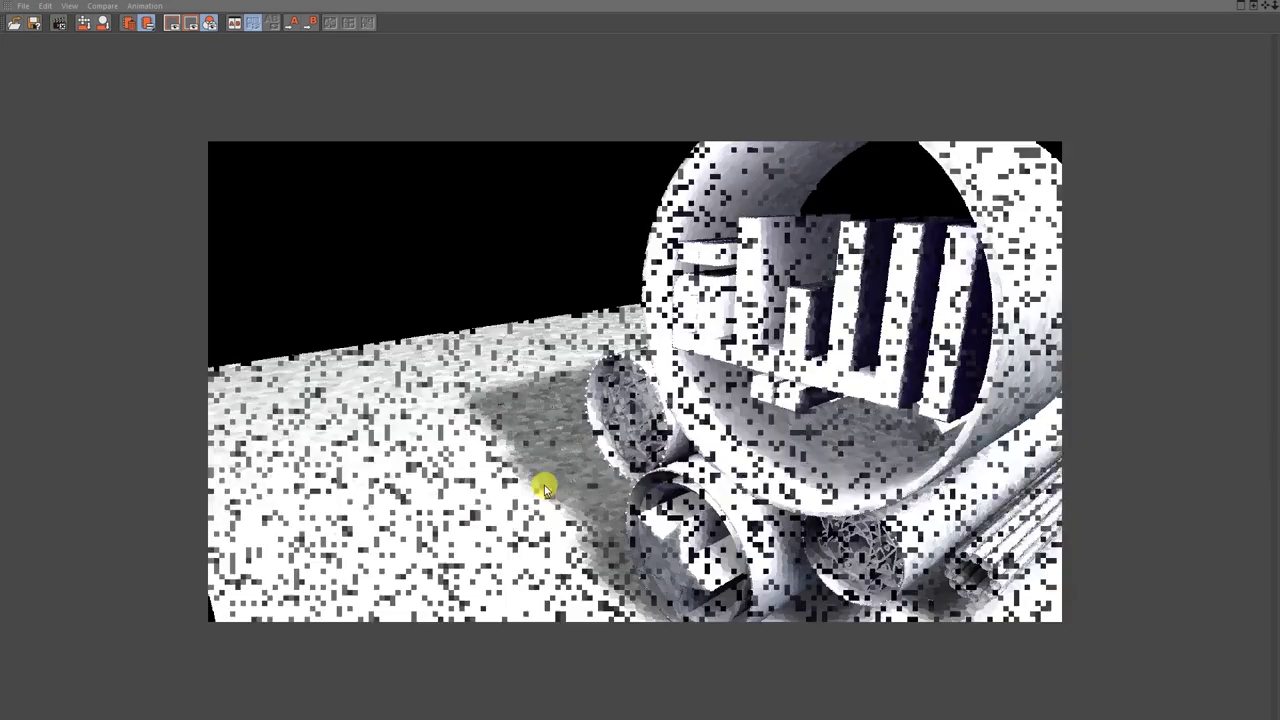
{"action": "scroll", "coordinate": [543, 486], "scroll_direction": "up", "scroll_amount": 1}
{"action": "scroll", "coordinate": [543, 486], "scroll_direction": "down", "scroll_amount": 1}
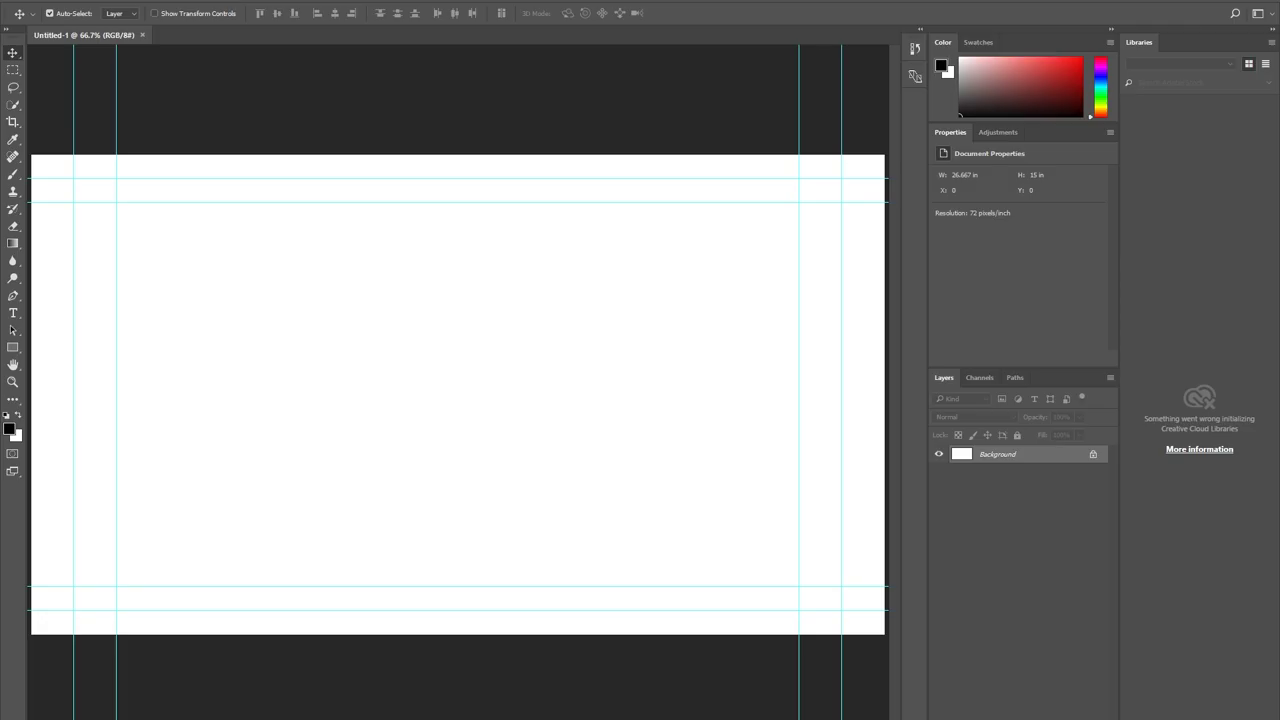
{"action": "key", "text": "ctrl+o"}
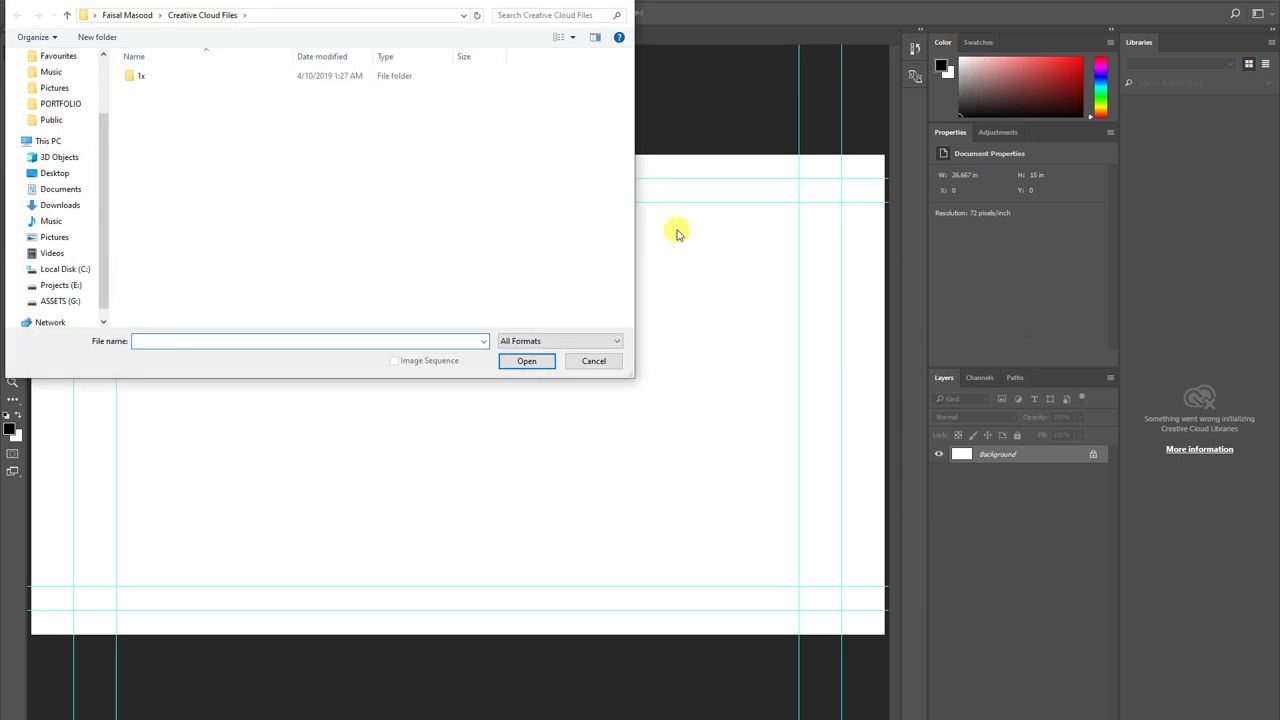
{"action": "left_click", "coordinate": [585, 361]}
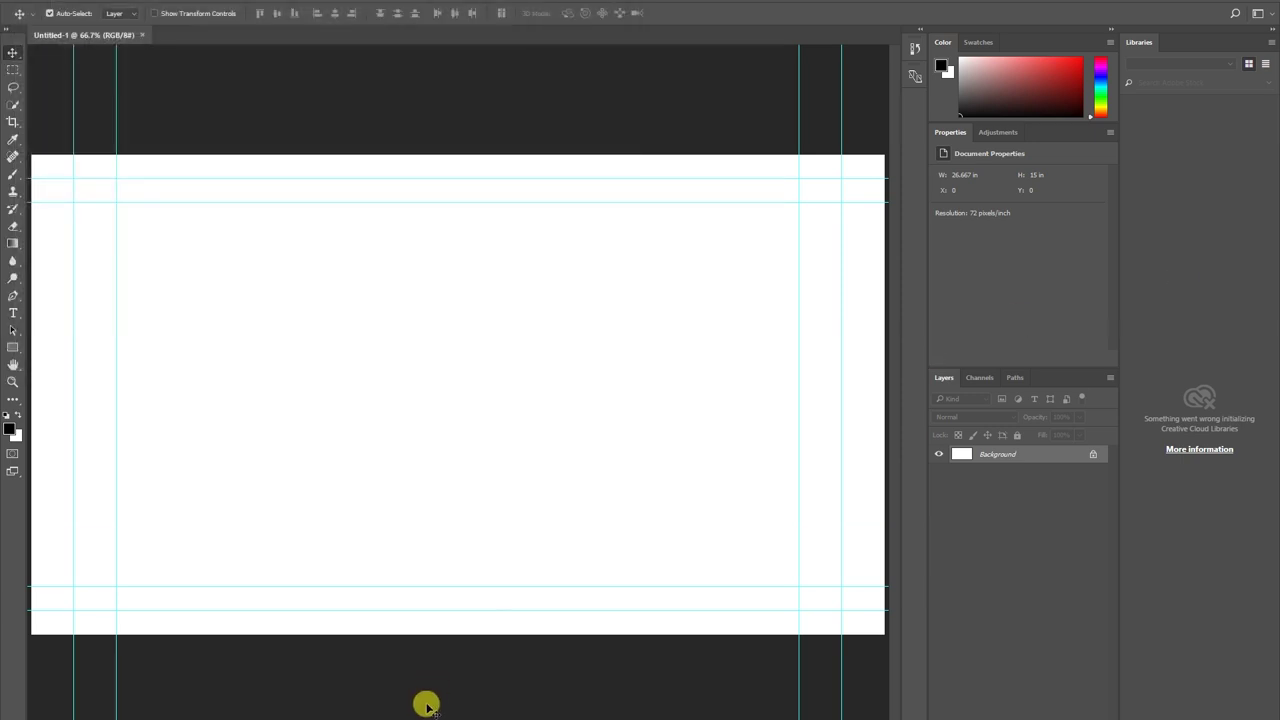
Show the 01.png history entry in Explorer, then close the Picture Viewer.
{"action": "mouse_move", "coordinate": [426, 705]}
{"action": "left_click", "coordinate": [348, 705]}
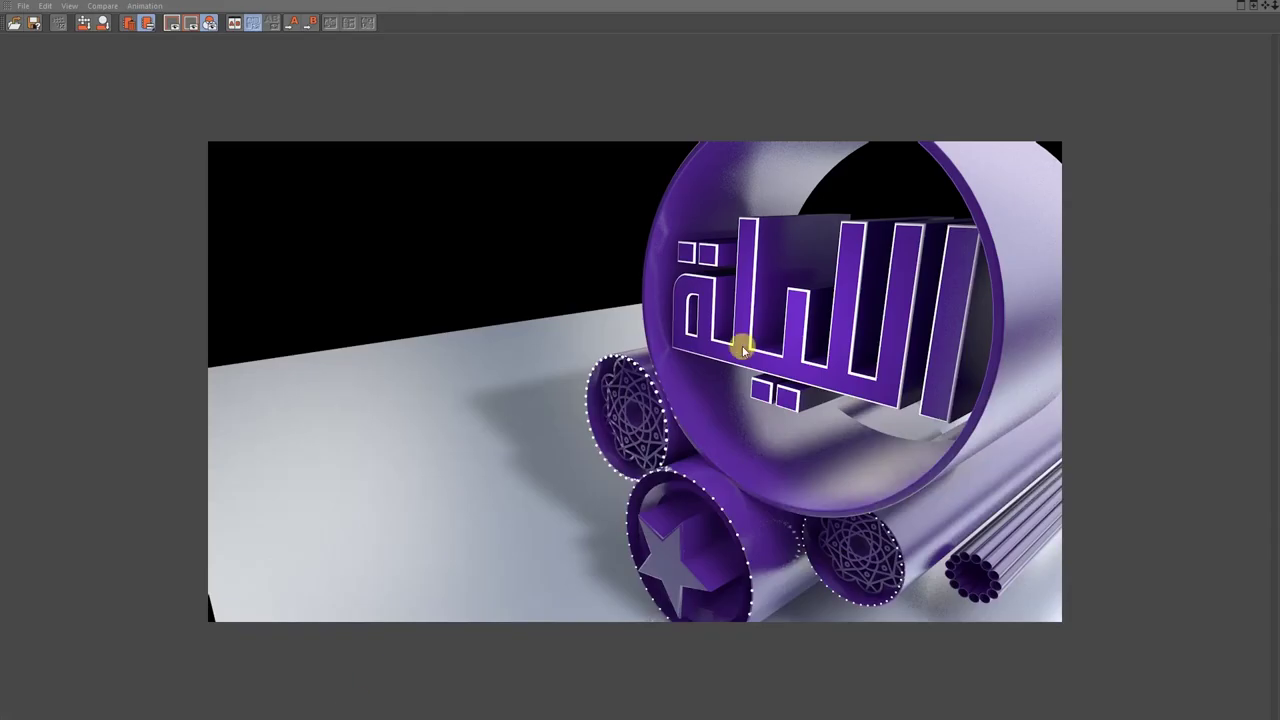
{"action": "left_click", "coordinate": [1241, 6]}
{"action": "right_click", "coordinate": [1148, 206]}
{"action": "left_click", "coordinate": [1003, 351]}
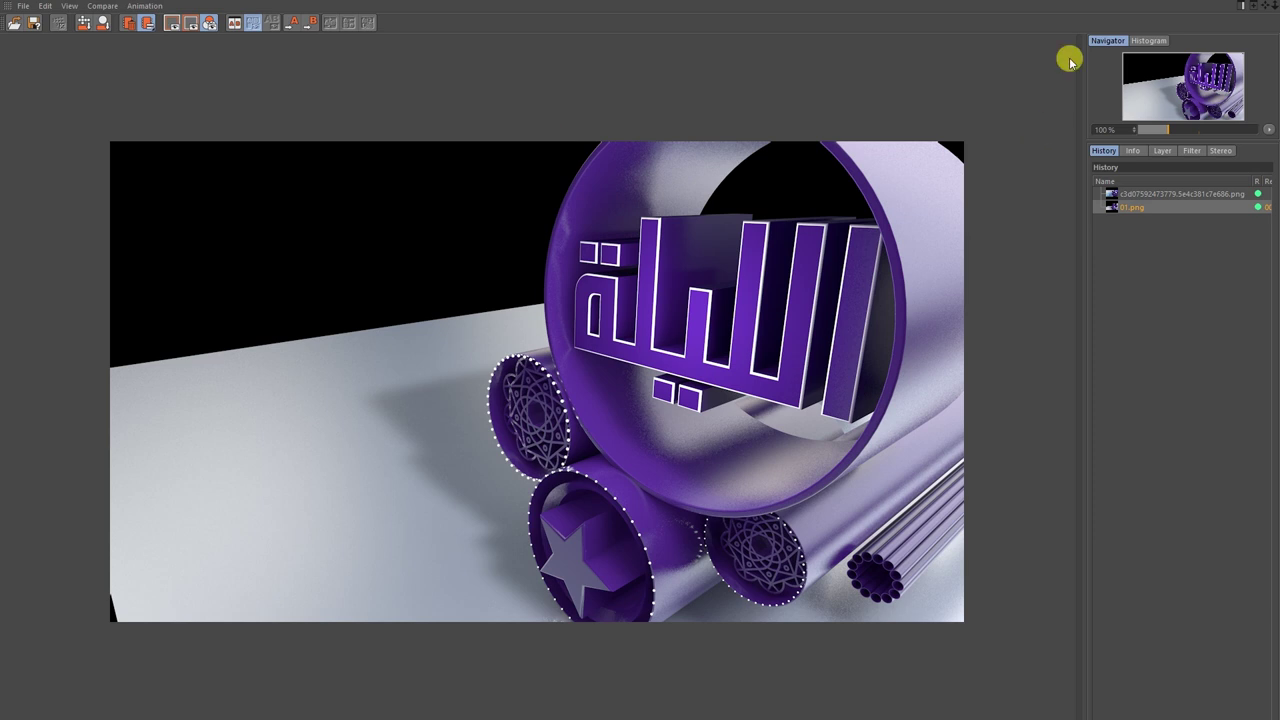
{"action": "left_click", "coordinate": [1274, 5]}
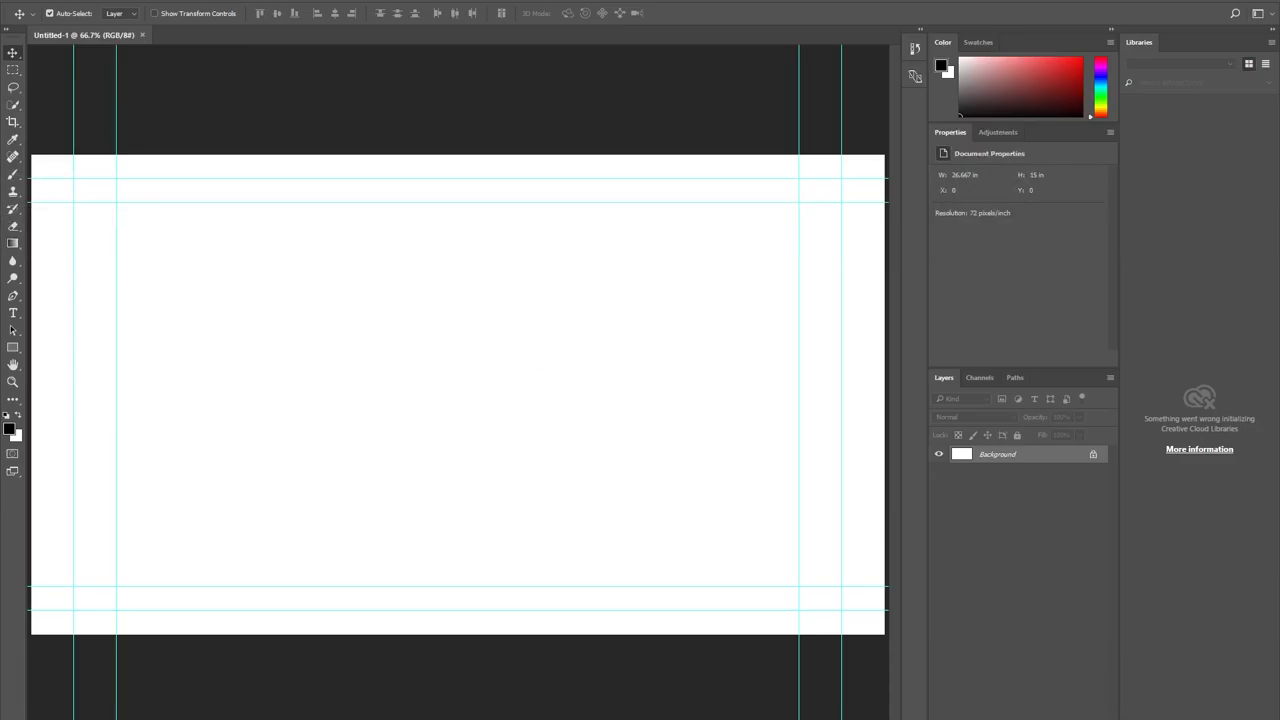
Drop 01.png onto the Photoshop canvas and scale it to about 156% to fill it.
{"action": "left_click_drag", "start_coordinate": [586, 112], "coordinate": [463, 268]}
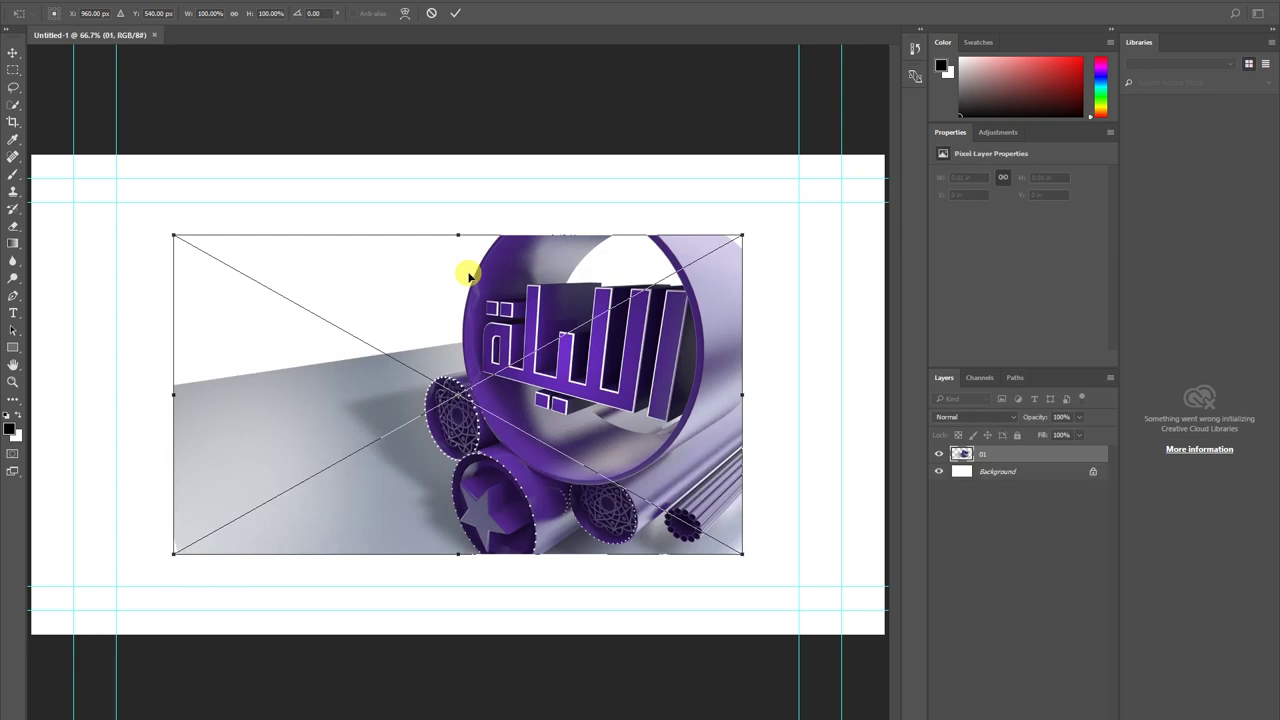
{"action": "left_click_drag", "start_coordinate": [742, 553], "coordinate": [893, 675], "text": "alt"}
{"action": "key", "text": "Return"}
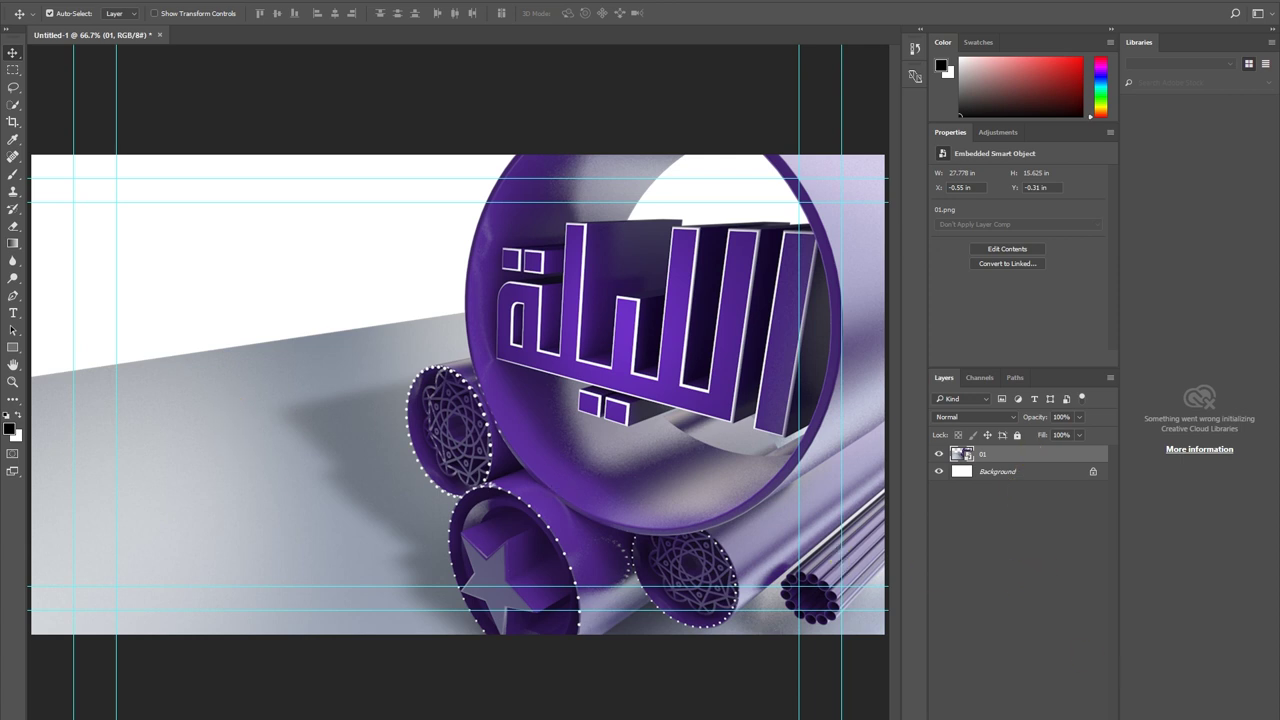
Add a layer mask to layer 01 and draw black-to-white gradients fading its left side into white.
{"action": "left_click", "coordinate": [1009, 638]}
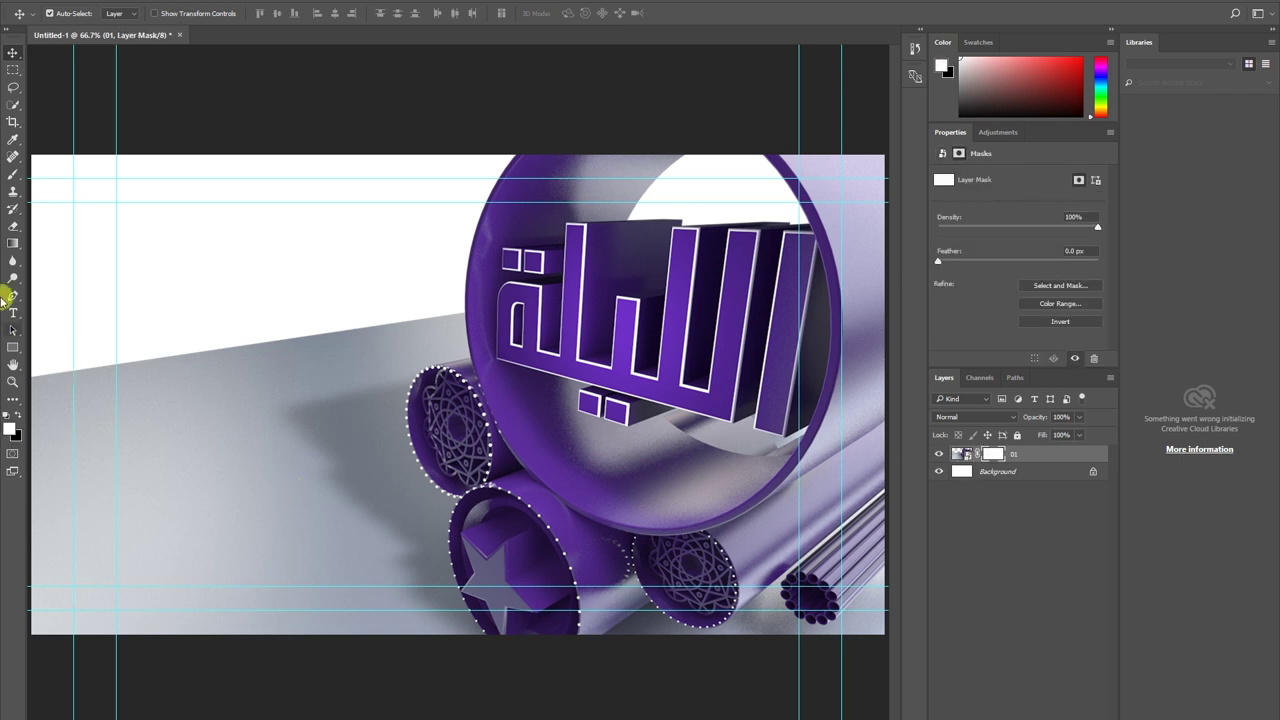
{"action": "left_click", "coordinate": [12, 243]}
{"action": "left_click_drag", "start_coordinate": [51, 442], "coordinate": [255, 442]}
{"action": "left_click_drag", "start_coordinate": [386, 414], "coordinate": [20, 433]}
{"action": "left_click_drag", "start_coordinate": [196, 434], "coordinate": [15, 454]}
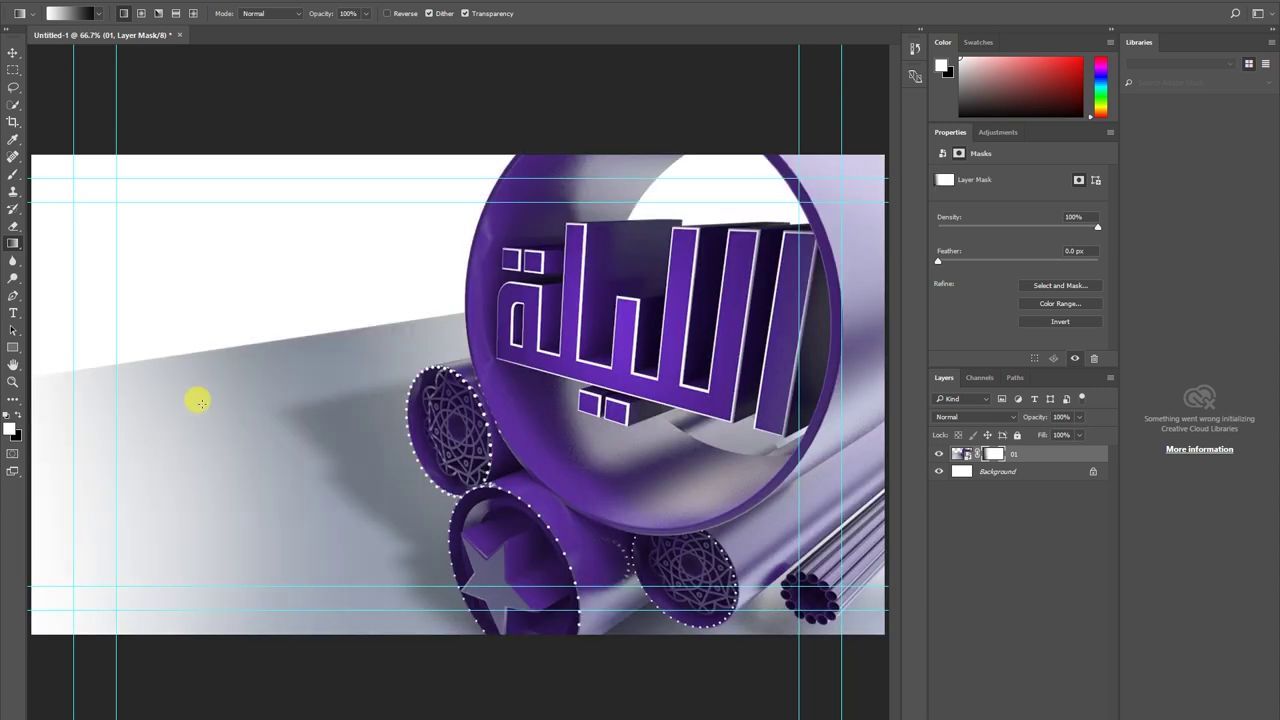
{"action": "left_click_drag", "start_coordinate": [306, 371], "coordinate": [16, 404]}
{"action": "left_click_drag", "start_coordinate": [314, 356], "coordinate": [123, 377]}
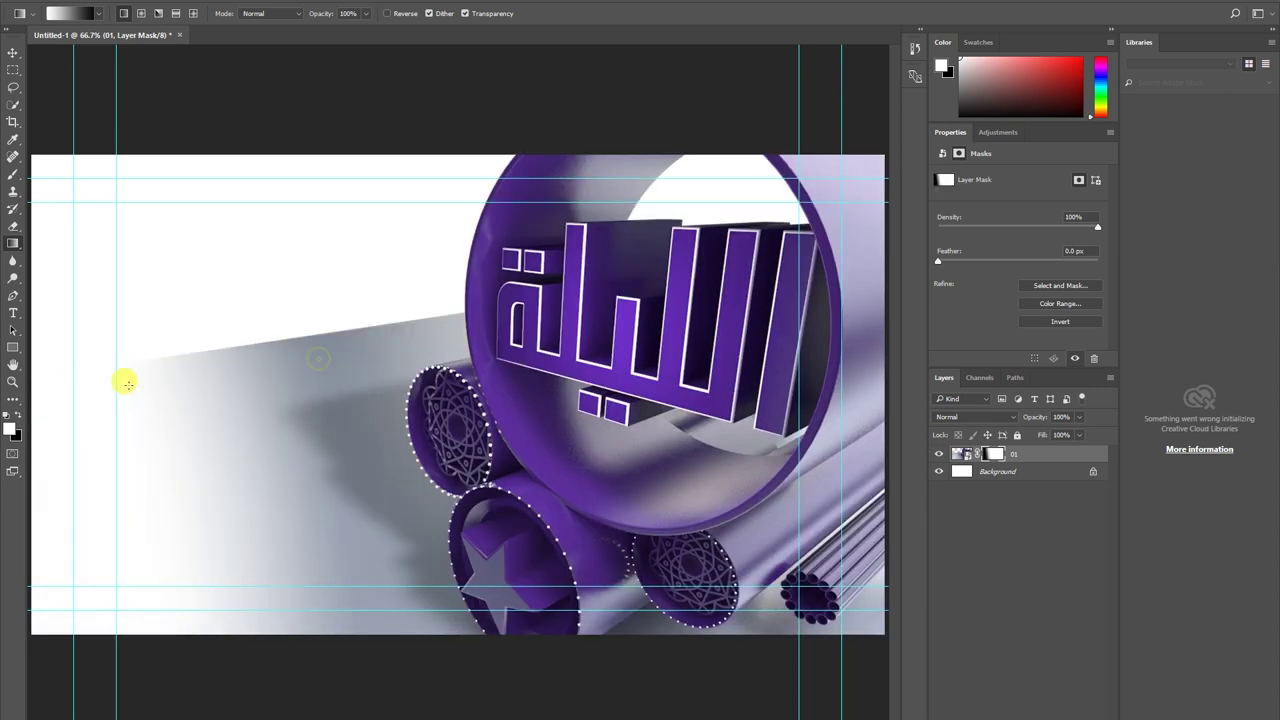
{"action": "left_click_drag", "start_coordinate": [402, 344], "coordinate": [182, 361]}
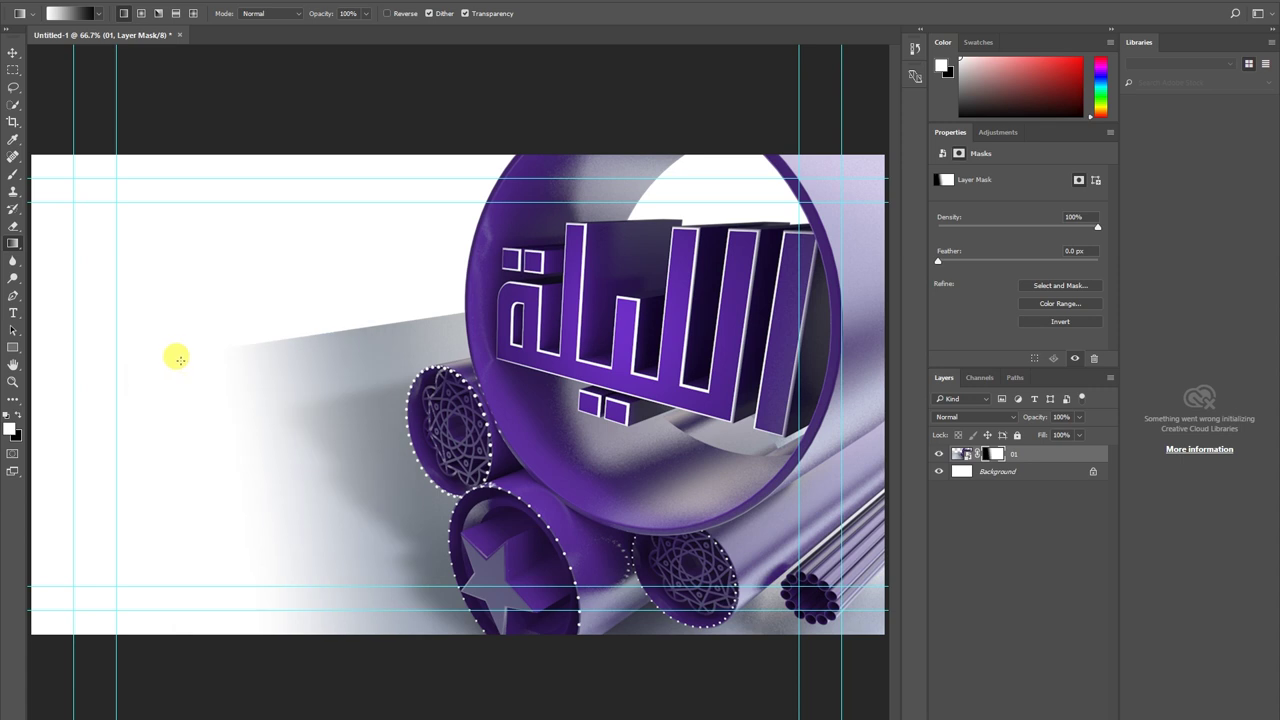
{"action": "left_click", "coordinate": [14, 53]}
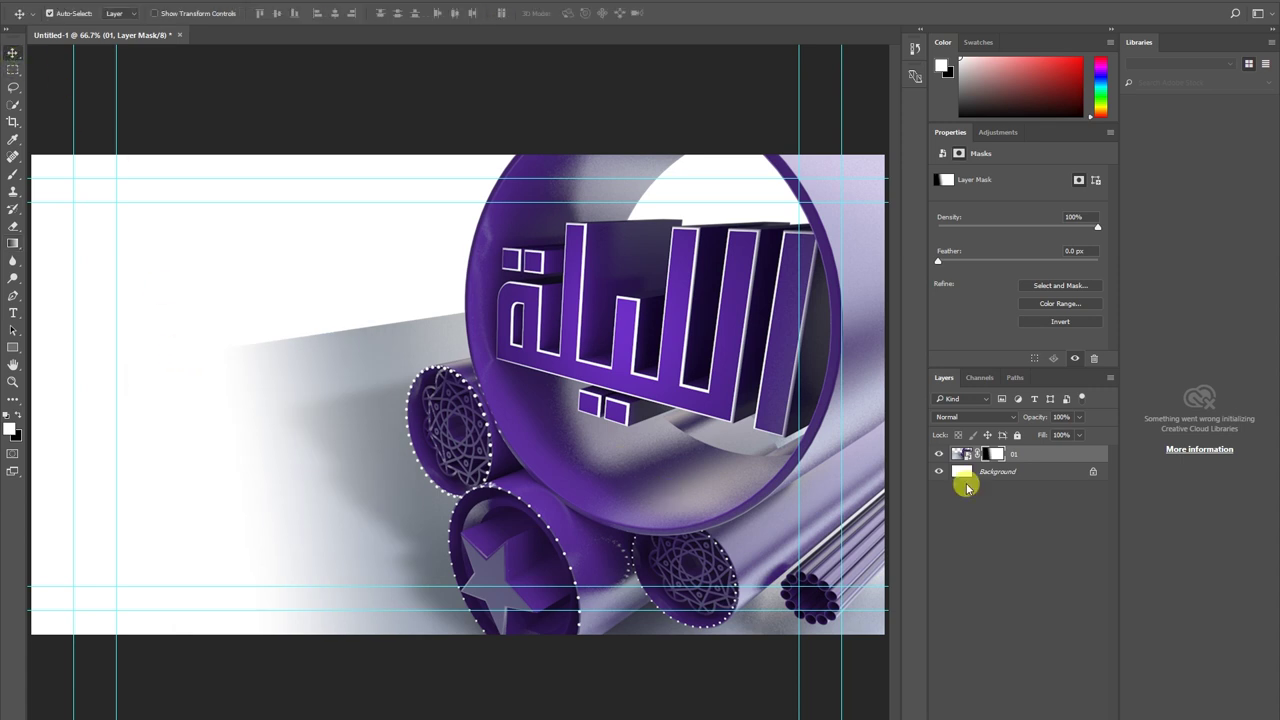
Fill the Background layer with a light grey sampled from the render's floor.
{"action": "left_click", "coordinate": [1012, 470]}
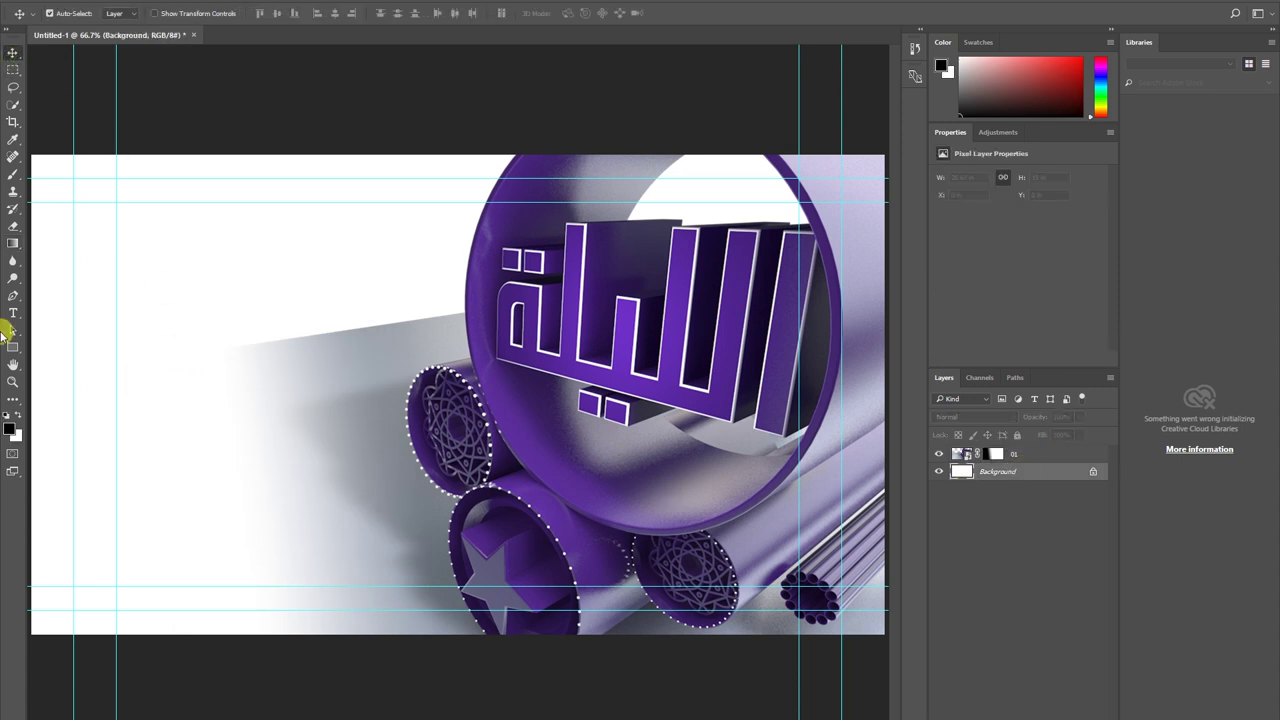
{"action": "left_click", "coordinate": [13, 139]}
{"action": "left_click", "coordinate": [441, 360]}
{"action": "left_click", "coordinate": [13, 53]}
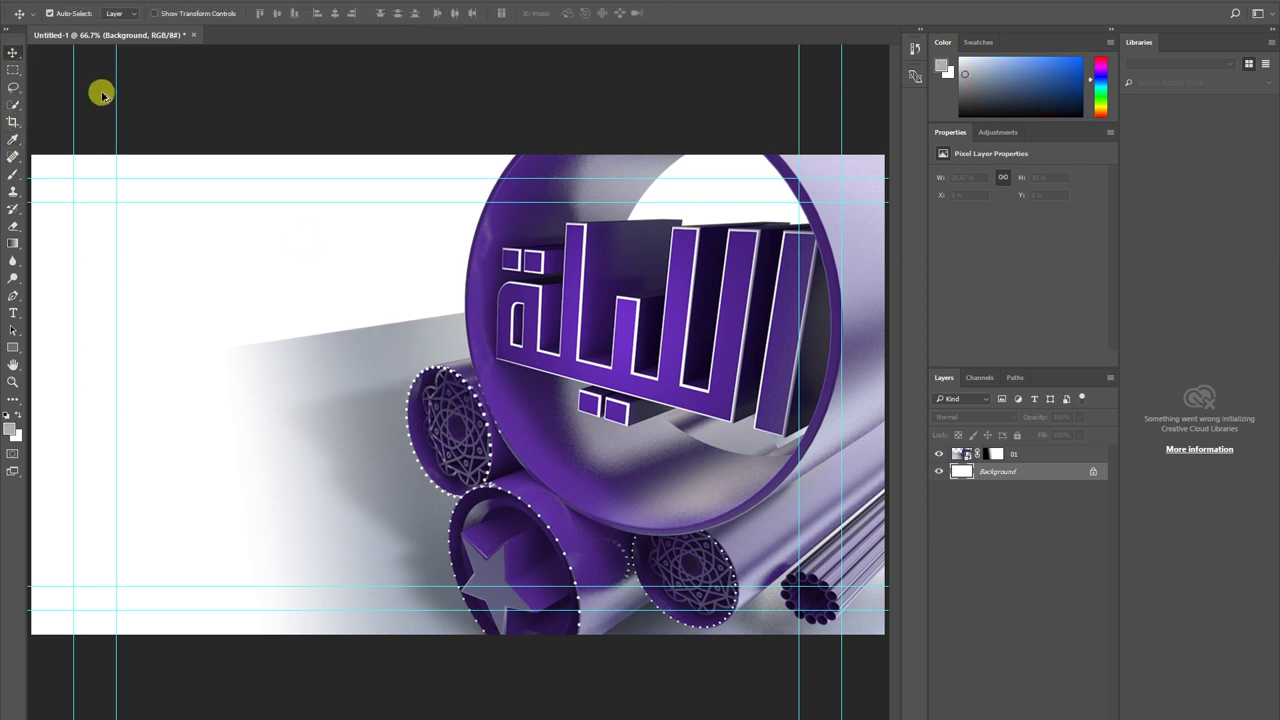
{"action": "key", "text": "alt+BackSpace"}
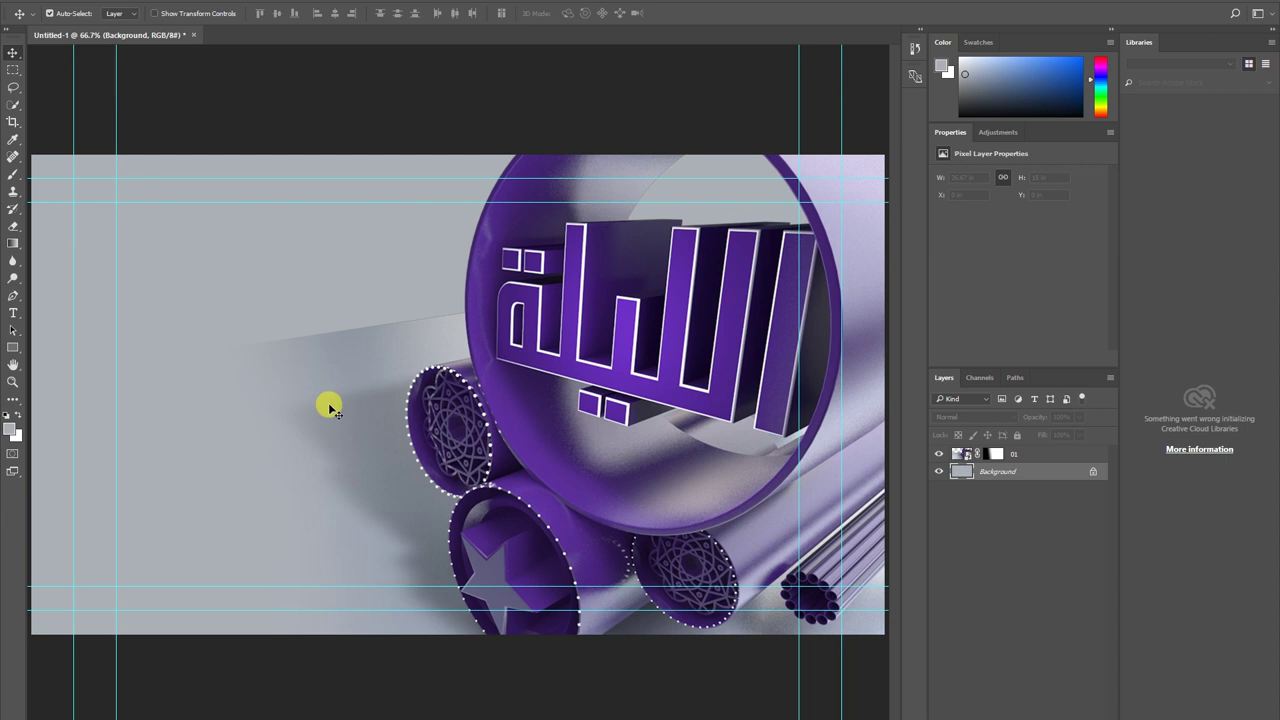
{"action": "left_click", "coordinate": [1055, 452]}
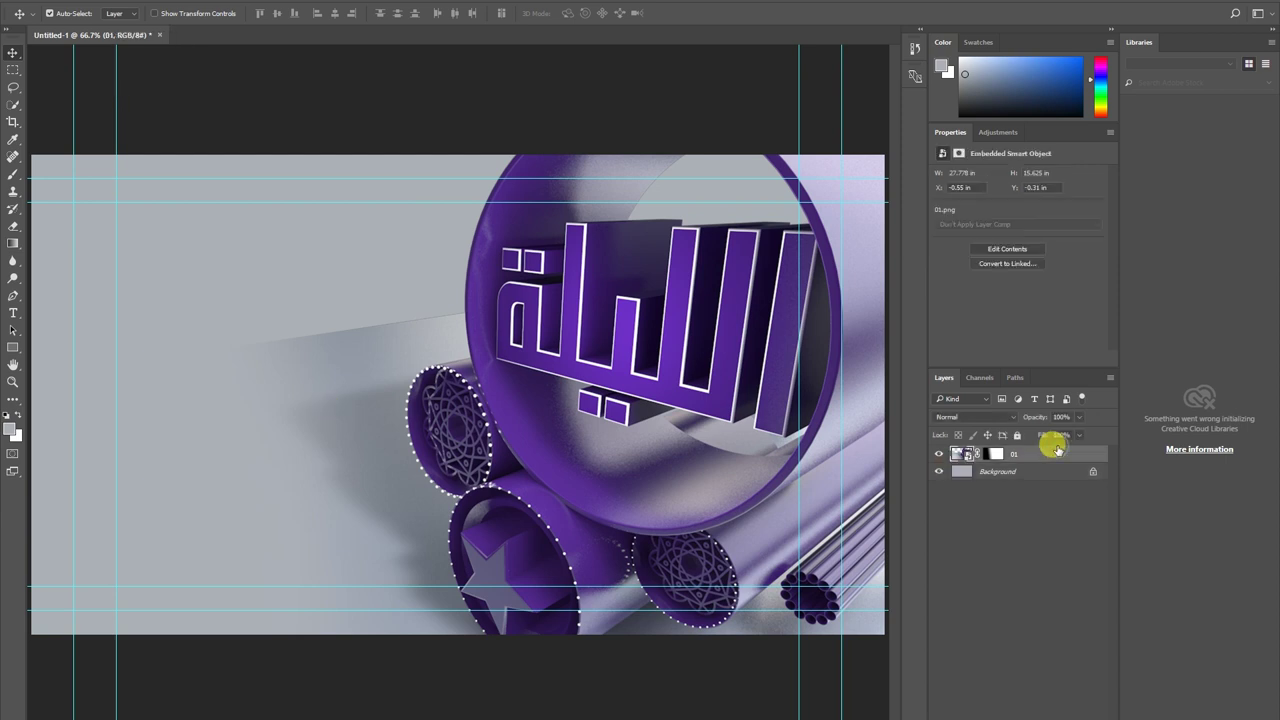
Rasterize the title smart-object layer and set the Eraser brush size to about 90.
{"action": "left_click", "coordinate": [13, 226]}
{"action": "left_click", "coordinate": [71, 15]}
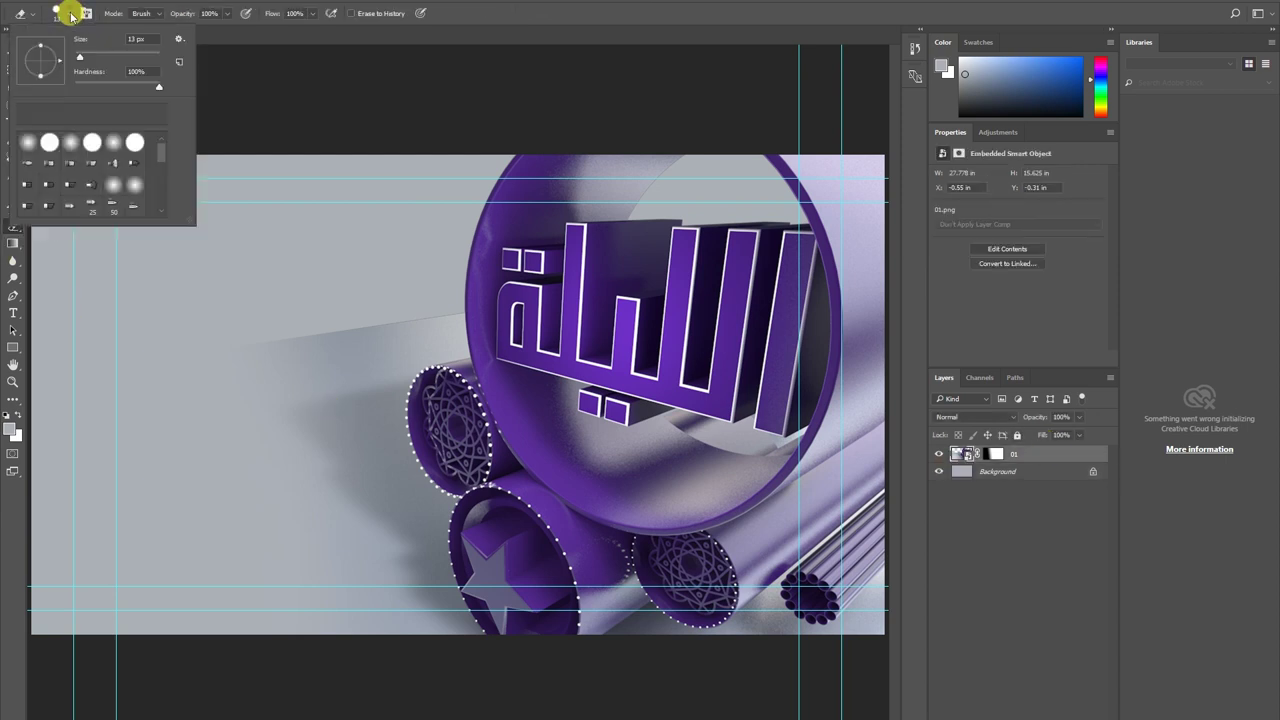
{"action": "double_click", "coordinate": [105, 138]}
{"action": "left_click", "coordinate": [220, 332]}
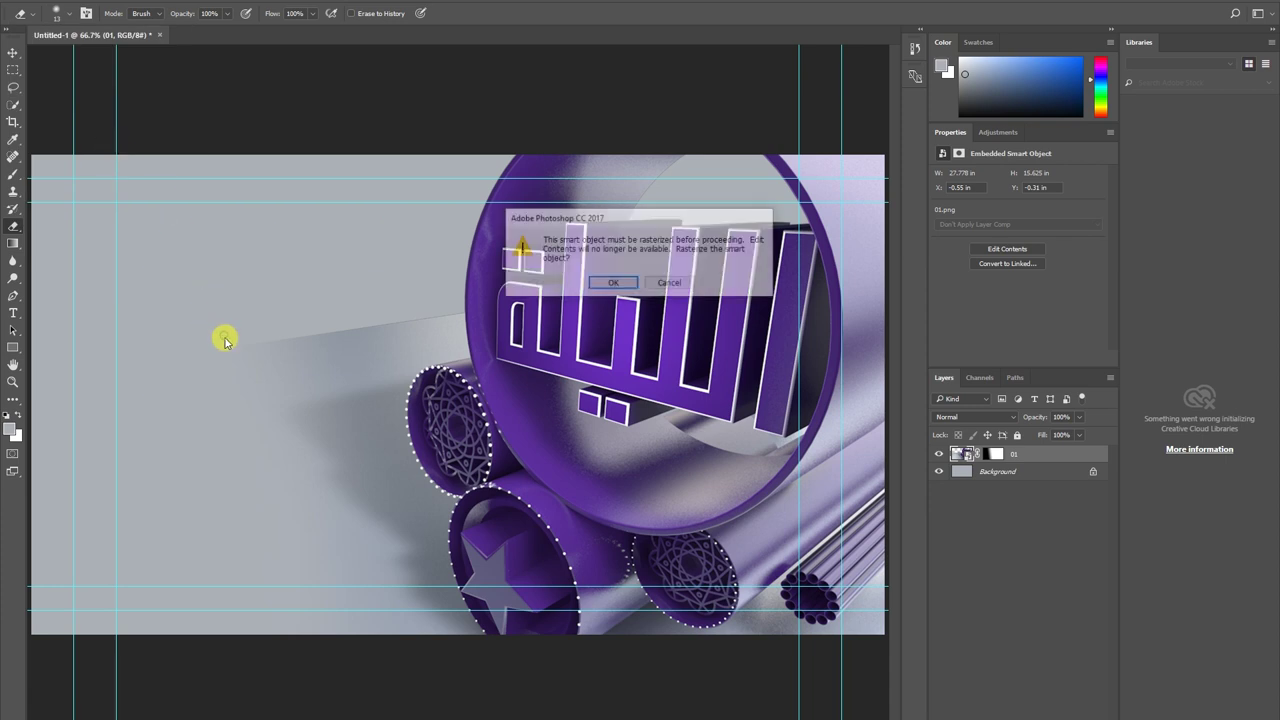
{"action": "left_click", "coordinate": [613, 284]}
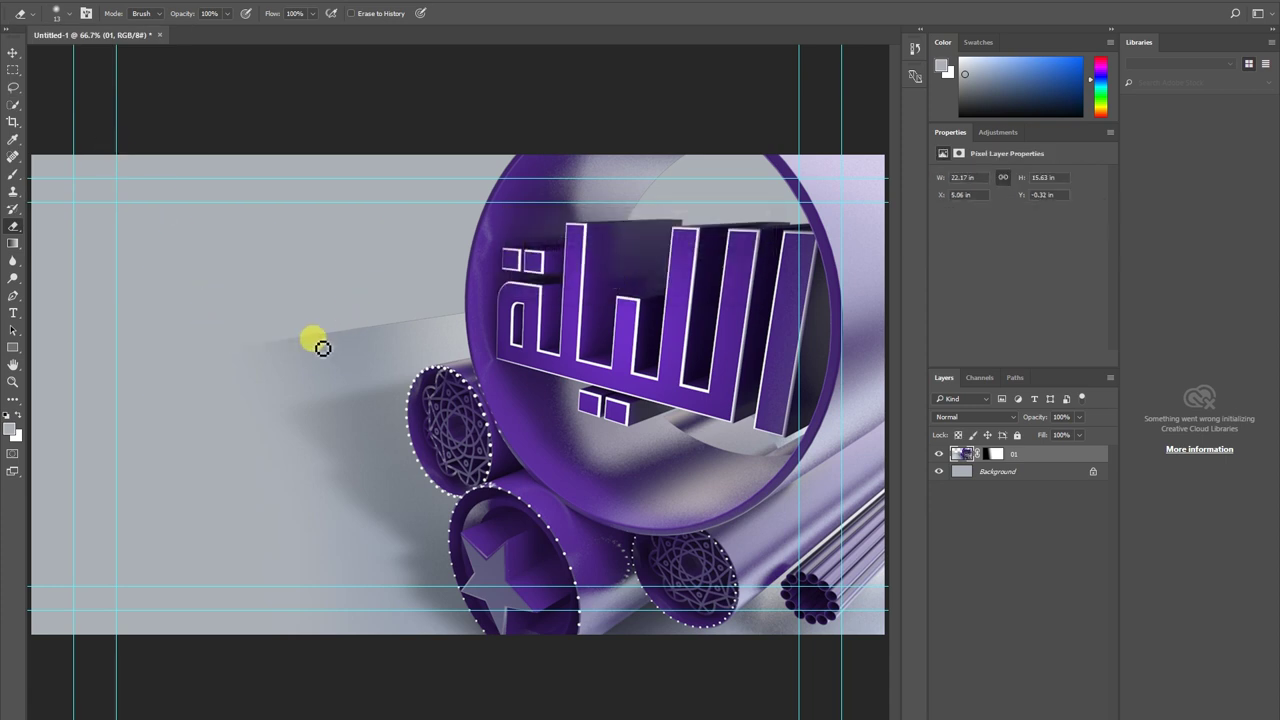
{"action": "key", "text": "]"}
{"action": "key", "text": "]"}
{"action": "key", "text": "]"}
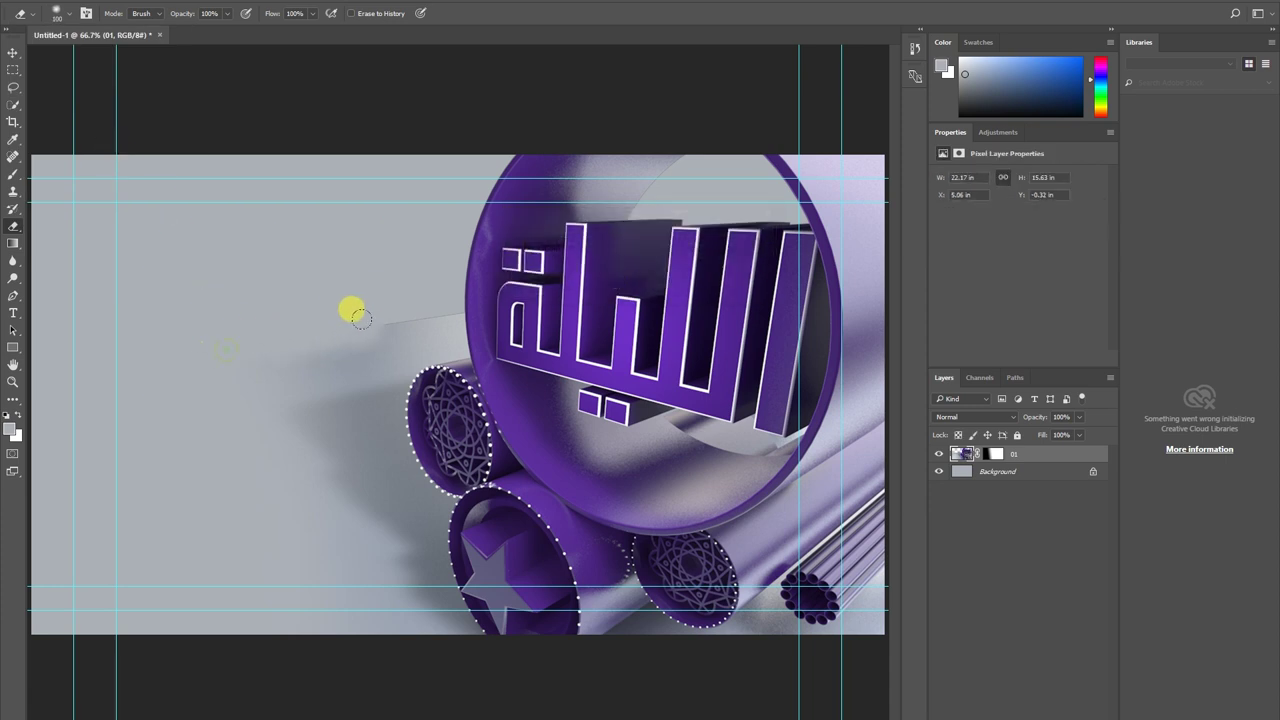
{"action": "key", "text": "bracketleft"}
Softly erase the shadow streak left of the title at 42% flow.
{"action": "left_click", "coordinate": [366, 329], "text": "shift"}
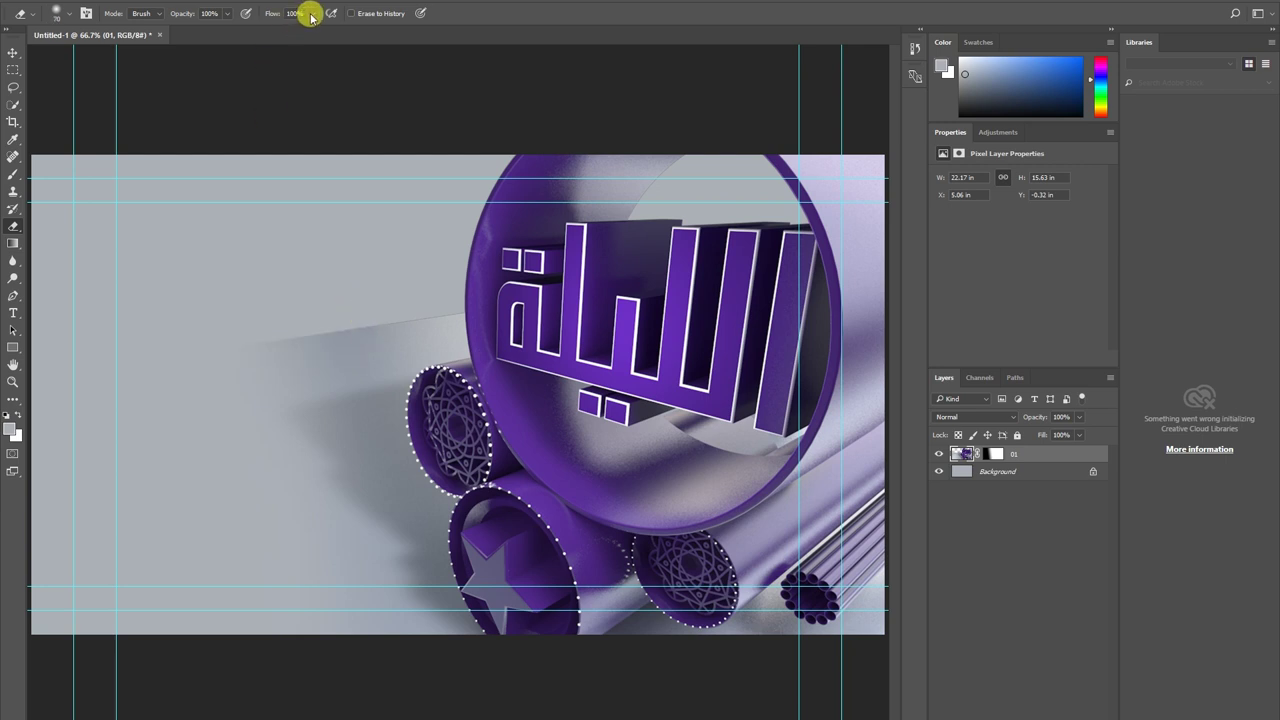
{"action": "left_click_drag", "start_coordinate": [312, 14], "coordinate": [270, 31]}
{"action": "key", "text": "bracketright"}
{"action": "key", "text": "bracketright"}
{"action": "key", "text": "bracketright"}
{"action": "key", "text": "bracketright"}
{"action": "key", "text": "bracketright"}
{"action": "key", "text": "bracketright"}
{"action": "mouse_move", "coordinate": [271, 289]}
{"action": "left_mouse_down"}
{"action": "mouse_move", "coordinate": [404, 284]}
{"action": "mouse_move", "coordinate": [344, 290]}
{"action": "mouse_move", "coordinate": [403, 284]}
{"action": "mouse_move", "coordinate": [450, 312]}
{"action": "mouse_move", "coordinate": [380, 323]}
{"action": "mouse_move", "coordinate": [437, 294]}
{"action": "mouse_move", "coordinate": [191, 381]}
{"action": "left_mouse_up"}
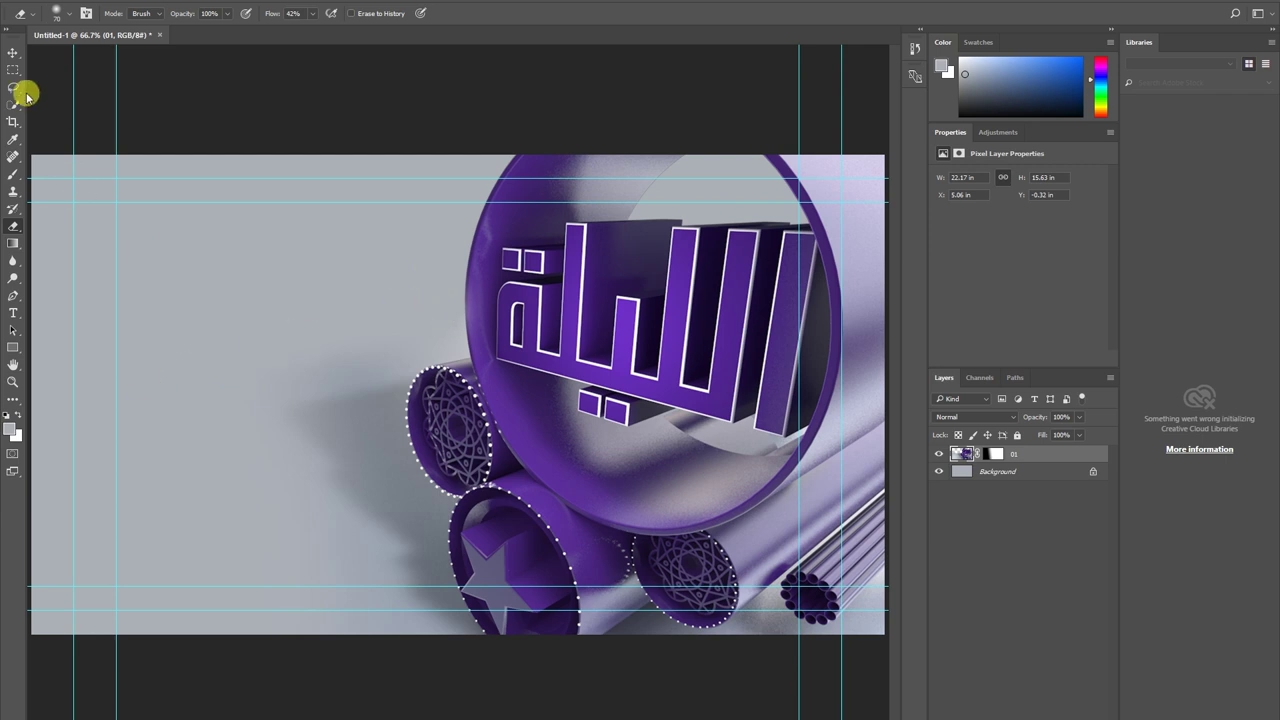
{"action": "left_click", "coordinate": [14, 52]}
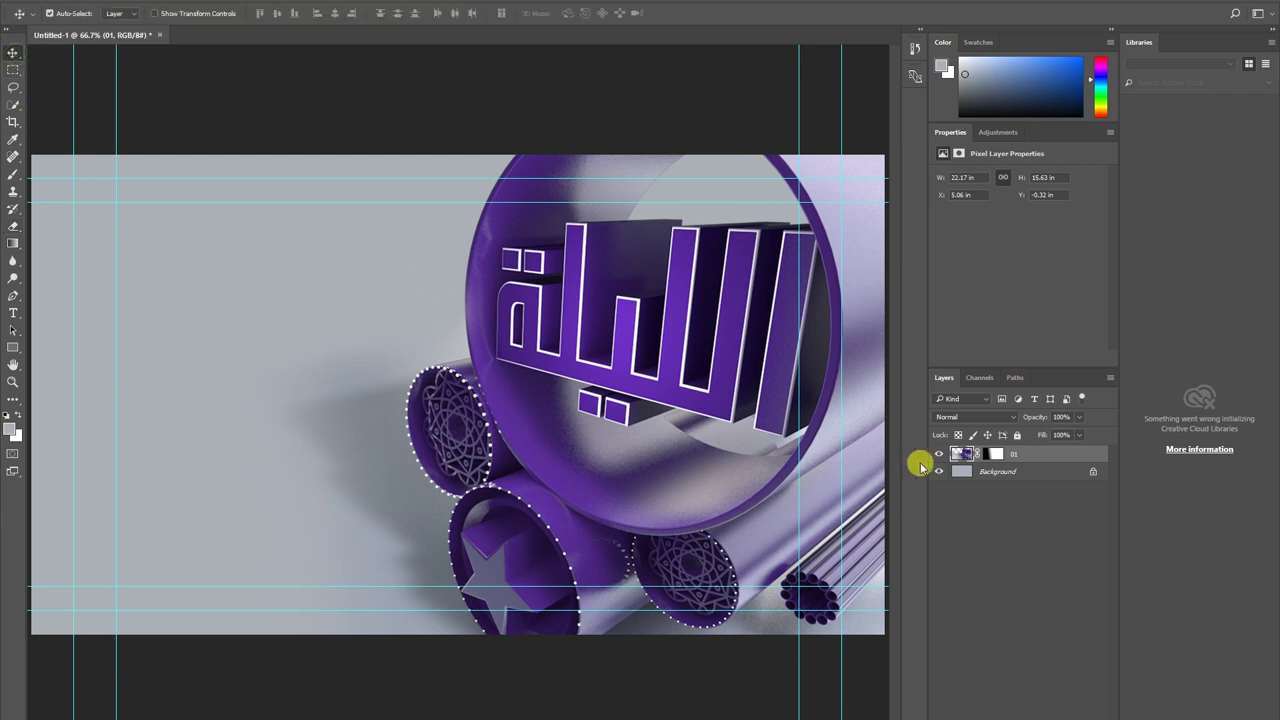
{"action": "left_click", "coordinate": [1037, 513]}
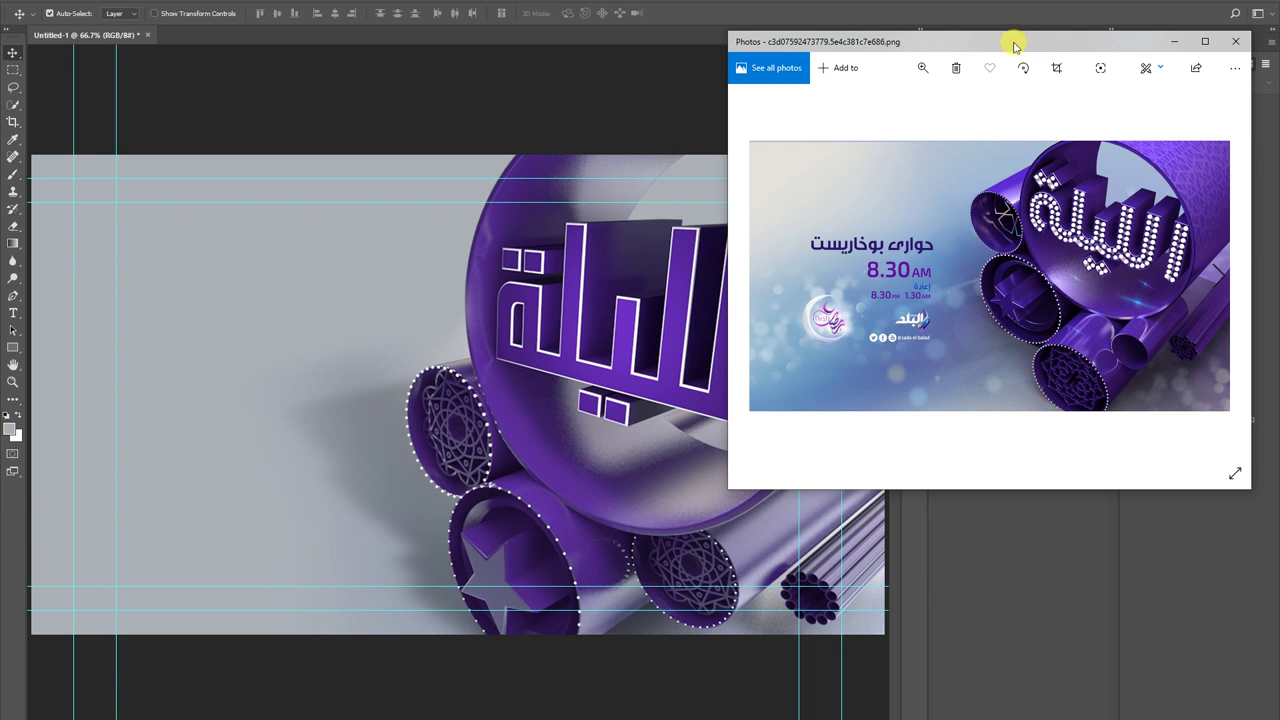
{"action": "left_click", "coordinate": [996, 42]}
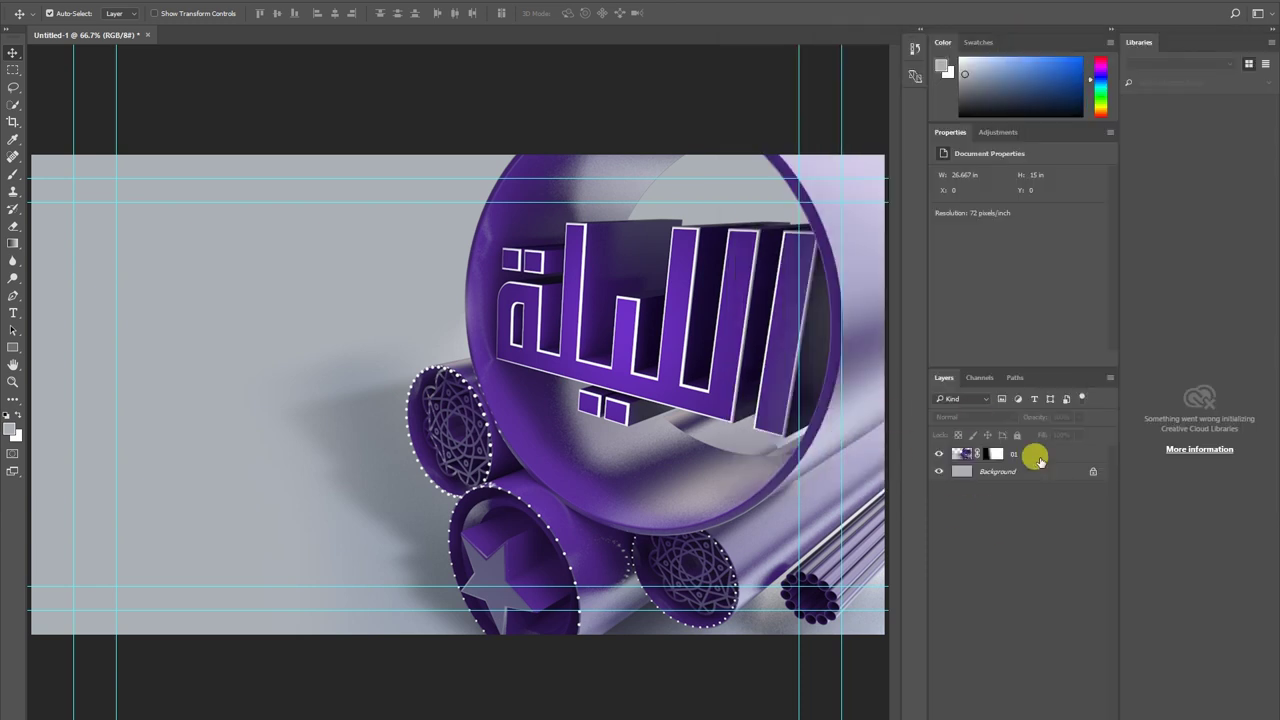
{"action": "left_click", "coordinate": [1035, 455]}
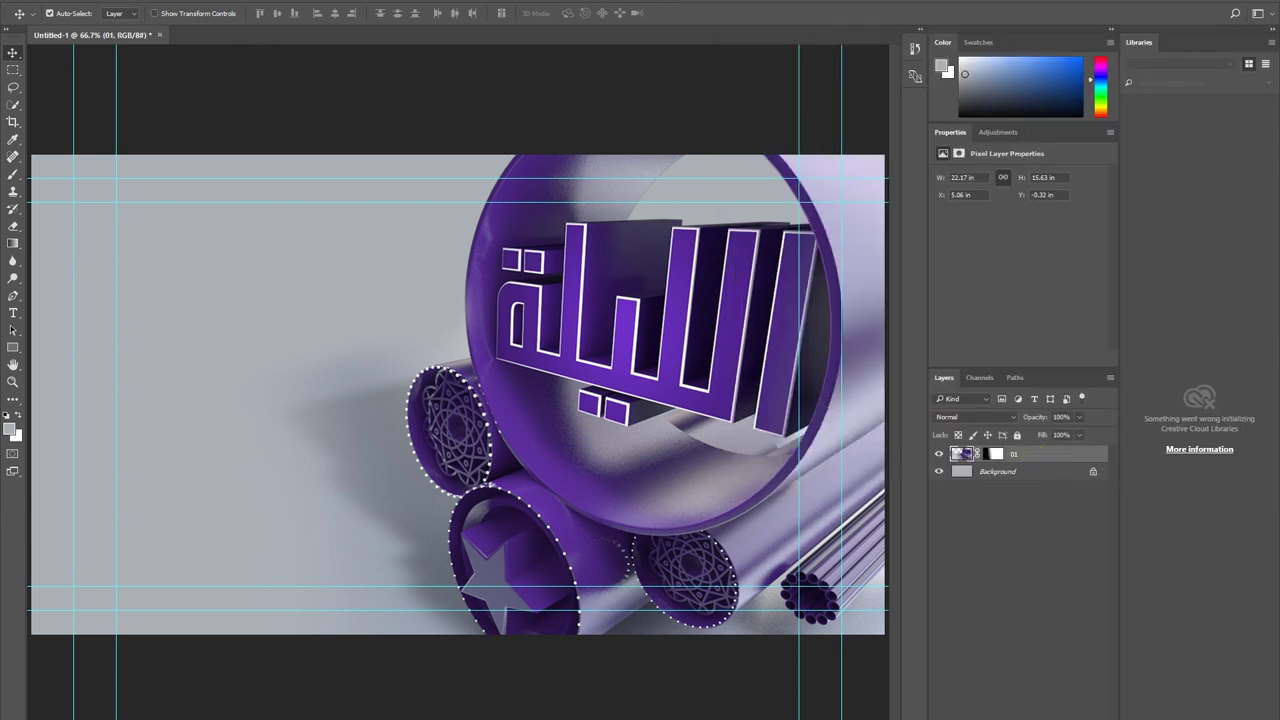
Apply Hue/Saturation to the title image with Hue +6 and Saturation +40.
{"action": "left_click", "coordinate": [145, 0]}
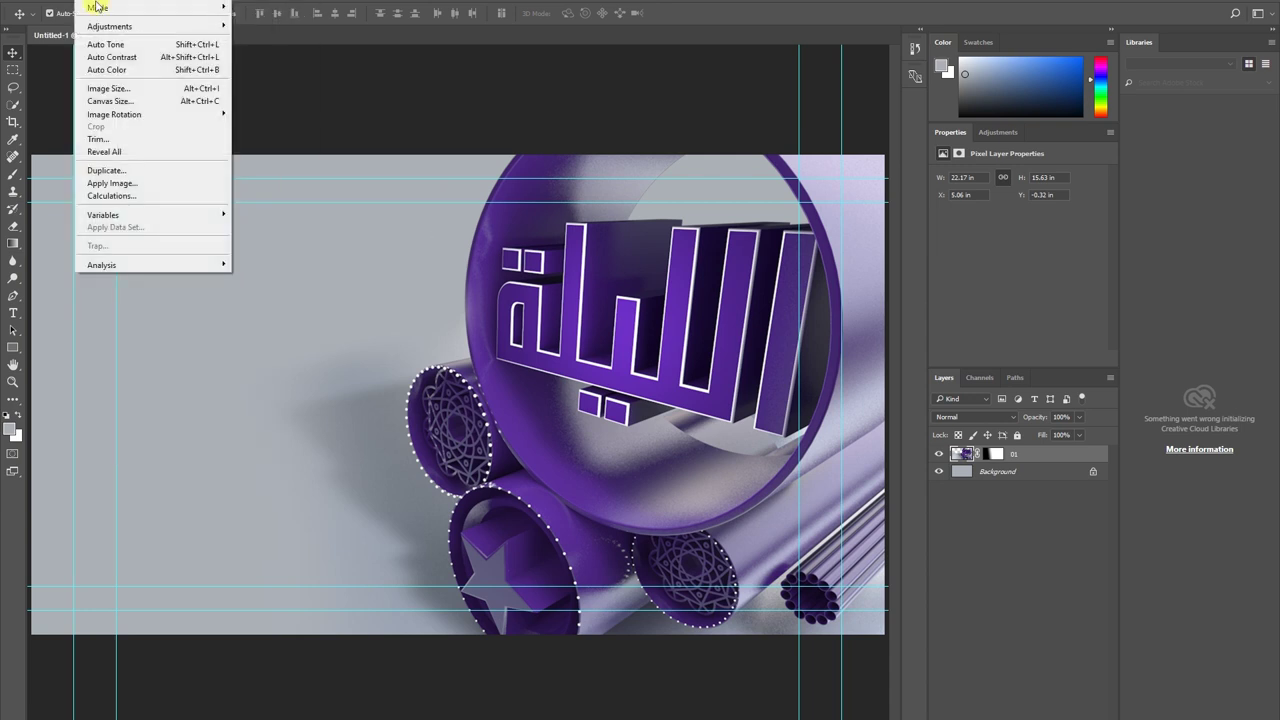
{"action": "mouse_move", "coordinate": [109, 26]}
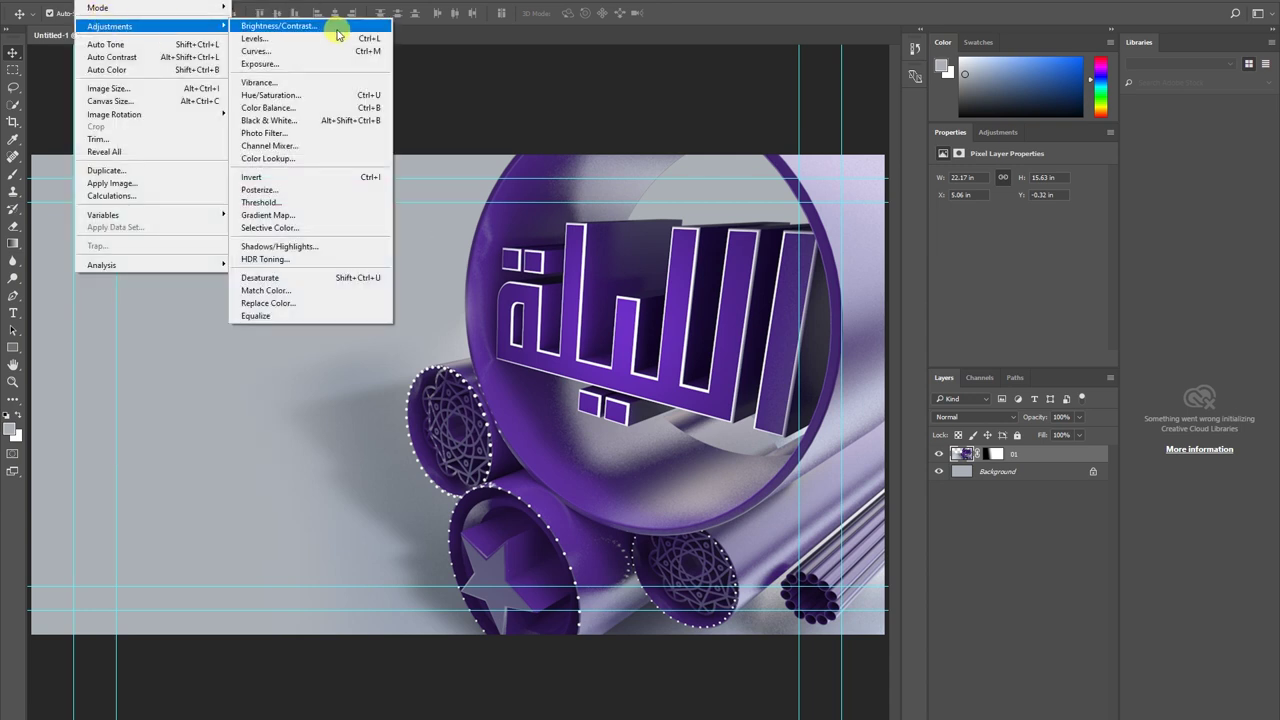
{"action": "left_click", "coordinate": [329, 94]}
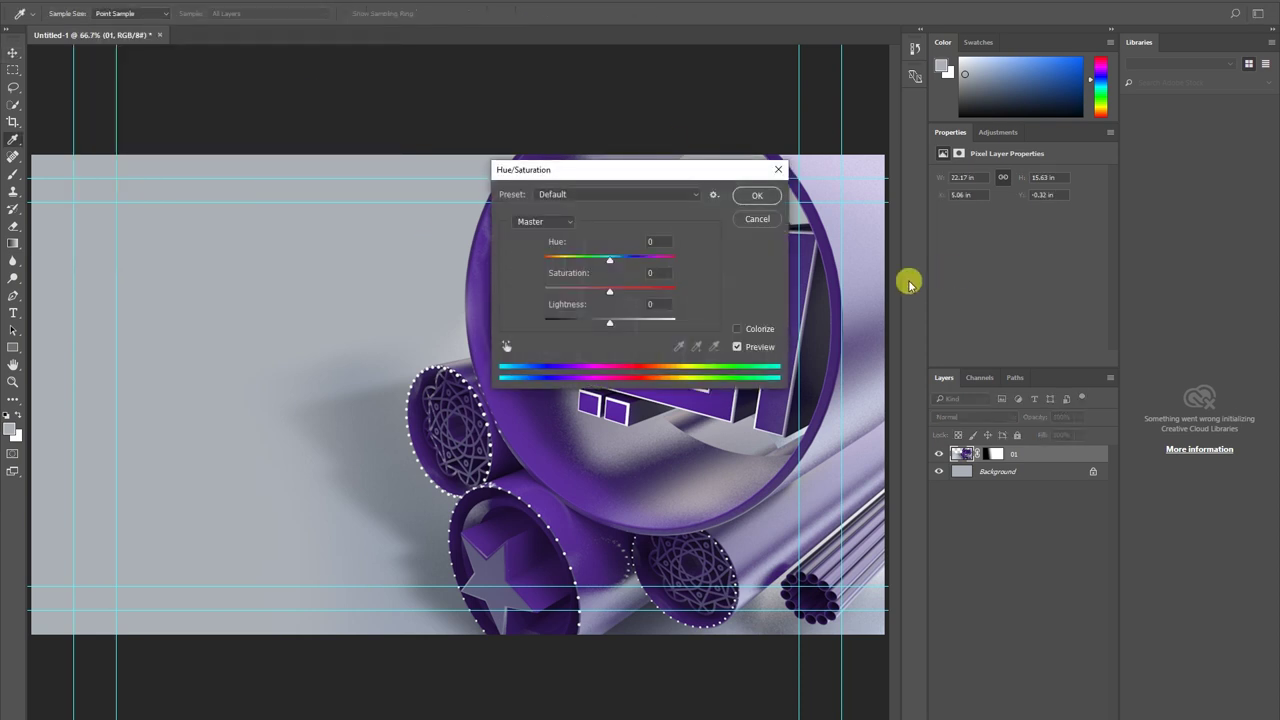
{"action": "mouse_move", "coordinate": [631, 169]}
{"action": "left_mouse_down"}
{"action": "mouse_move", "coordinate": [375, 170]}
{"action": "mouse_move", "coordinate": [270, 135]}
{"action": "left_mouse_up"}
{"action": "left_click_drag", "start_coordinate": [248, 233], "coordinate": [247, 233]}
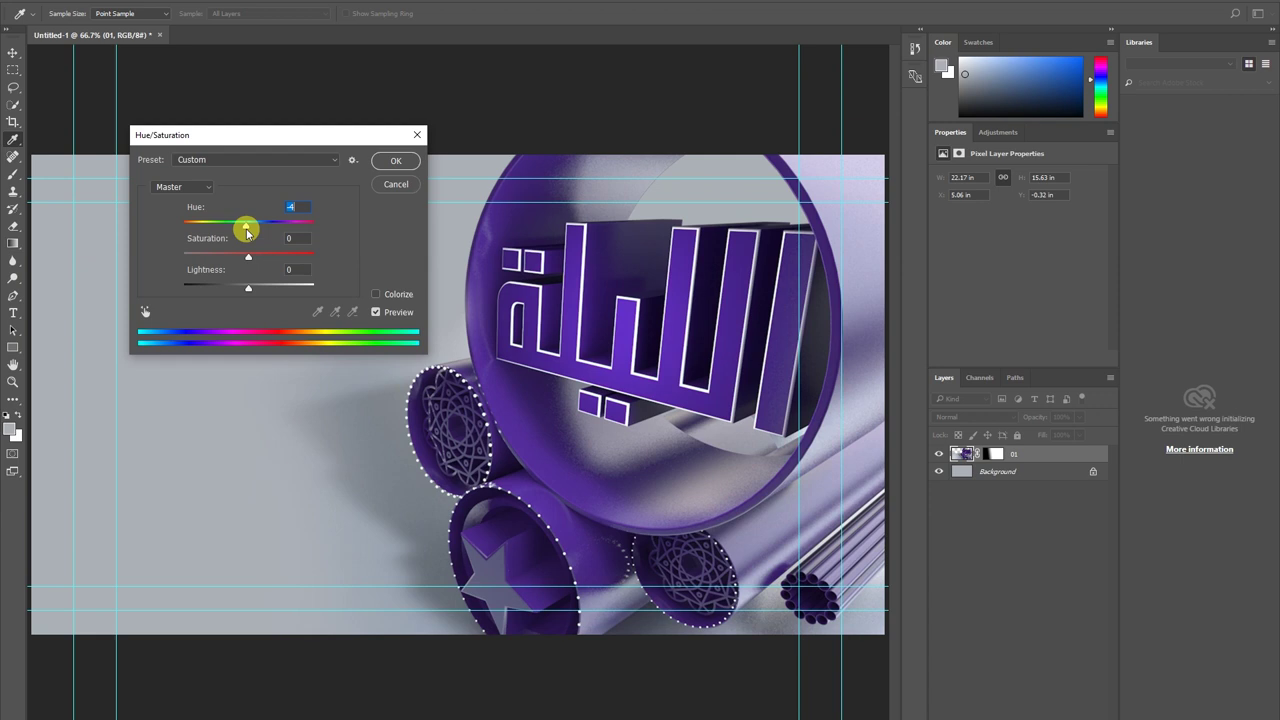
{"action": "left_click_drag", "start_coordinate": [247, 233], "coordinate": [258, 235]}
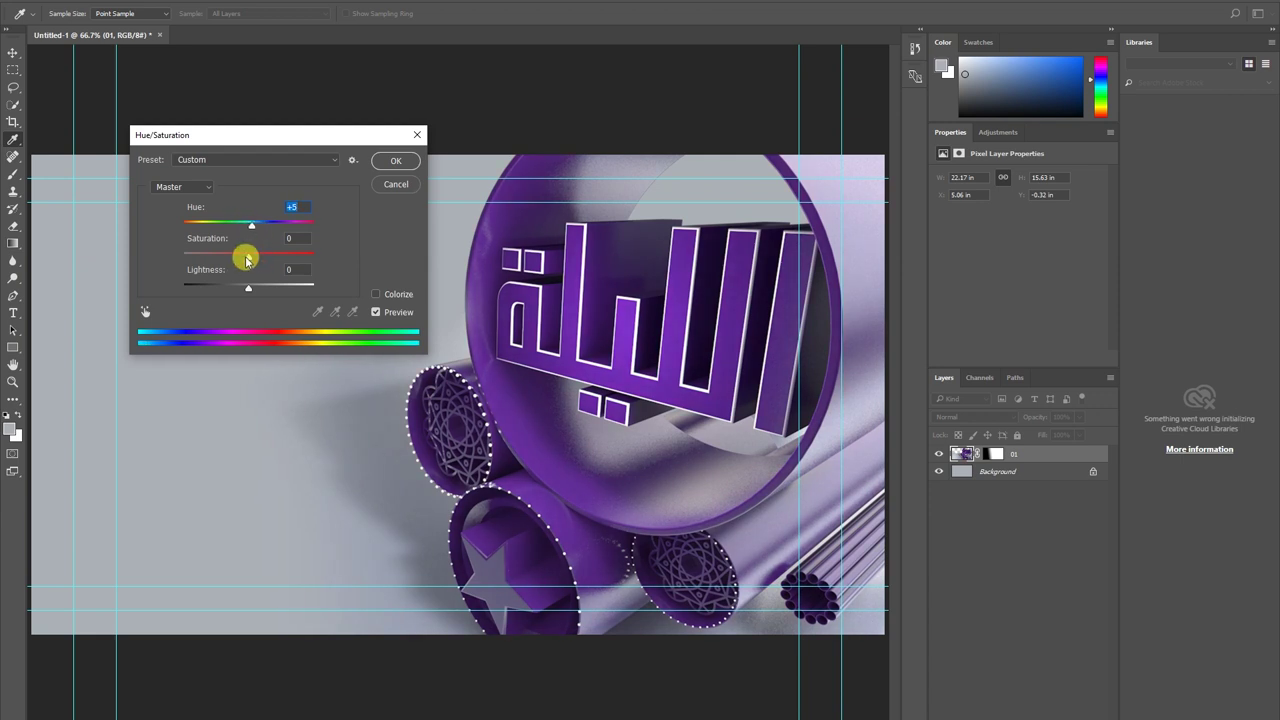
{"action": "left_click_drag", "start_coordinate": [249, 257], "coordinate": [273, 258]}
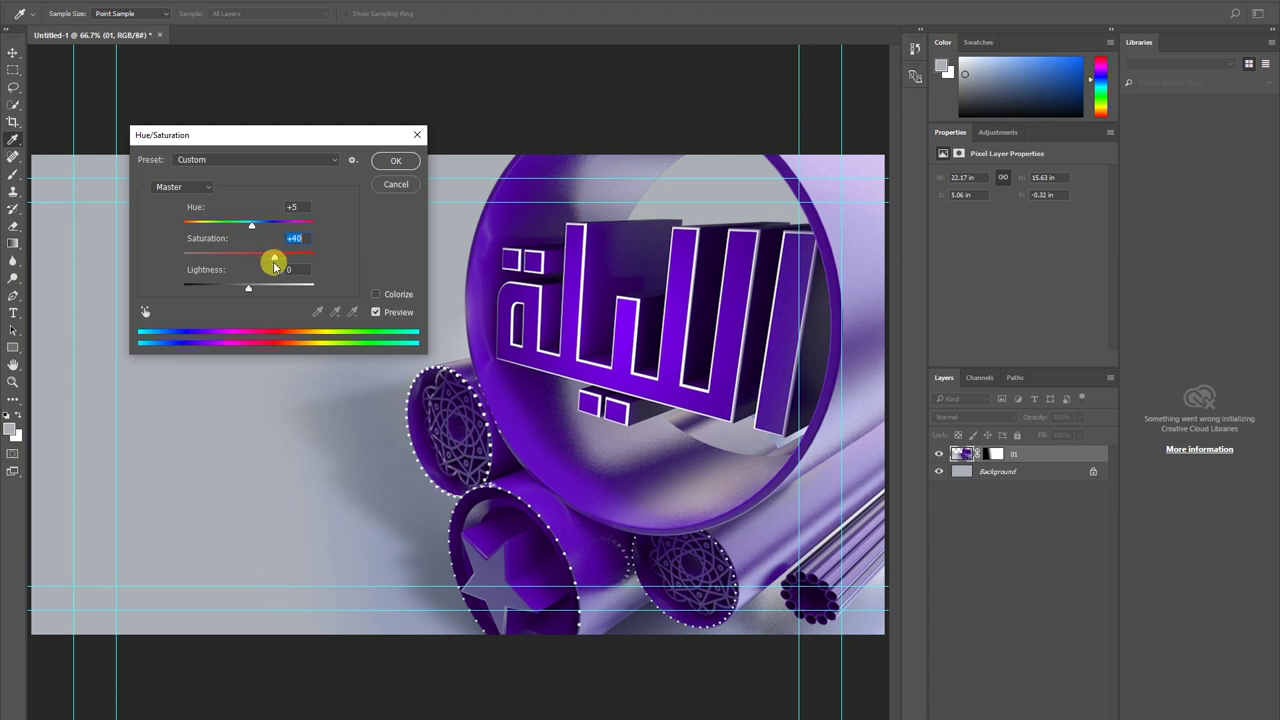
{"action": "left_click_drag", "start_coordinate": [252, 224], "coordinate": [256, 235]}
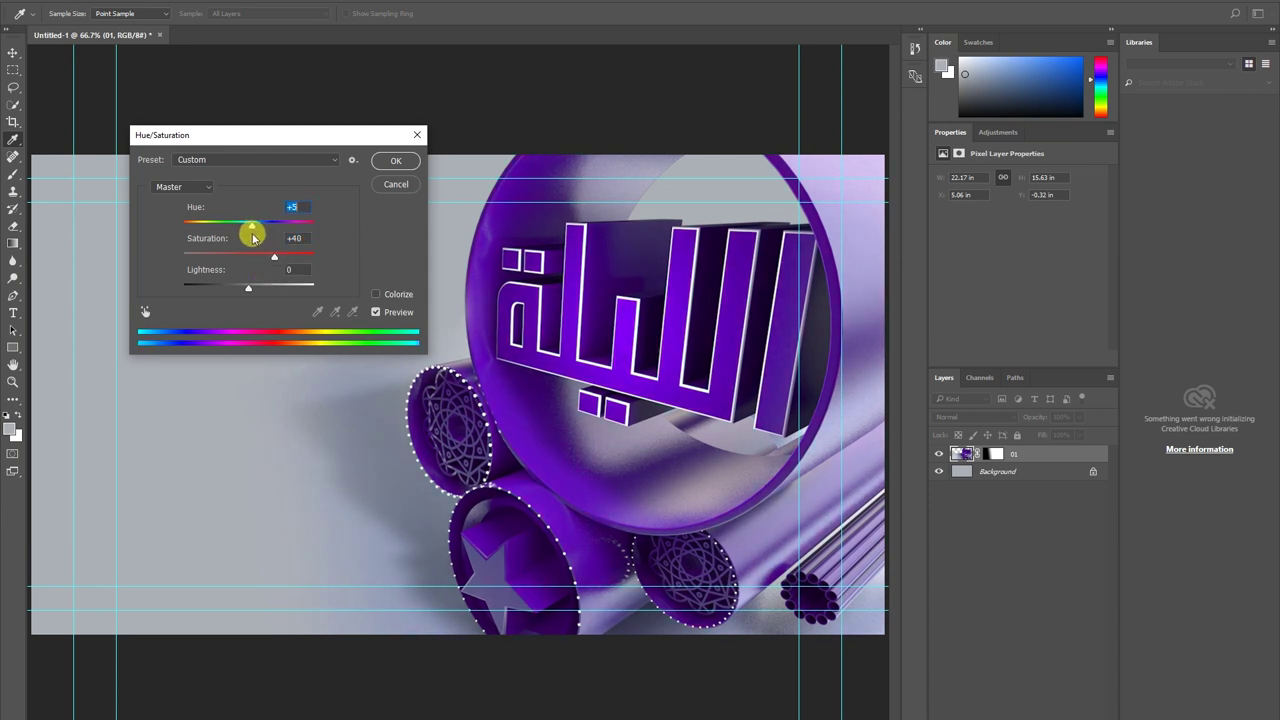
{"action": "left_click_drag", "start_coordinate": [249, 238], "coordinate": [253, 238]}
{"action": "left_click", "coordinate": [392, 159]}
{"action": "left_click", "coordinate": [95, 1]}
{"action": "mouse_move", "coordinate": [150, 26]}
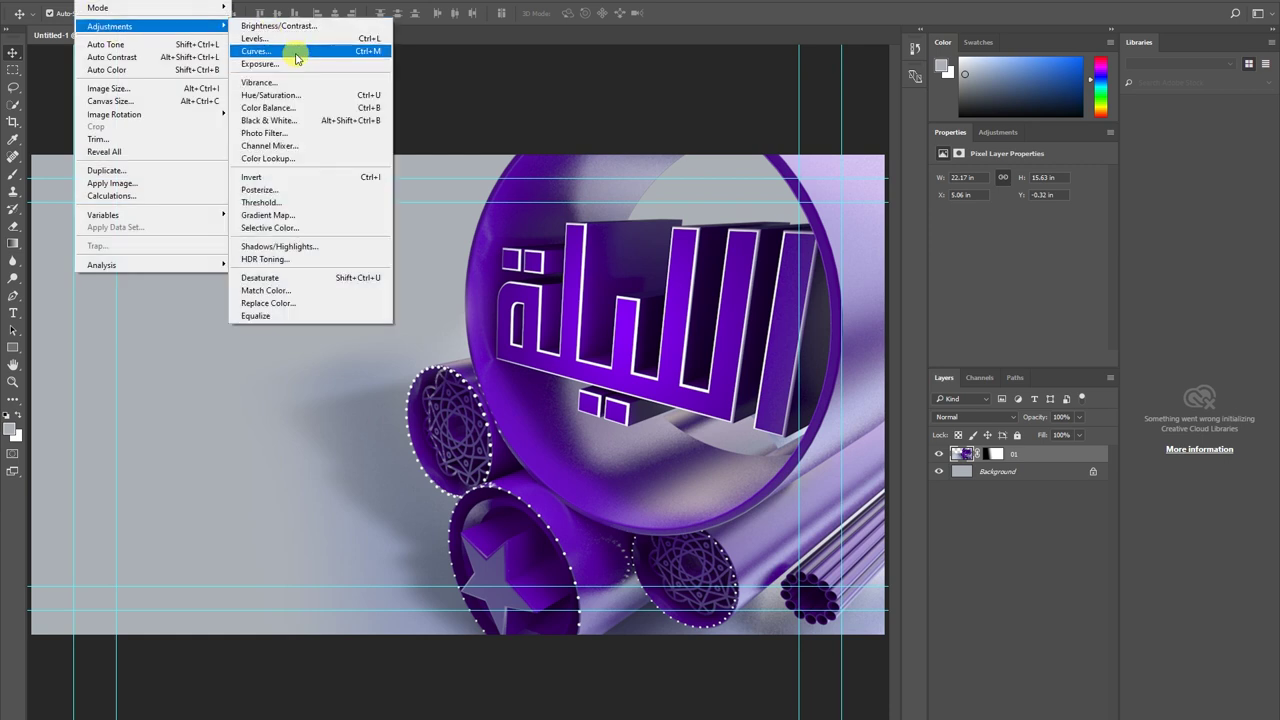
Apply Curves with a lowered shadow point and the black point moved to input 19.
{"action": "left_click", "coordinate": [296, 58]}
{"action": "left_click_drag", "start_coordinate": [569, 152], "coordinate": [310, 160]}
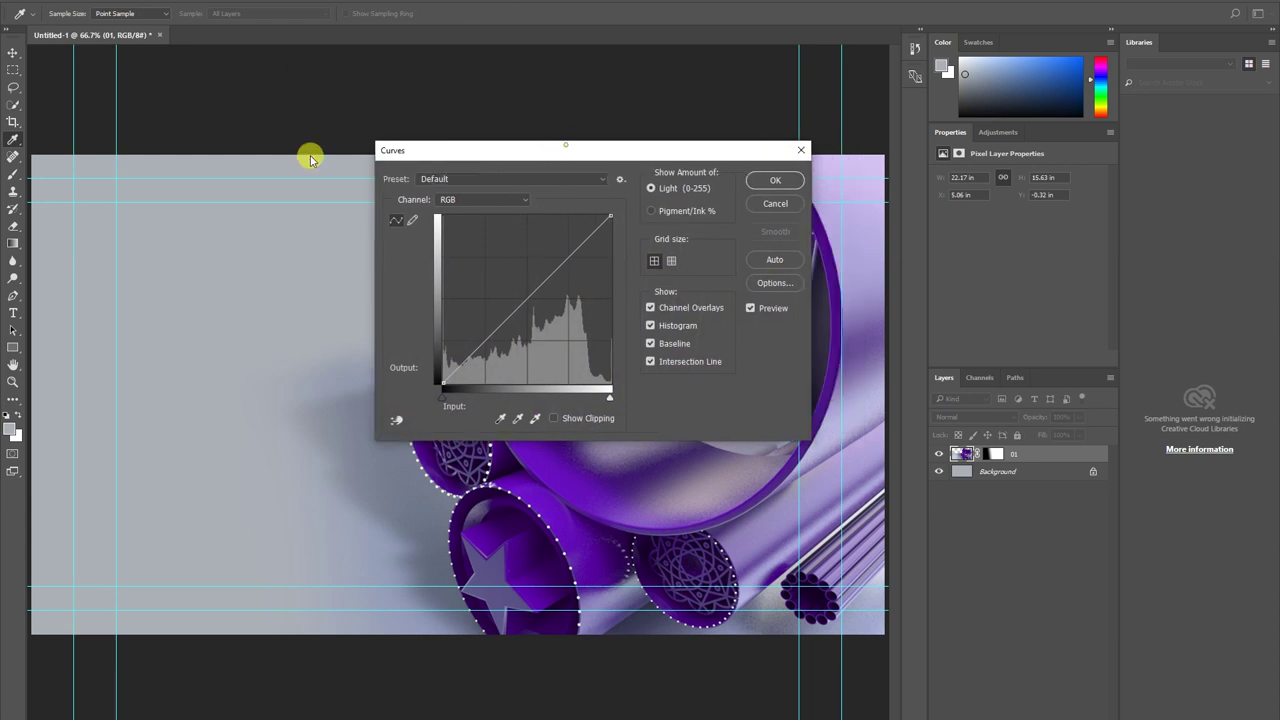
{"action": "mouse_move", "coordinate": [271, 220]}
{"action": "left_mouse_down"}
{"action": "mouse_move", "coordinate": [191, 251]}
{"action": "mouse_move", "coordinate": [201, 267]}
{"action": "mouse_move", "coordinate": [146, 321]}
{"action": "left_mouse_up"}
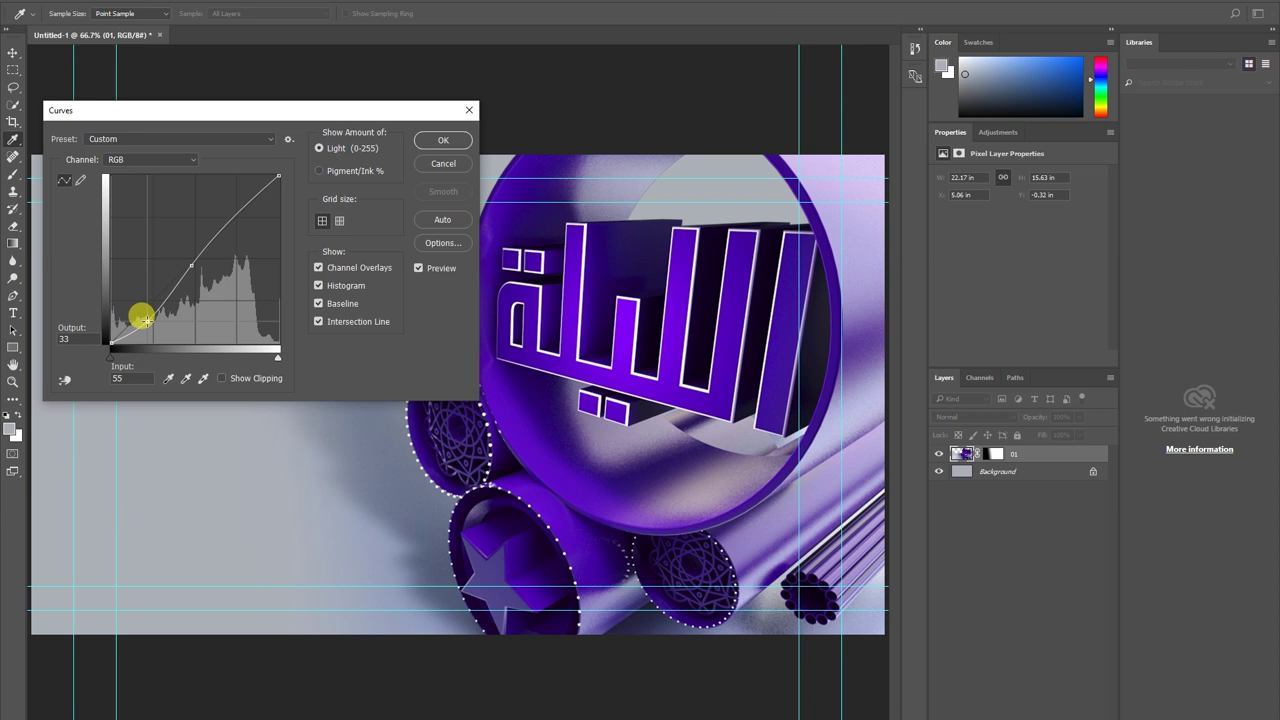
{"action": "left_click_drag", "start_coordinate": [146, 321], "coordinate": [143, 319]}
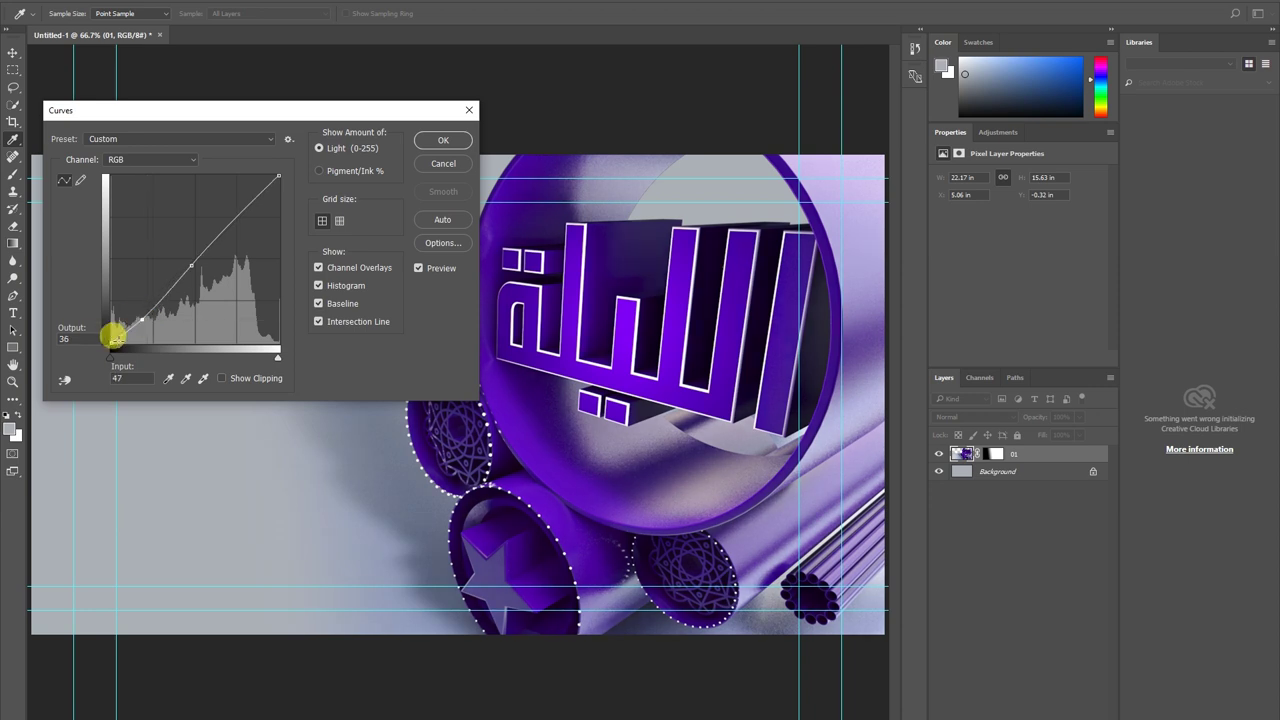
{"action": "left_click_drag", "start_coordinate": [104, 333], "coordinate": [126, 360]}
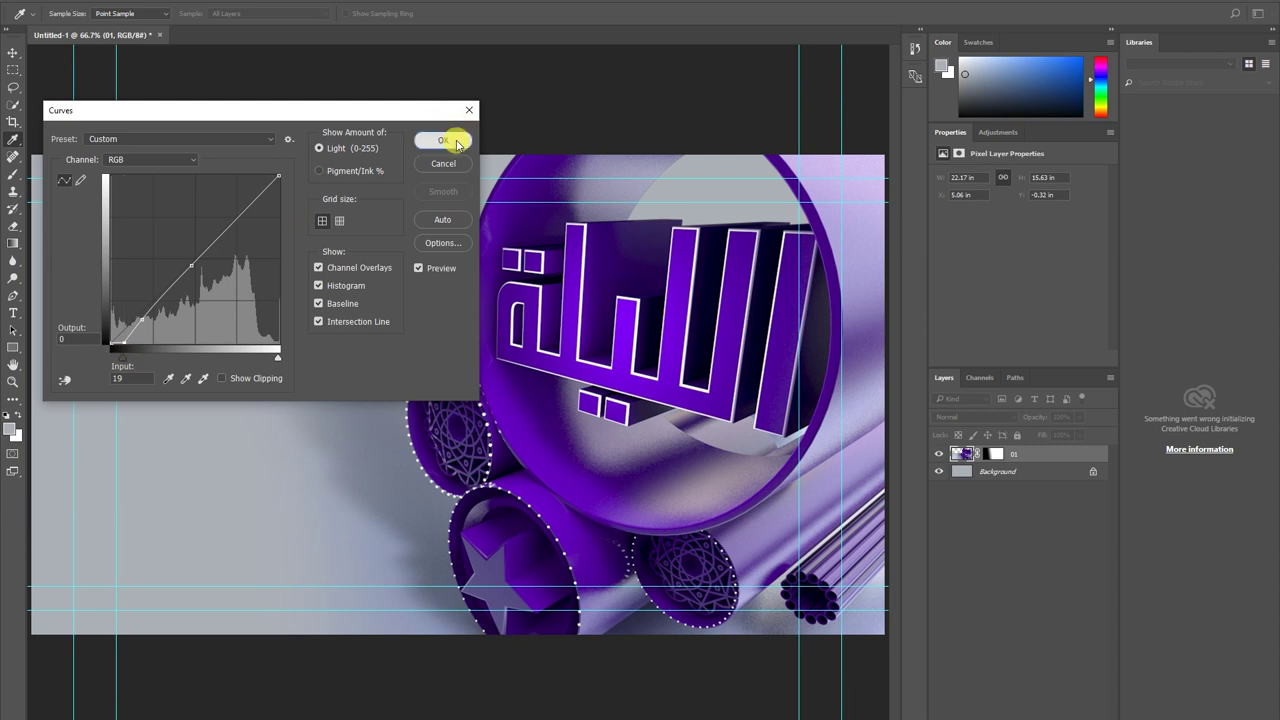
{"action": "left_click", "coordinate": [443, 140]}
{"action": "key", "text": "v"}
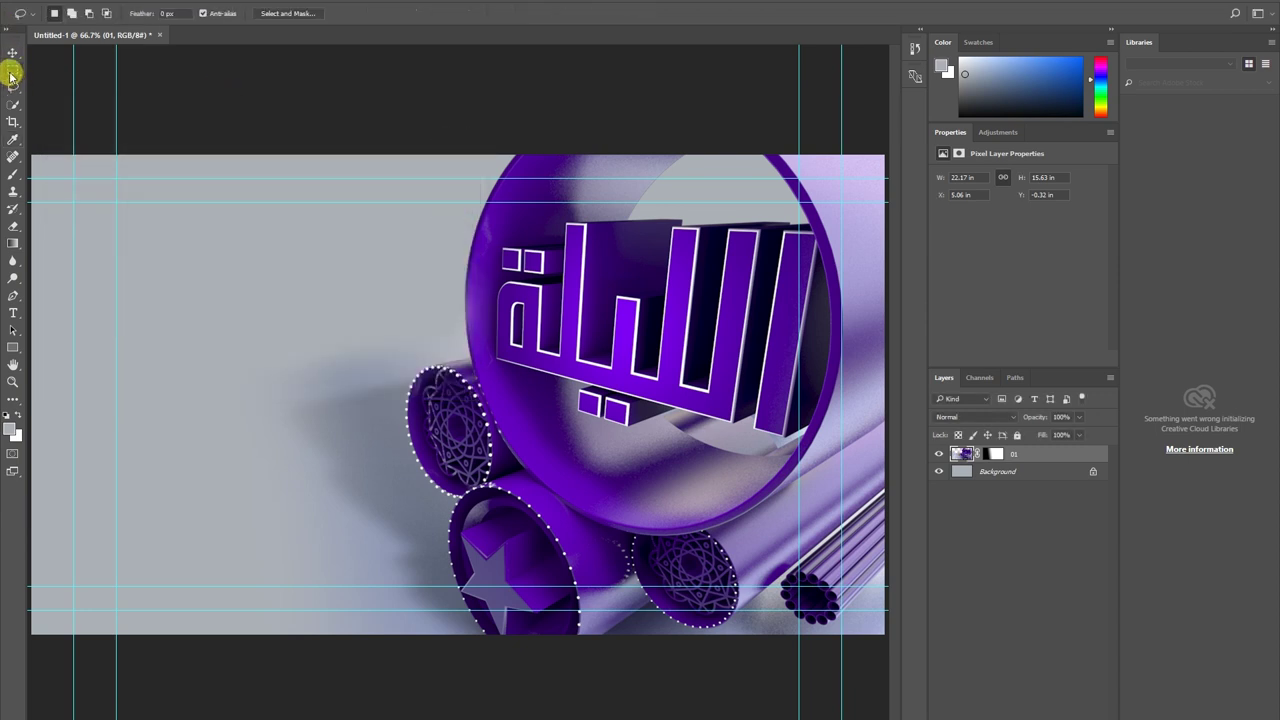
{"action": "left_click", "coordinate": [1039, 565]}
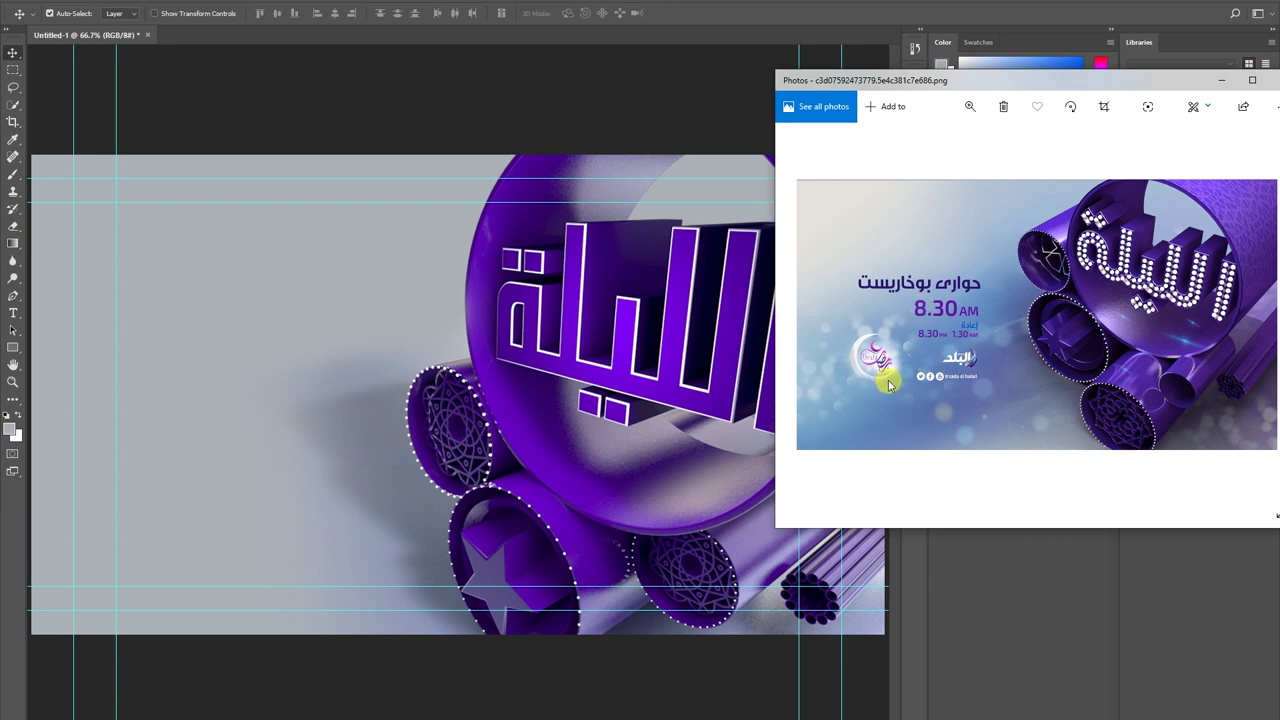
{"action": "left_click_drag", "start_coordinate": [966, 82], "coordinate": [1279, 75]}
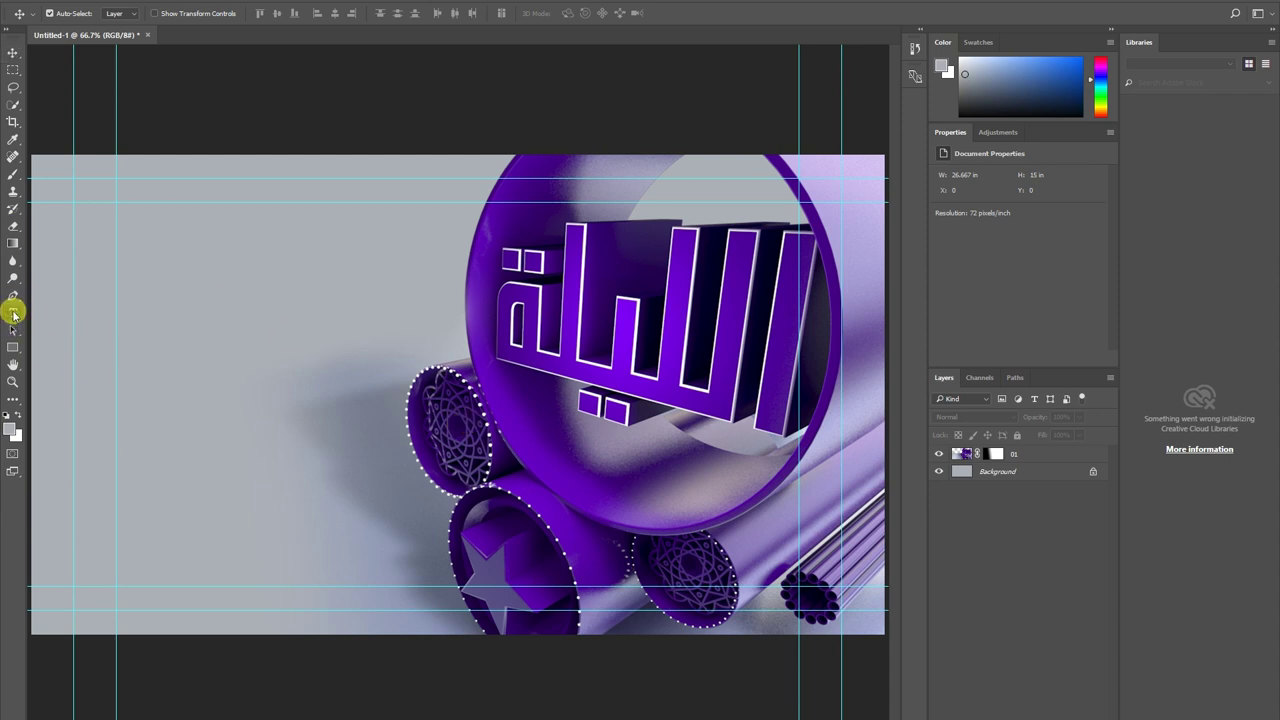
Add a black 119 pt 'TONIGHT' text layer and move it left beside the 3D title.
{"action": "left_click", "coordinate": [13, 314]}
{"action": "left_click", "coordinate": [172, 372]}
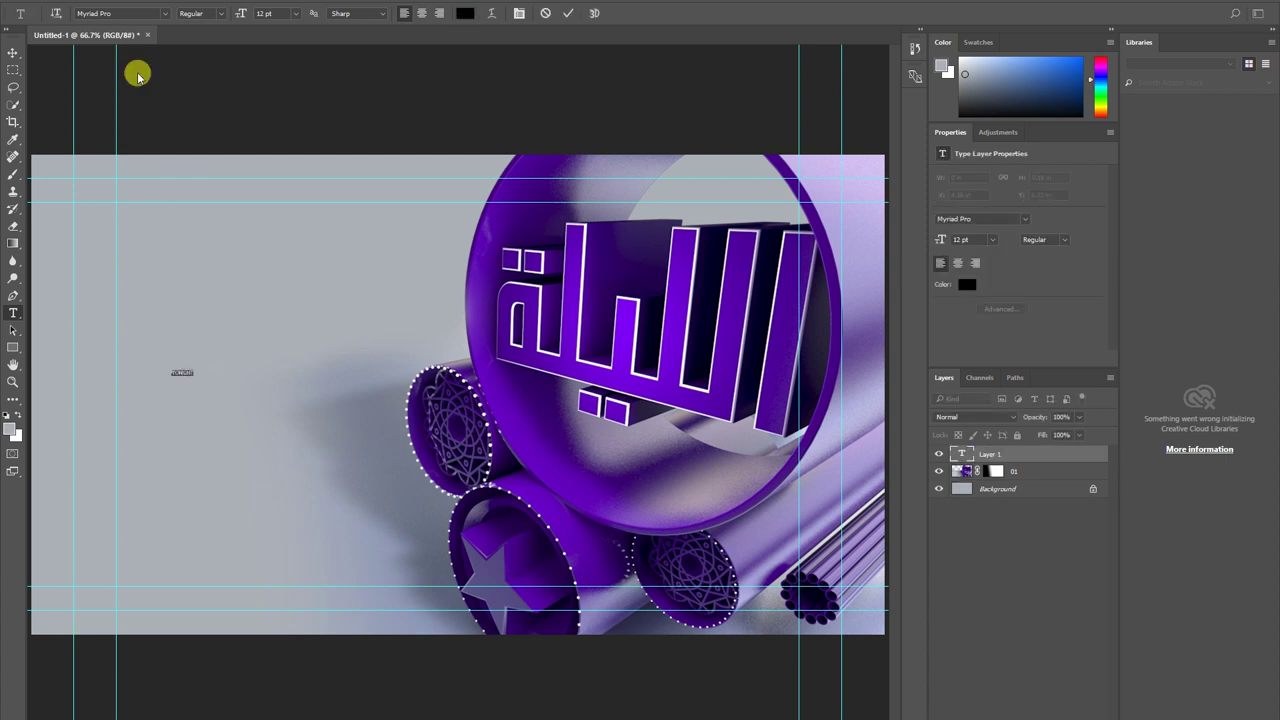
{"action": "left_click_drag", "start_coordinate": [243, 14], "coordinate": [333, 37]}
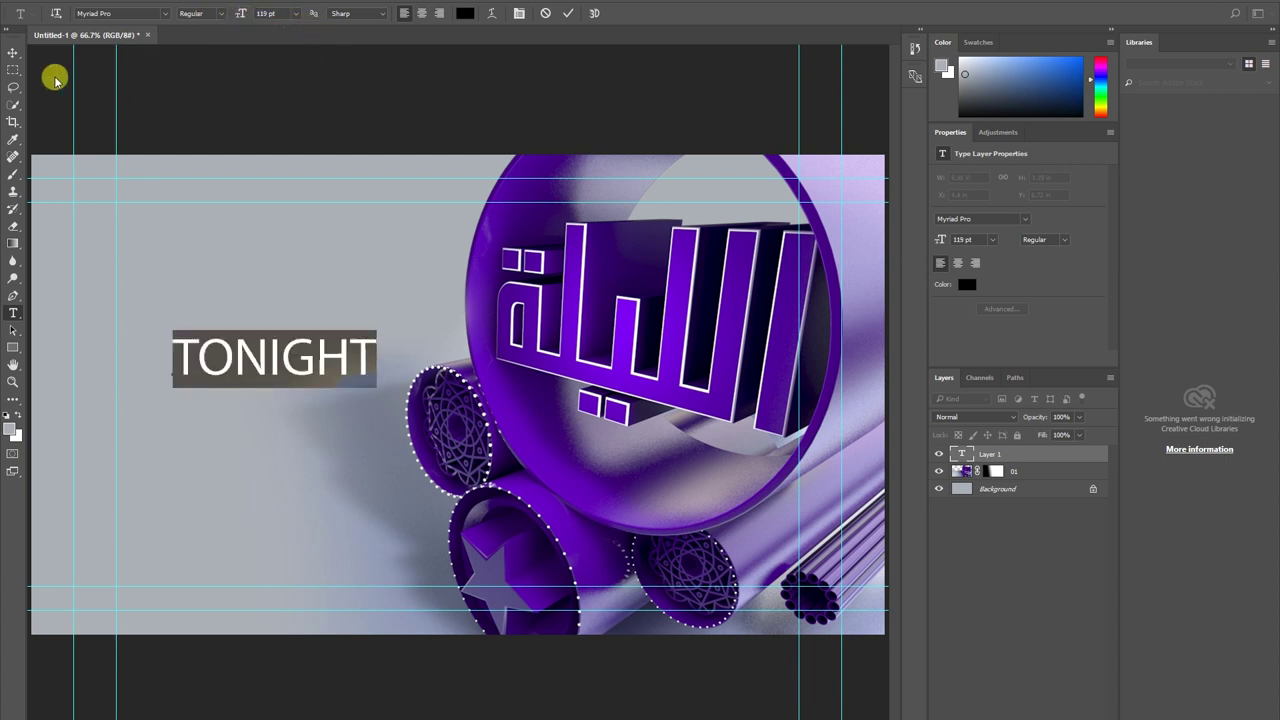
{"action": "left_click", "coordinate": [13, 52]}
{"action": "left_click_drag", "start_coordinate": [248, 358], "coordinate": [206, 377]}
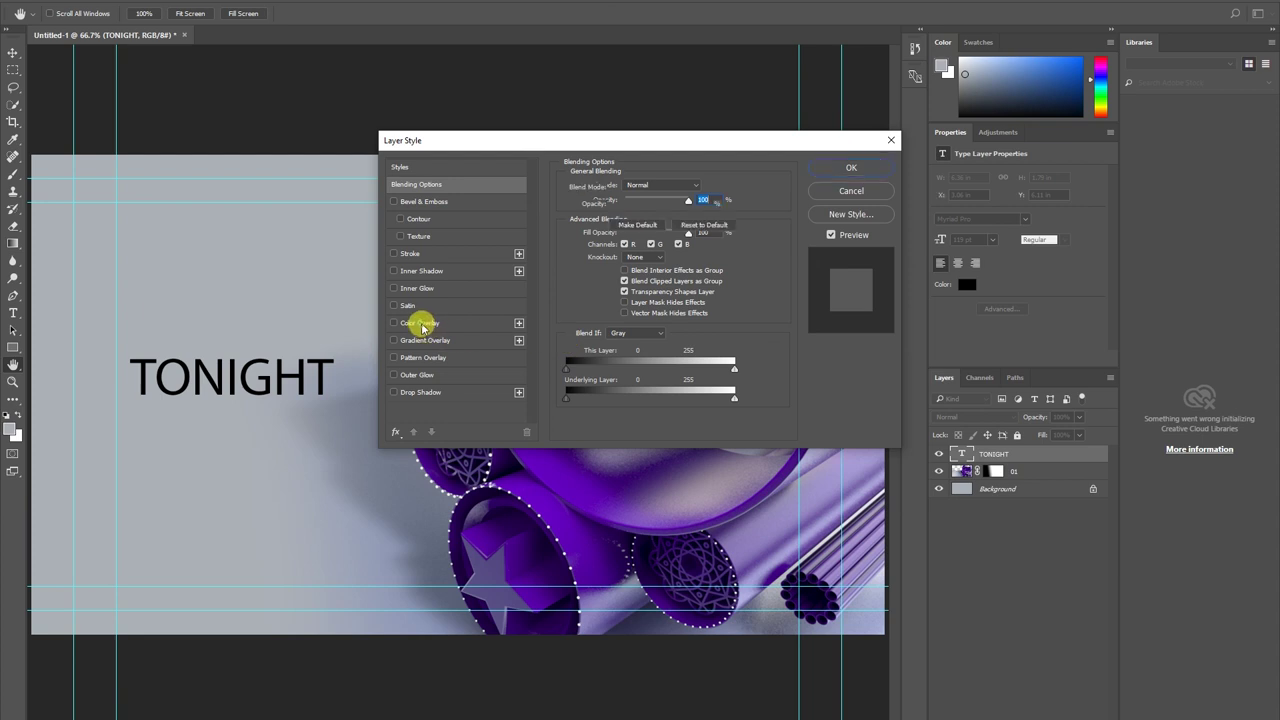
Give TONIGHT a Color Overlay of dark purple #3b0a69, sampled from the title's purple.
{"action": "left_click", "coordinate": [420, 323]}
{"action": "left_click_drag", "start_coordinate": [461, 141], "coordinate": [791, 140]}
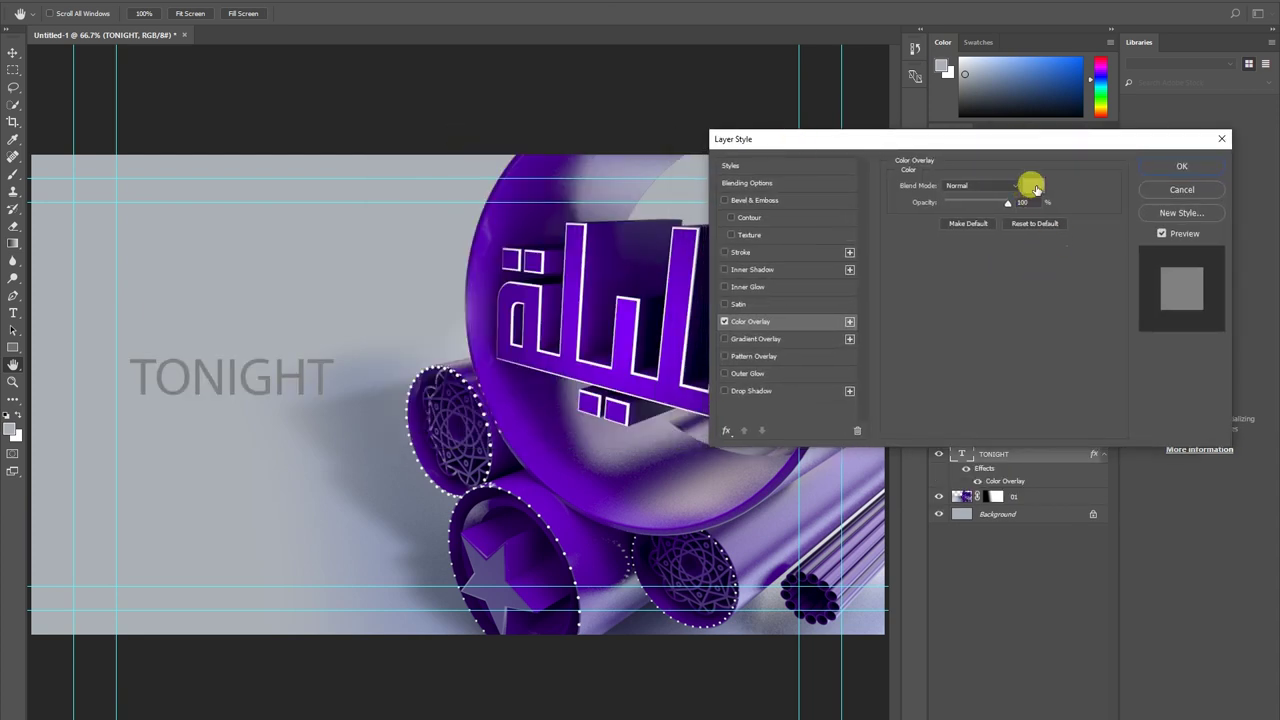
{"action": "left_click", "coordinate": [1033, 186]}
{"action": "left_click", "coordinate": [533, 451]}
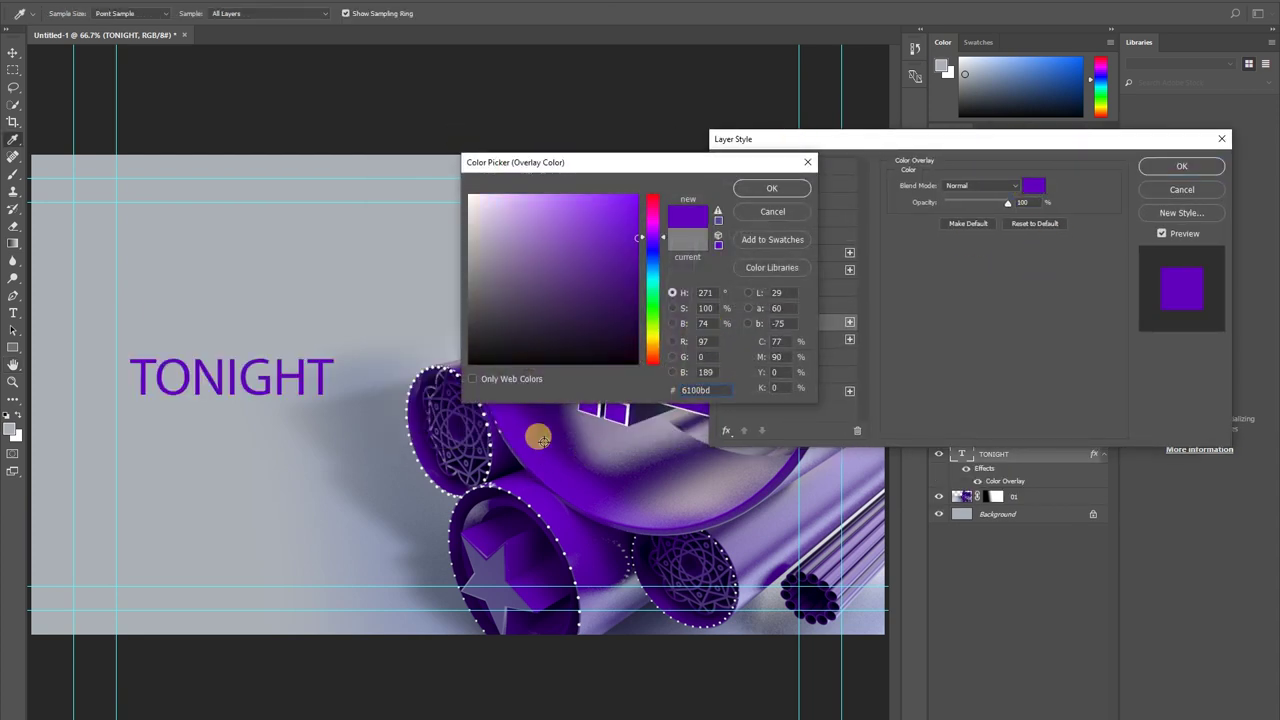
{"action": "left_click", "coordinate": [622, 299]}
{"action": "left_click_drag", "start_coordinate": [621, 298], "coordinate": [622, 293]}
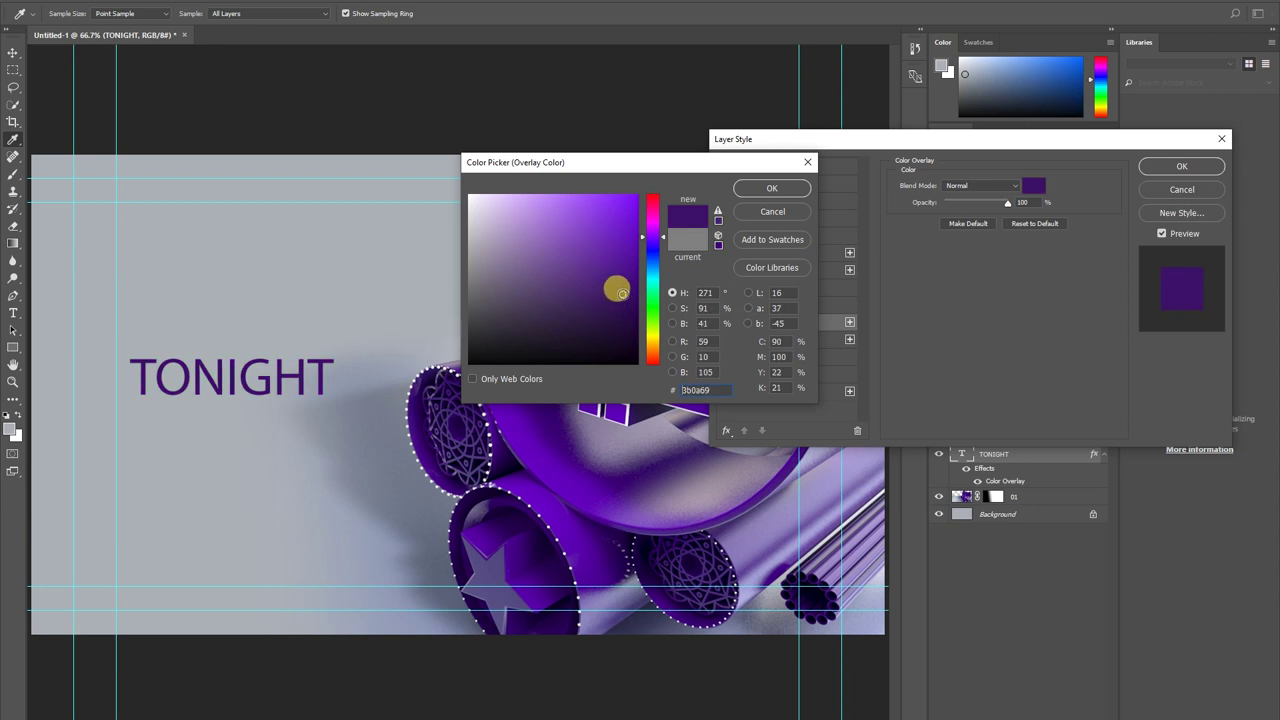
{"action": "left_click", "coordinate": [770, 188]}
{"action": "left_click", "coordinate": [1180, 166]}
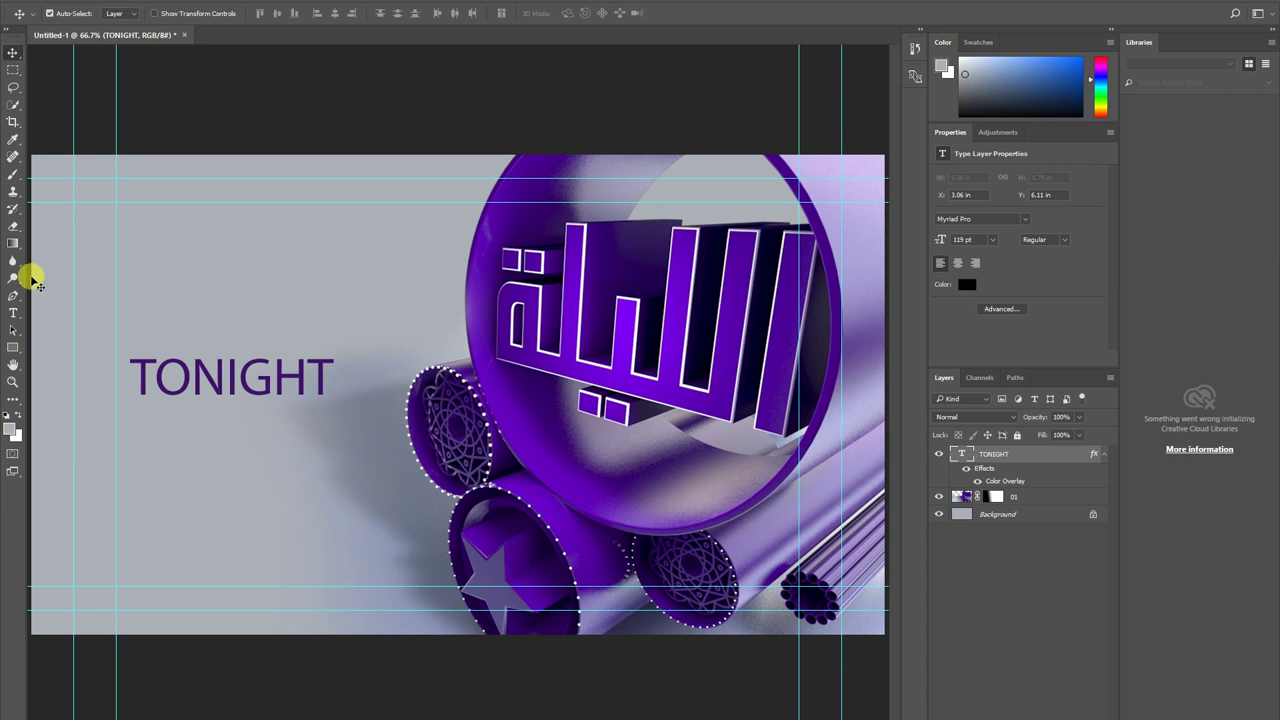
Set the TONIGHT text to Myriad Pro Bold.
{"action": "left_click", "coordinate": [13, 313]}
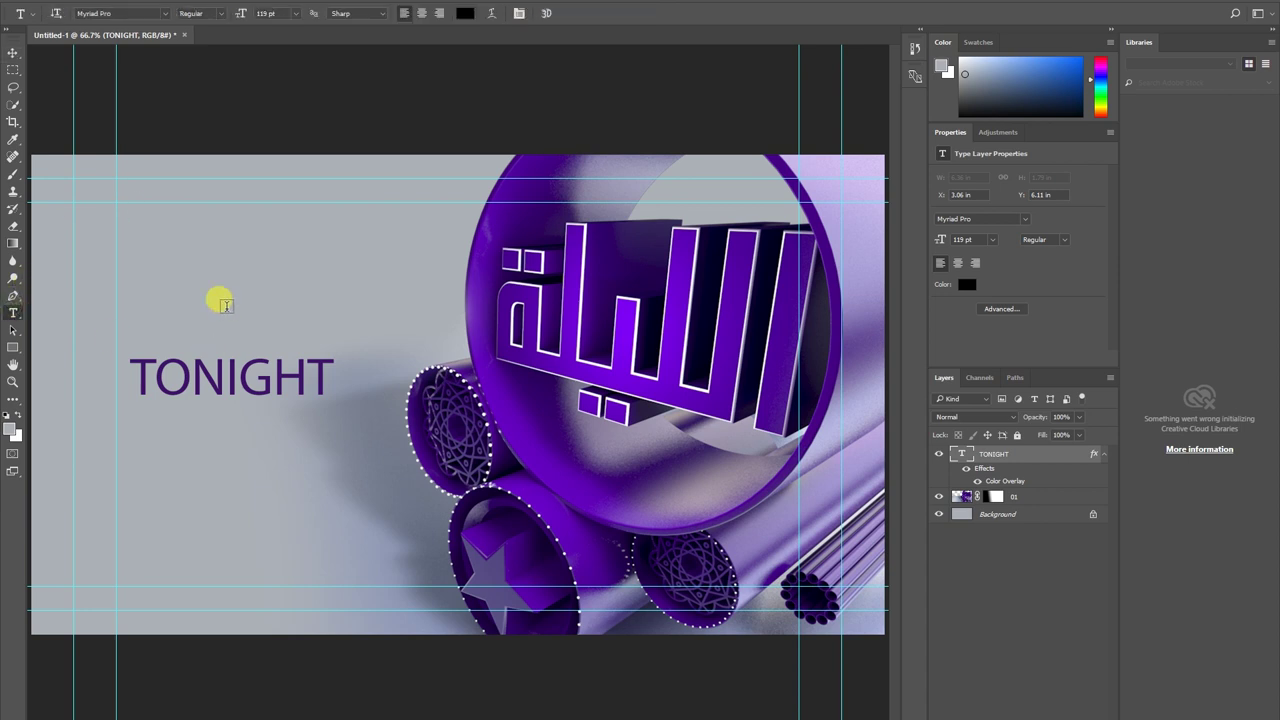
{"action": "double_click", "coordinate": [960, 453]}
{"action": "left_click", "coordinate": [220, 13]}
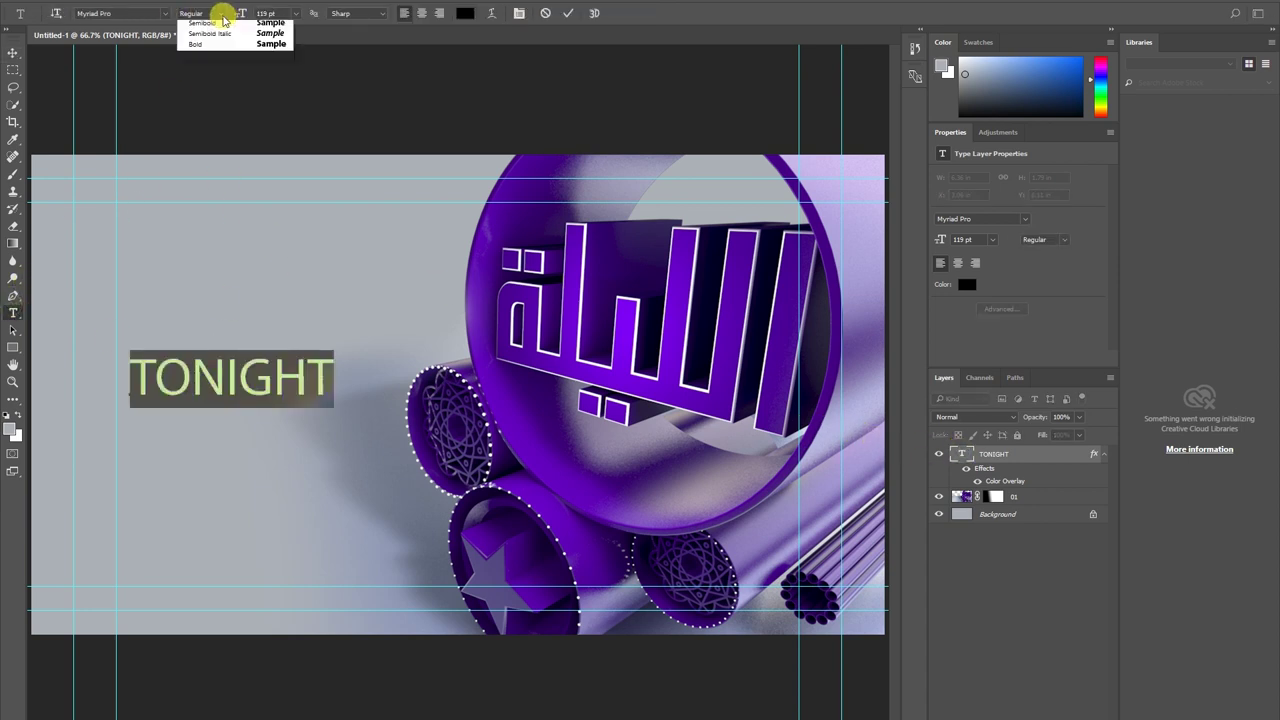
{"action": "left_click", "coordinate": [200, 111]}
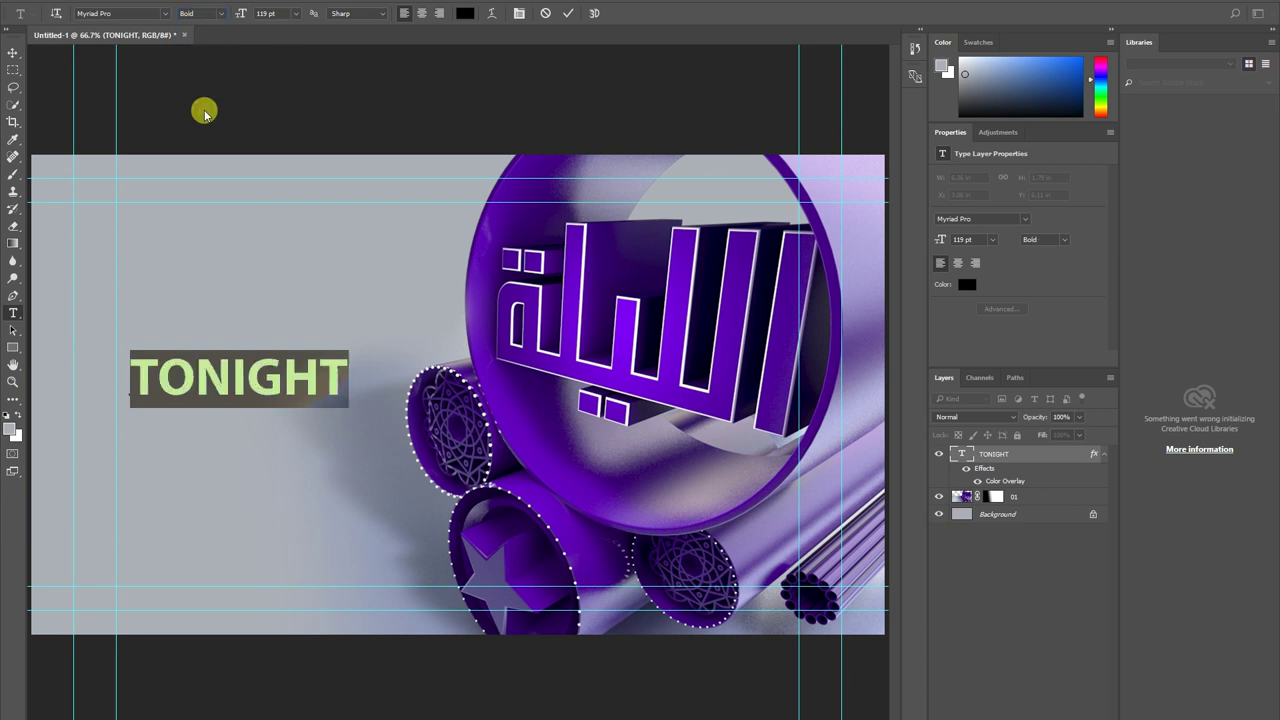
Nudge TONIGHT up and place a duplicate copy directly below it.
{"action": "left_click", "coordinate": [14, 55]}
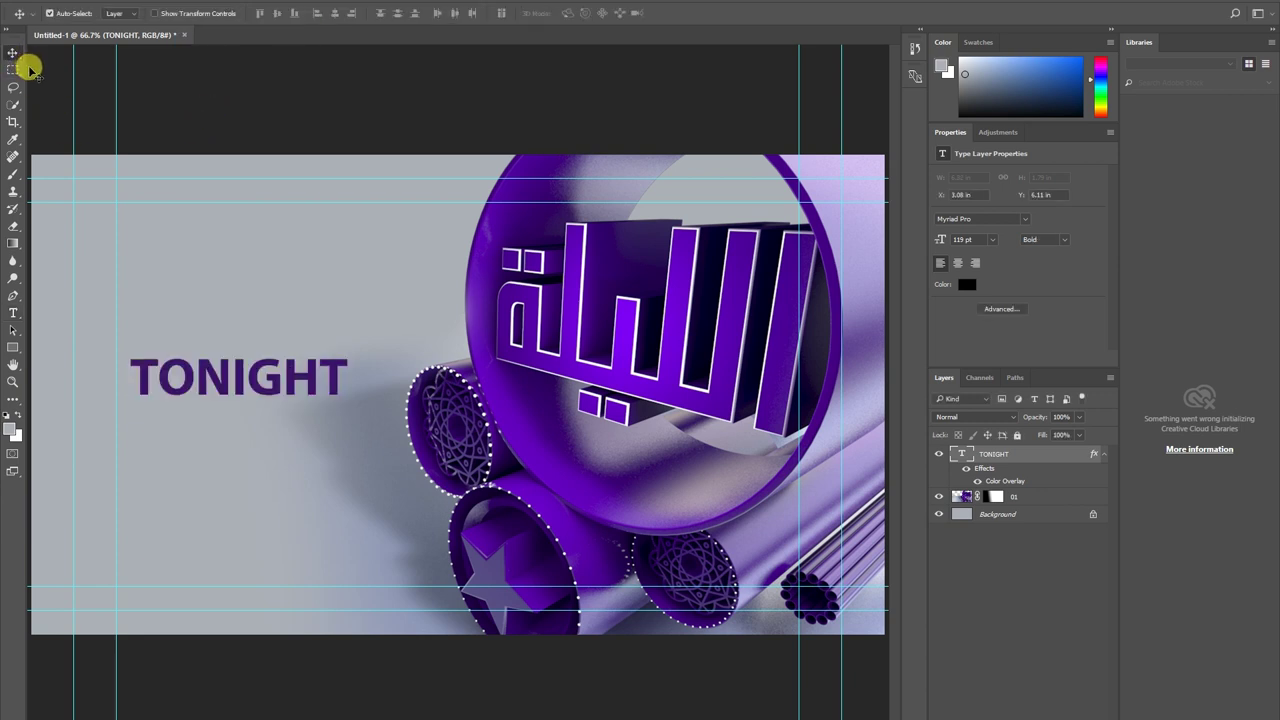
{"action": "left_click_drag", "start_coordinate": [244, 383], "coordinate": [243, 357]}
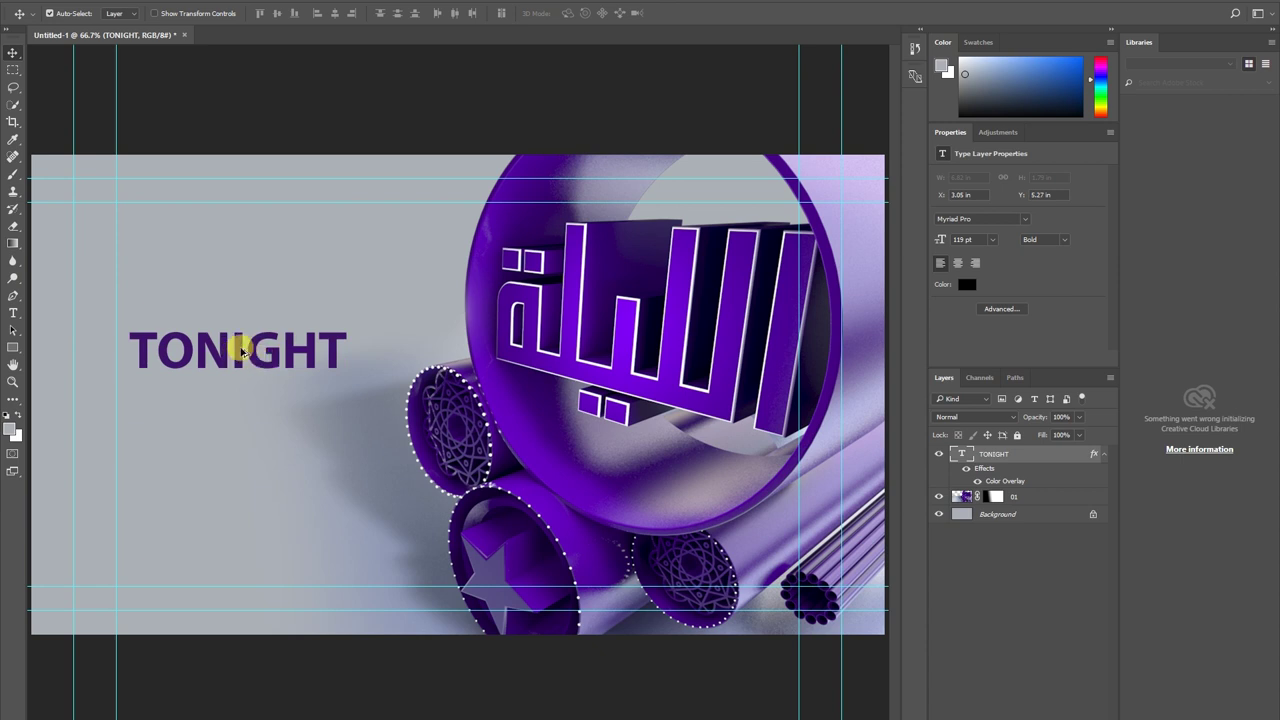
{"action": "left_click_drag", "start_coordinate": [242, 350], "coordinate": [243, 393], "text": "alt"}
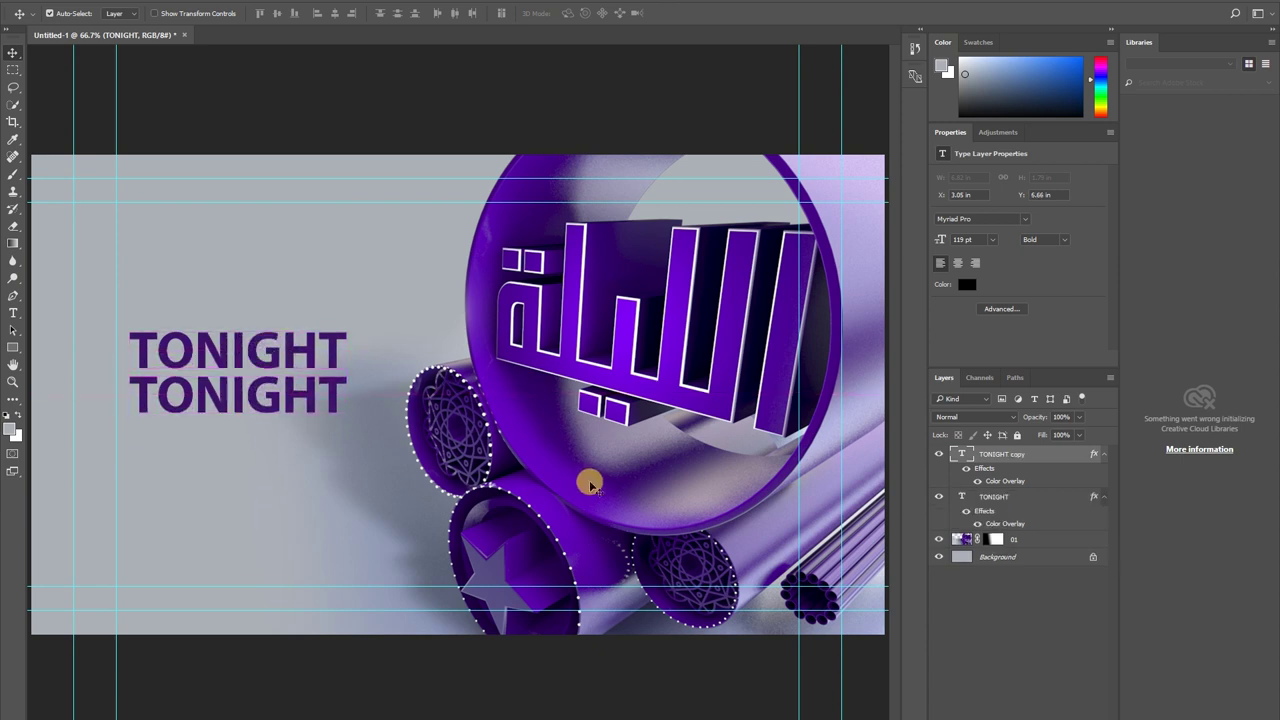
Change the copied line to '08:30 AM' with a smaller font size for AM.
{"action": "double_click", "coordinate": [962, 453]}
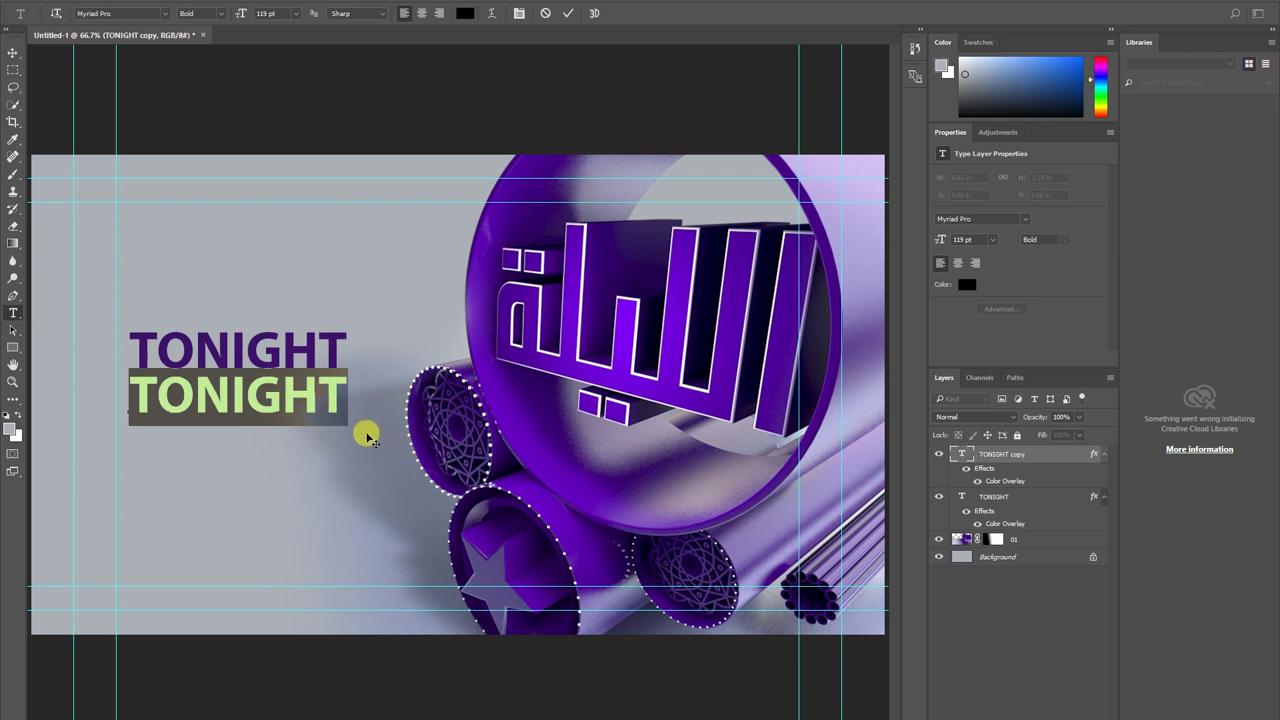
{"action": "type", "text": "08:30"}
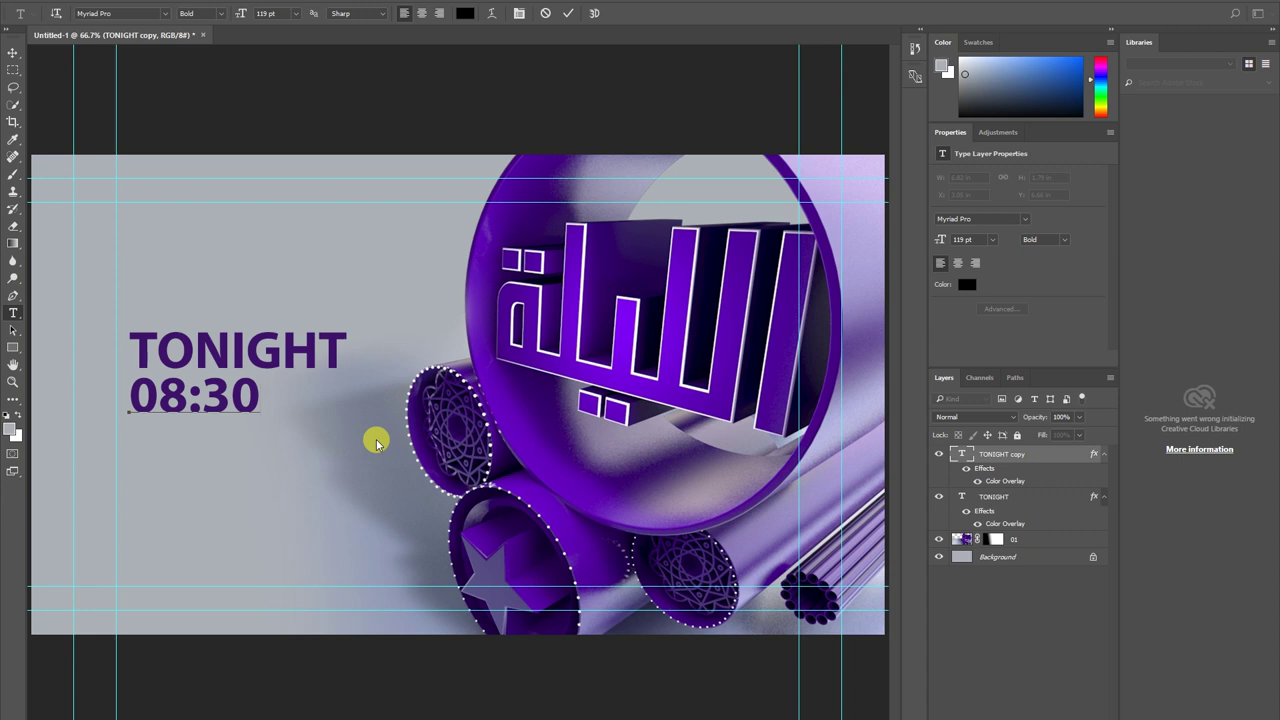
{"action": "type", "text": " AM"}
{"action": "left_click_drag", "start_coordinate": [271, 385], "coordinate": [352, 390]}
{"action": "left_click_drag", "start_coordinate": [240, 13], "coordinate": [194, 20]}
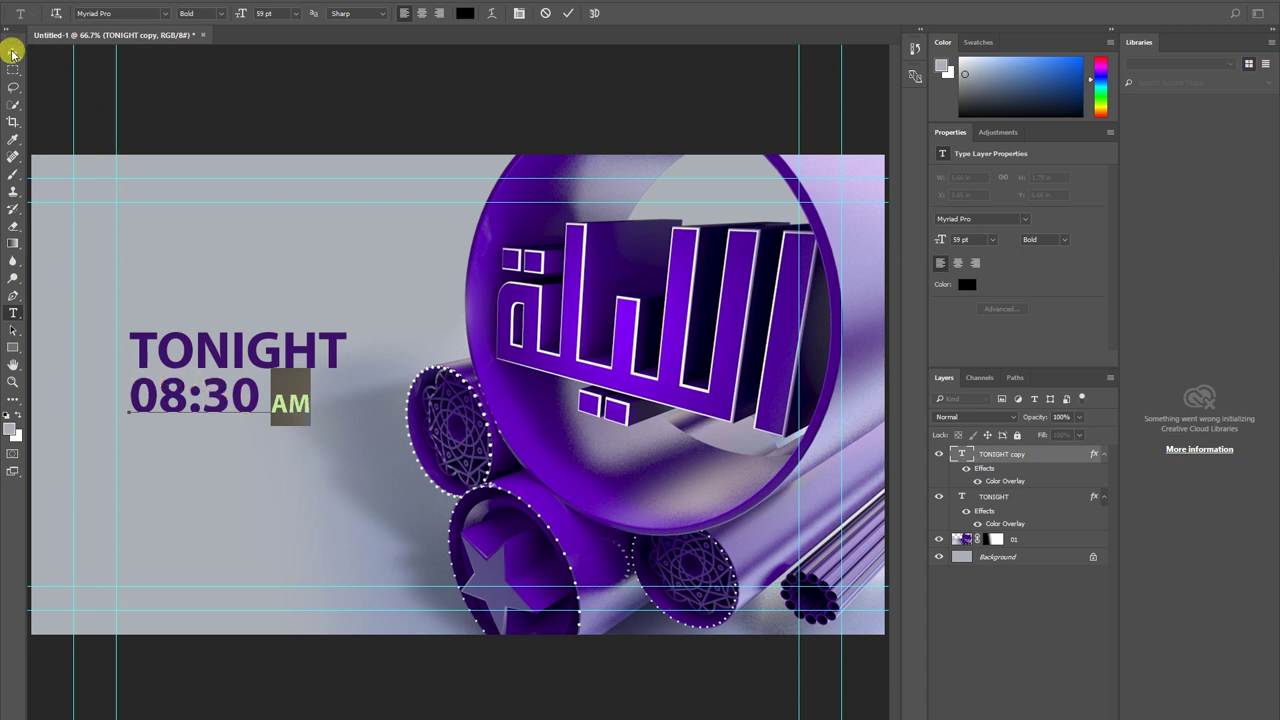
{"action": "key", "text": "ctrl+Return"}
Shift the 08:30 AM line right and place a duplicate of it below.
{"action": "key", "text": "v"}
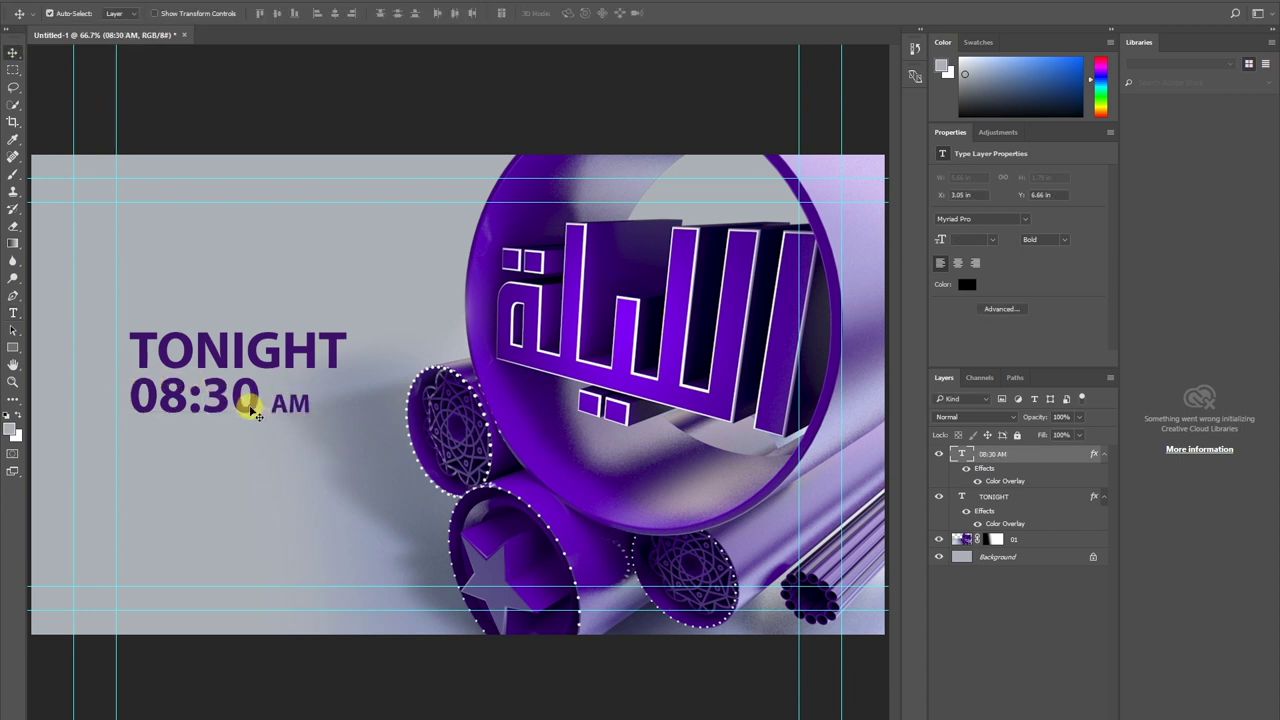
{"action": "left_click_drag", "start_coordinate": [247, 403], "coordinate": [282, 408]}
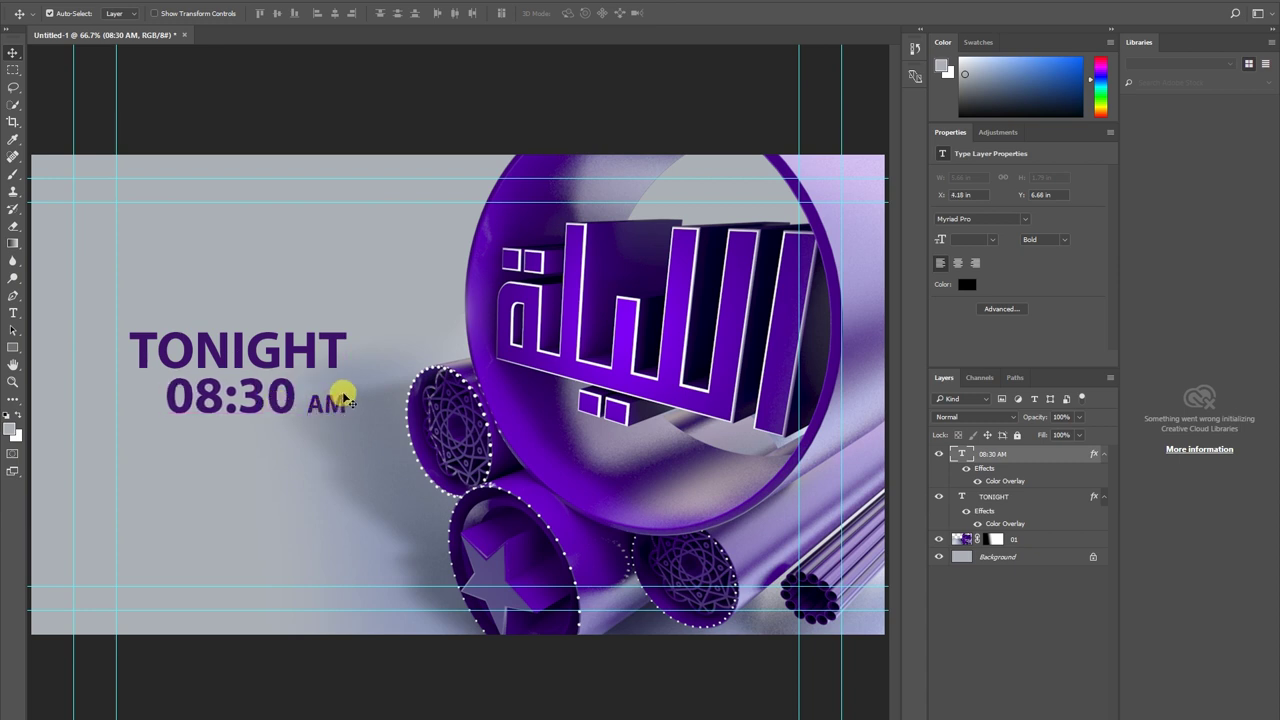
{"action": "left_click_drag", "start_coordinate": [277, 410], "coordinate": [277, 455], "text": "alt"}
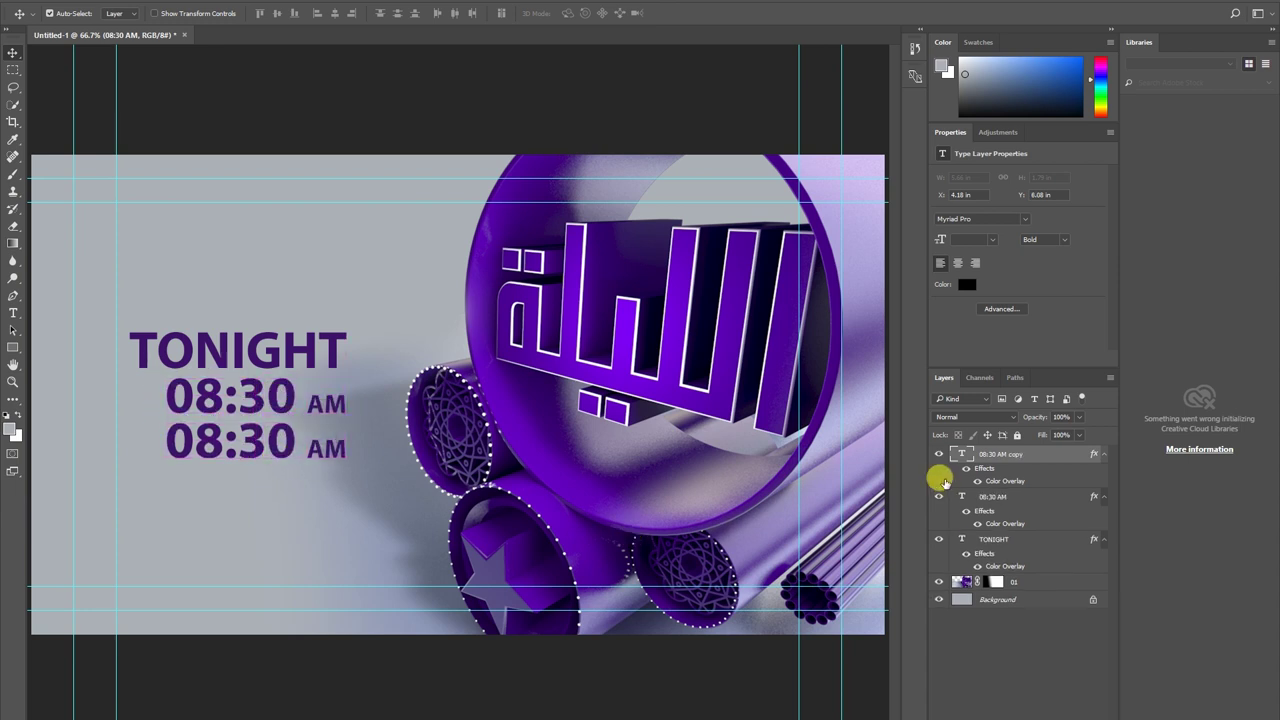
Retype the third line as '08:30 AM 01:30 PM' at about 57 pt.
{"action": "double_click", "coordinate": [960, 453]}
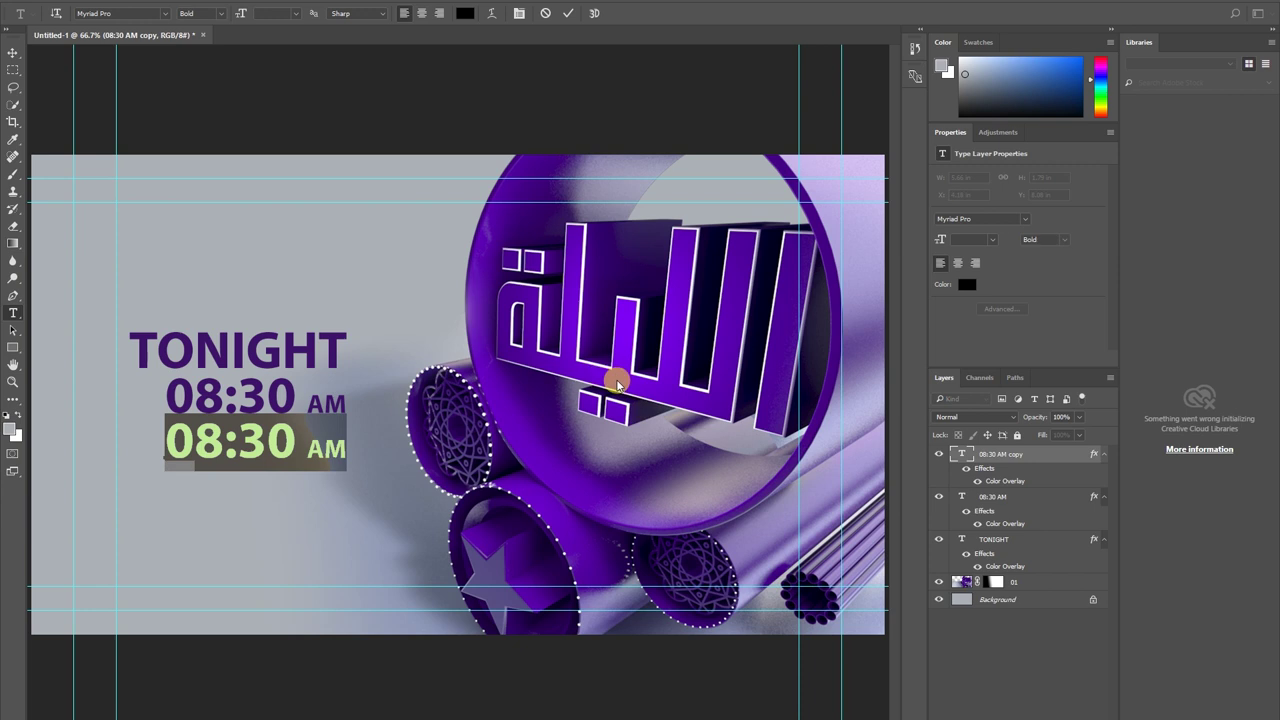
{"action": "type", "text": "08"}
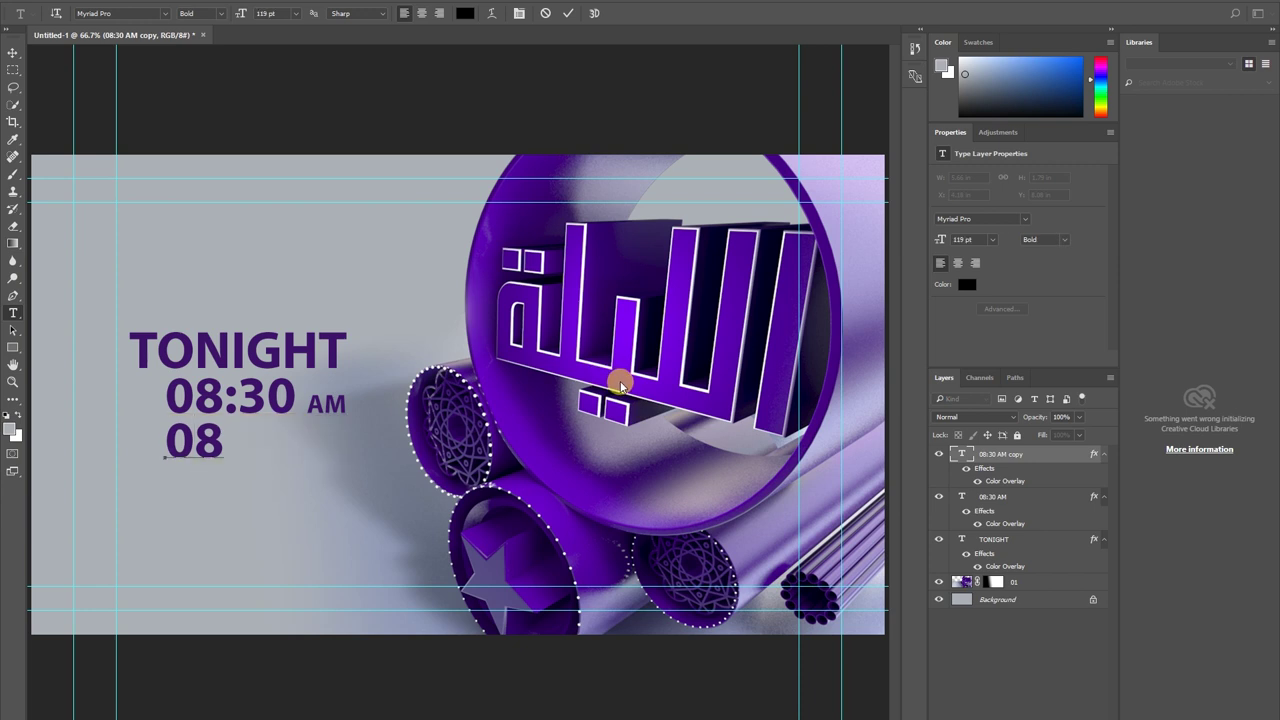
{"action": "type", "text": ":30"}
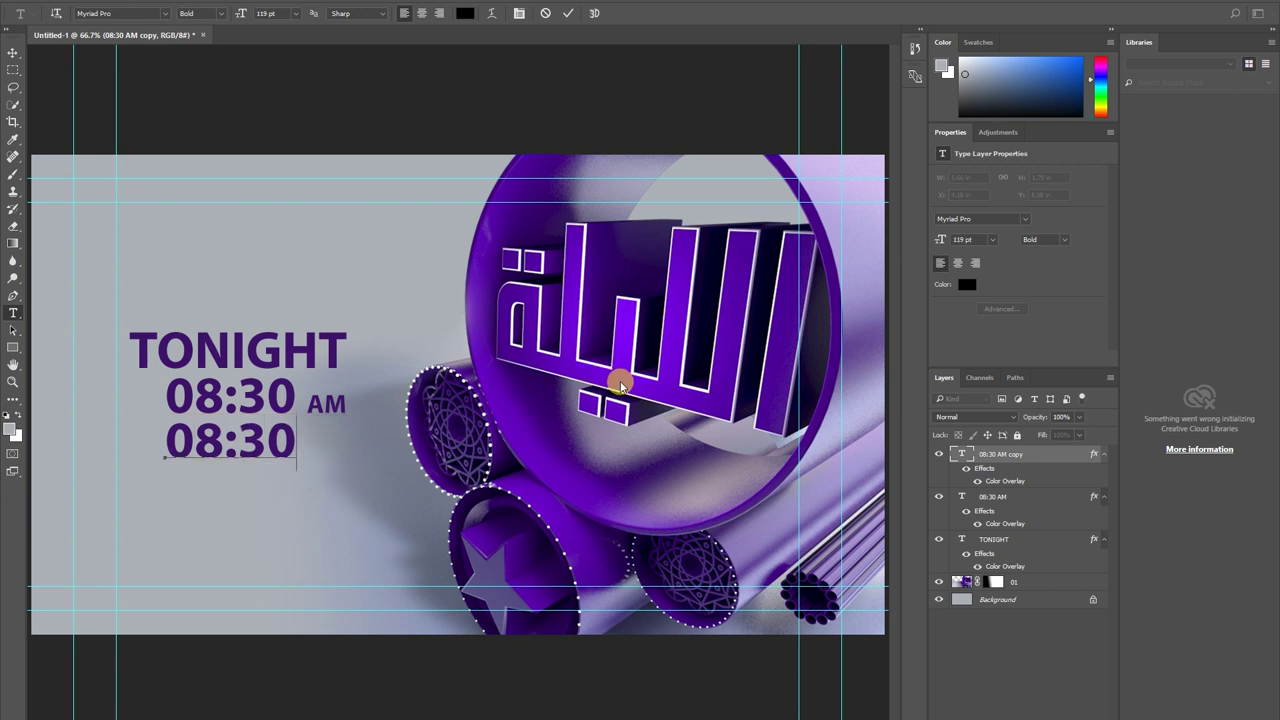
{"action": "type", "text": "  01:30"}
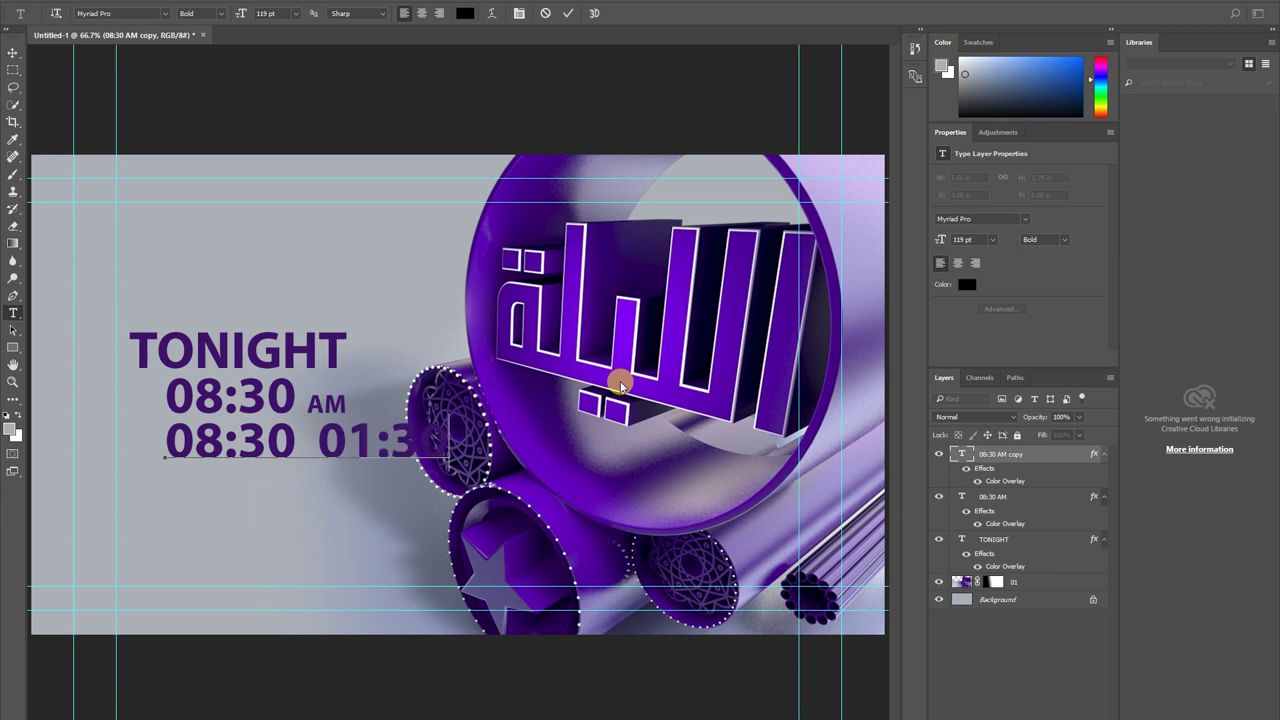
{"action": "type", "text": " am"}
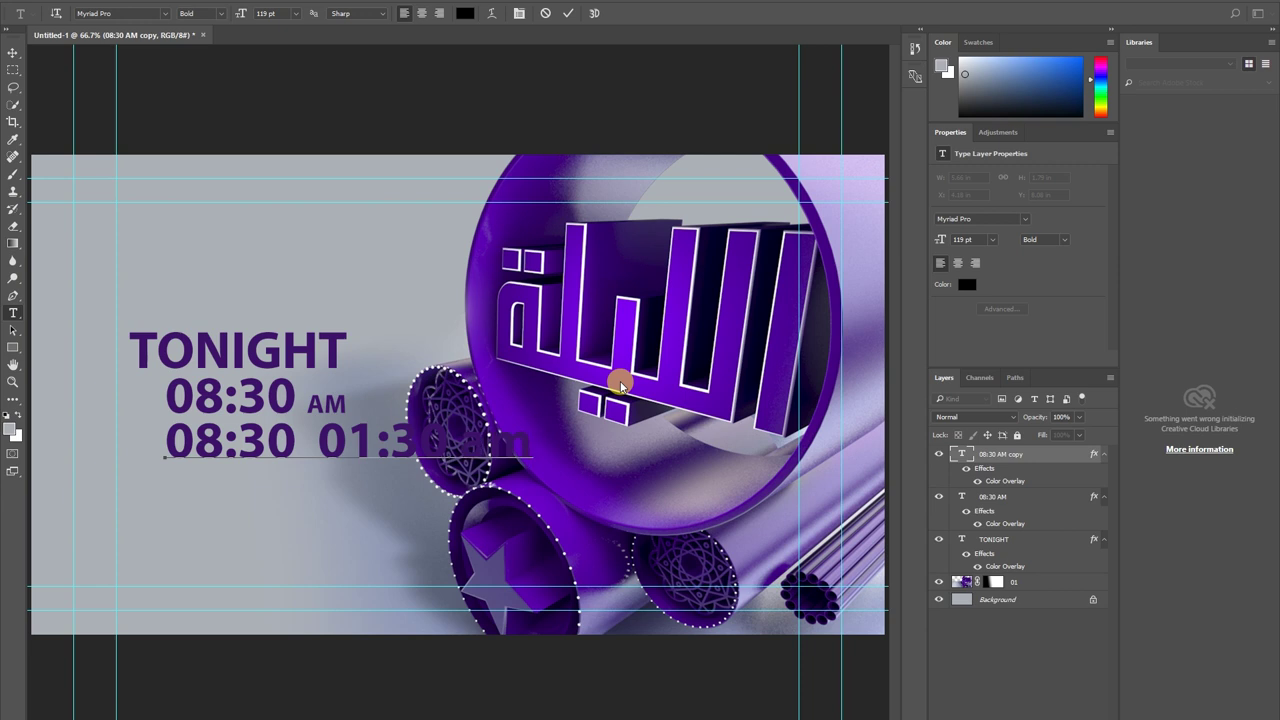
{"action": "key", "text": "ctrl+a"}
{"action": "left_click_drag", "start_coordinate": [250, 16], "coordinate": [201, 31]}
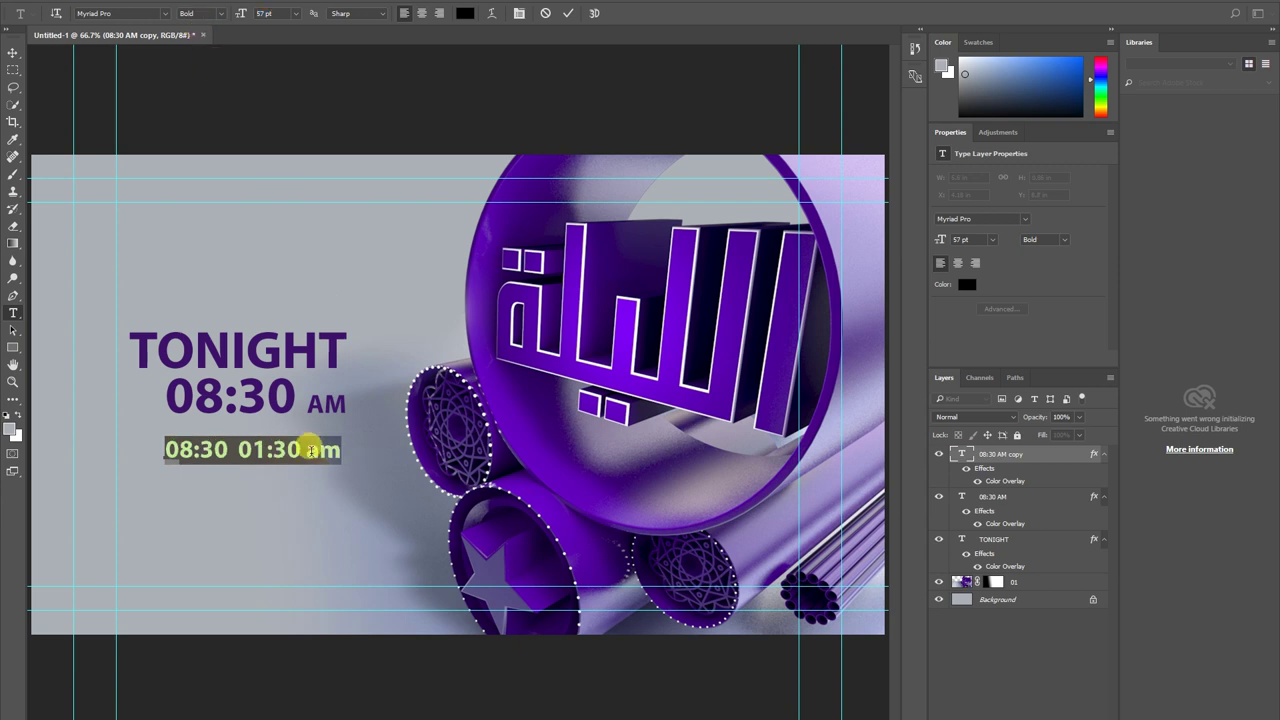
{"action": "left_click_drag", "start_coordinate": [307, 449], "coordinate": [343, 454]}
{"action": "type", "text": "AM"}
{"action": "left_click", "coordinate": [216, 446]}
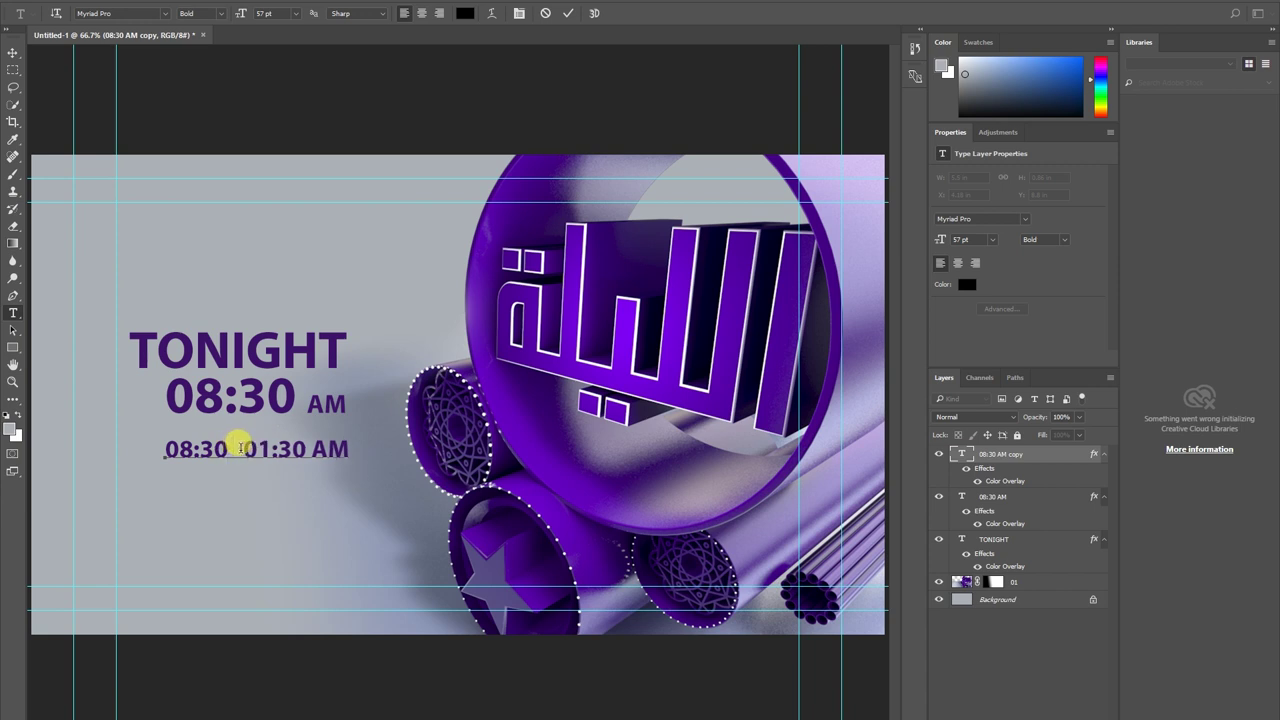
{"action": "type", "text": "AM"}
{"action": "left_click_drag", "start_coordinate": [350, 449], "coordinate": [381, 447]}
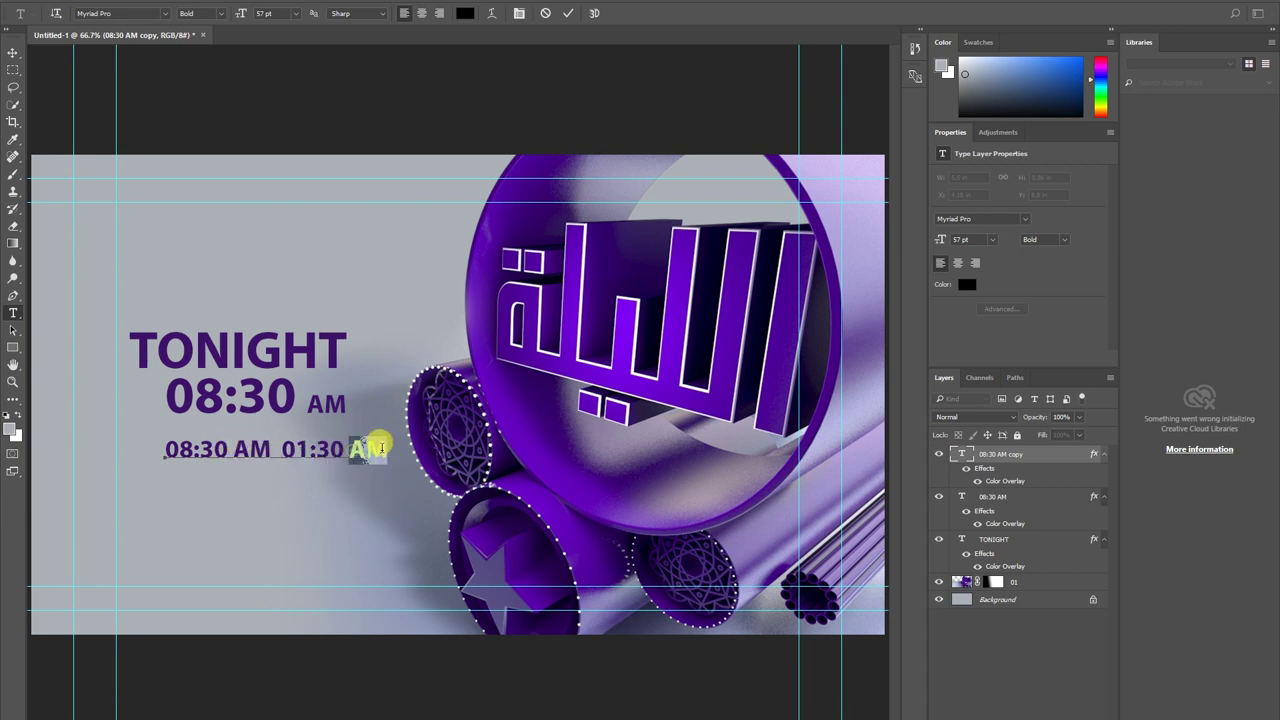
{"action": "left_click", "coordinate": [387, 451]}
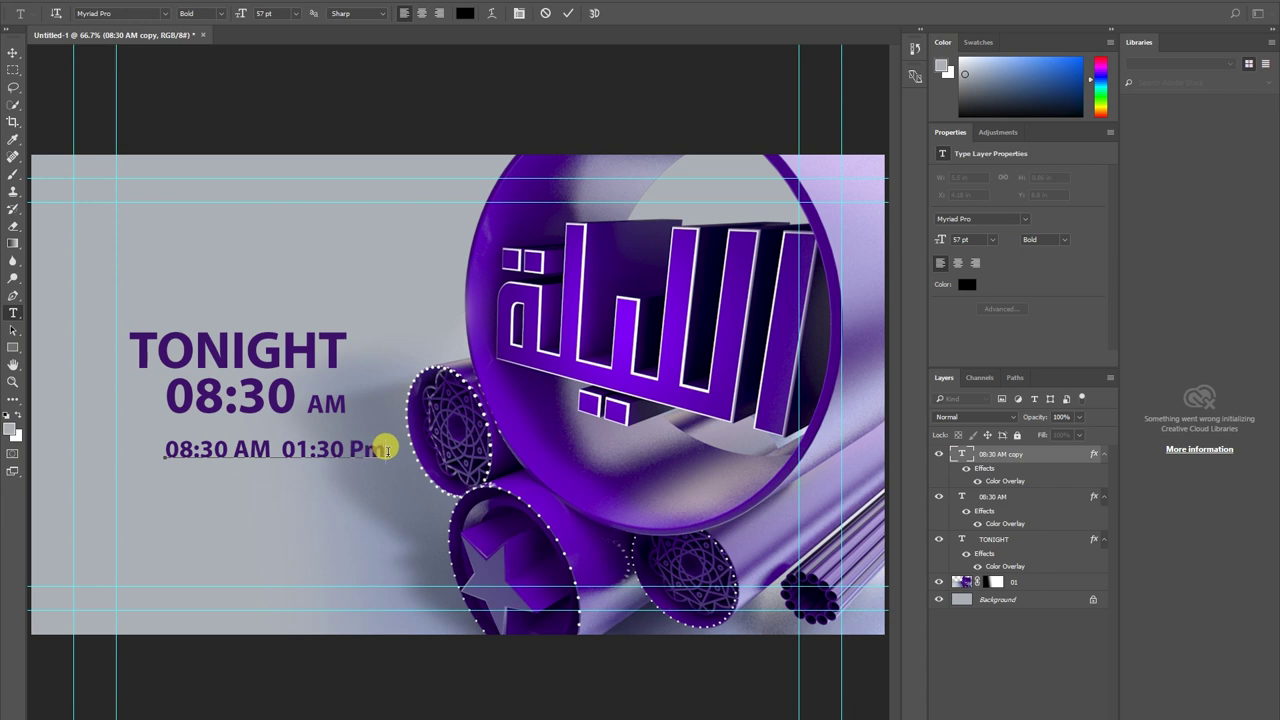
{"action": "left_click_drag", "start_coordinate": [381, 453], "coordinate": [362, 453]}
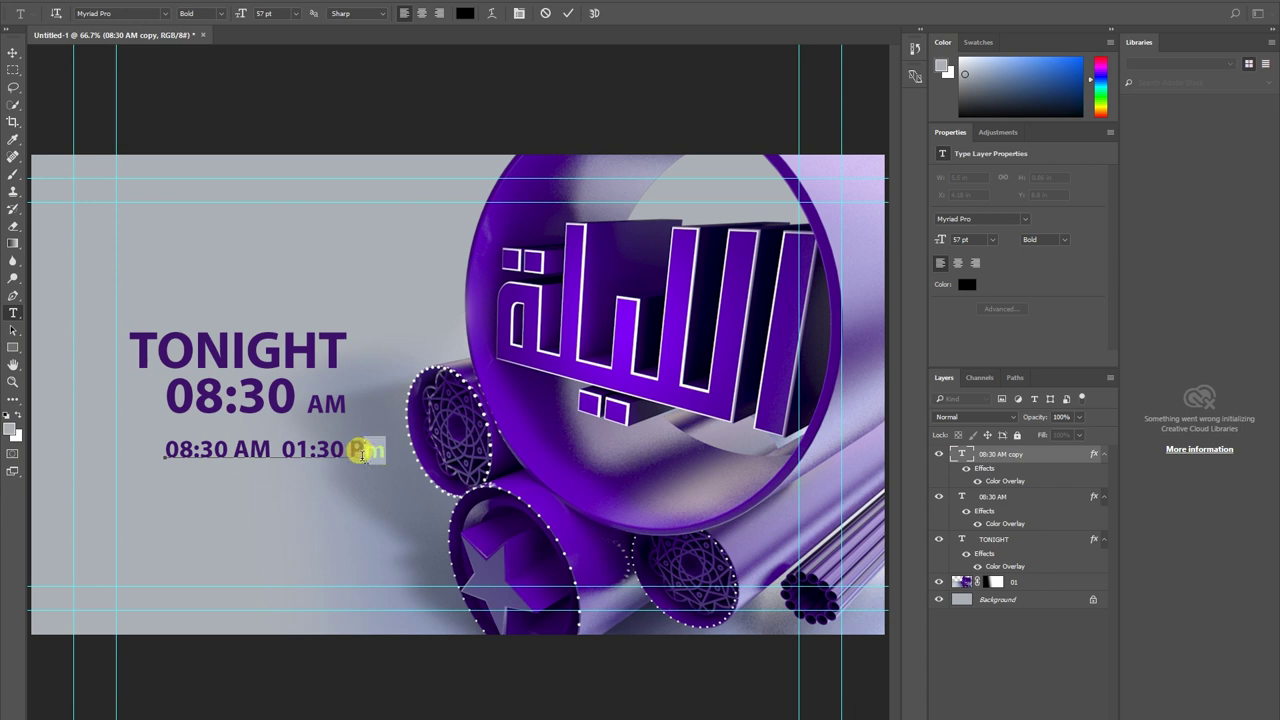
{"action": "left_click", "coordinate": [13, 53]}
Move the showtime row left under 08:30 AM and scale it narrower with Free Transform.
{"action": "left_click_drag", "start_coordinate": [285, 440], "coordinate": [223, 441]}
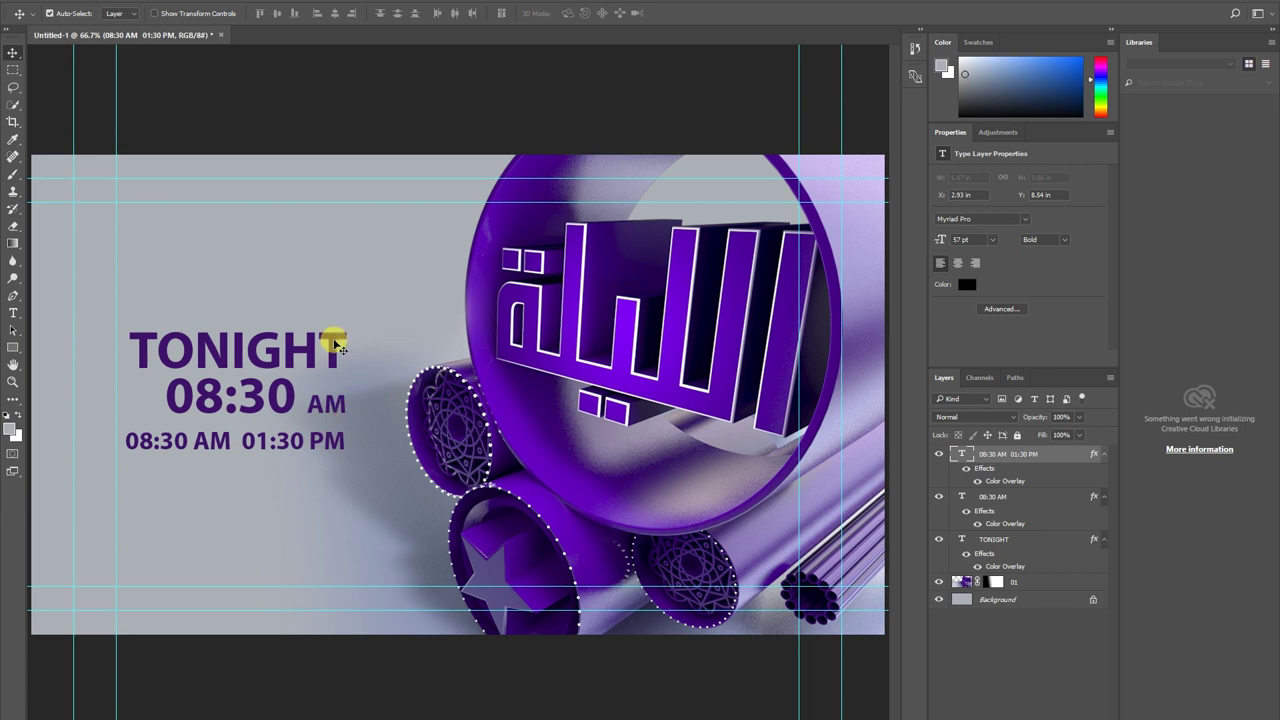
{"action": "left_click", "coordinate": [170, 16]}
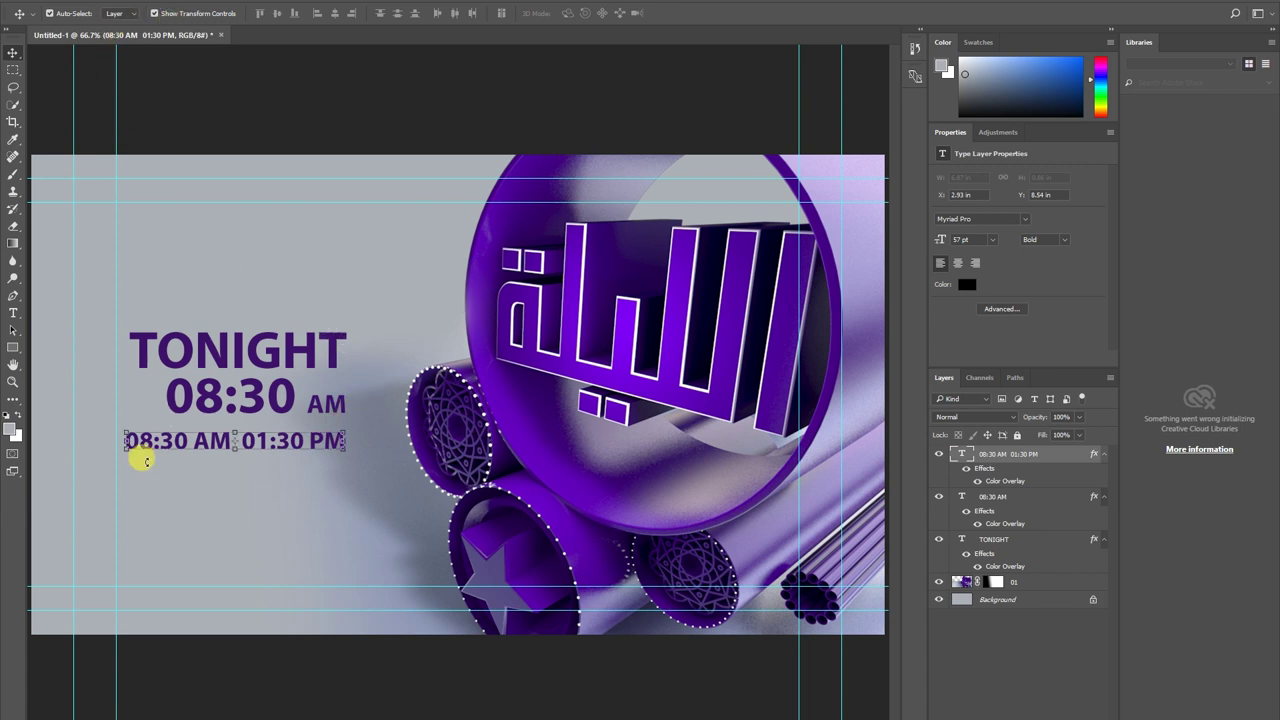
{"action": "left_click_drag", "start_coordinate": [122, 447], "coordinate": [166, 449]}
{"action": "key", "text": "Return"}
Select the 08:30 AM text layer.
{"action": "left_click", "coordinate": [987, 643]}
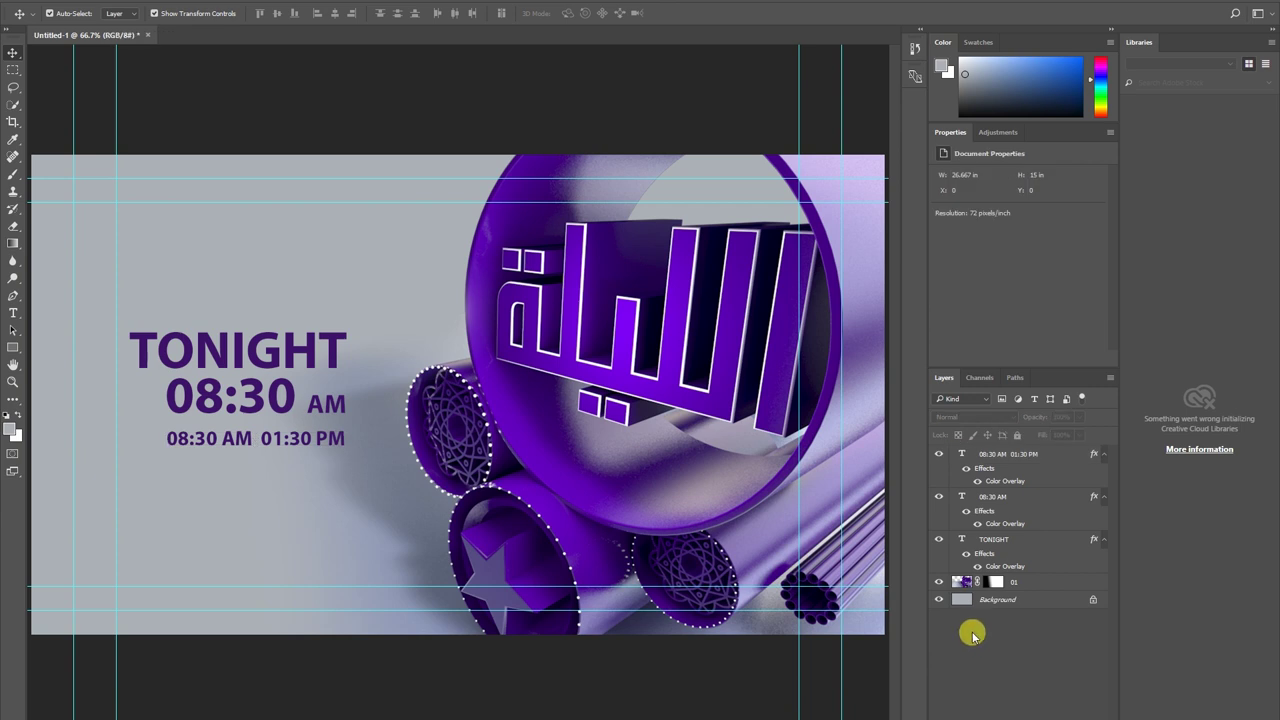
{"action": "right_click", "coordinate": [258, 398]}
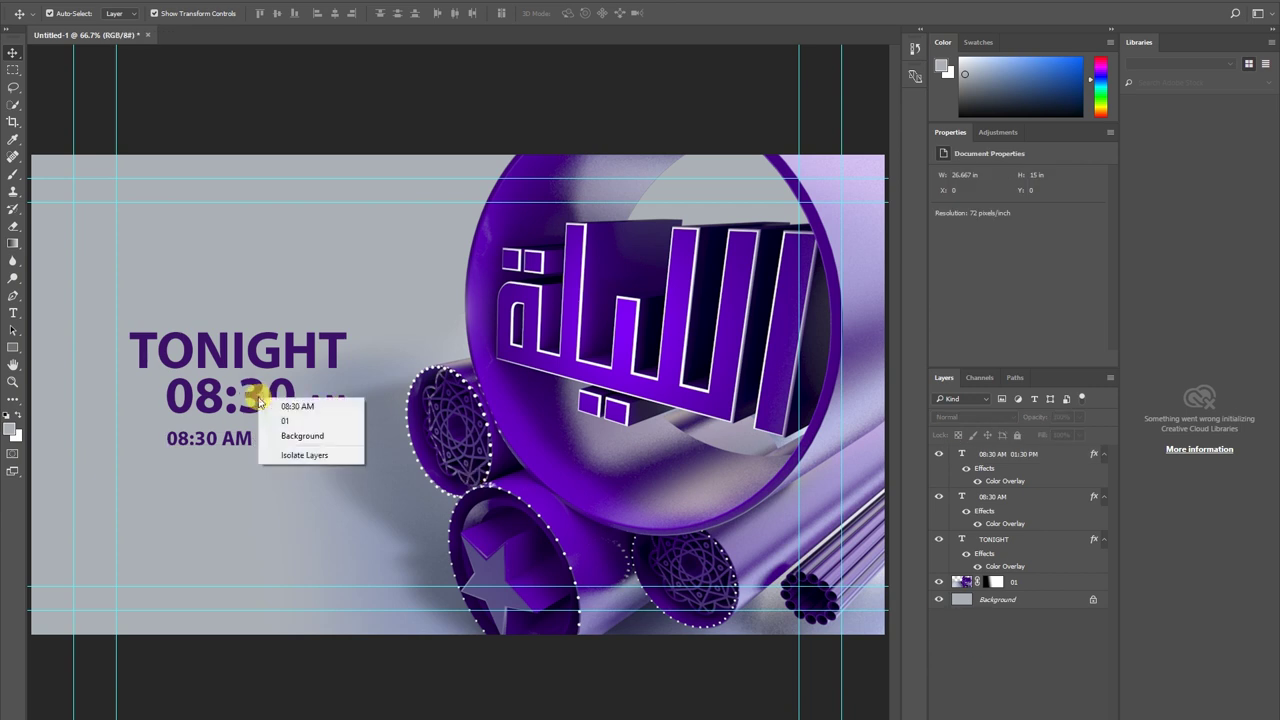
{"action": "left_click", "coordinate": [285, 405]}
{"action": "double_click", "coordinate": [958, 497]}
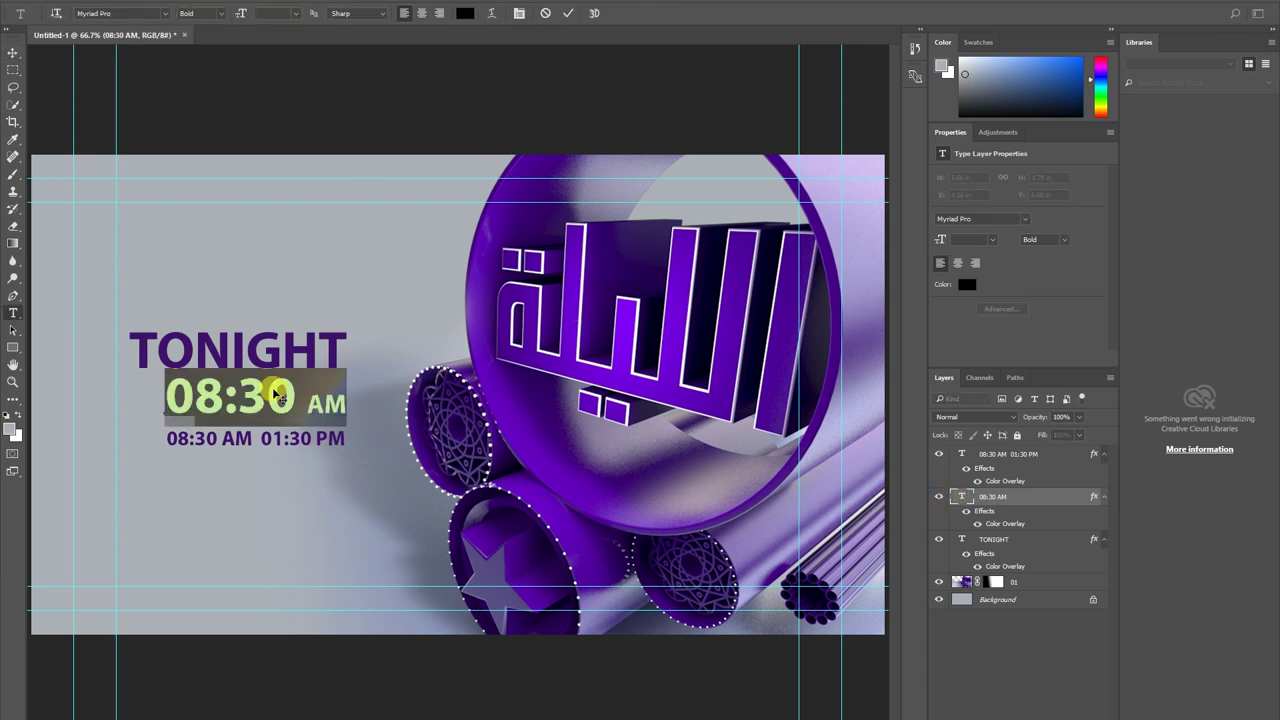
{"action": "key", "text": "ctrl+Return"}
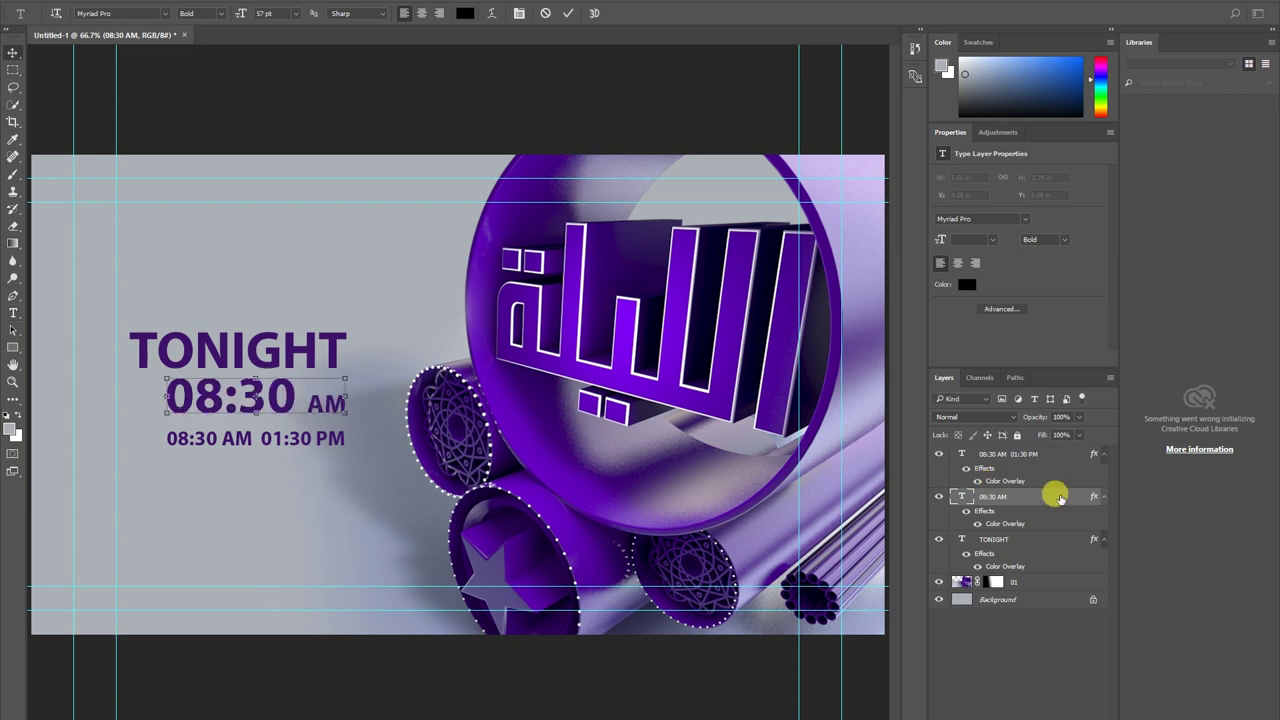
Add a Color Overlay in vivid purple #9f13b8 to the 08:30 AM layer.
{"action": "double_click", "coordinate": [958, 525]}
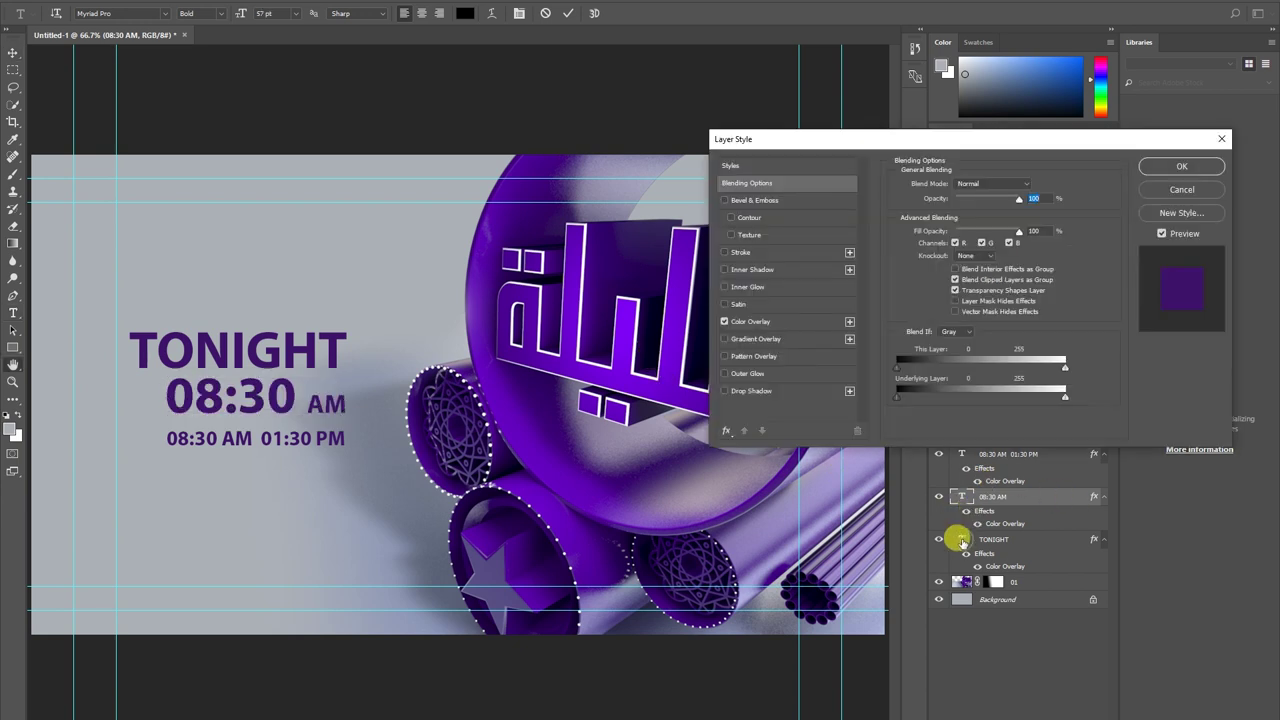
{"action": "left_click", "coordinate": [758, 322]}
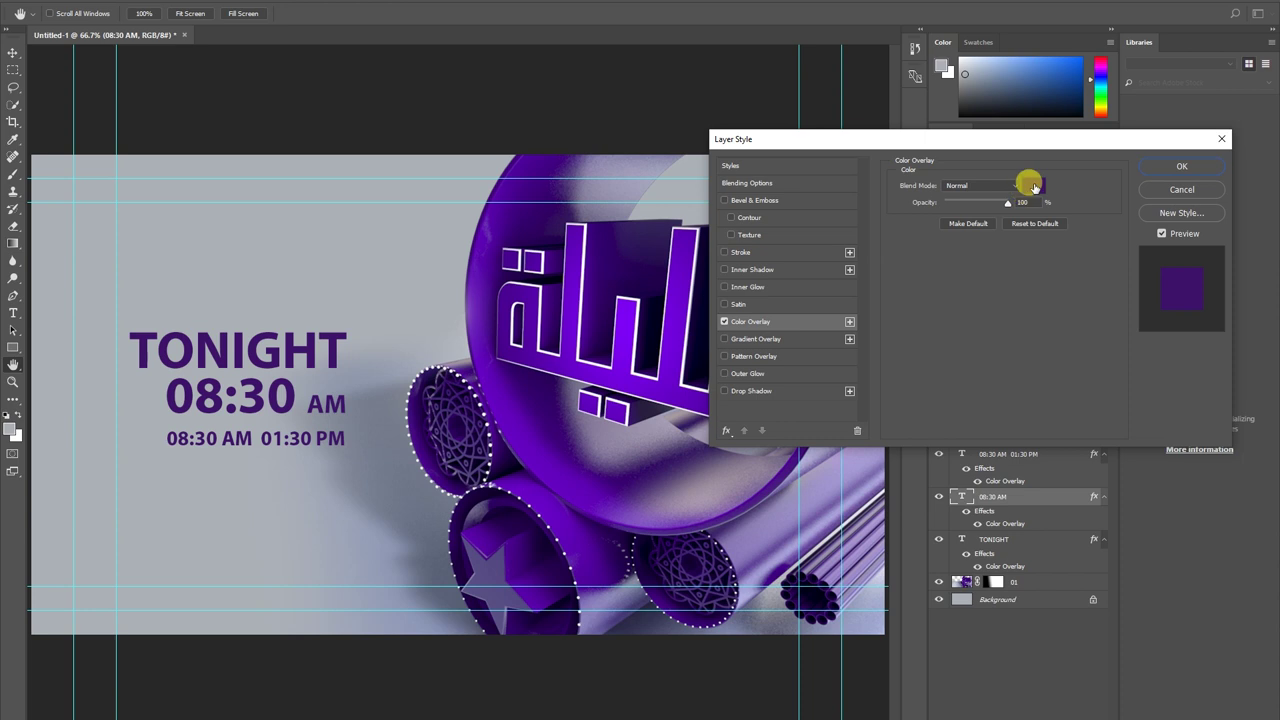
{"action": "left_click", "coordinate": [1034, 186]}
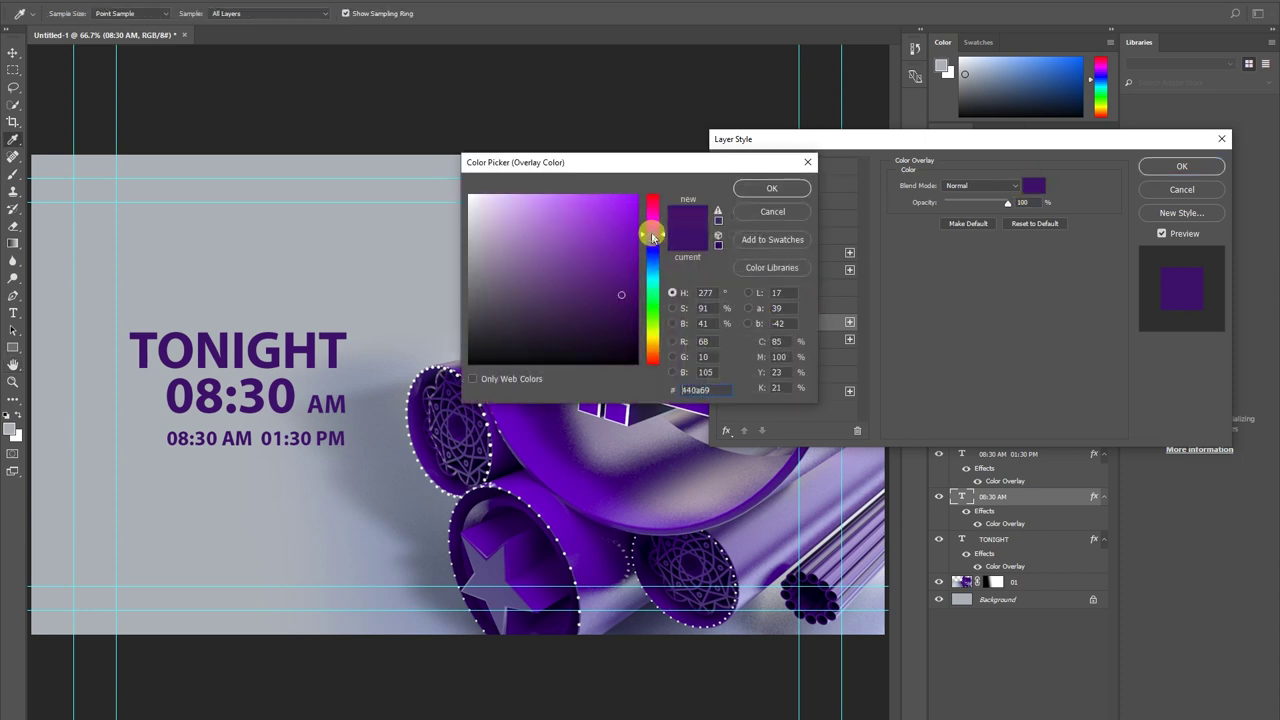
{"action": "left_click", "coordinate": [613, 238]}
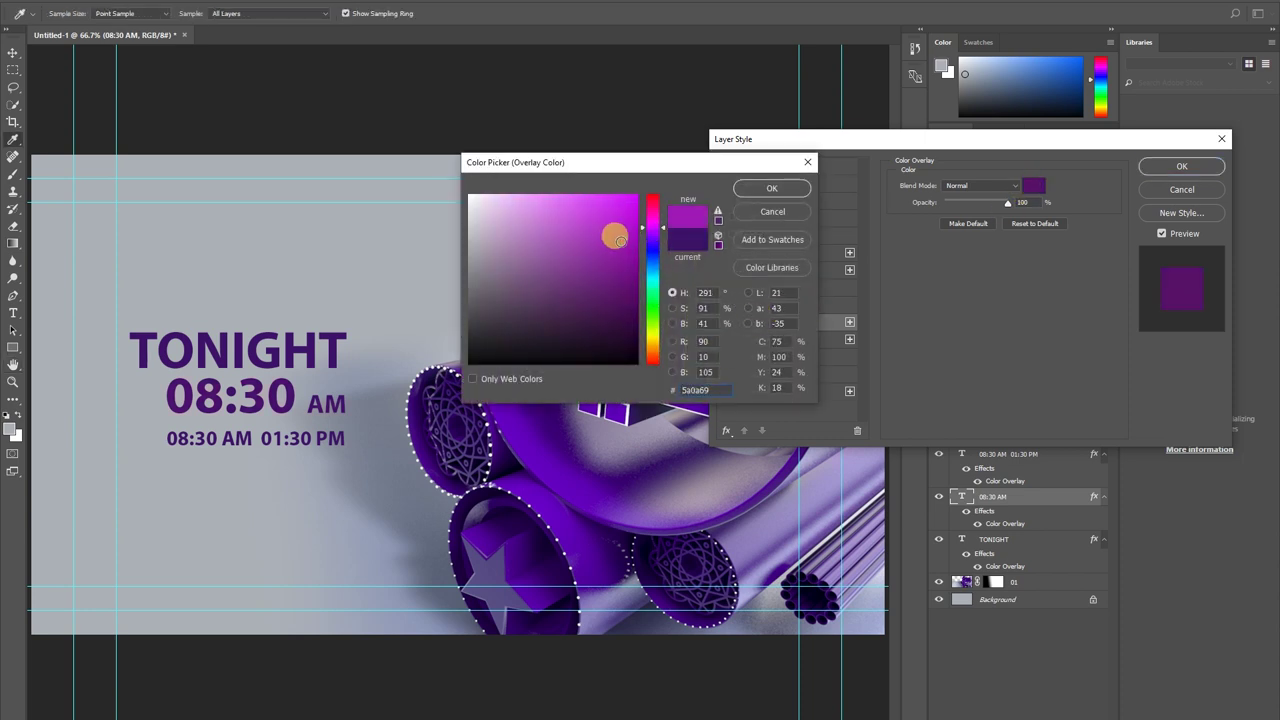
{"action": "left_click", "coordinate": [772, 188]}
{"action": "left_click", "coordinate": [1180, 166]}
{"action": "left_click", "coordinate": [8, 52]}
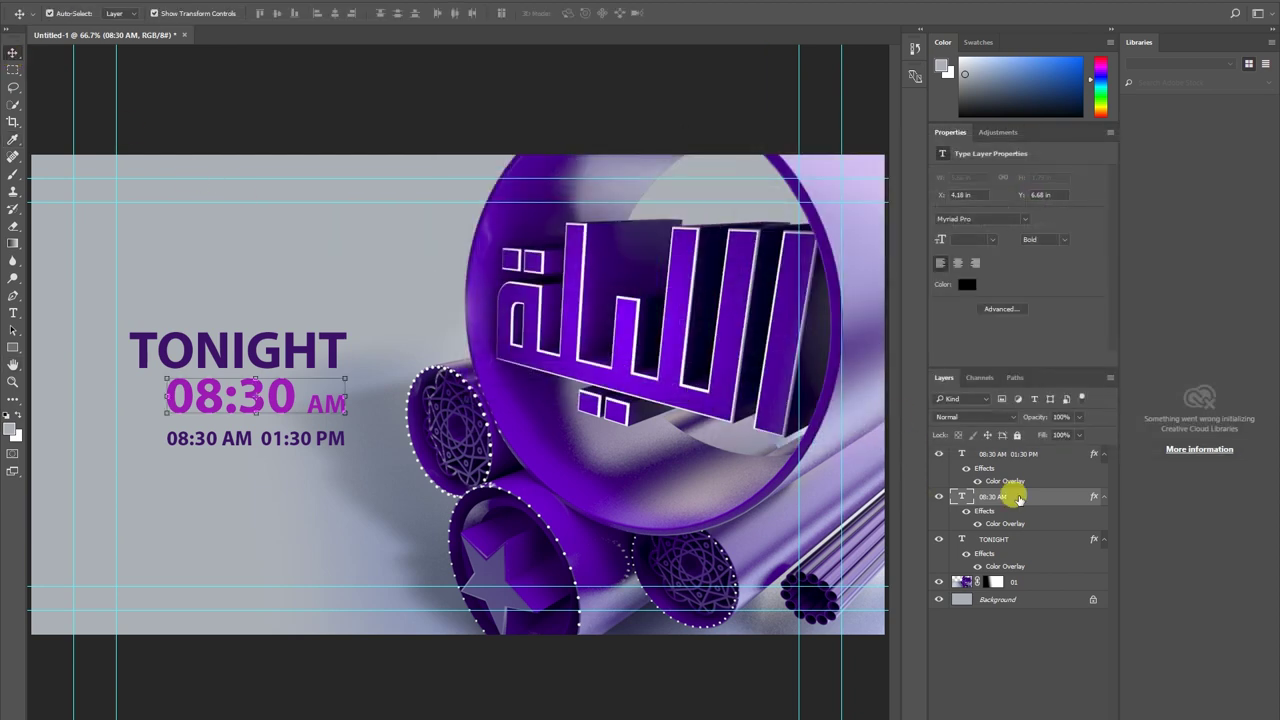
Copy the 08:30 AM layer style and paste it onto the '08:30 AM 01:30 PM' layer.
{"action": "right_click", "coordinate": [1058, 498]}
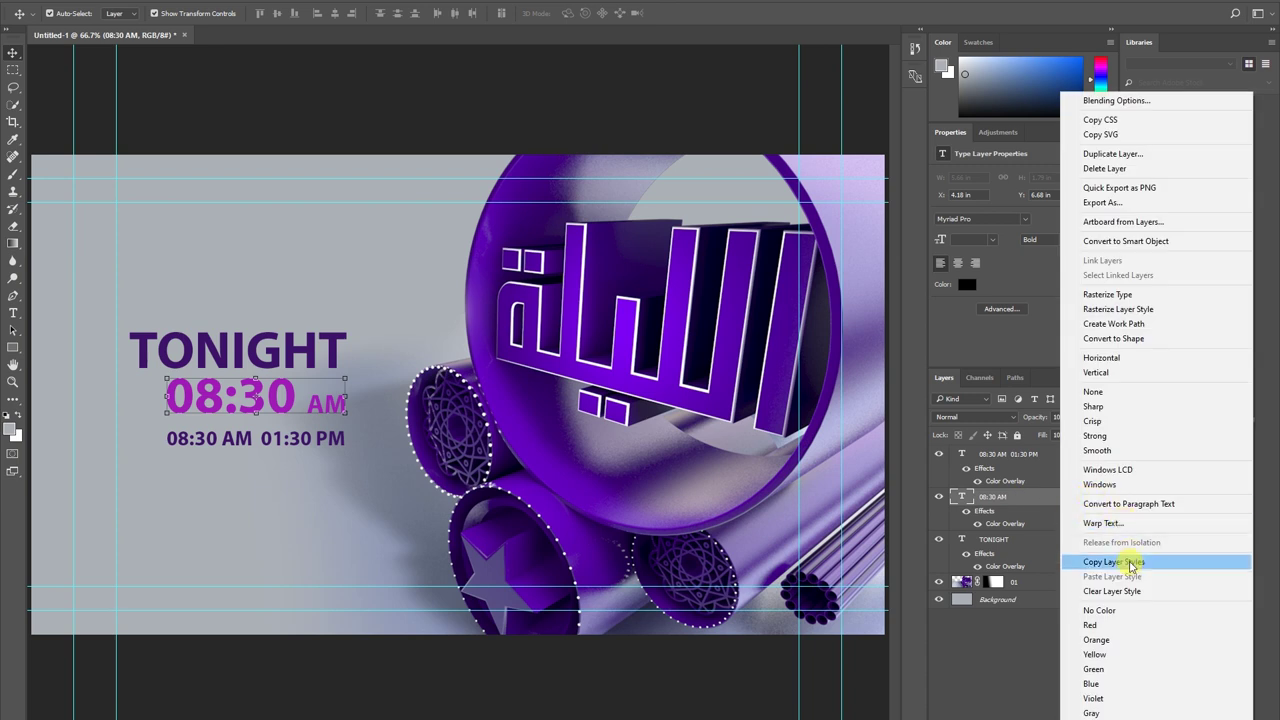
{"action": "left_click", "coordinate": [1120, 562]}
{"action": "left_click", "coordinate": [1103, 497]}
{"action": "left_click", "coordinate": [1060, 455]}
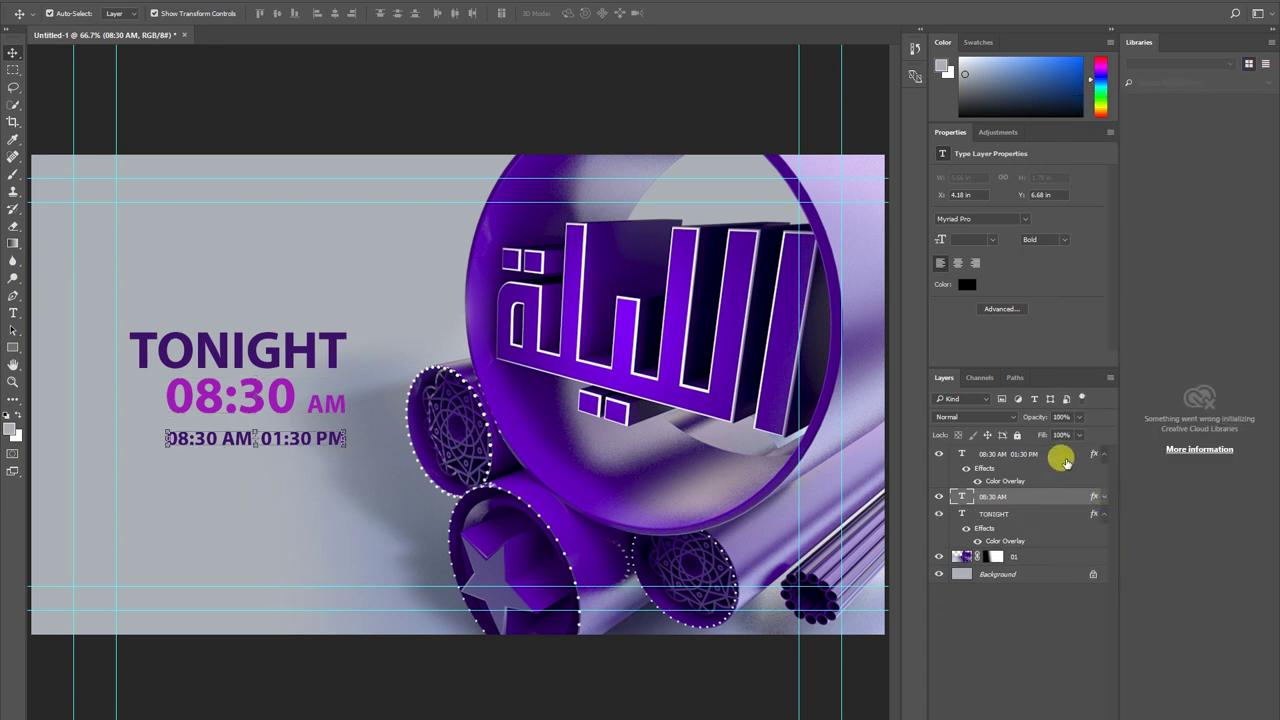
{"action": "right_click", "coordinate": [1062, 457]}
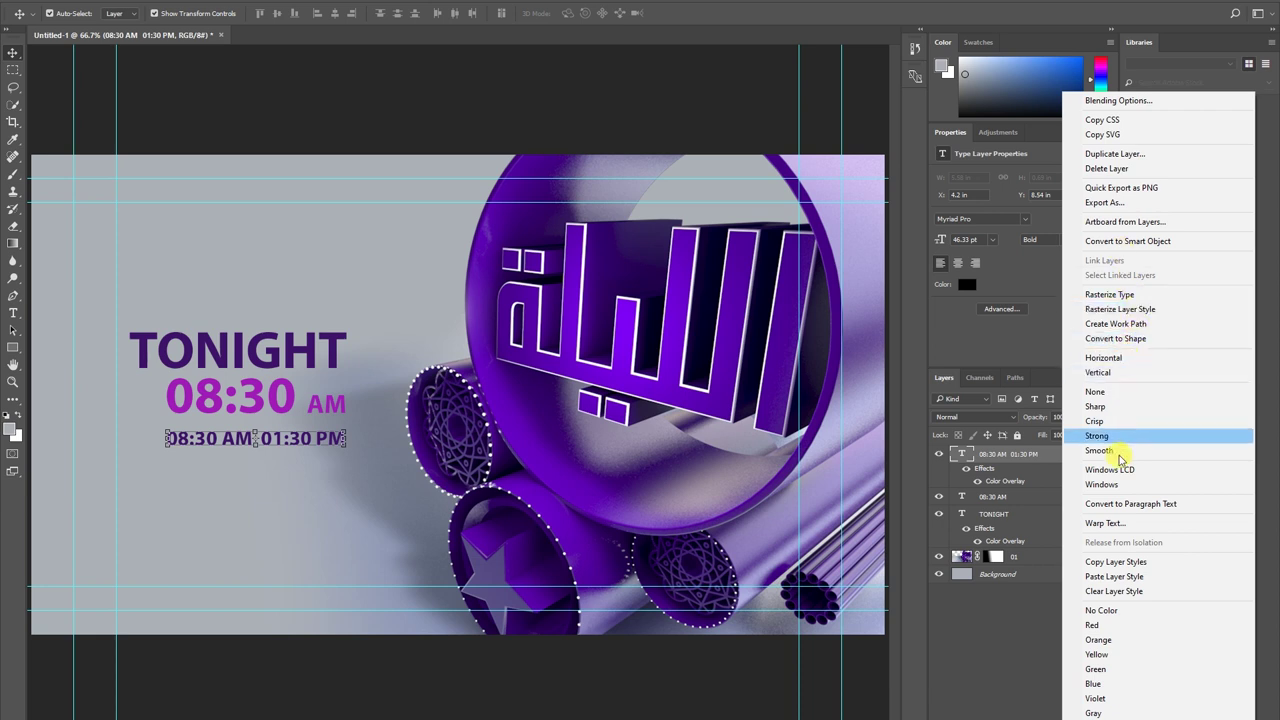
{"action": "left_click", "coordinate": [1116, 578]}
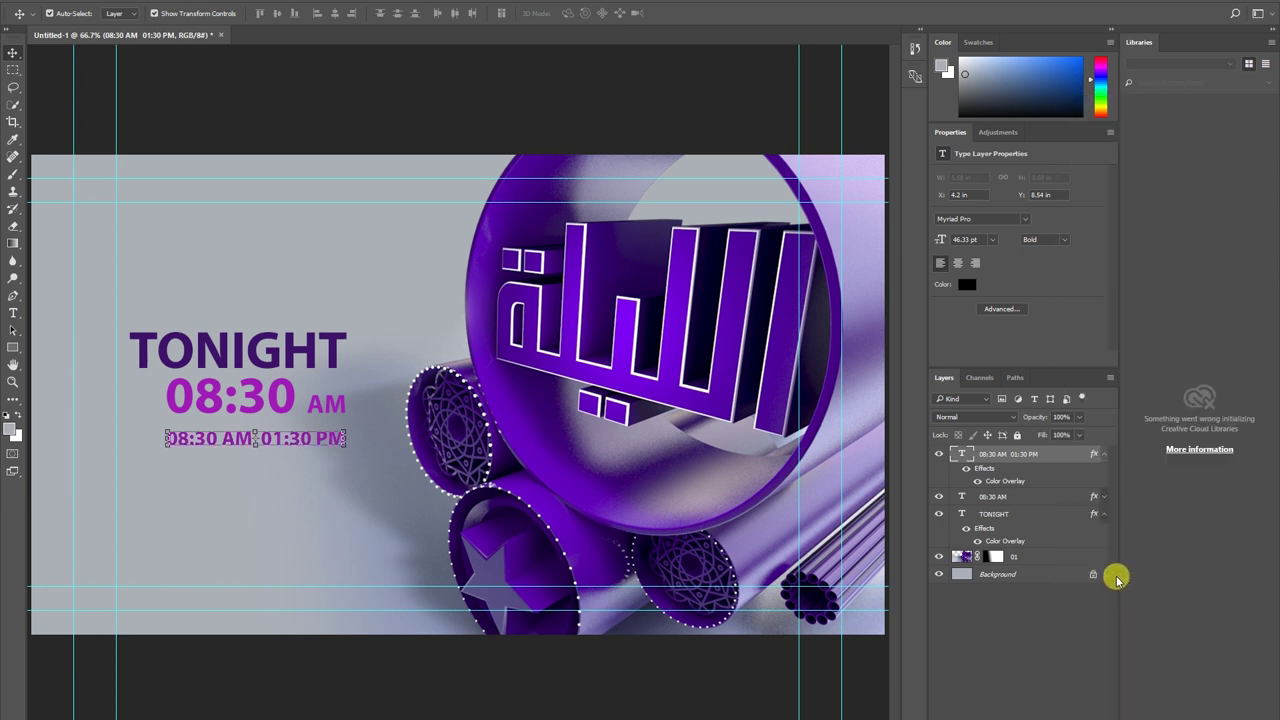
{"action": "left_click", "coordinate": [1014, 624]}
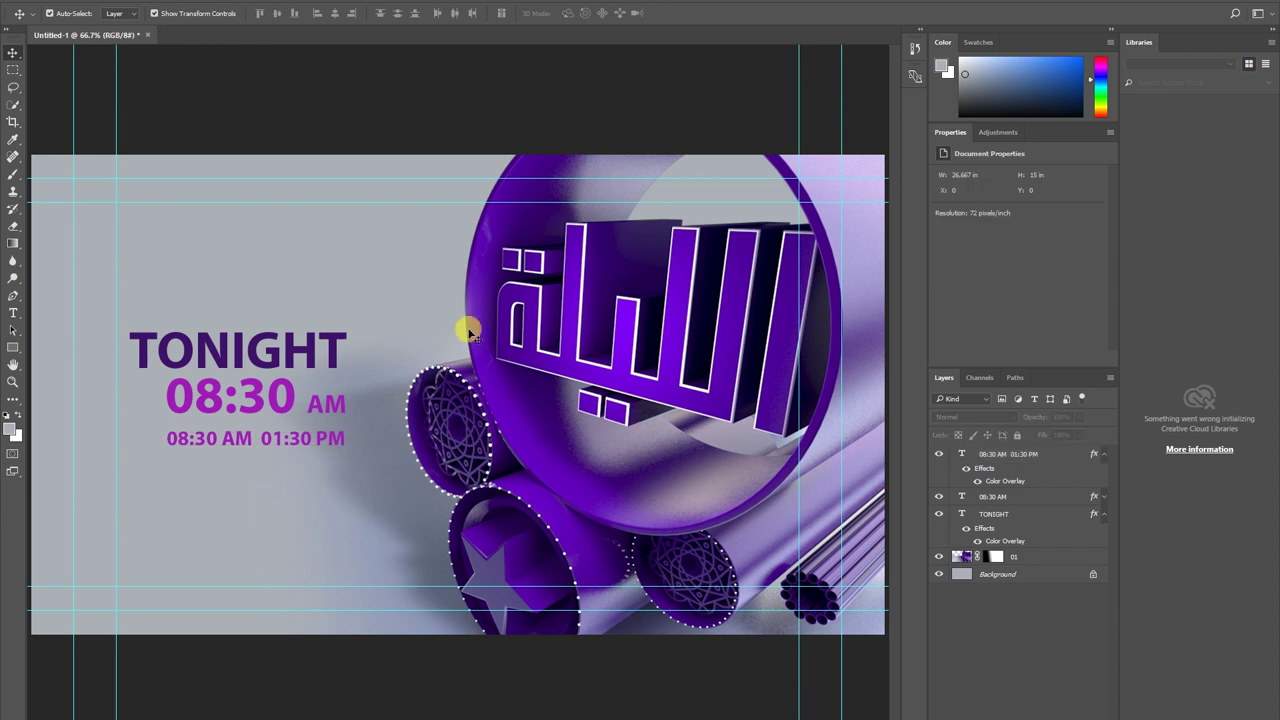
{"action": "left_click", "coordinate": [13, 53]}
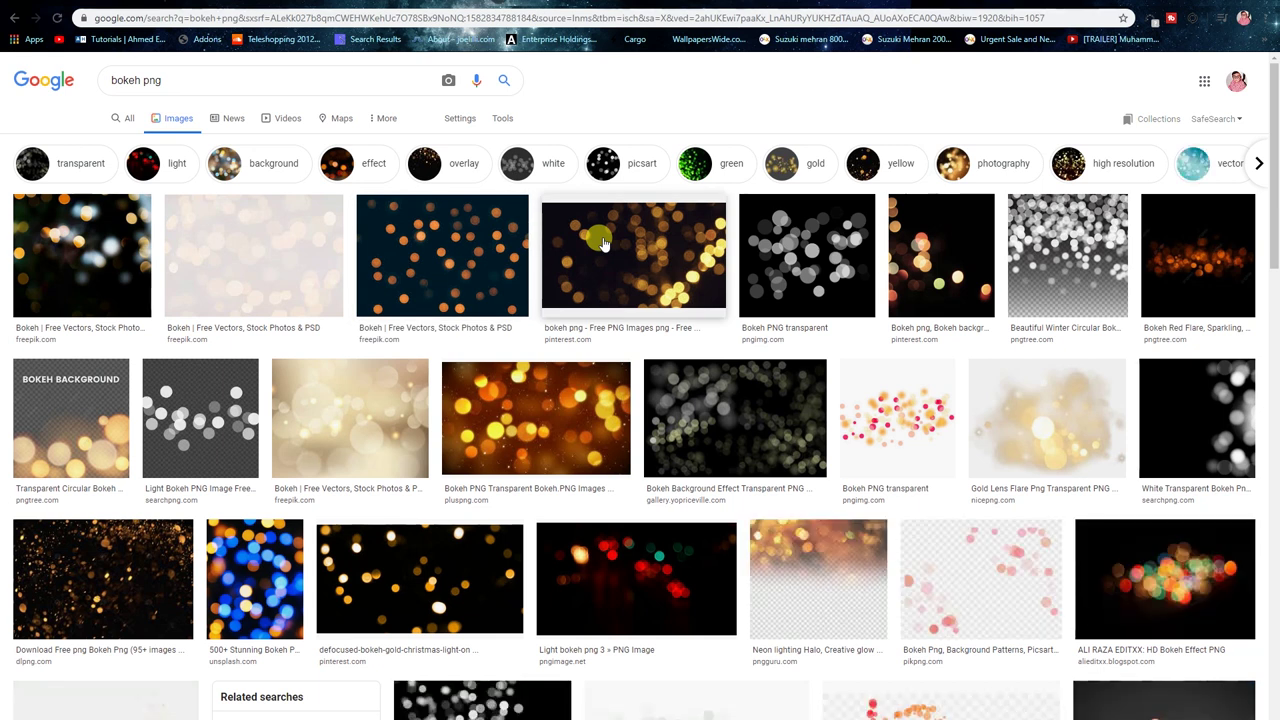
Filter the bokeh image results to Large size.
{"action": "left_click", "coordinate": [602, 243]}
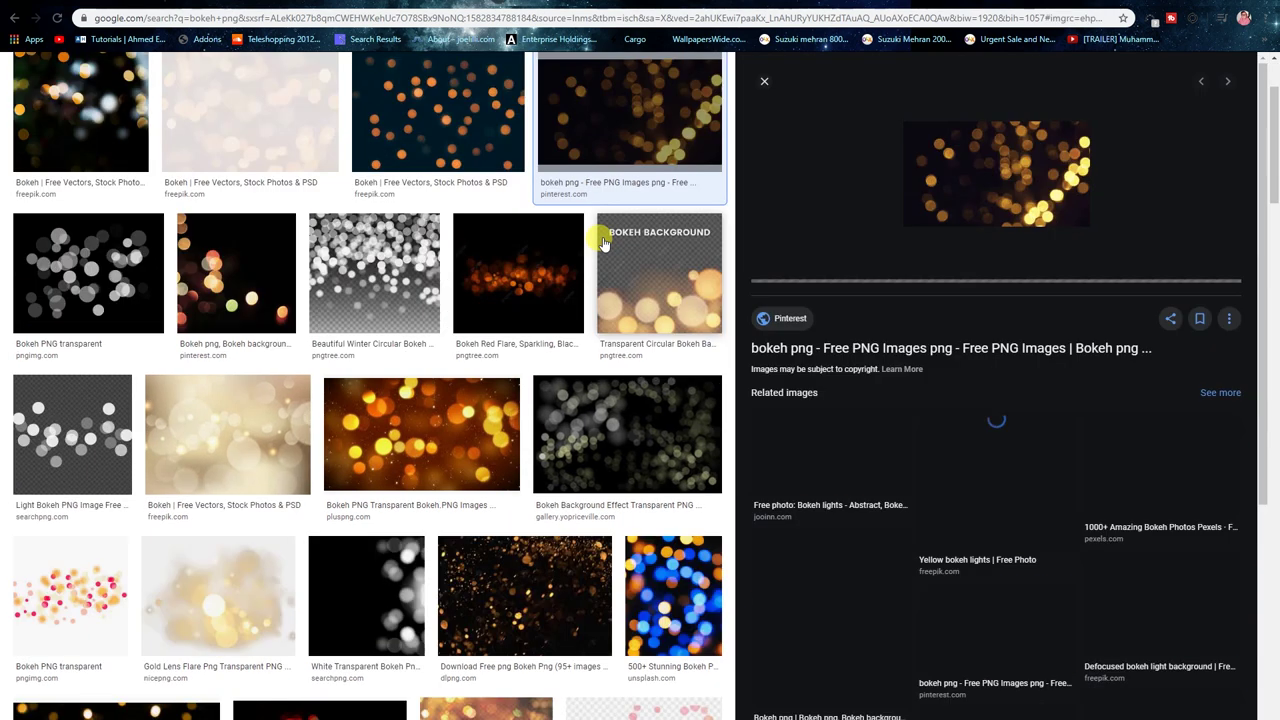
{"action": "scroll", "coordinate": [620, 250], "scroll_direction": "up", "scroll_amount": 2}
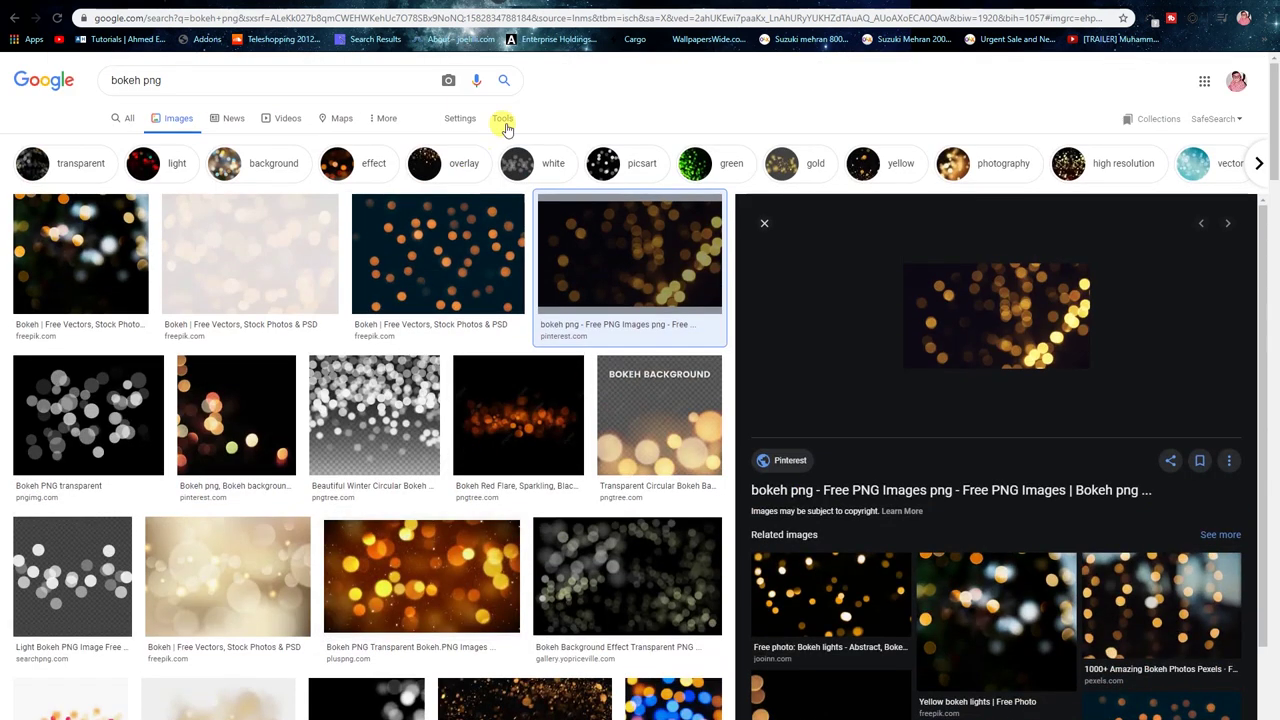
{"action": "left_click", "coordinate": [502, 118]}
{"action": "left_click", "coordinate": [115, 142]}
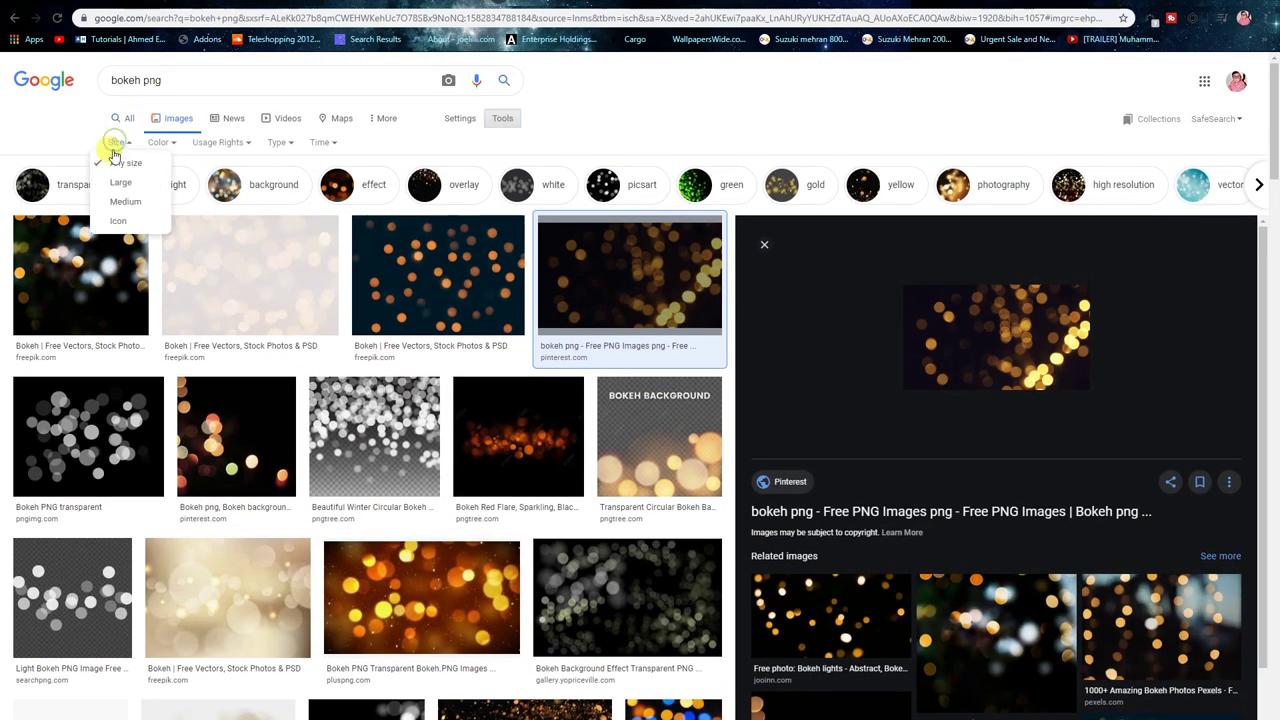
{"action": "left_click", "coordinate": [118, 183]}
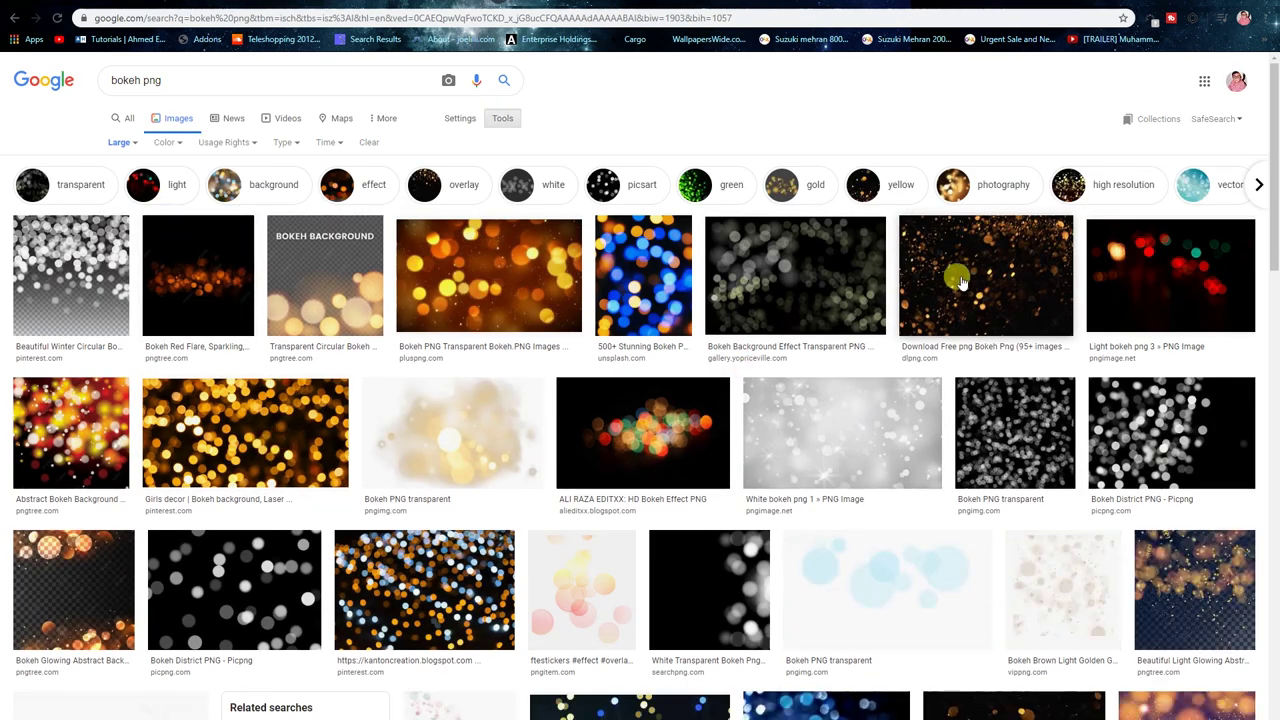
Save the orange PlusPNG bokeh image to the Desktop as bokeh-png--1920, then show transparent results.
{"action": "left_click", "coordinate": [845, 267]}
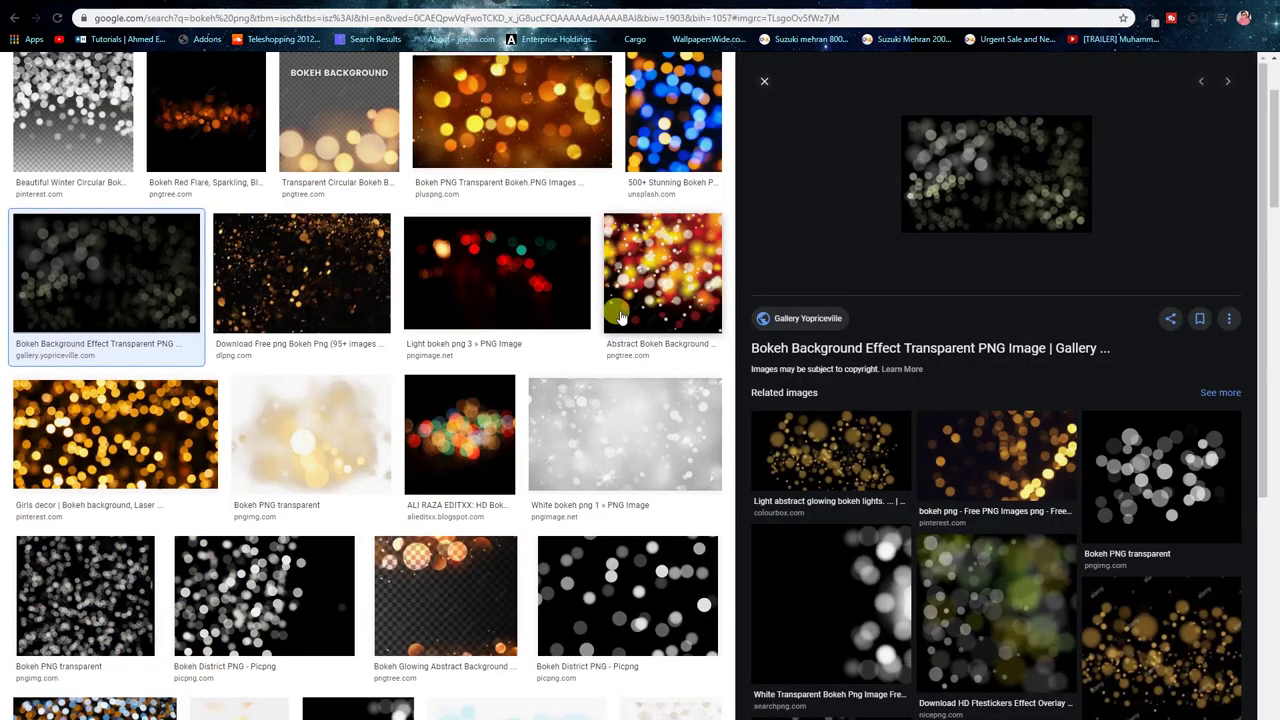
{"action": "scroll", "coordinate": [594, 420], "scroll_direction": "up", "scroll_amount": 2}
{"action": "left_click", "coordinate": [512, 310]}
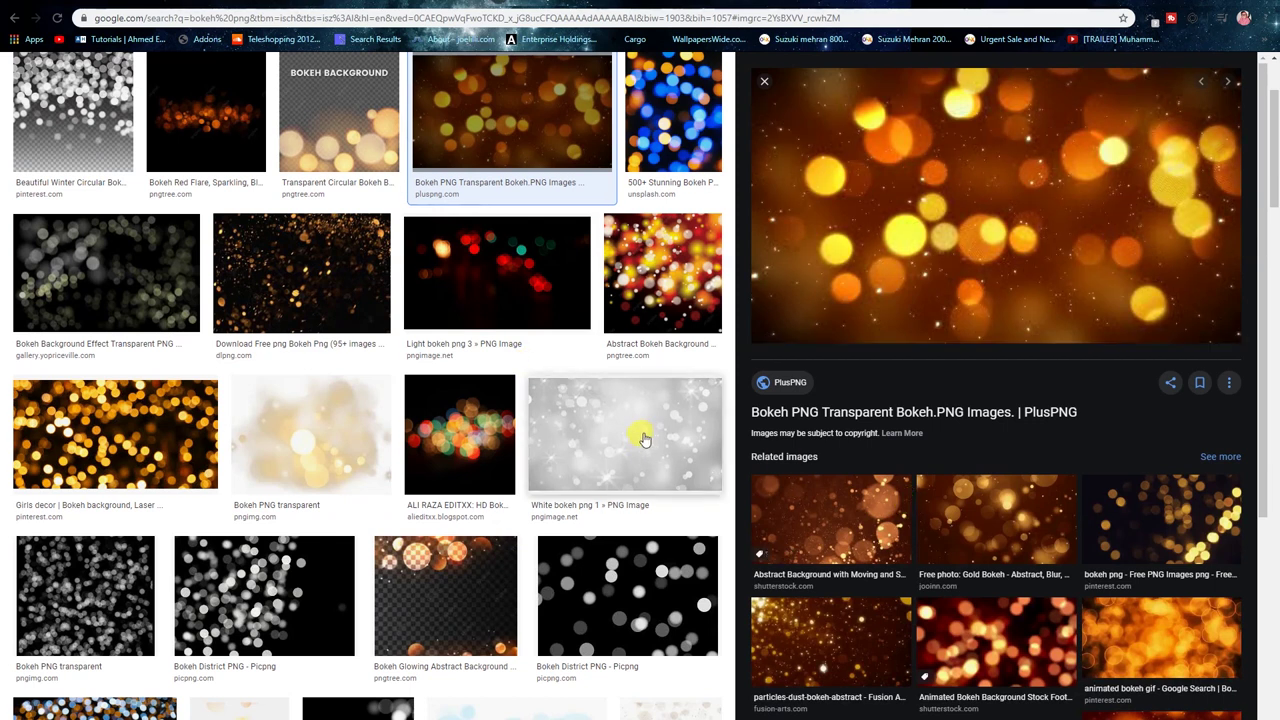
{"action": "scroll", "coordinate": [645, 440], "scroll_direction": "up", "scroll_amount": 2}
{"action": "right_click", "coordinate": [888, 289]}
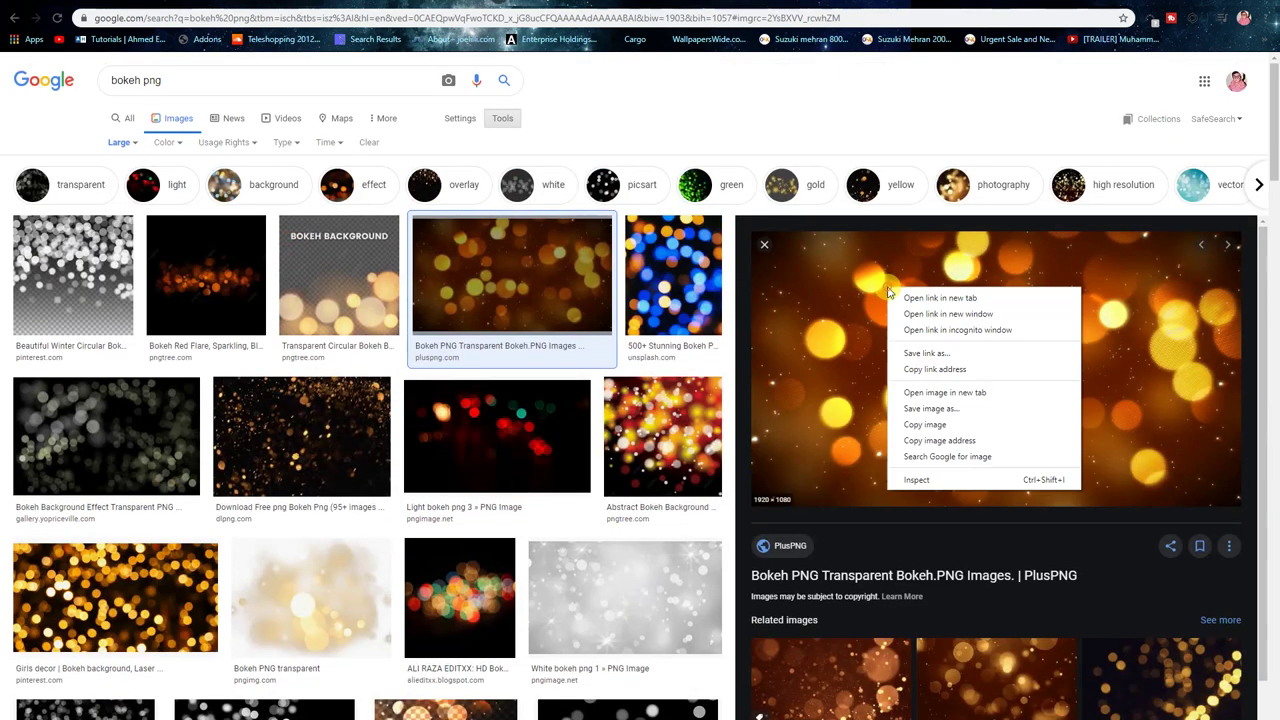
{"action": "left_click", "coordinate": [925, 410]}
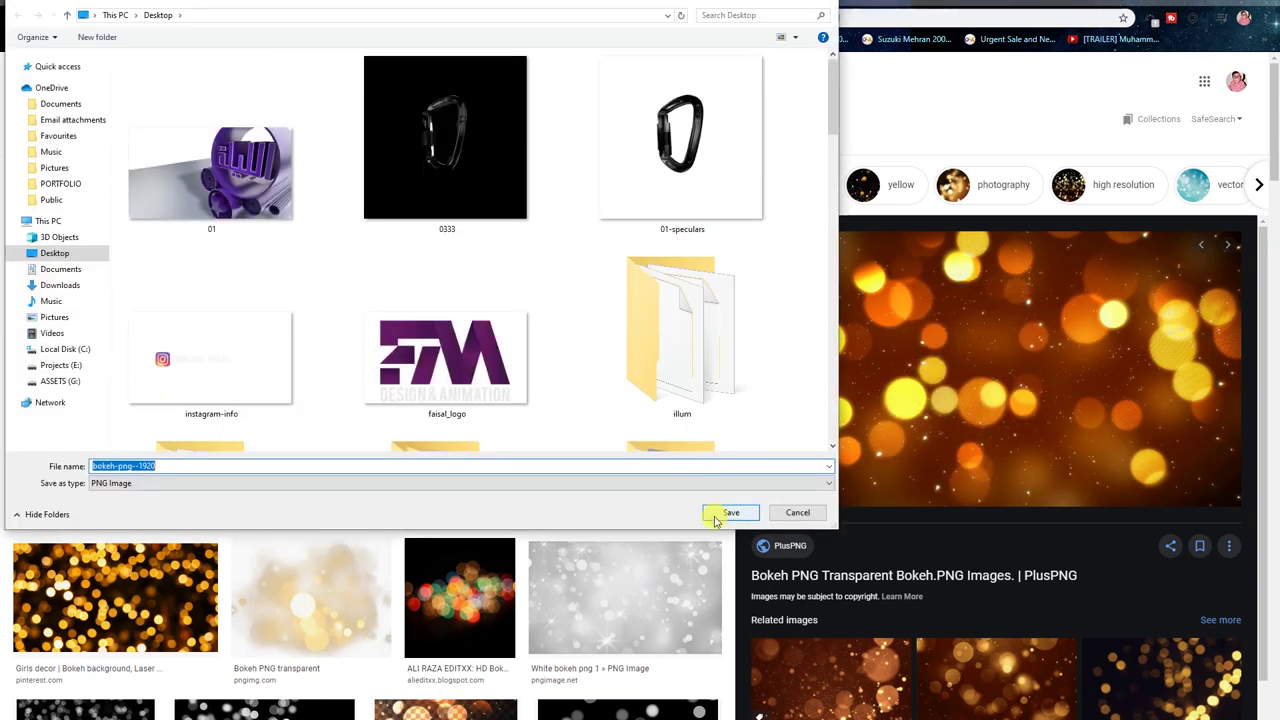
{"action": "left_click", "coordinate": [716, 516]}
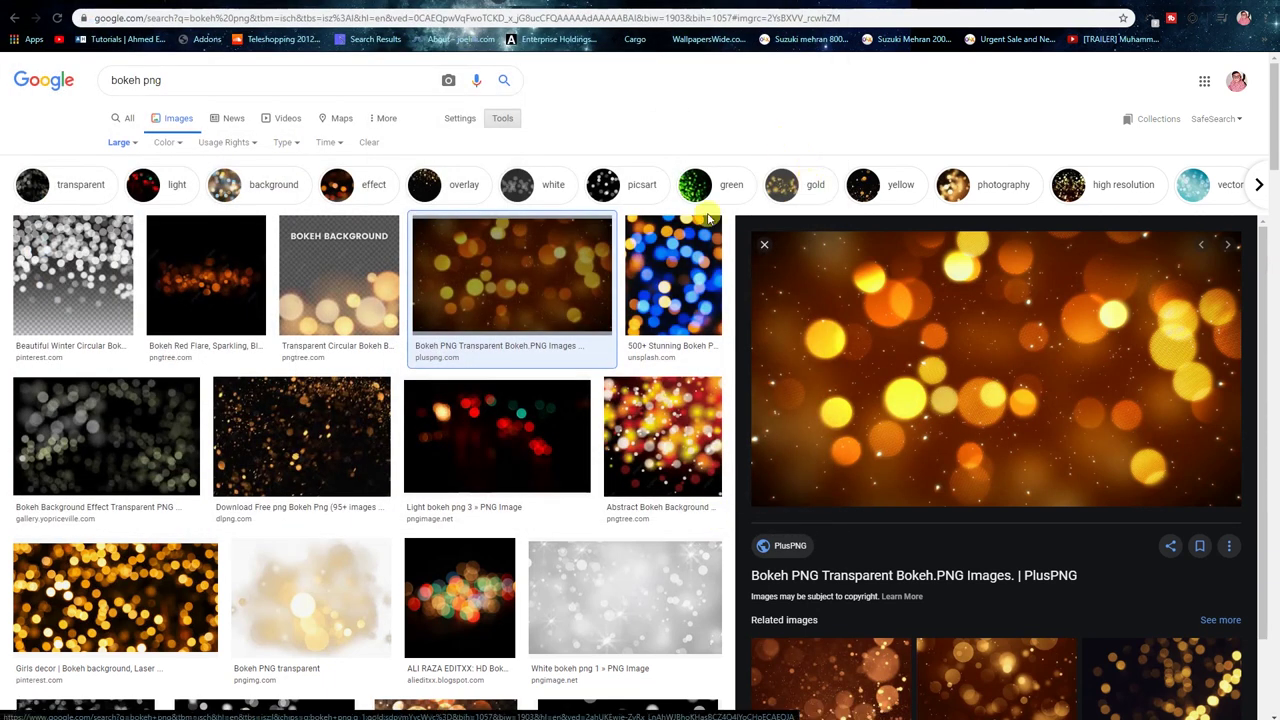
{"action": "left_click", "coordinate": [40, 190]}
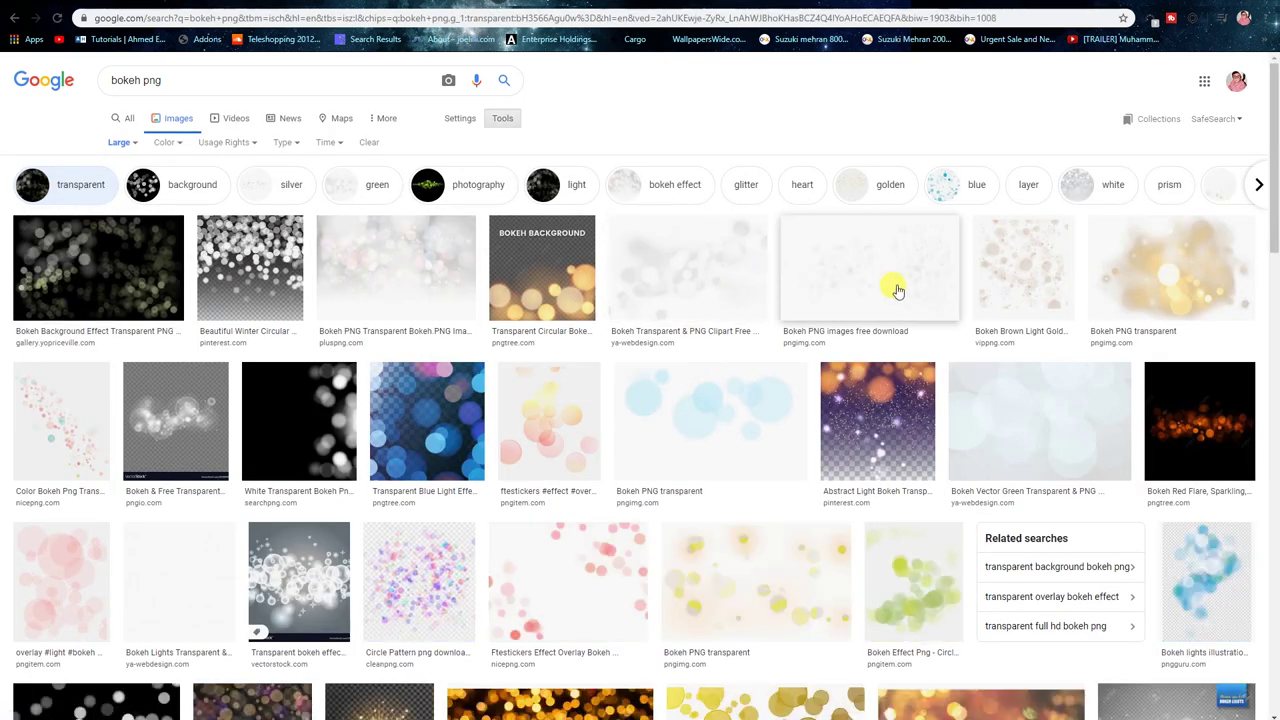
{"action": "scroll", "coordinate": [890, 295], "scroll_direction": "down", "scroll_amount": 1}
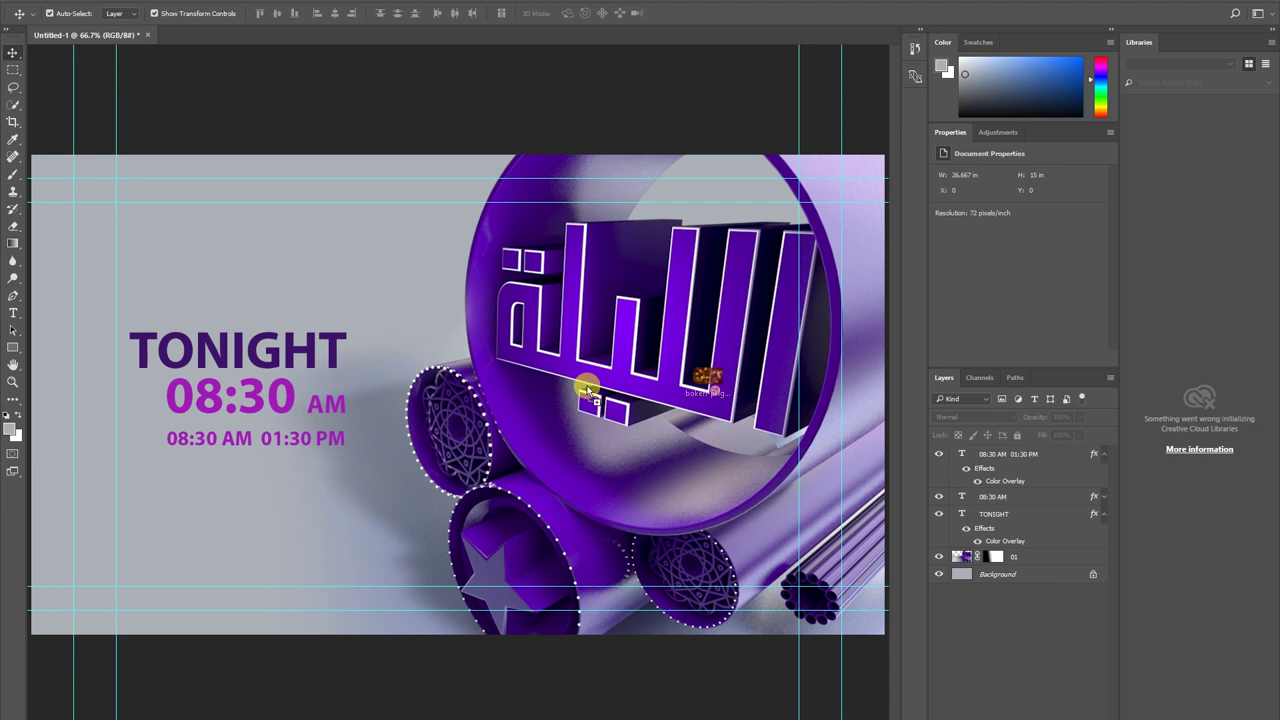
Place bokeh-png--1920 over the poster and set its layer opacity to 37%.
{"action": "left_click_drag", "start_coordinate": [580, 371], "coordinate": [500, 390]}
{"action": "key", "text": "Return"}
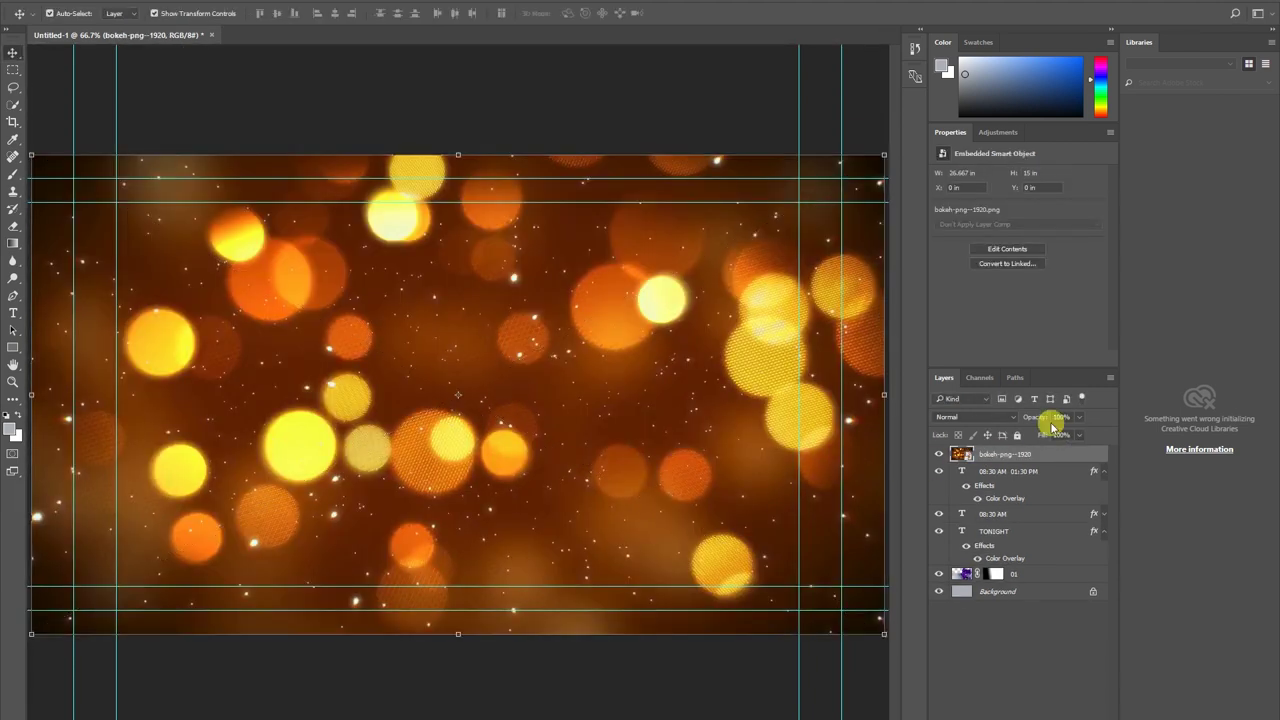
{"action": "left_click_drag", "start_coordinate": [1079, 417], "coordinate": [1053, 436]}
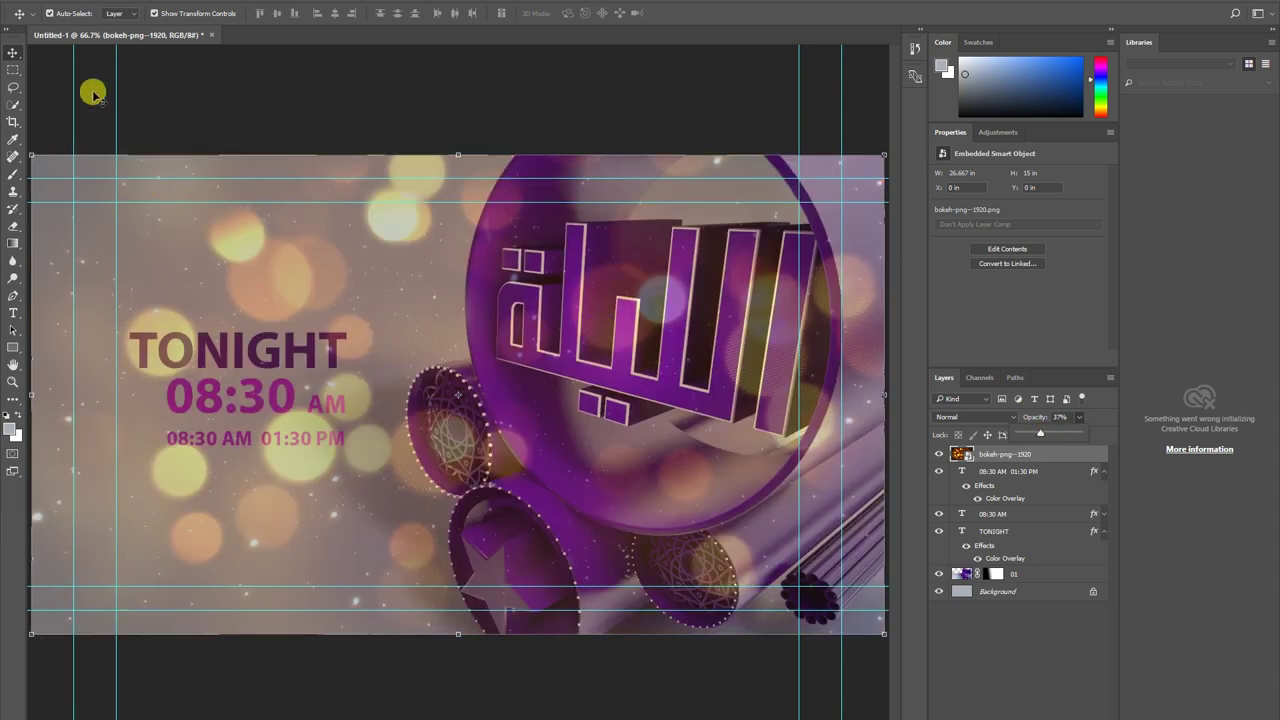
{"action": "left_click", "coordinate": [90, 1]}
{"action": "mouse_move", "coordinate": [109, 26]}
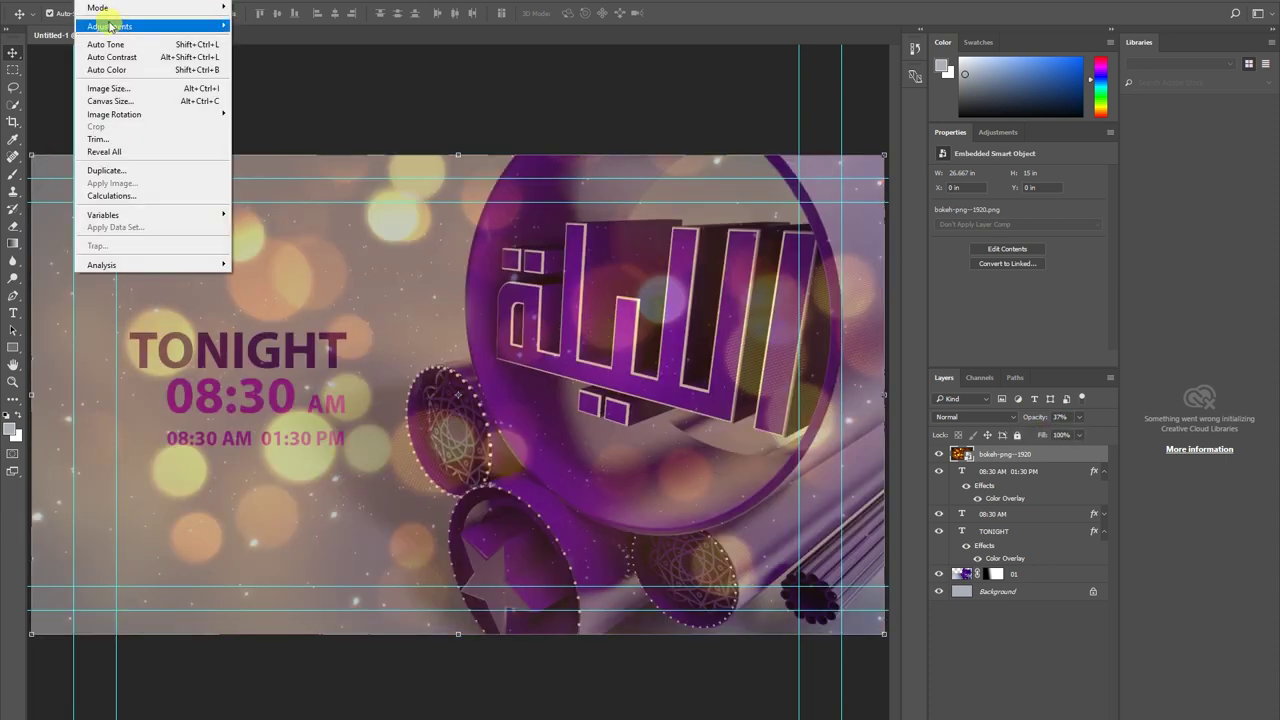
Apply Hue/Saturation to the bokeh layer, shifting the hue until its lights turn purple.
{"action": "left_click", "coordinate": [270, 95]}
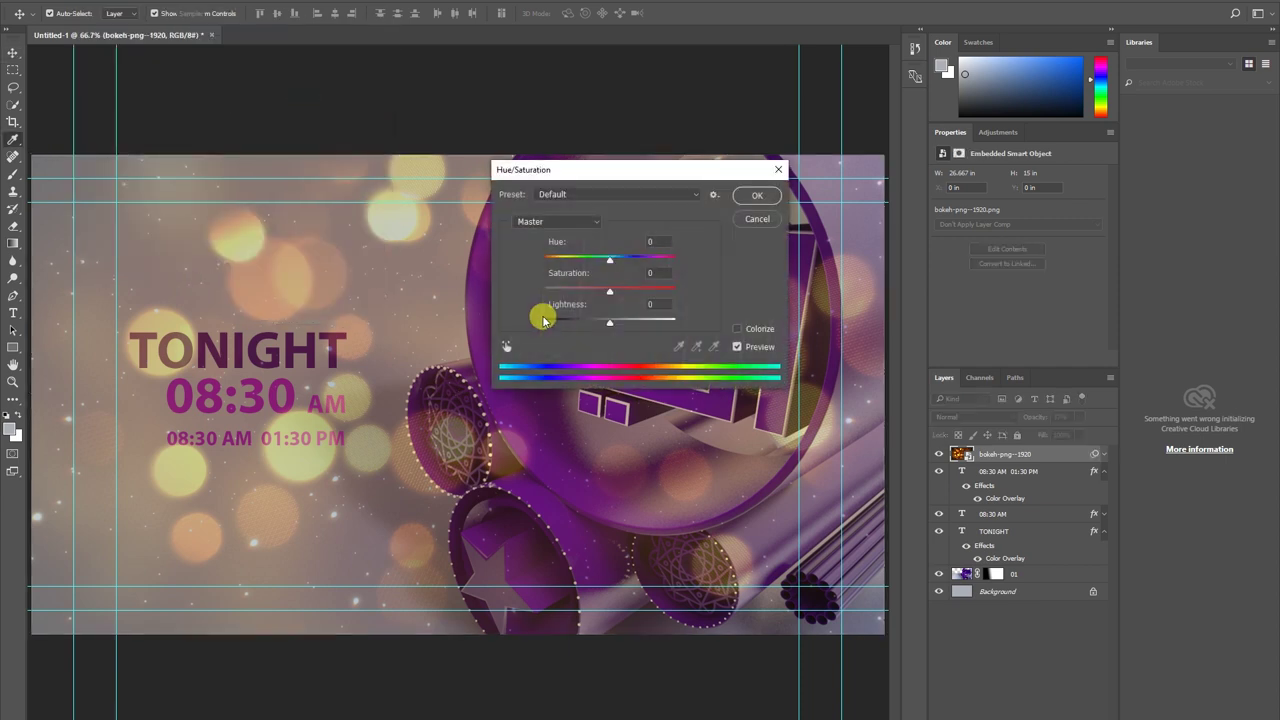
{"action": "mouse_move", "coordinate": [610, 259]}
{"action": "left_mouse_down"}
{"action": "mouse_move", "coordinate": [648, 261]}
{"action": "mouse_move", "coordinate": [563, 265]}
{"action": "left_mouse_up"}
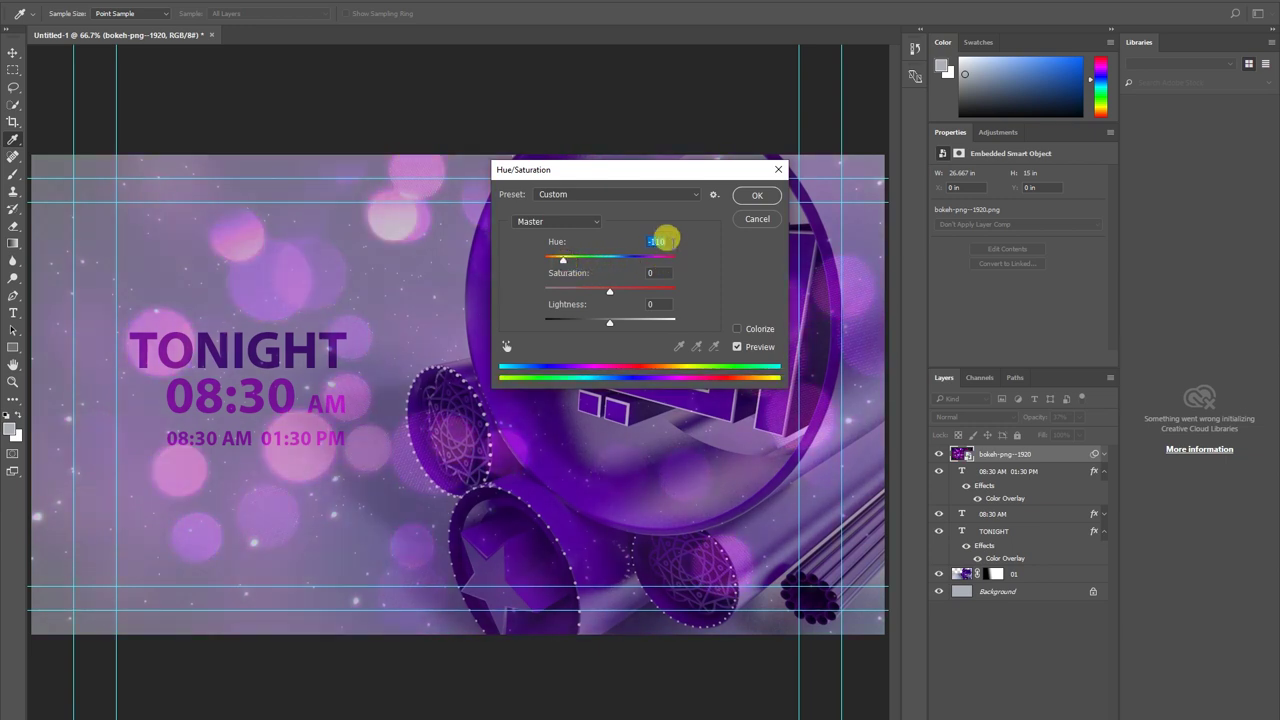
{"action": "left_click", "coordinate": [757, 195]}
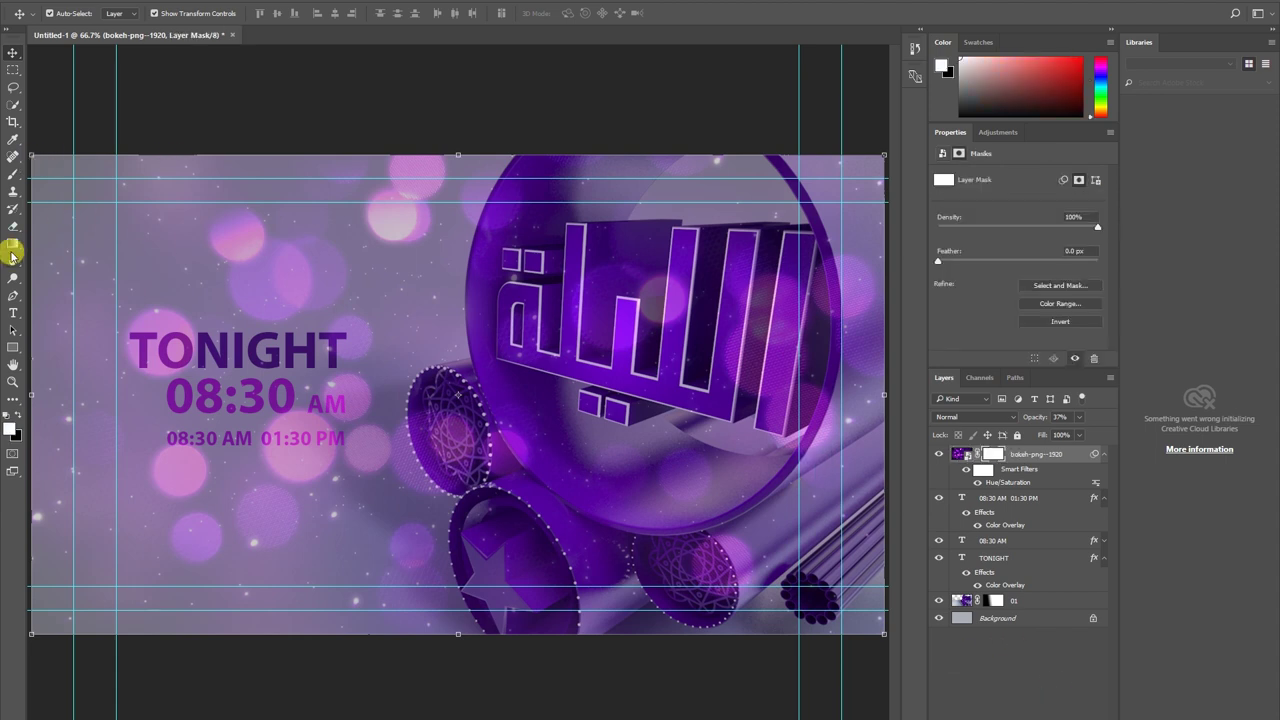
Add a layer mask to the bokeh layer and fade it out toward the bottom with a gradient.
{"action": "left_click", "coordinate": [11, 245]}
{"action": "left_click_drag", "start_coordinate": [446, 149], "coordinate": [452, 346]}
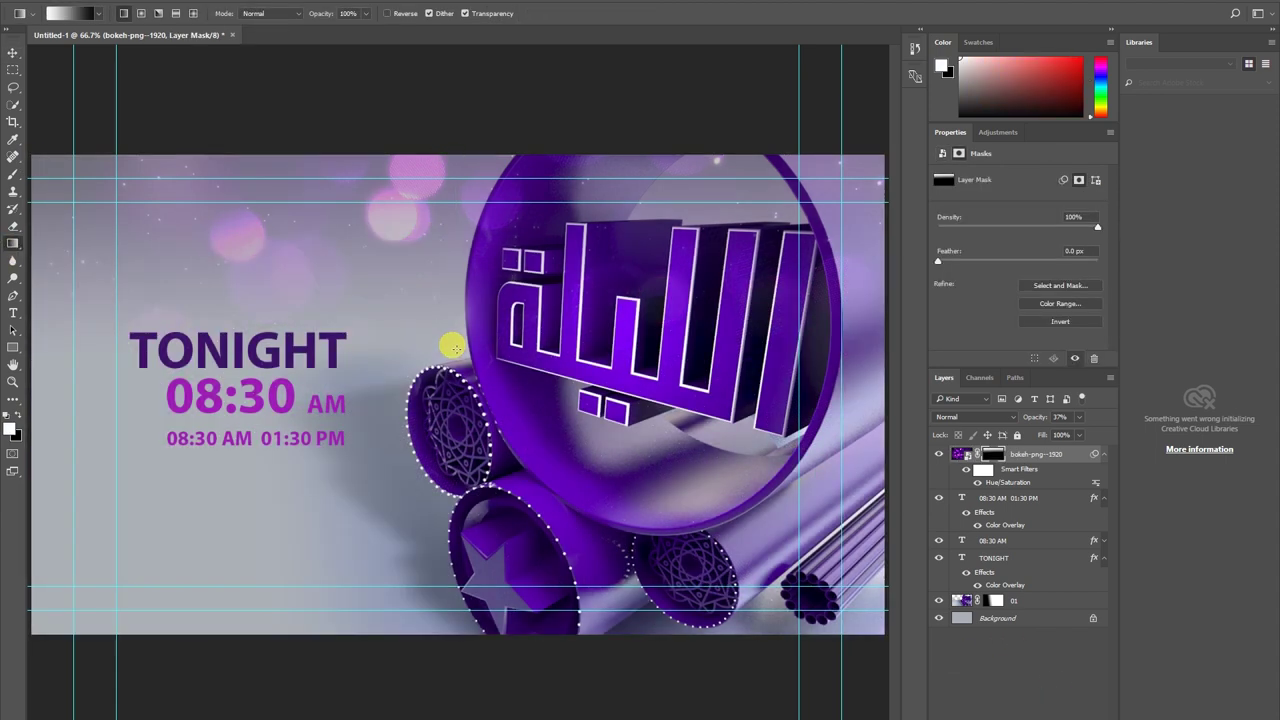
{"action": "left_click_drag", "start_coordinate": [439, 169], "coordinate": [440, 358]}
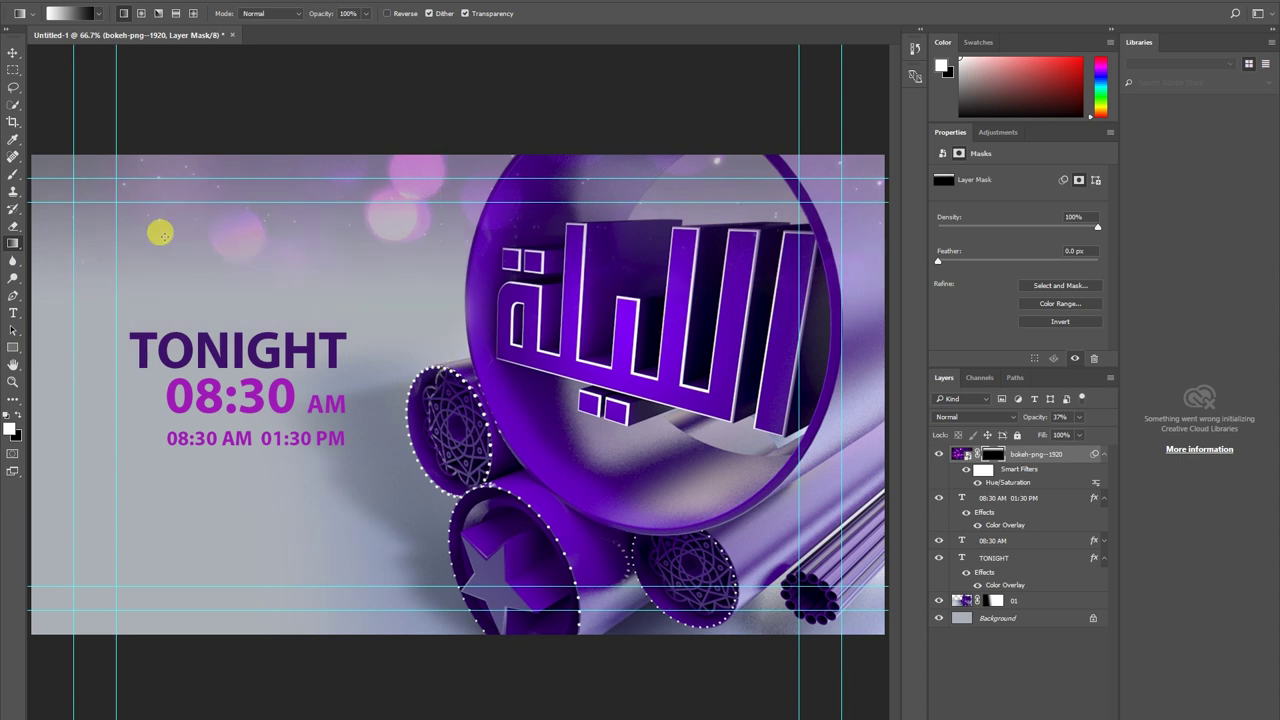
Raise the bokeh layer to 100% opacity, move it up, and redraw the mask gradient.
{"action": "left_click", "coordinate": [11, 54]}
{"action": "left_click_drag", "start_coordinate": [1082, 434], "coordinate": [1125, 437]}
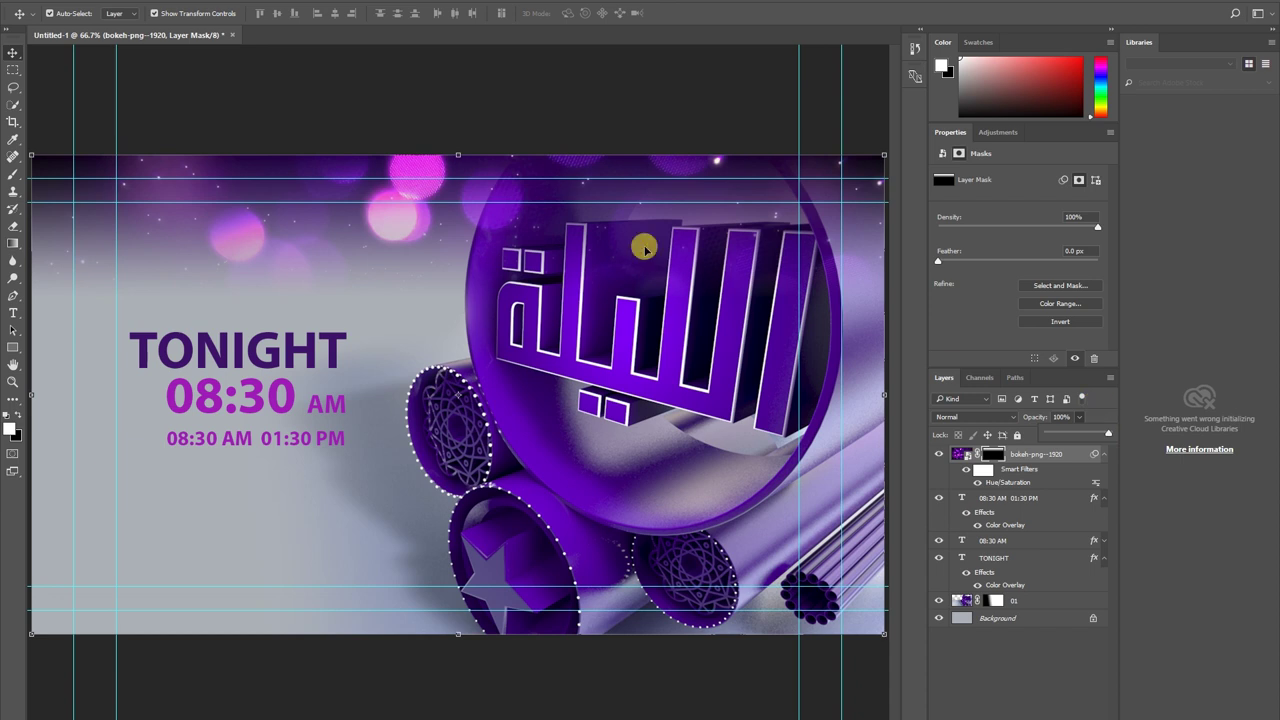
{"action": "left_click_drag", "start_coordinate": [418, 174], "coordinate": [415, 143]}
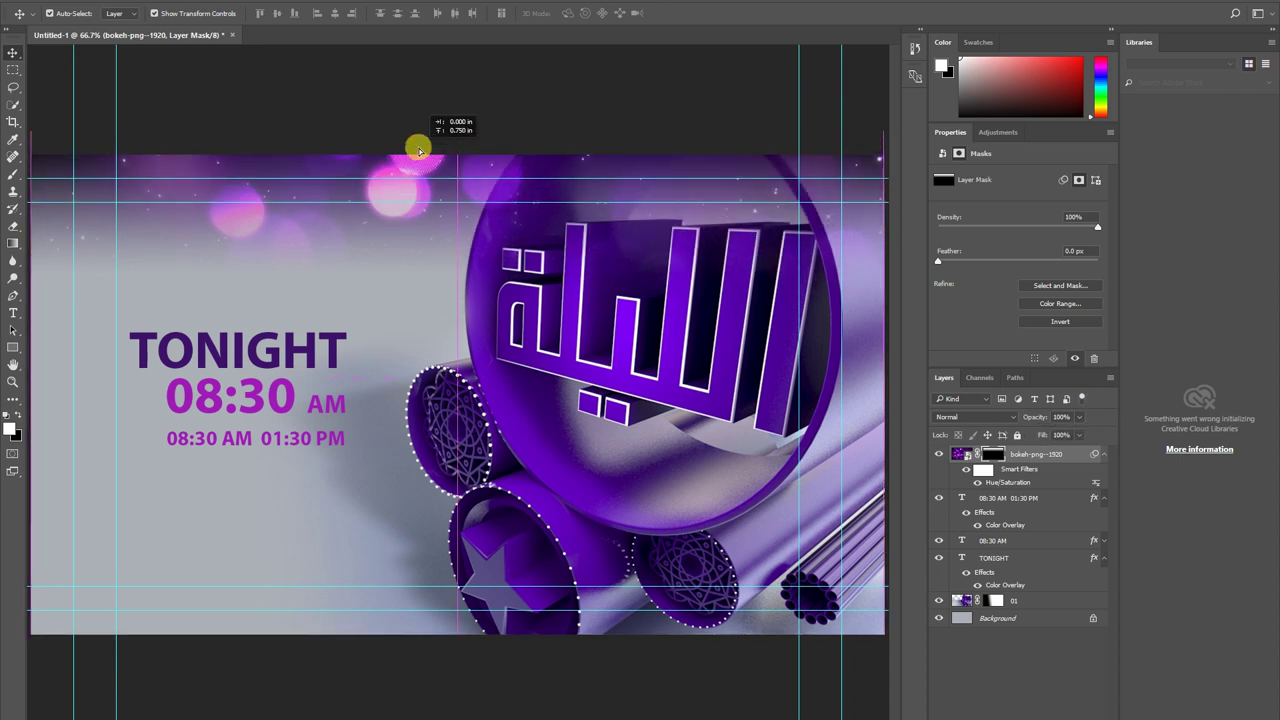
{"action": "left_click", "coordinate": [13, 243]}
{"action": "mouse_move", "coordinate": [403, 196]}
{"action": "left_mouse_down"}
{"action": "mouse_move", "coordinate": [418, 267]}
{"action": "mouse_move", "coordinate": [412, 104]}
{"action": "mouse_move", "coordinate": [417, 165]}
{"action": "left_mouse_up"}
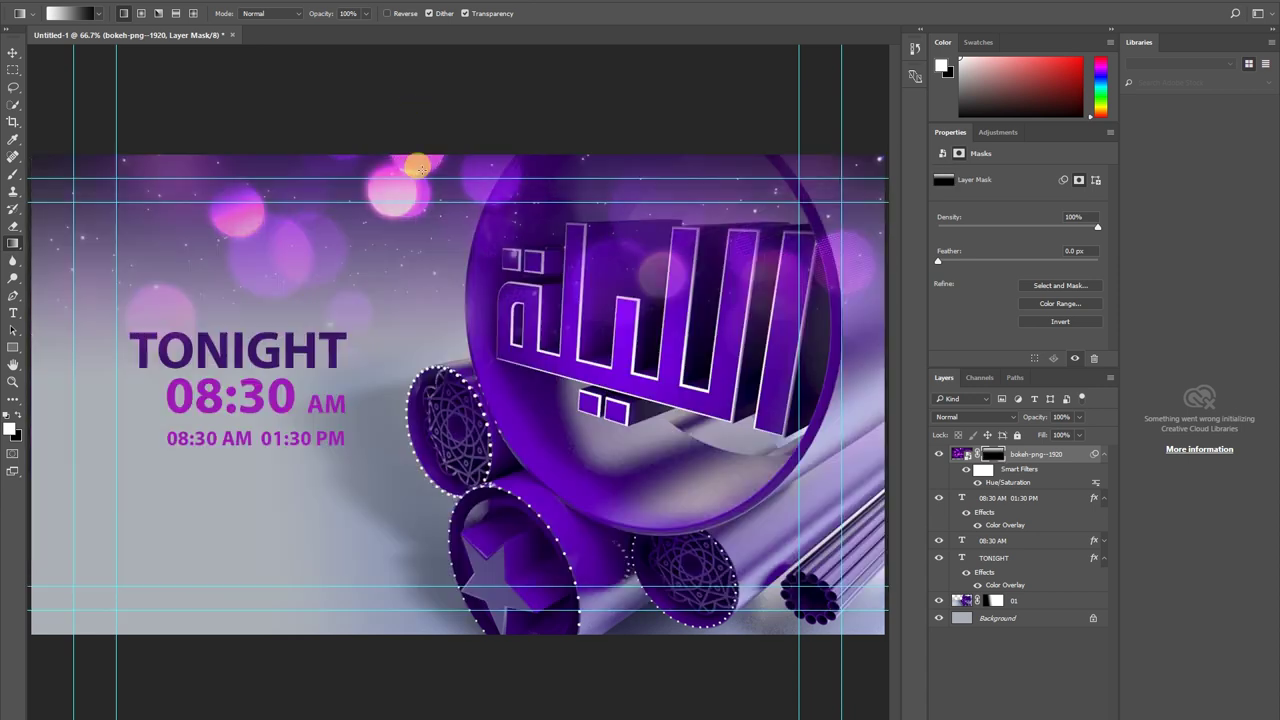
{"action": "left_click_drag", "start_coordinate": [405, 398], "coordinate": [417, 289]}
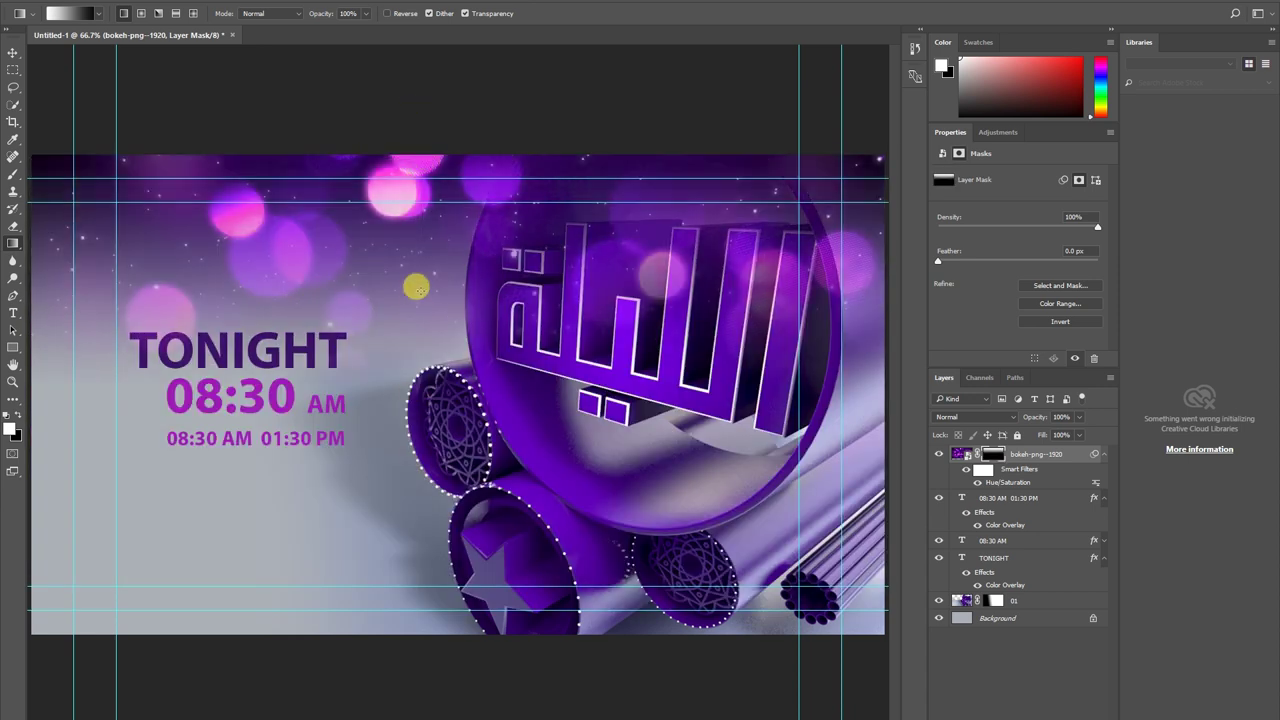
Free-transform the bokeh overlay smaller and move it up toward the top right.
{"action": "left_click", "coordinate": [13, 52]}
{"action": "left_click_drag", "start_coordinate": [31, 130], "coordinate": [368, 320]}
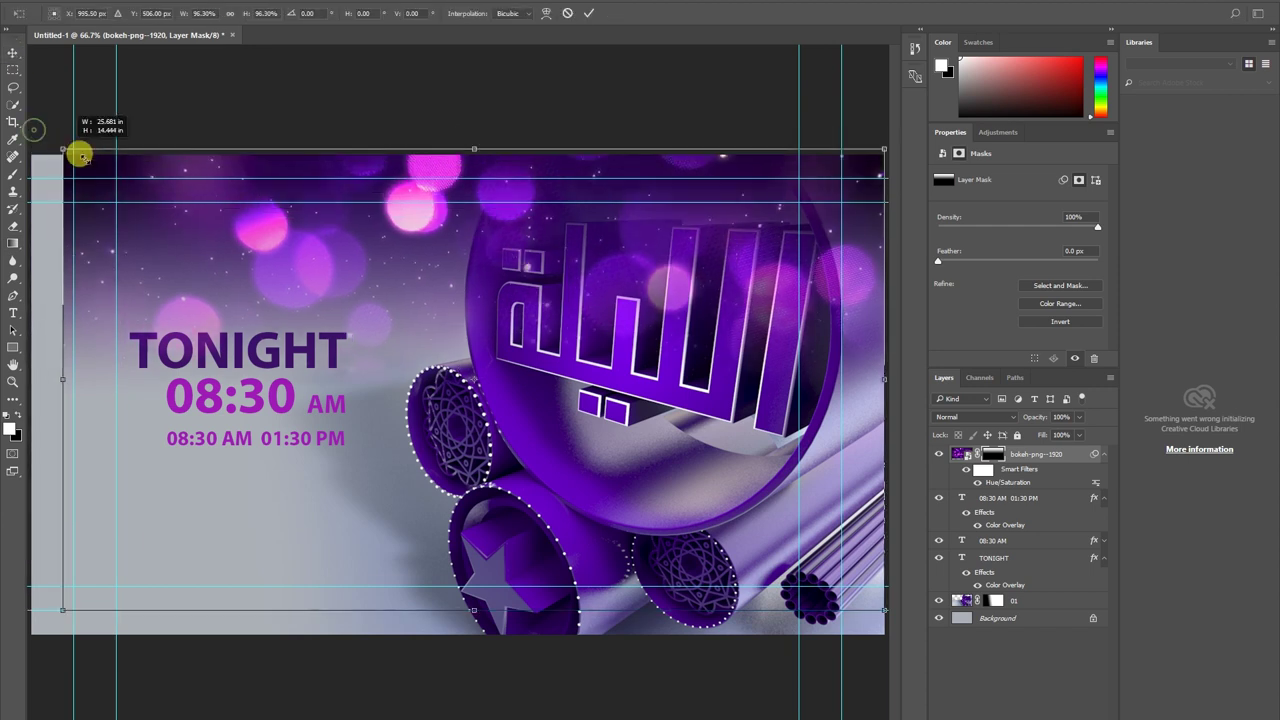
{"action": "mouse_move", "coordinate": [519, 388]}
{"action": "left_mouse_down"}
{"action": "mouse_move", "coordinate": [551, 251]}
{"action": "mouse_move", "coordinate": [520, 206]}
{"action": "mouse_move", "coordinate": [527, 240]}
{"action": "left_mouse_up"}
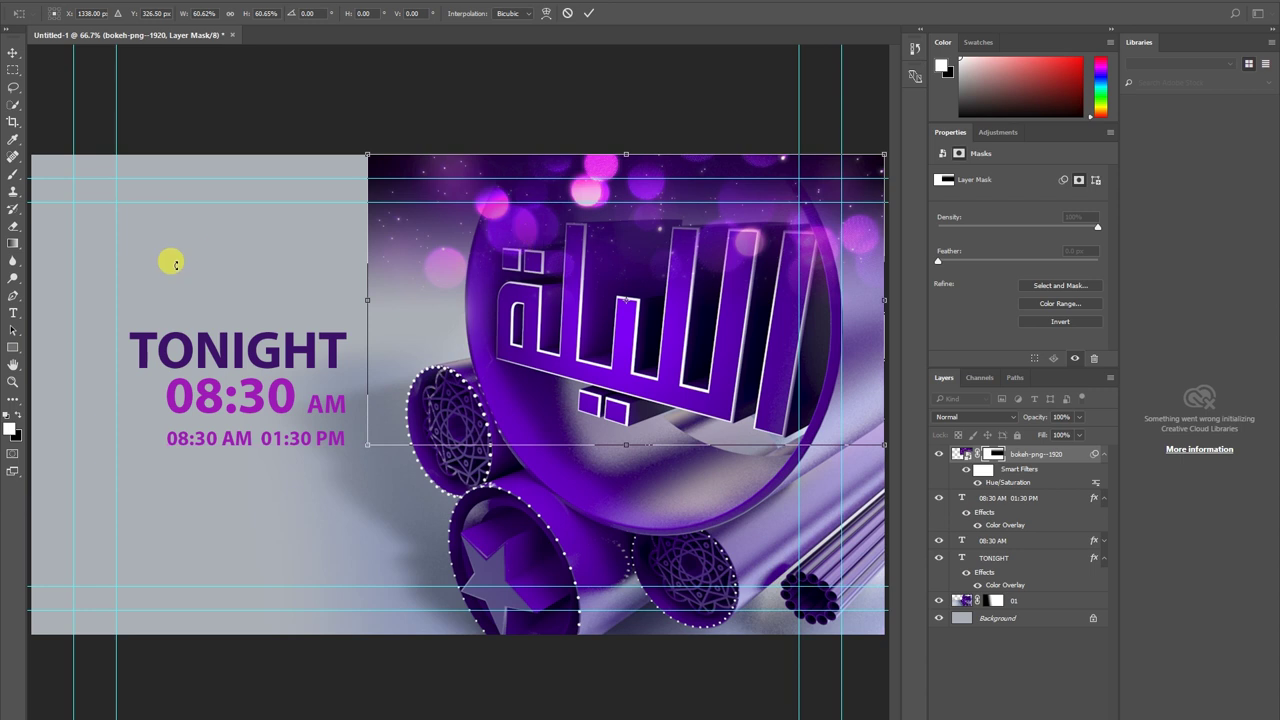
{"action": "key", "text": "Return"}
Redraw the bokeh mask with a black-to-white gradient from top right toward lower left.
{"action": "left_click", "coordinate": [13, 243]}
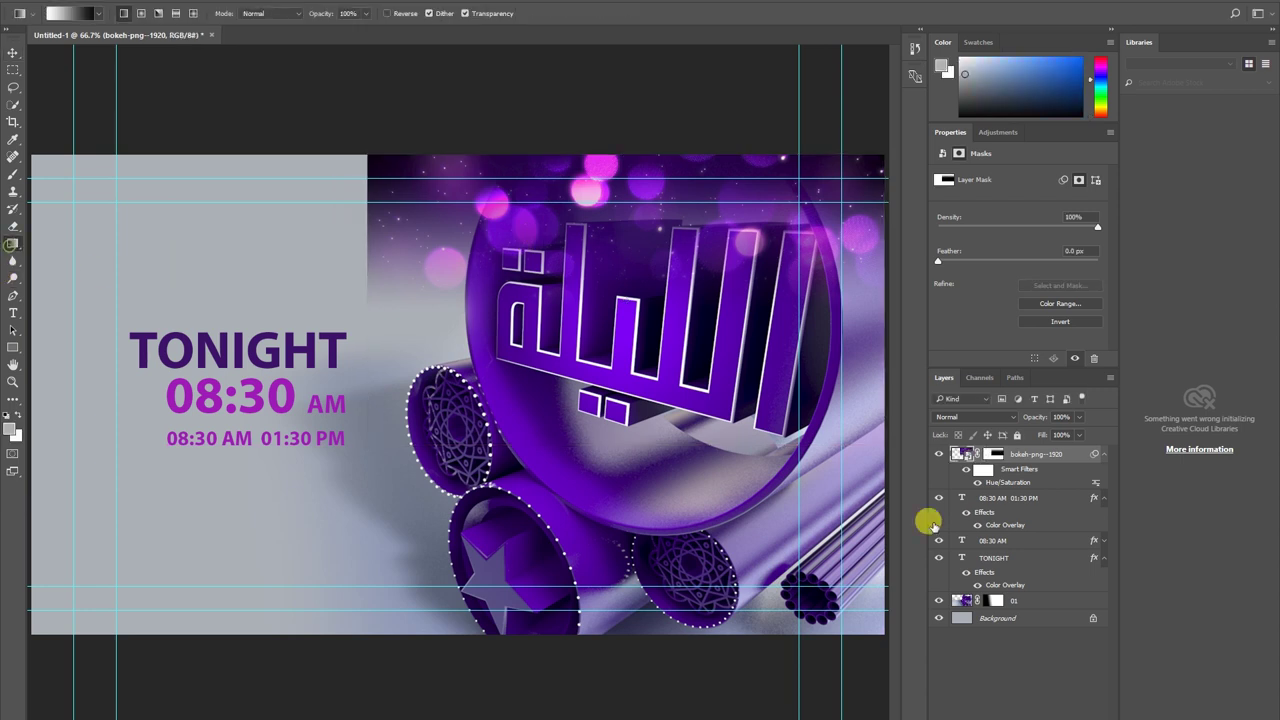
{"action": "left_click", "coordinate": [988, 453]}
{"action": "key", "text": "d"}
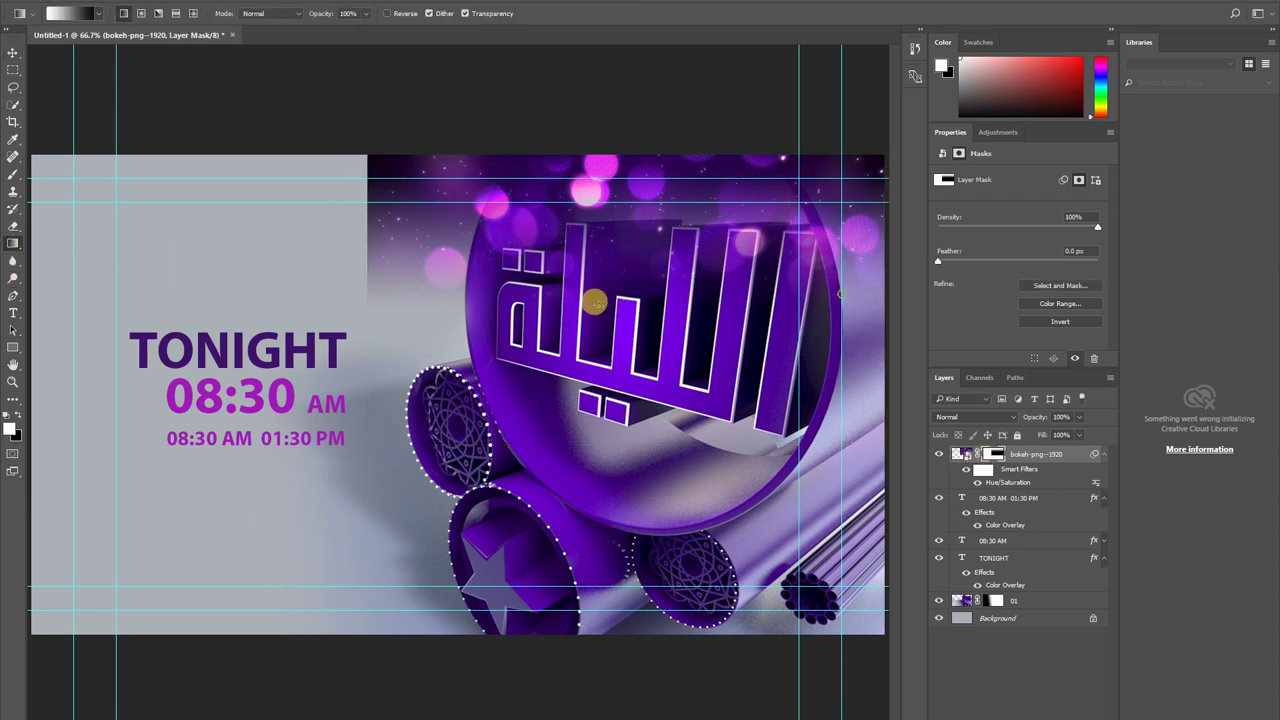
{"action": "left_click_drag", "start_coordinate": [595, 302], "coordinate": [595, 302]}
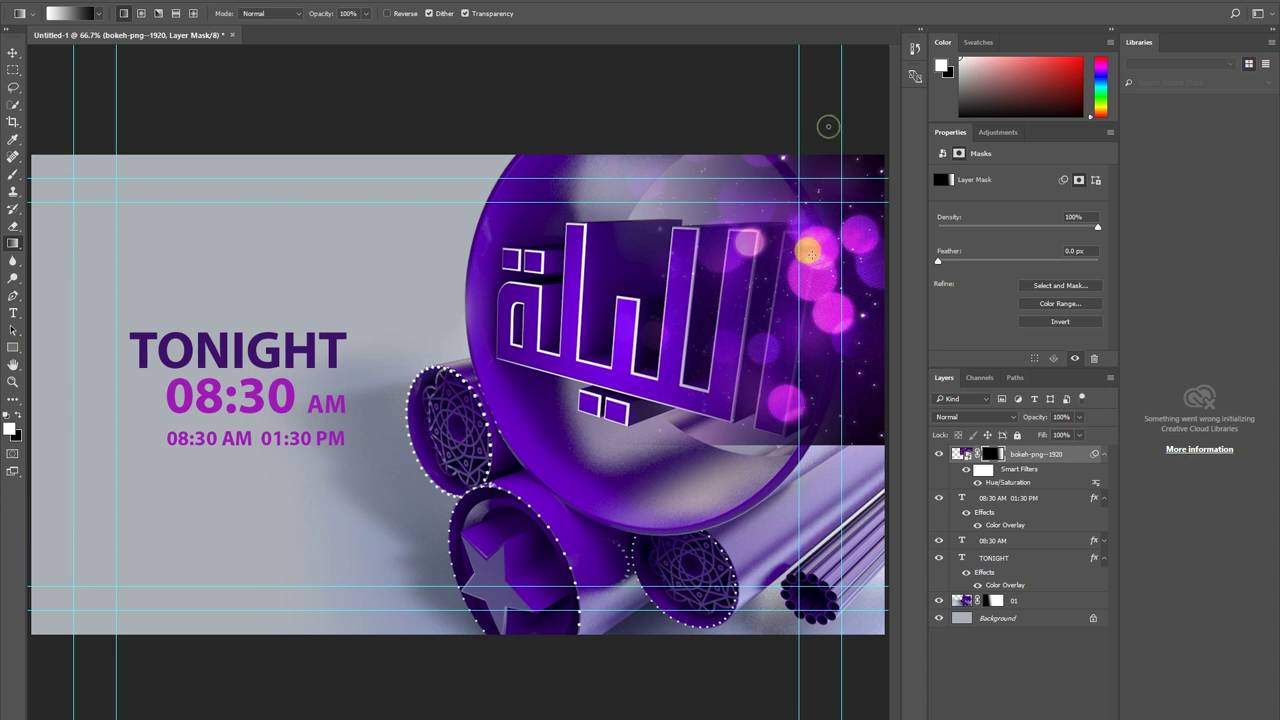
{"action": "key", "text": "ctrl+z"}
{"action": "left_click_drag", "start_coordinate": [730, 128], "coordinate": [755, 265]}
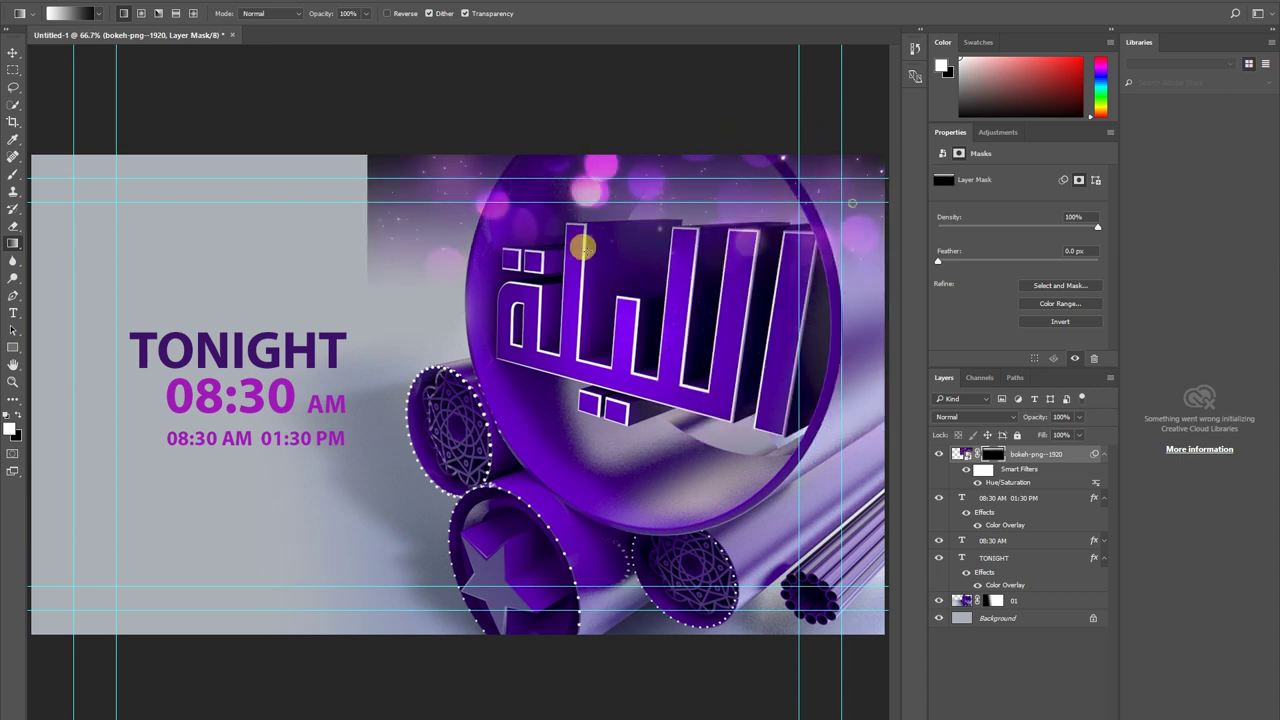
{"action": "key", "text": "ctrl+z"}
{"action": "left_click_drag", "start_coordinate": [826, 111], "coordinate": [691, 240]}
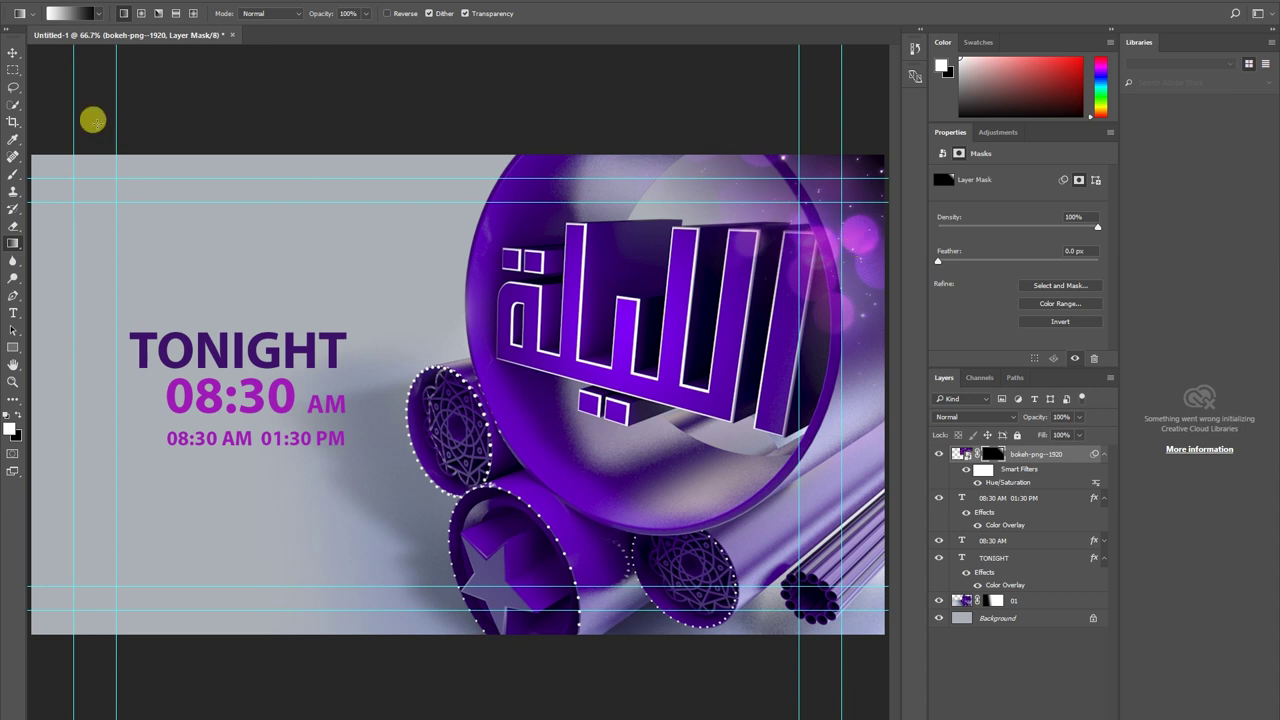
Reselect the bokeh layer with its image targeted instead of its mask.
{"action": "left_click", "coordinate": [13, 52]}
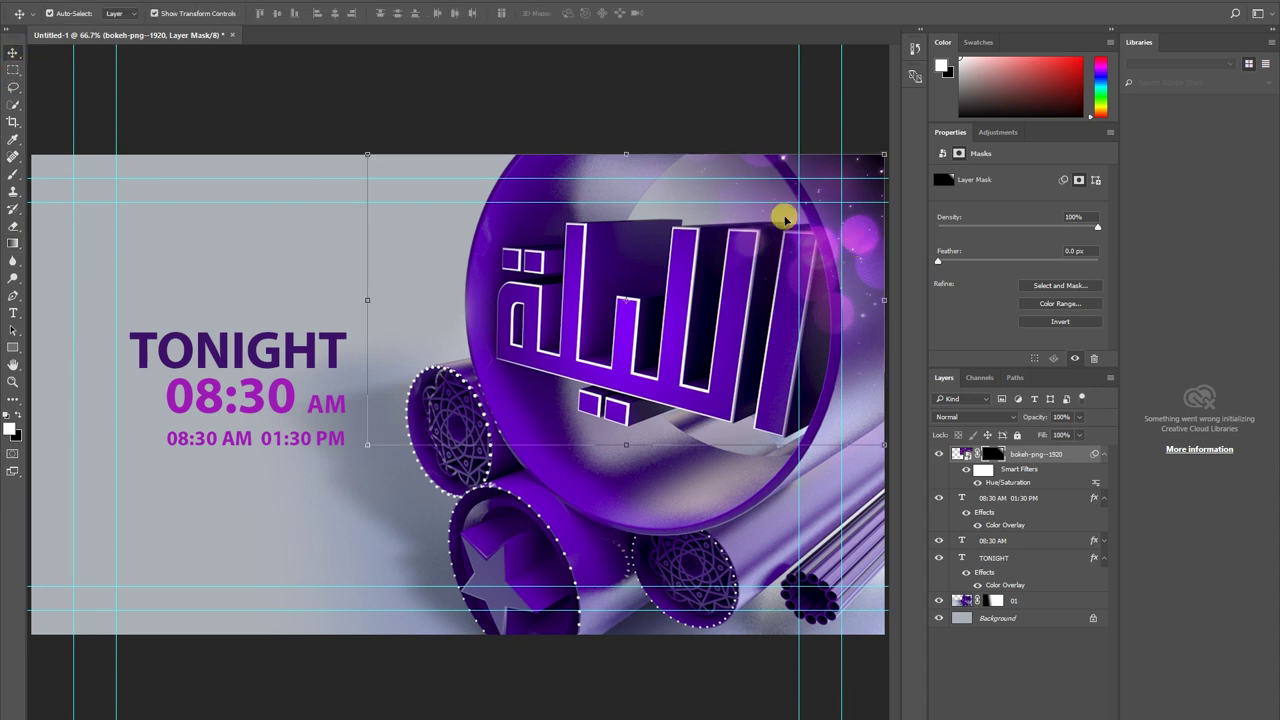
{"action": "left_click", "coordinate": [994, 628]}
{"action": "left_click", "coordinate": [1065, 455]}
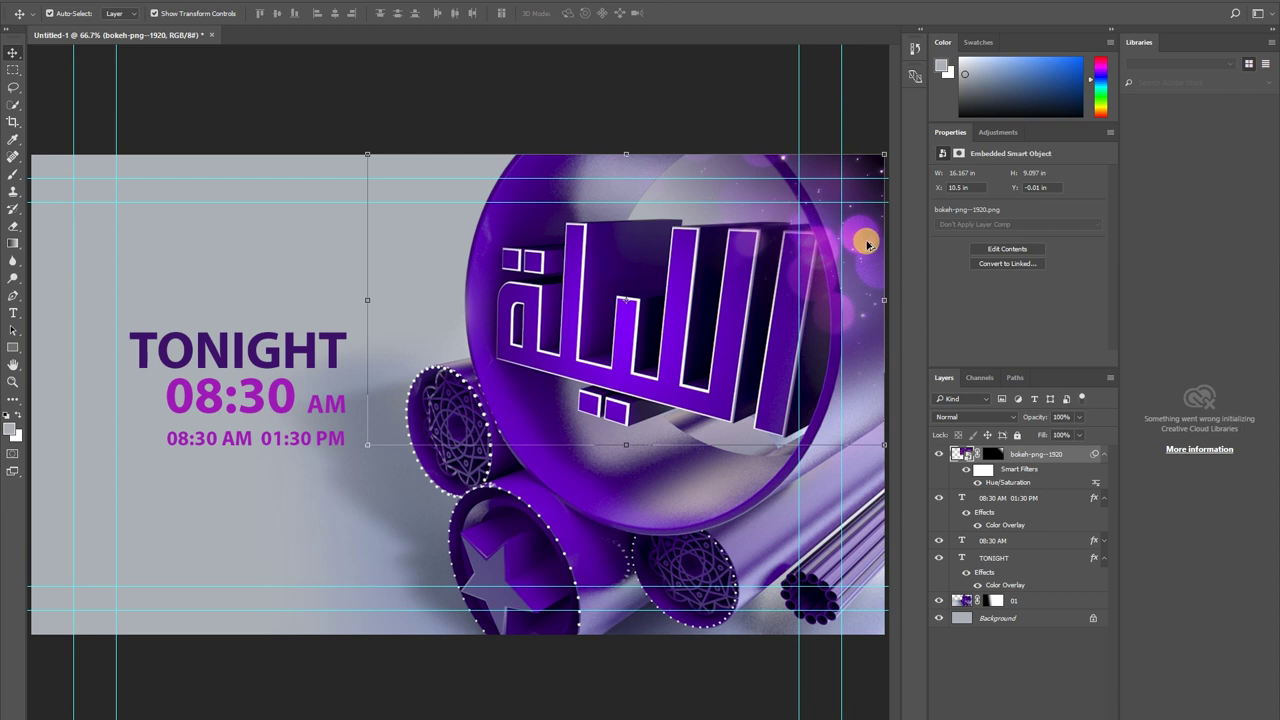
Alt-drag a duplicate of the bokeh layer to the left and rotate the copy slightly.
{"action": "left_click_drag", "start_coordinate": [867, 244], "coordinate": [608, 208], "text": "alt"}
{"action": "left_click", "coordinate": [609, 142]}
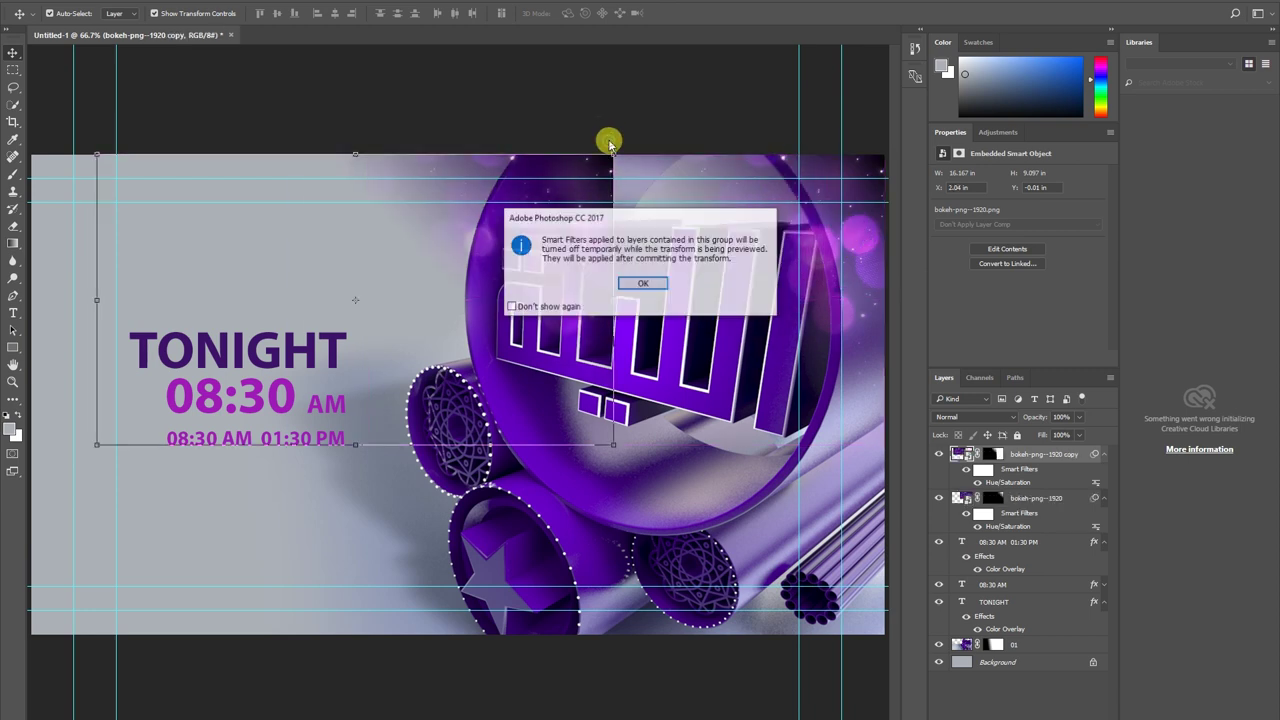
{"action": "left_click", "coordinate": [643, 283]}
{"action": "mouse_move", "coordinate": [609, 129]}
{"action": "left_mouse_down"}
{"action": "mouse_move", "coordinate": [595, 118]}
{"action": "mouse_move", "coordinate": [230, 336]}
{"action": "mouse_move", "coordinate": [232, 366]}
{"action": "mouse_move", "coordinate": [102, 556]}
{"action": "mouse_move", "coordinate": [113, 553]}
{"action": "left_mouse_up"}
{"action": "key", "text": "Return"}
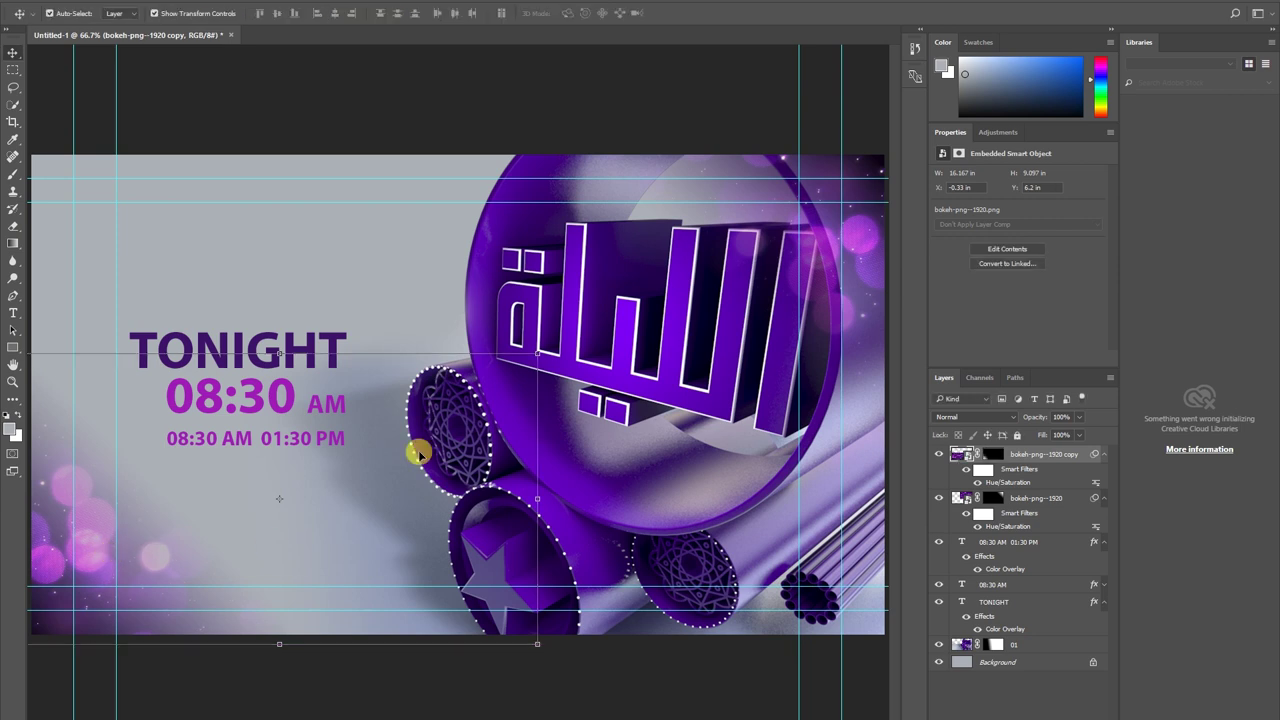
Enlarge the bokeh copy over the lower left and select its layer mask.
{"action": "mouse_move", "coordinate": [537, 350]}
{"action": "left_mouse_down"}
{"action": "mouse_move", "coordinate": [590, 343]}
{"action": "mouse_move", "coordinate": [700, 294]}
{"action": "left_mouse_up"}
{"action": "left_click", "coordinate": [650, 284]}
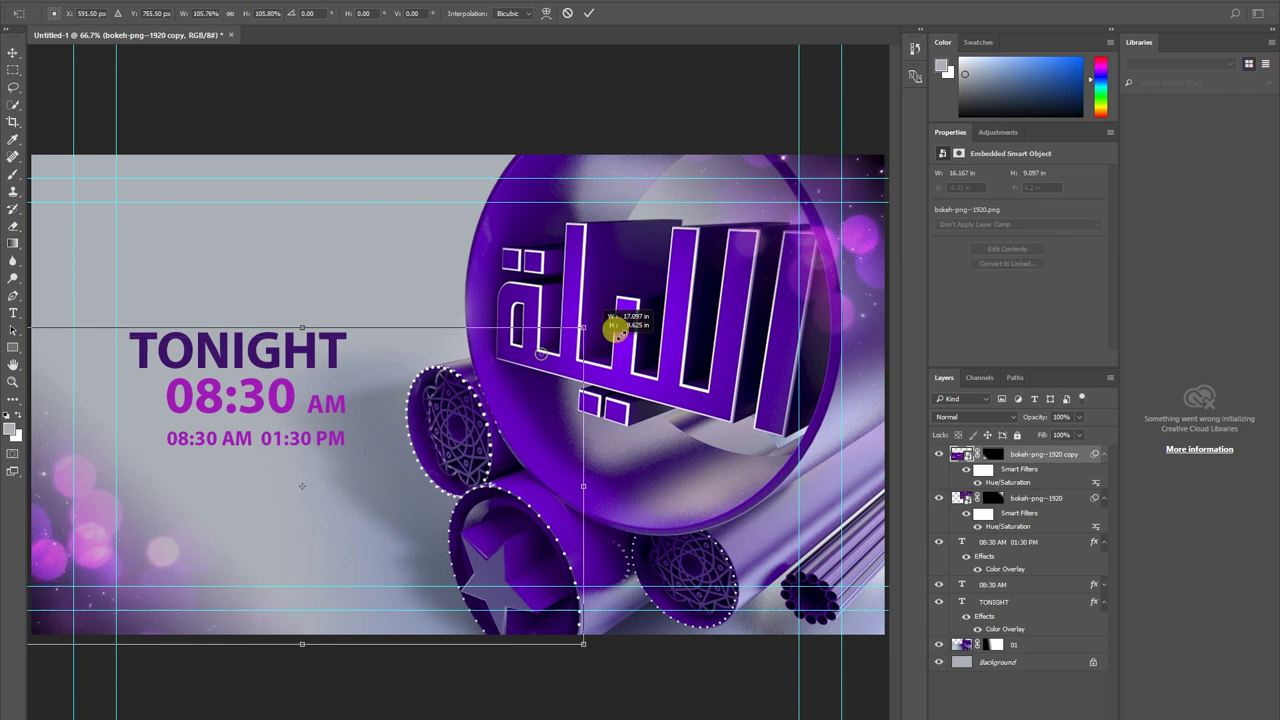
{"action": "key", "text": "Return"}
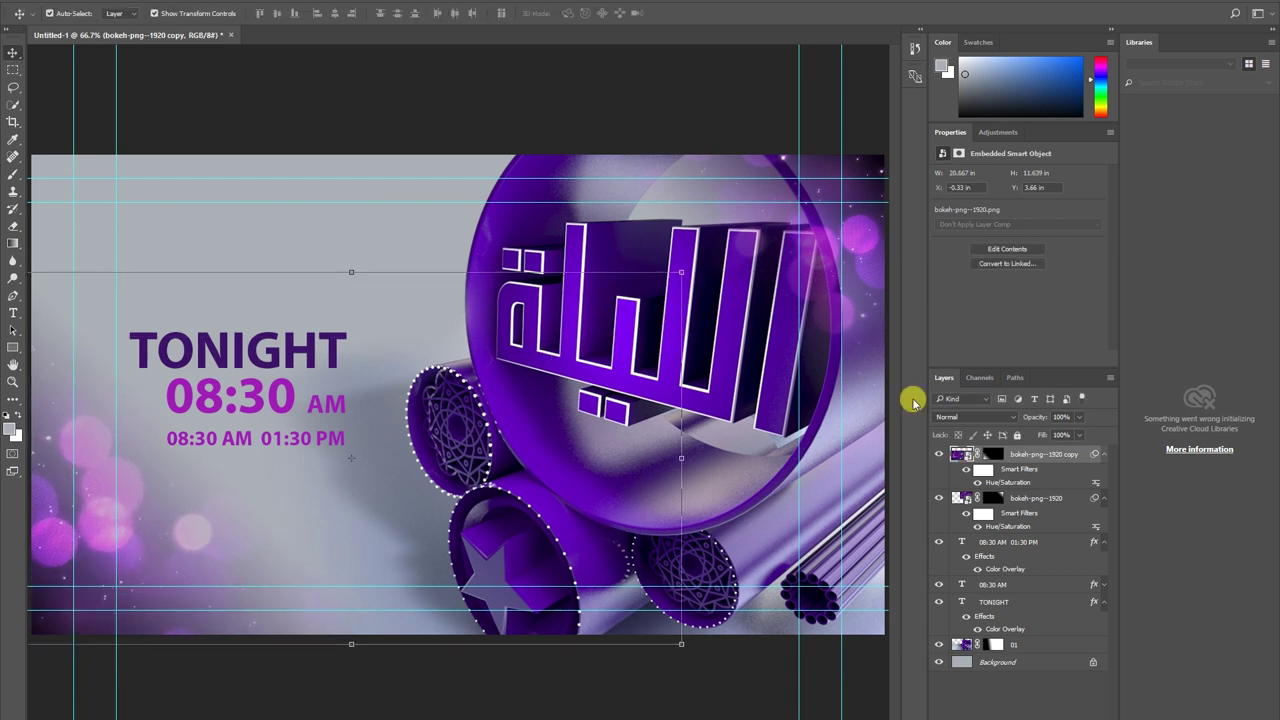
{"action": "left_click", "coordinate": [992, 454]}
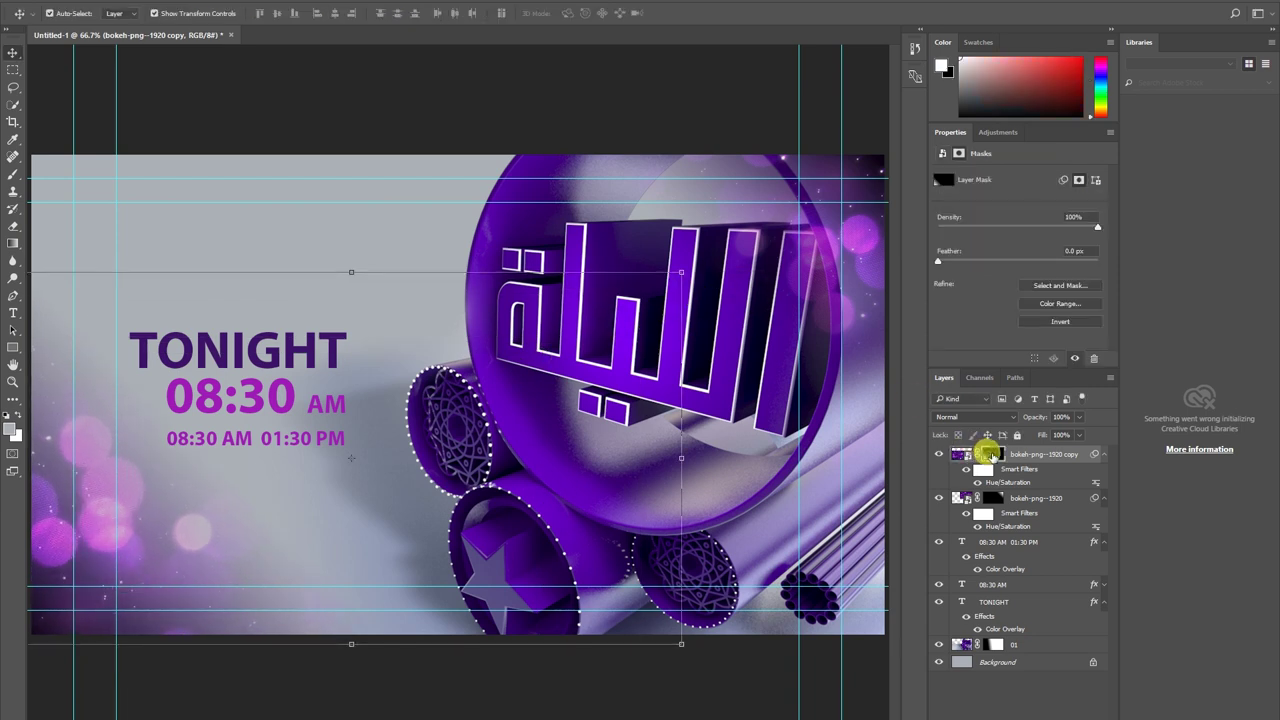
Draw a gradient on the copy's mask so the bokeh shows at lower left, fading toward the text.
{"action": "left_click", "coordinate": [13, 243]}
{"action": "left_click_drag", "start_coordinate": [55, 550], "coordinate": [274, 543]}
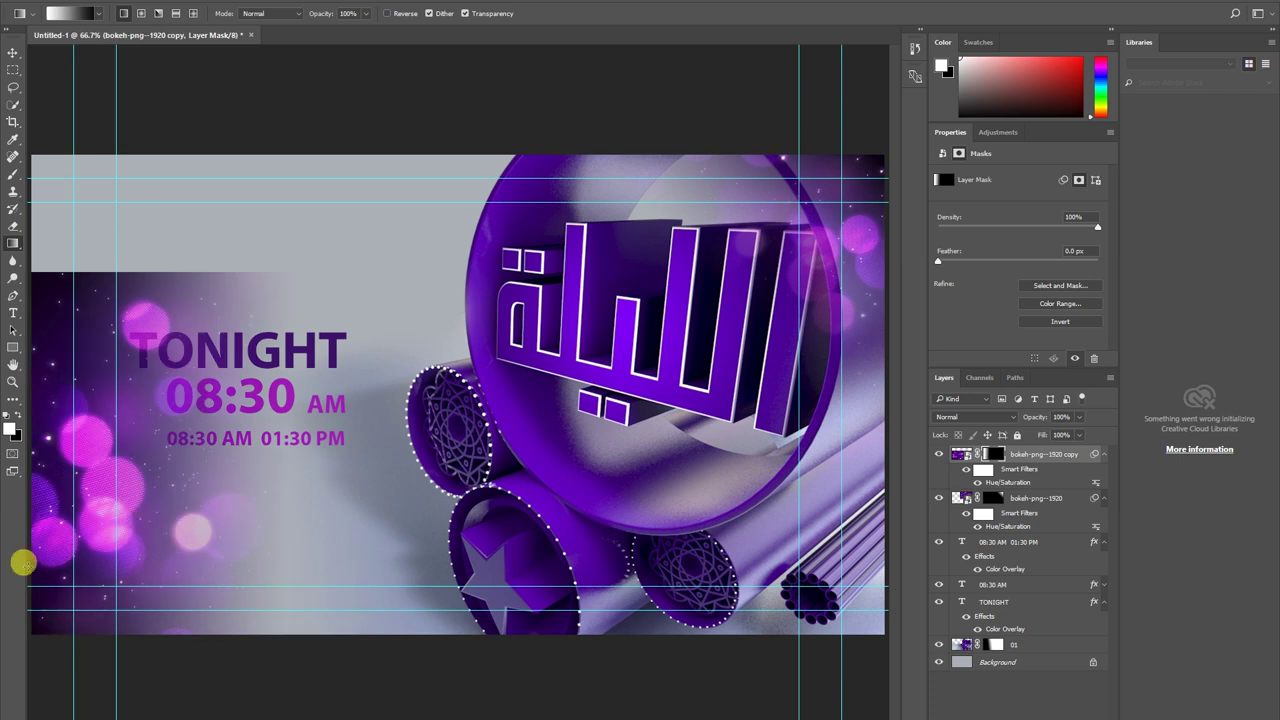
{"action": "left_click_drag", "start_coordinate": [23, 564], "coordinate": [312, 451]}
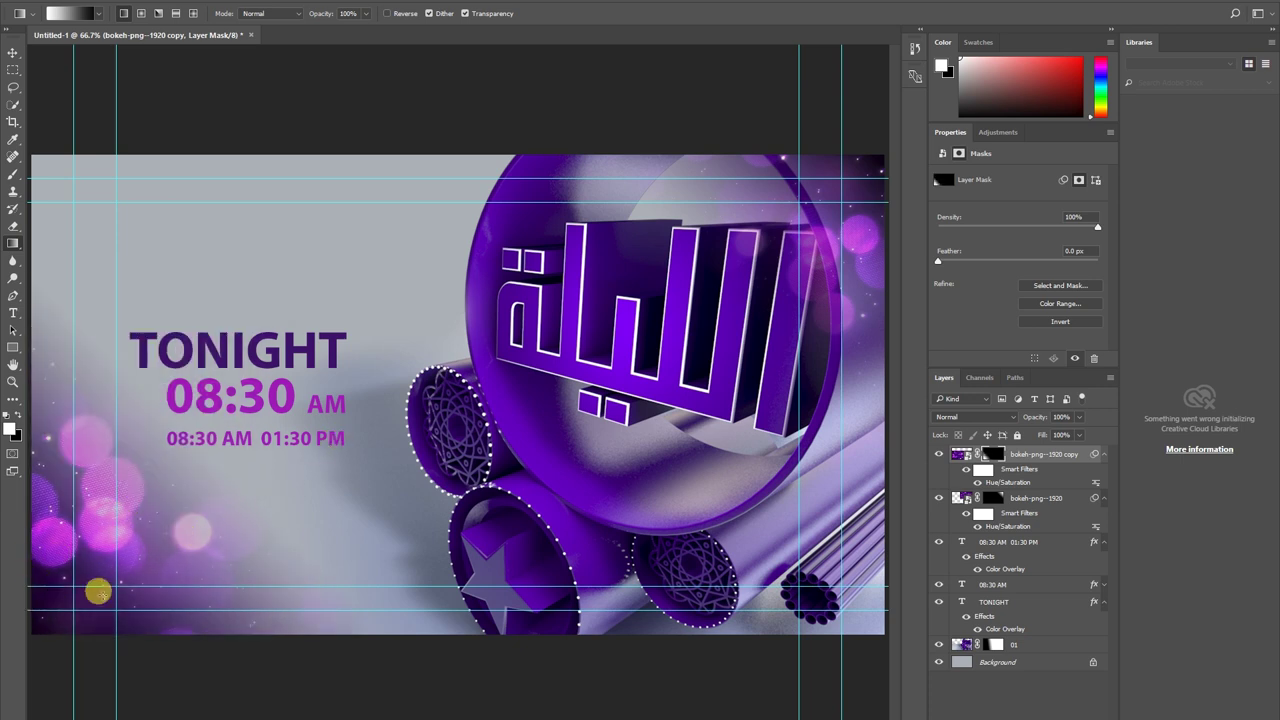
{"action": "left_click_drag", "start_coordinate": [98, 592], "coordinate": [362, 448]}
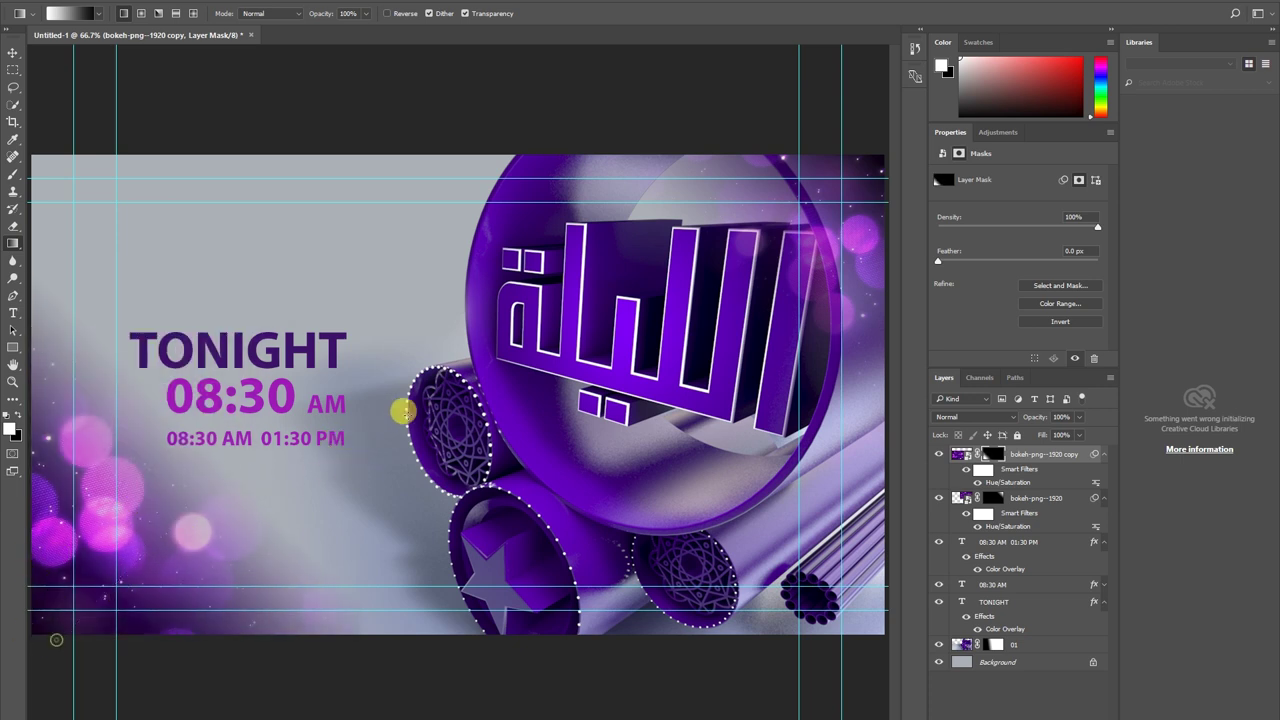
{"action": "left_click_drag", "start_coordinate": [56, 640], "coordinate": [404, 411]}
{"action": "left_click_drag", "start_coordinate": [128, 567], "coordinate": [380, 408]}
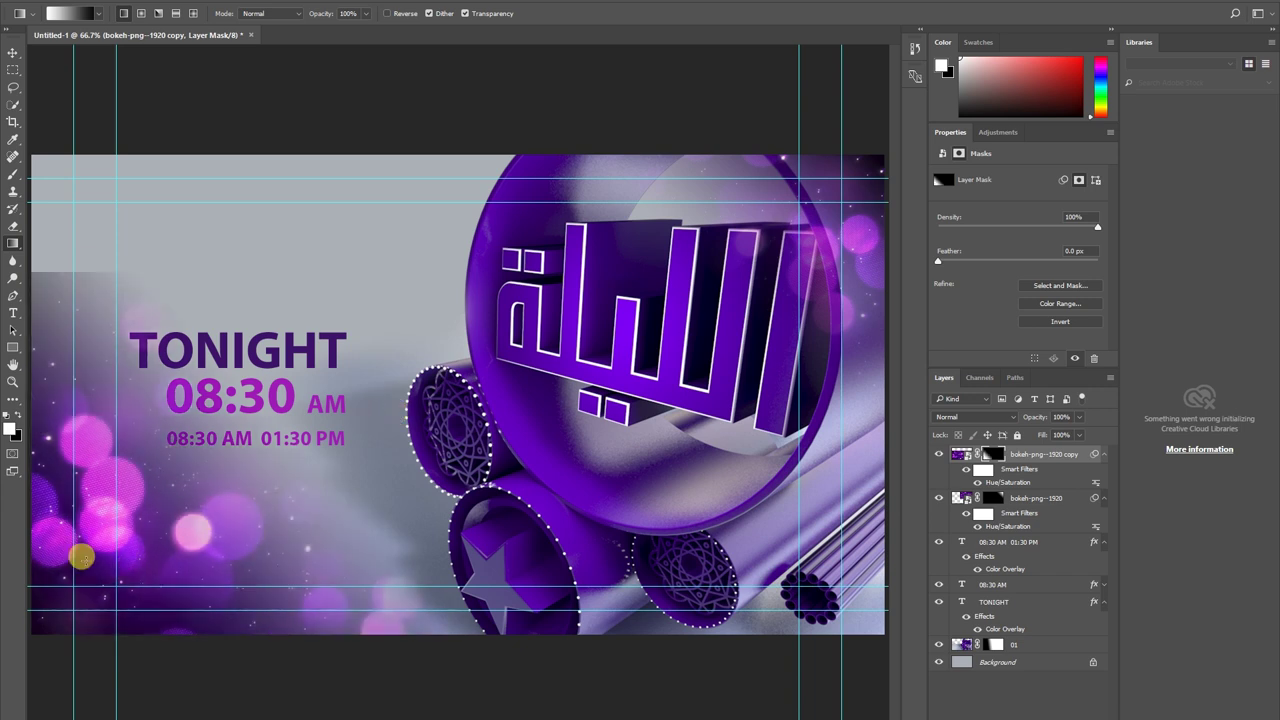
{"action": "left_click_drag", "start_coordinate": [44, 621], "coordinate": [423, 422]}
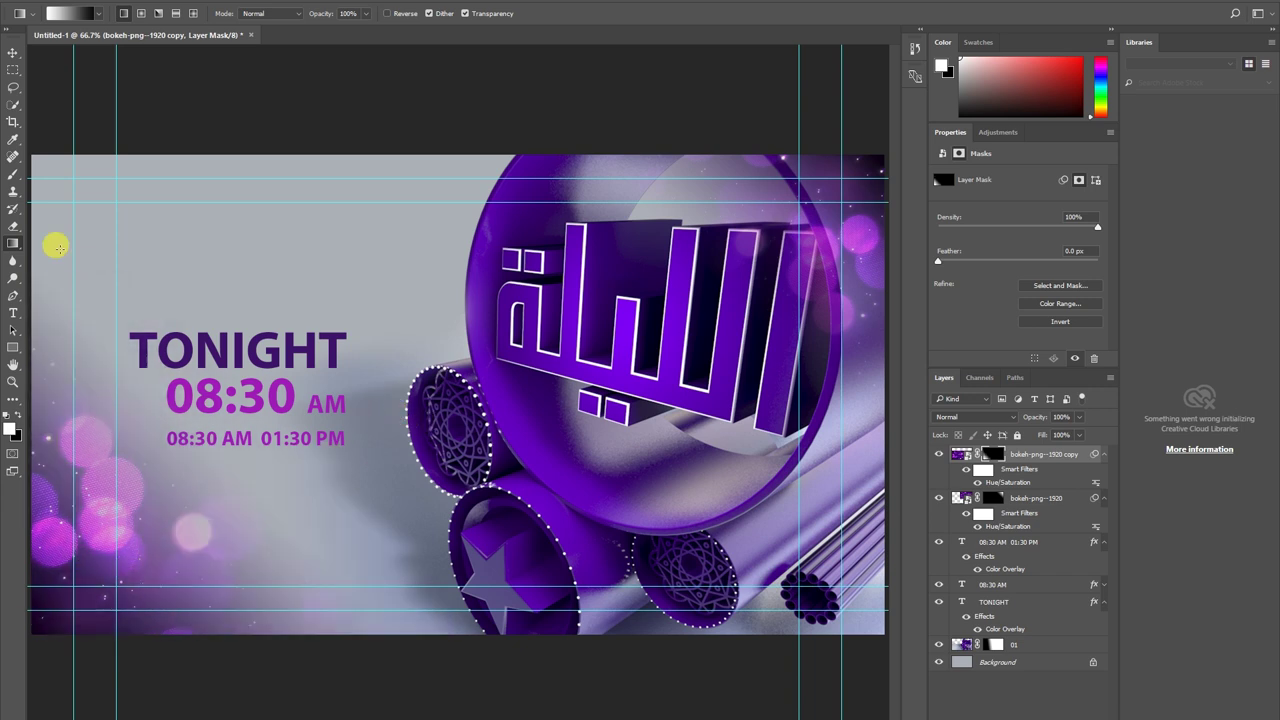
Set the bokeh copy's blend mode to Screen.
{"action": "left_click", "coordinate": [13, 52]}
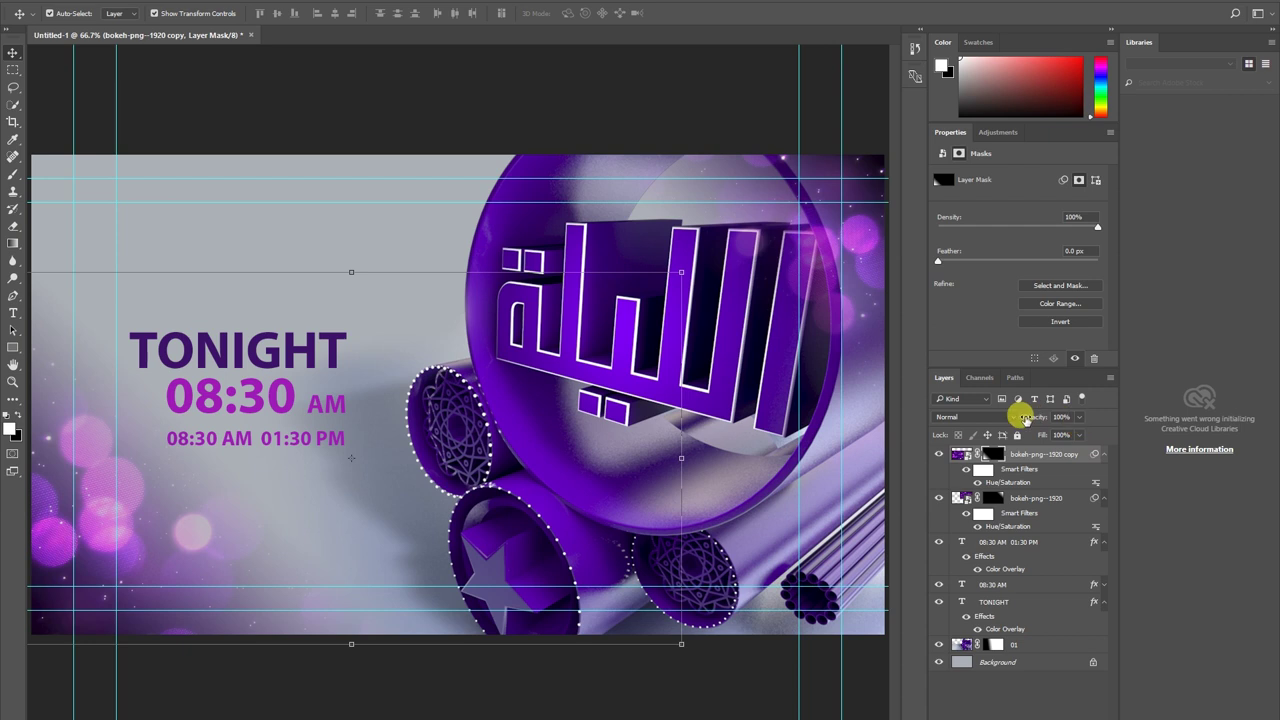
{"action": "left_click", "coordinate": [1014, 417]}
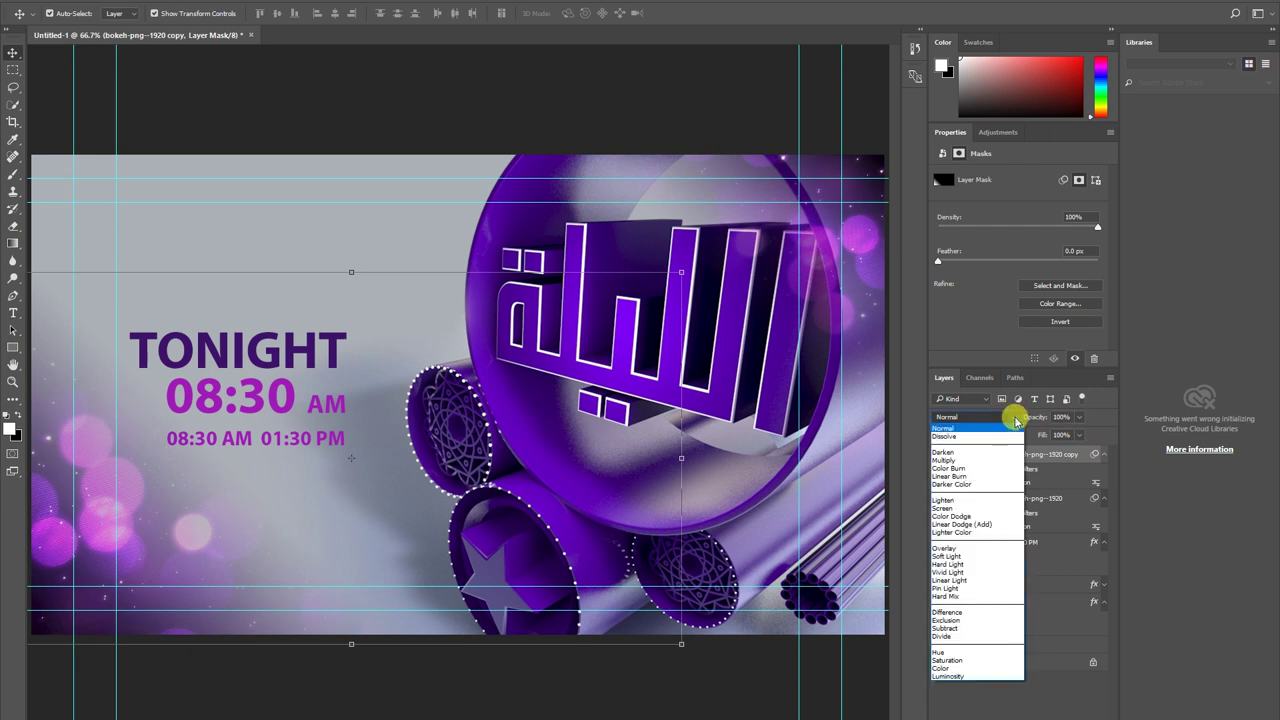
{"action": "left_click", "coordinate": [944, 508]}
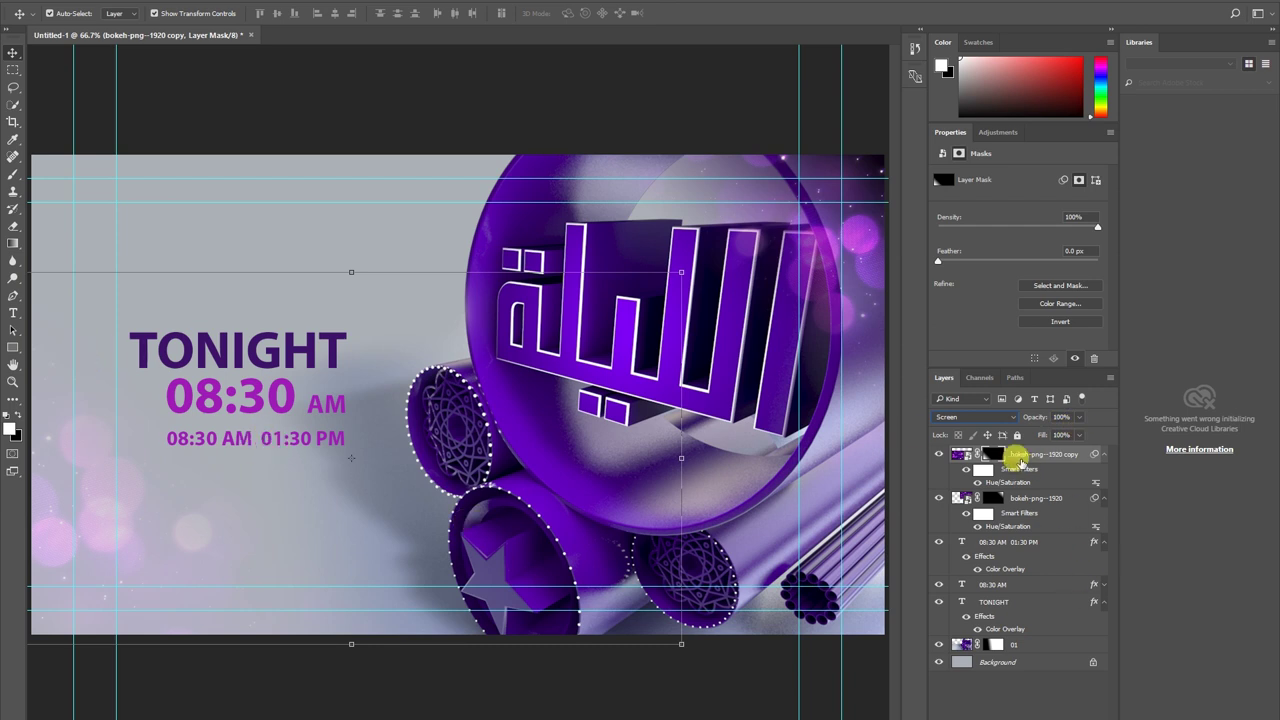
Redo the mask gradient for the lower-left pink bokeh, compare with the previous fade, and deselect layers.
{"action": "left_click", "coordinate": [13, 244]}
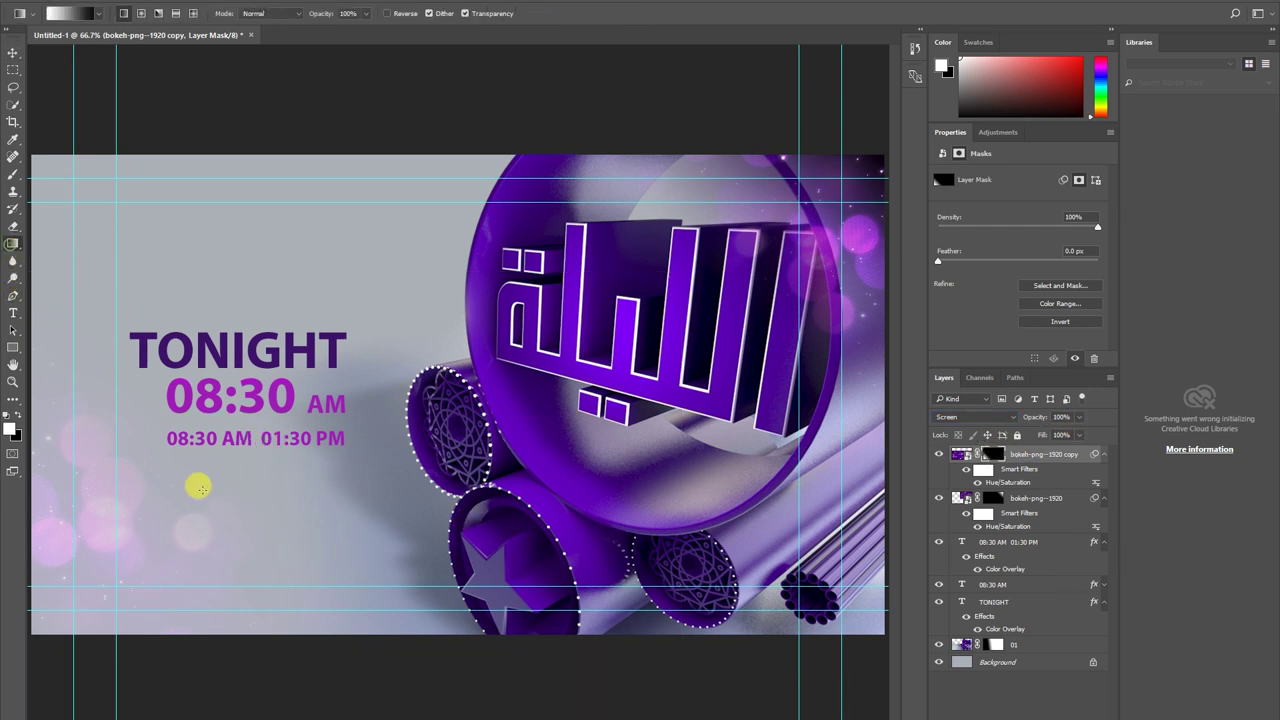
{"action": "left_click_drag", "start_coordinate": [131, 547], "coordinate": [430, 395]}
{"action": "left_click_drag", "start_coordinate": [223, 540], "coordinate": [415, 346]}
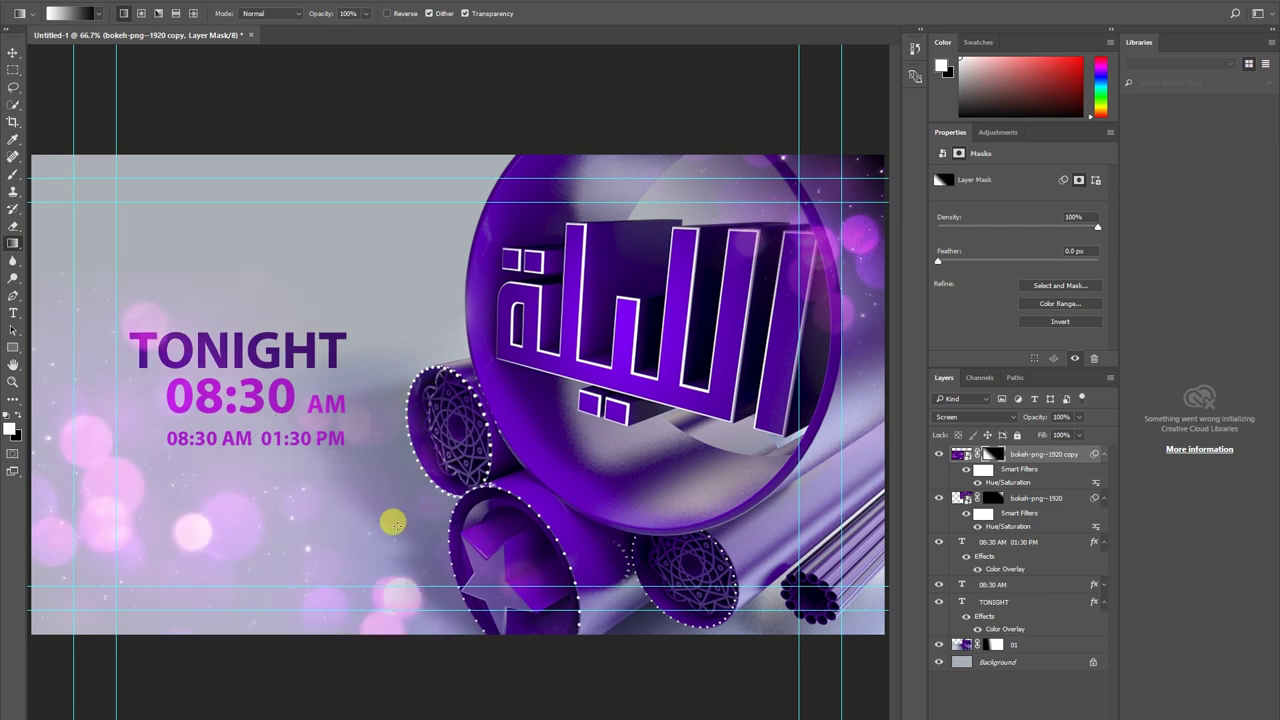
{"action": "left_click_drag", "start_coordinate": [394, 516], "coordinate": [558, 327]}
{"action": "left_click_drag", "start_coordinate": [208, 611], "coordinate": [369, 481]}
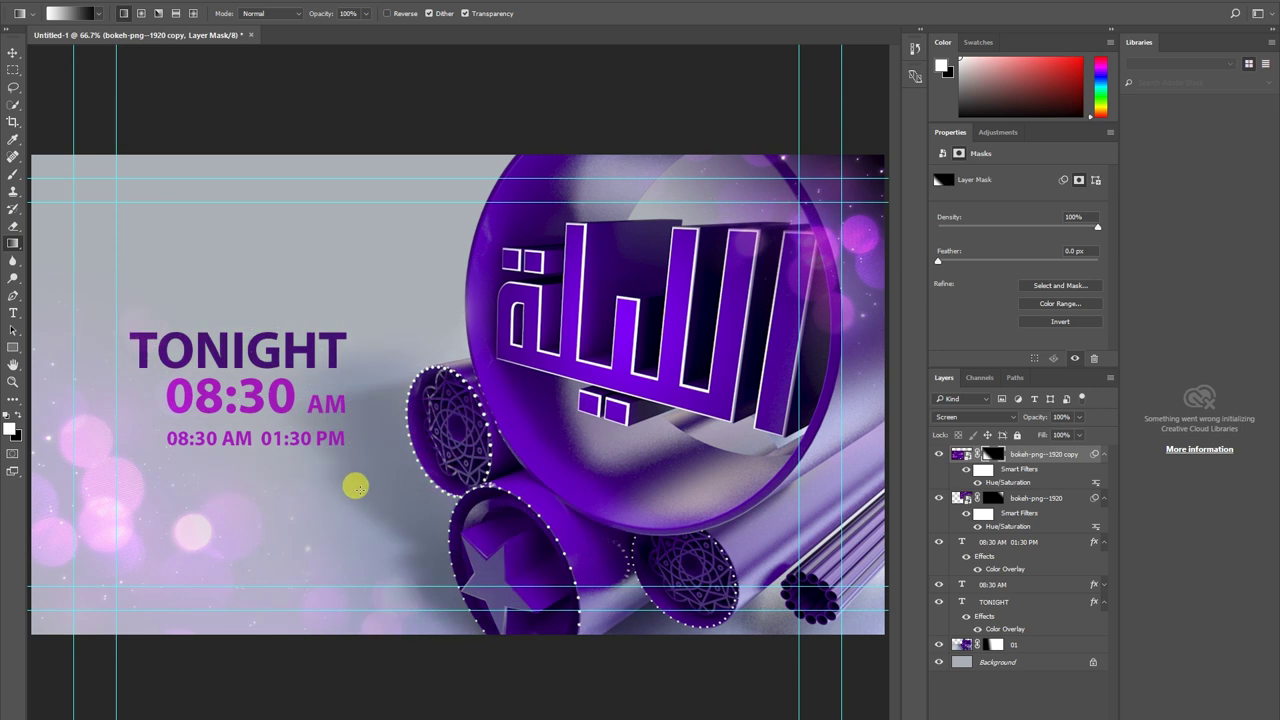
{"action": "key", "text": "ctrl+z"}
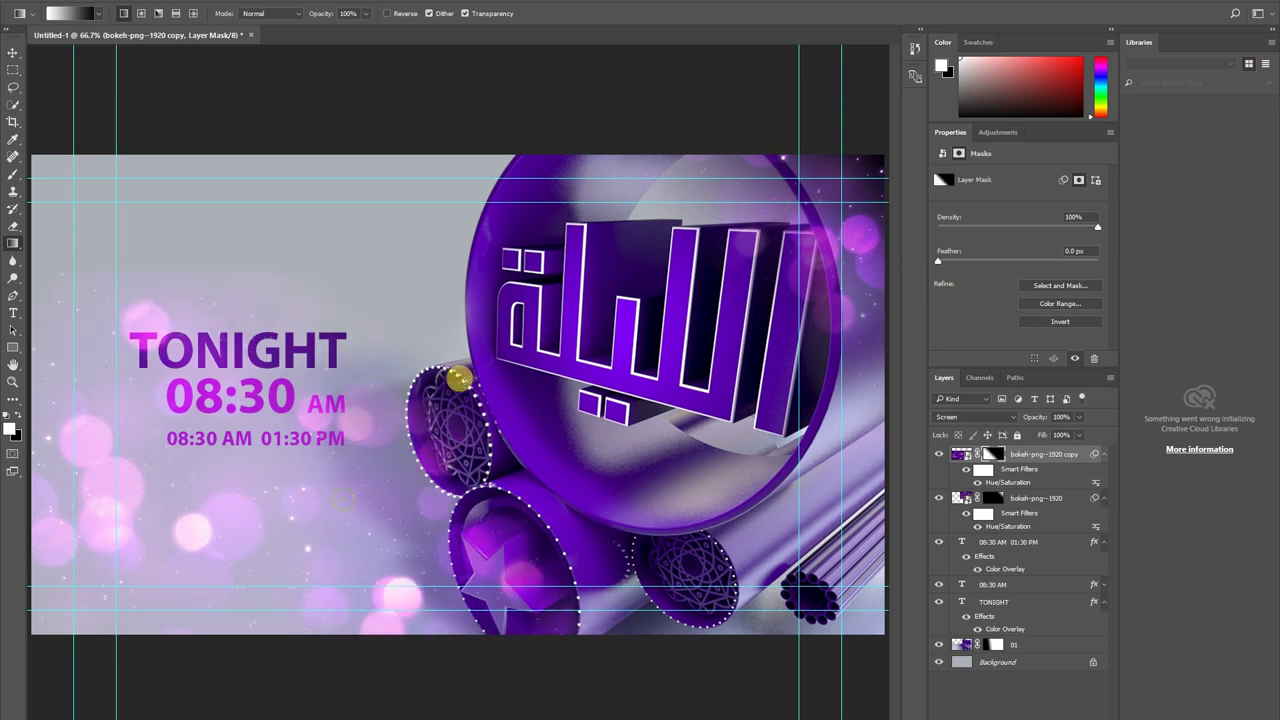
{"action": "key", "text": "ctrl+z"}
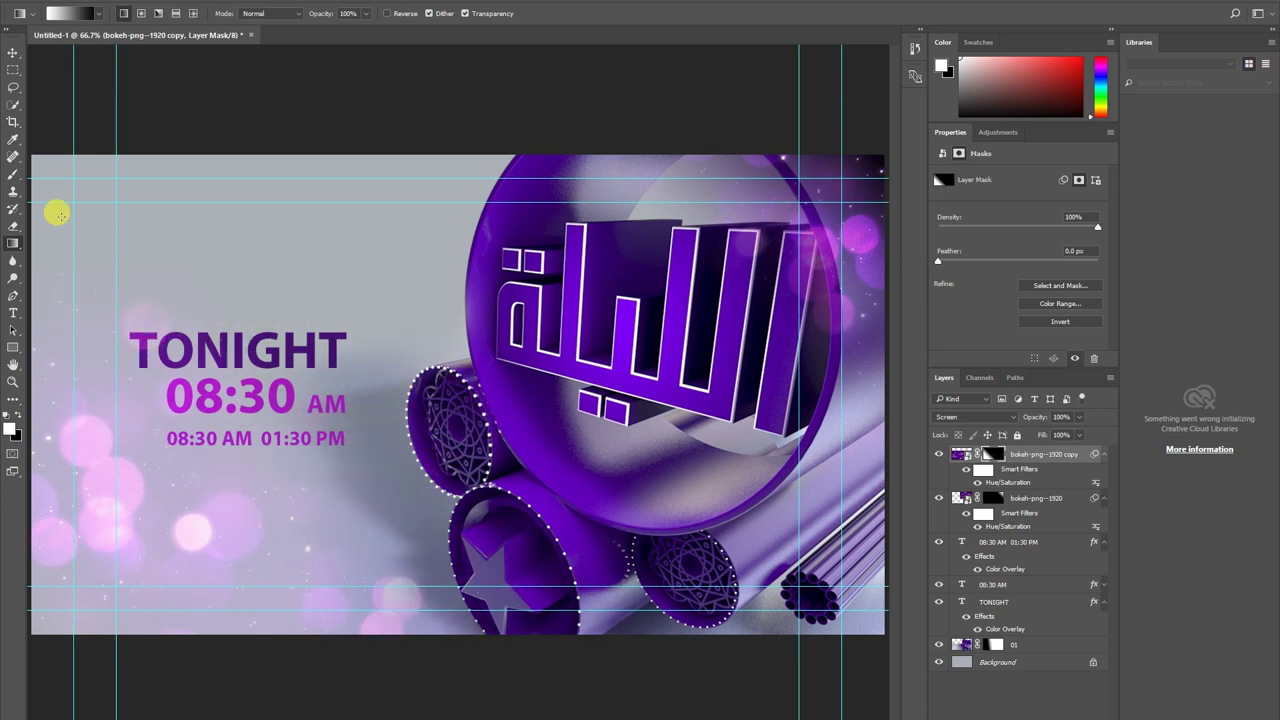
{"action": "left_click", "coordinate": [11, 56]}
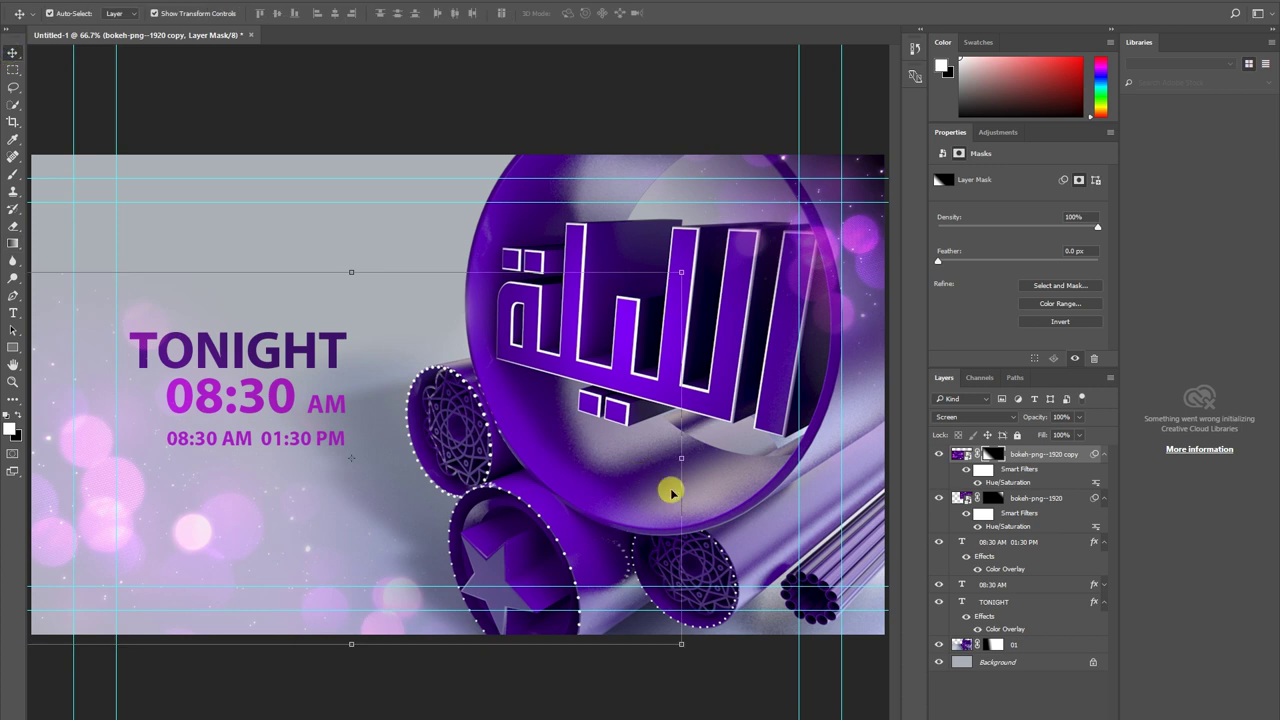
{"action": "left_click", "coordinate": [992, 706]}
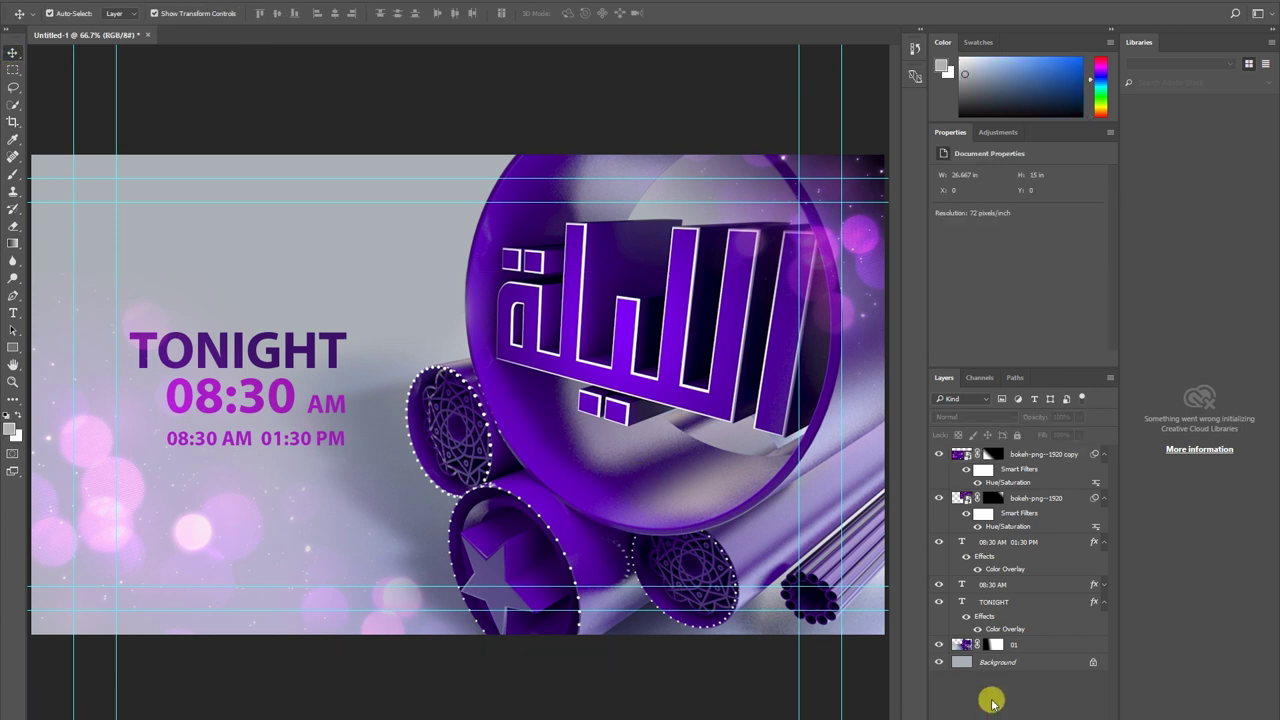
Shift the bokeh copy's Hue/Saturation hue to a purple tone, then add a new empty Layer 1.
{"action": "left_click", "coordinate": [1078, 455]}
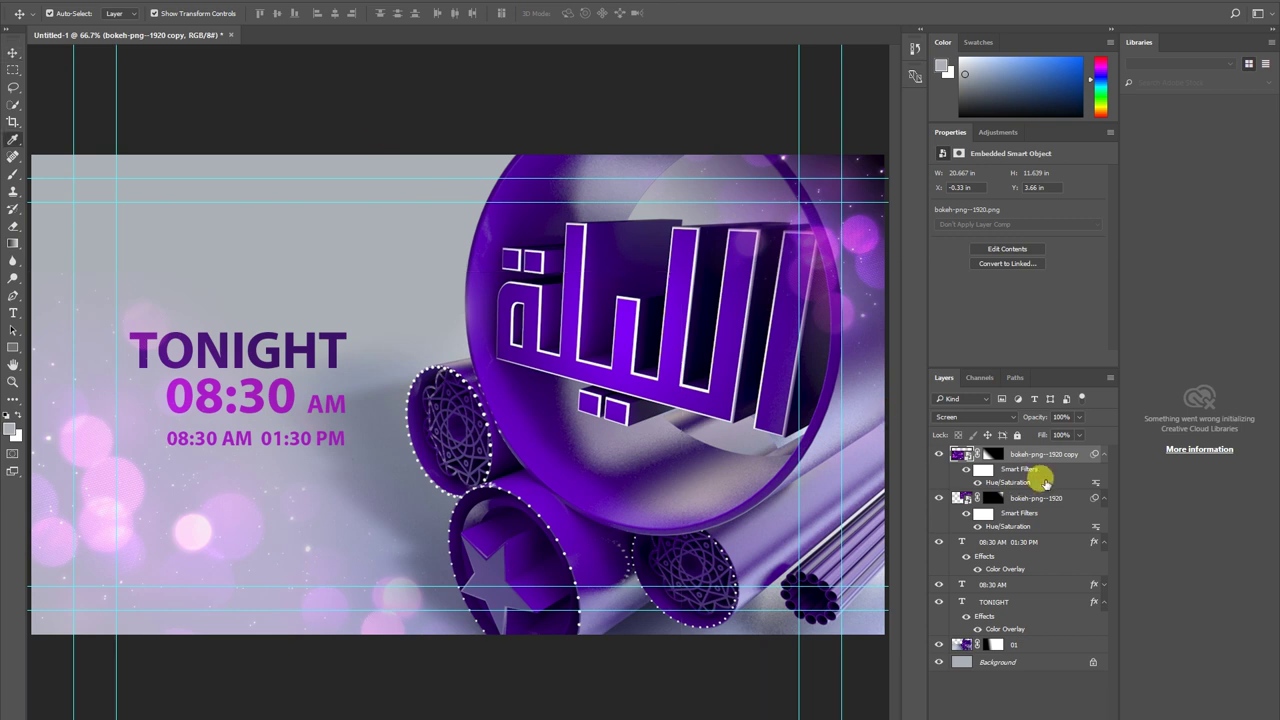
{"action": "double_click", "coordinate": [1045, 483]}
{"action": "mouse_move", "coordinate": [630, 260]}
{"action": "left_mouse_down"}
{"action": "mouse_move", "coordinate": [603, 266]}
{"action": "mouse_move", "coordinate": [703, 279]}
{"action": "left_mouse_up"}
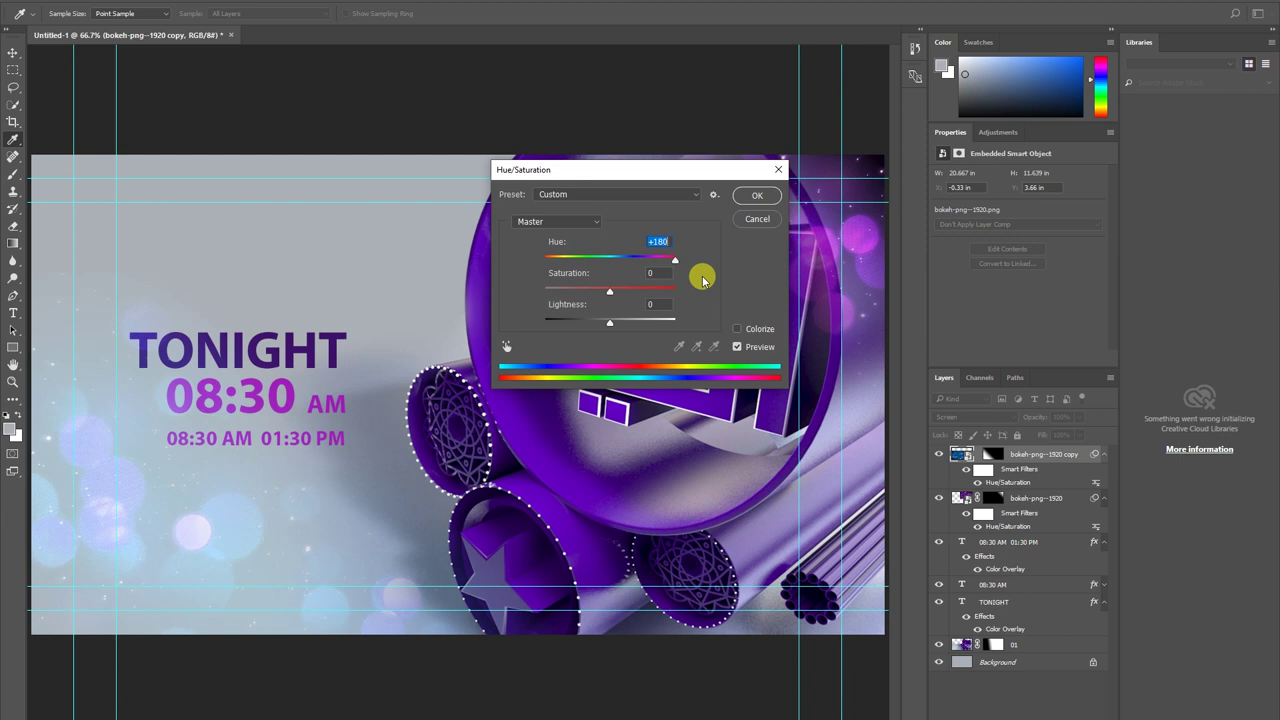
{"action": "left_click_drag", "start_coordinate": [703, 279], "coordinate": [560, 264]}
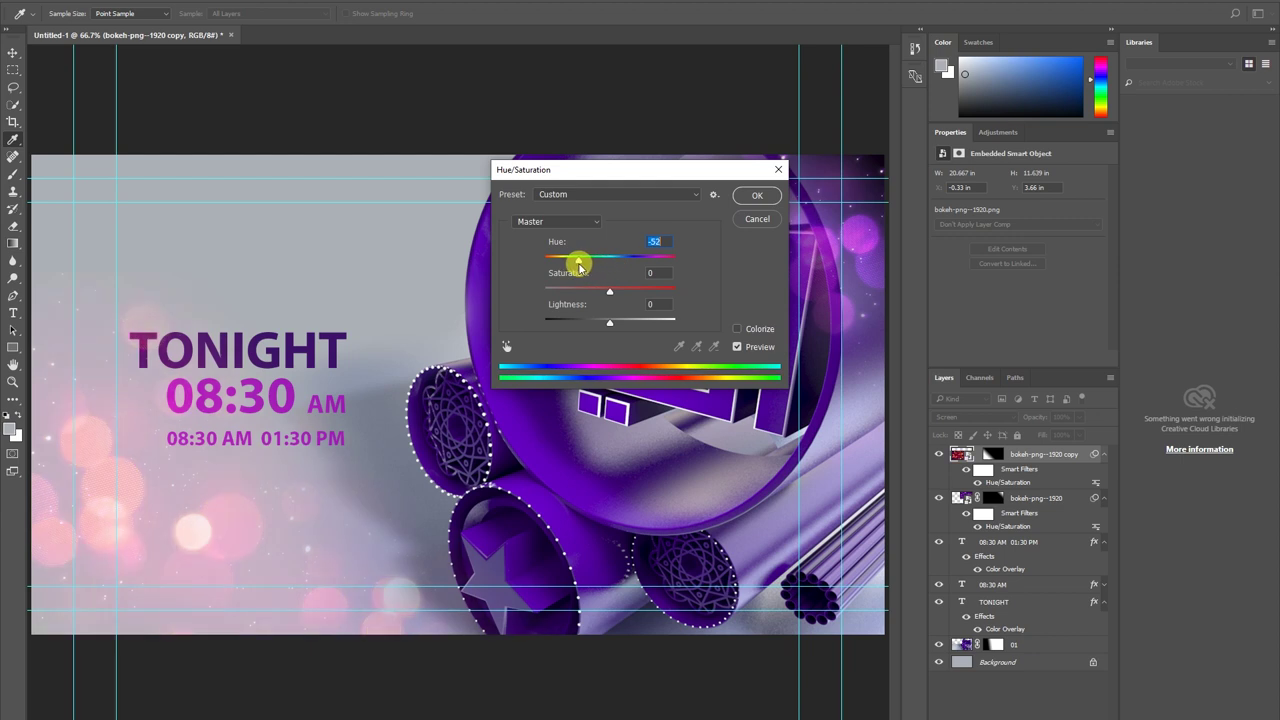
{"action": "left_click", "coordinate": [757, 195]}
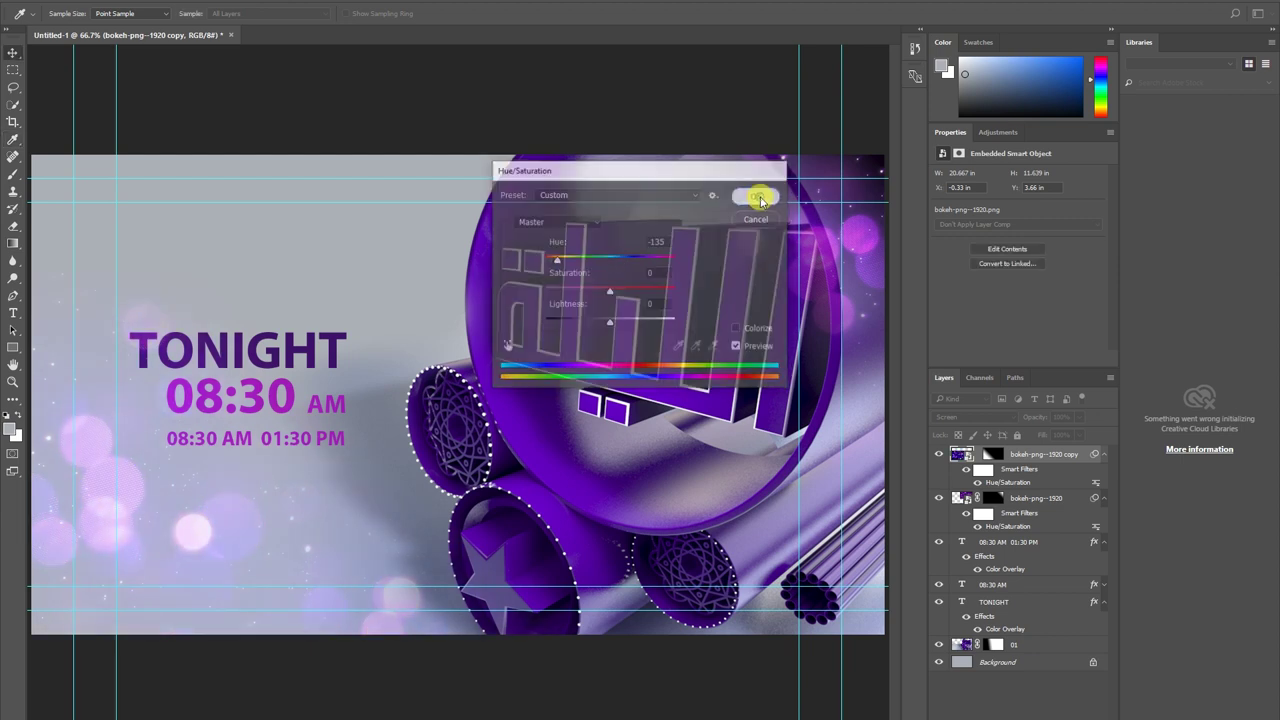
{"action": "left_click", "coordinate": [1030, 688]}
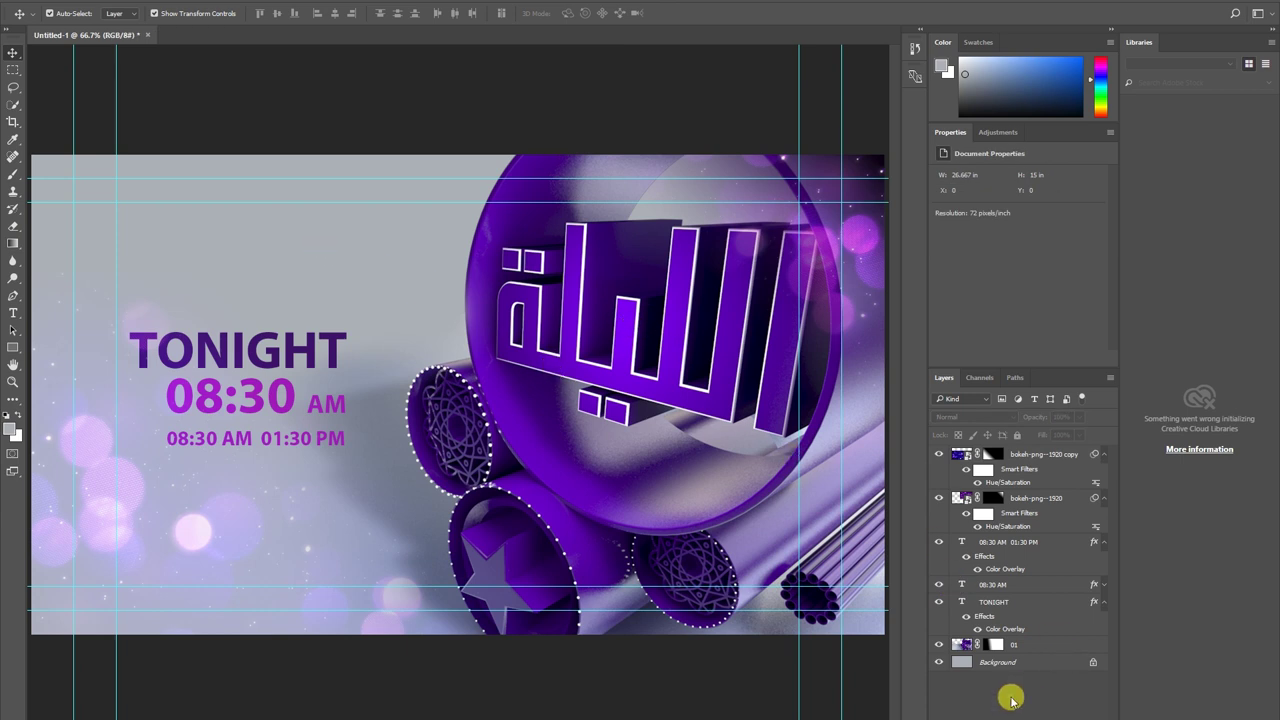
{"action": "key", "text": "ctrl+shift+alt+n"}
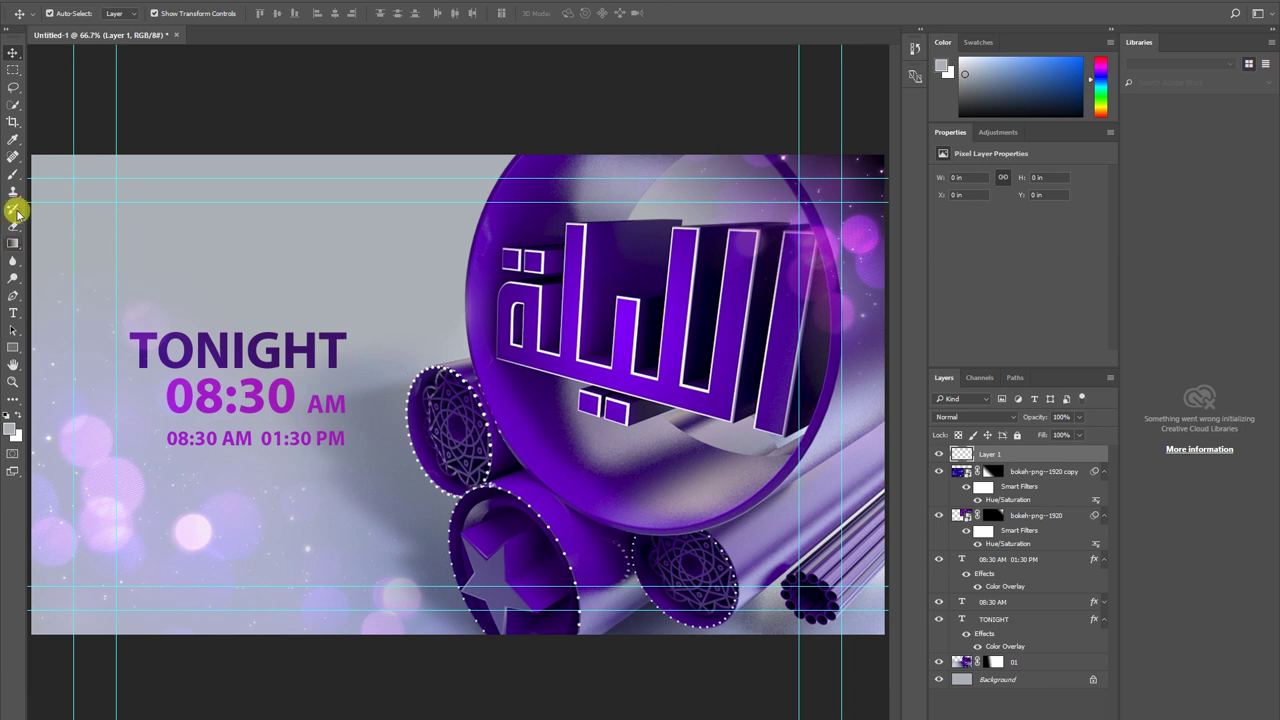
Draw a circular Elliptical Marquee selection on Layer 1 and fill it with light grey.
{"action": "left_click_drag", "start_coordinate": [13, 70], "coordinate": [45, 90]}
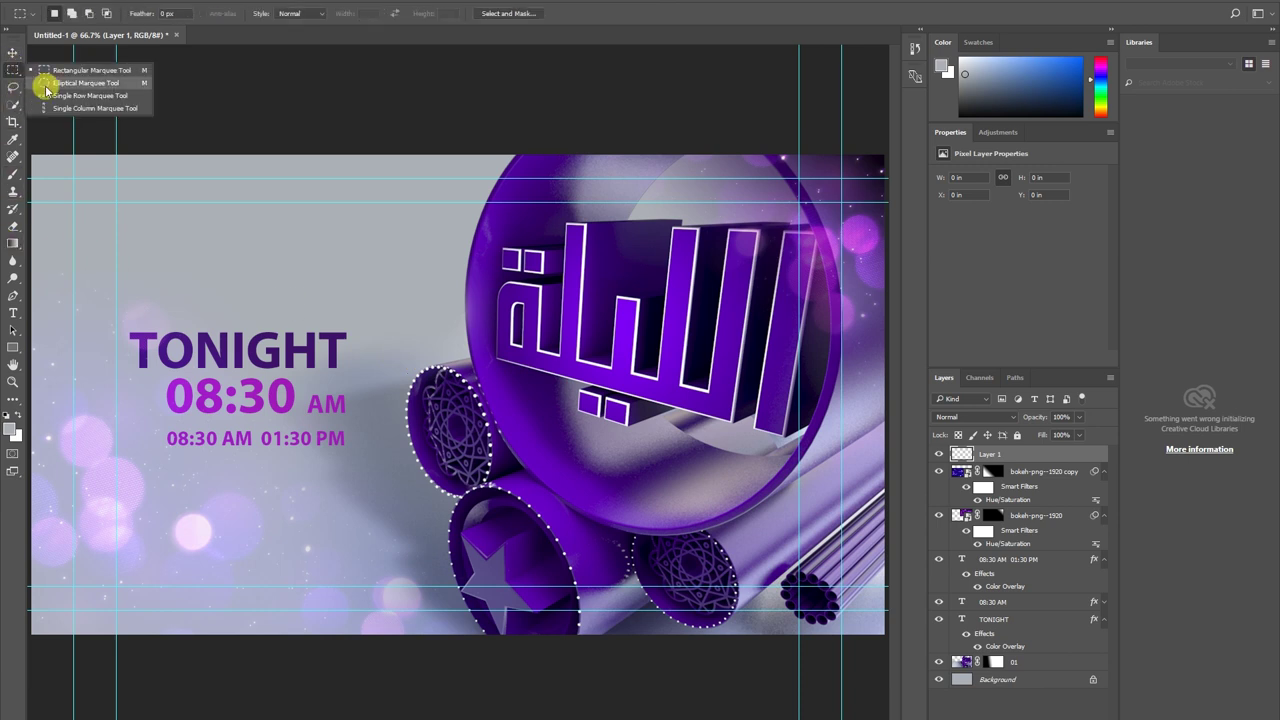
{"action": "left_click", "coordinate": [45, 90]}
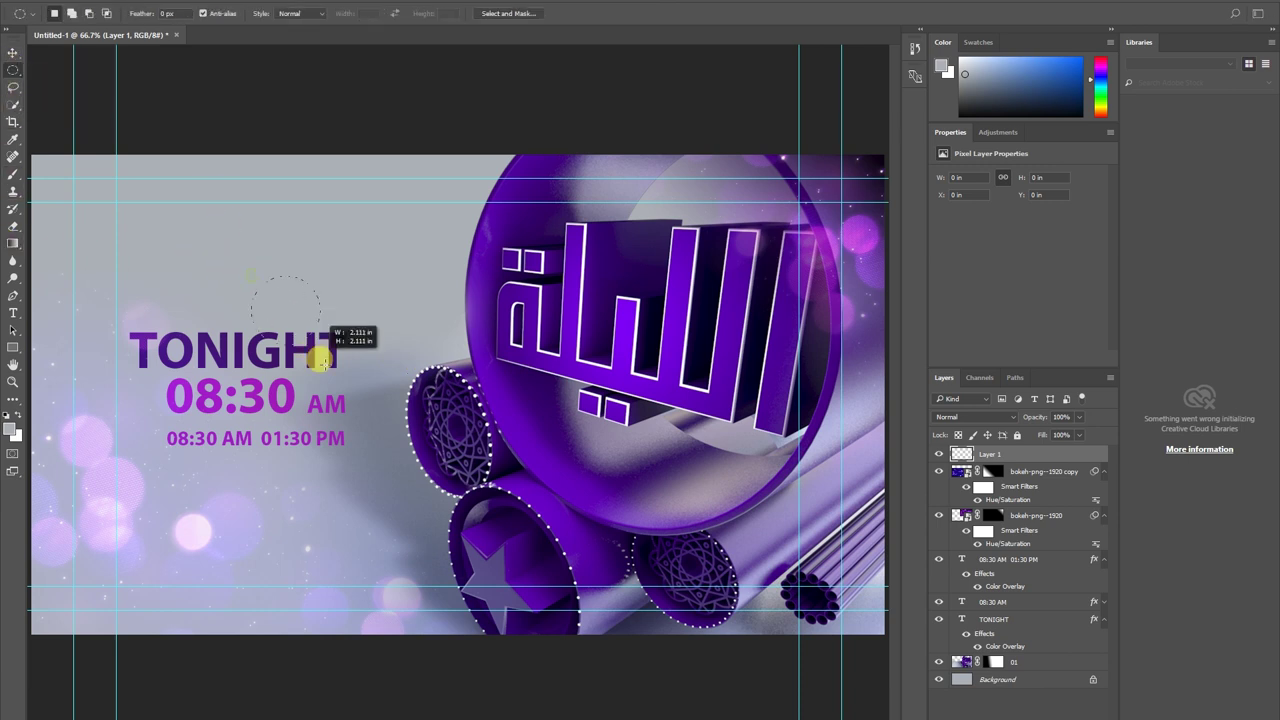
{"action": "key", "text": "ctrl+shift+d"}
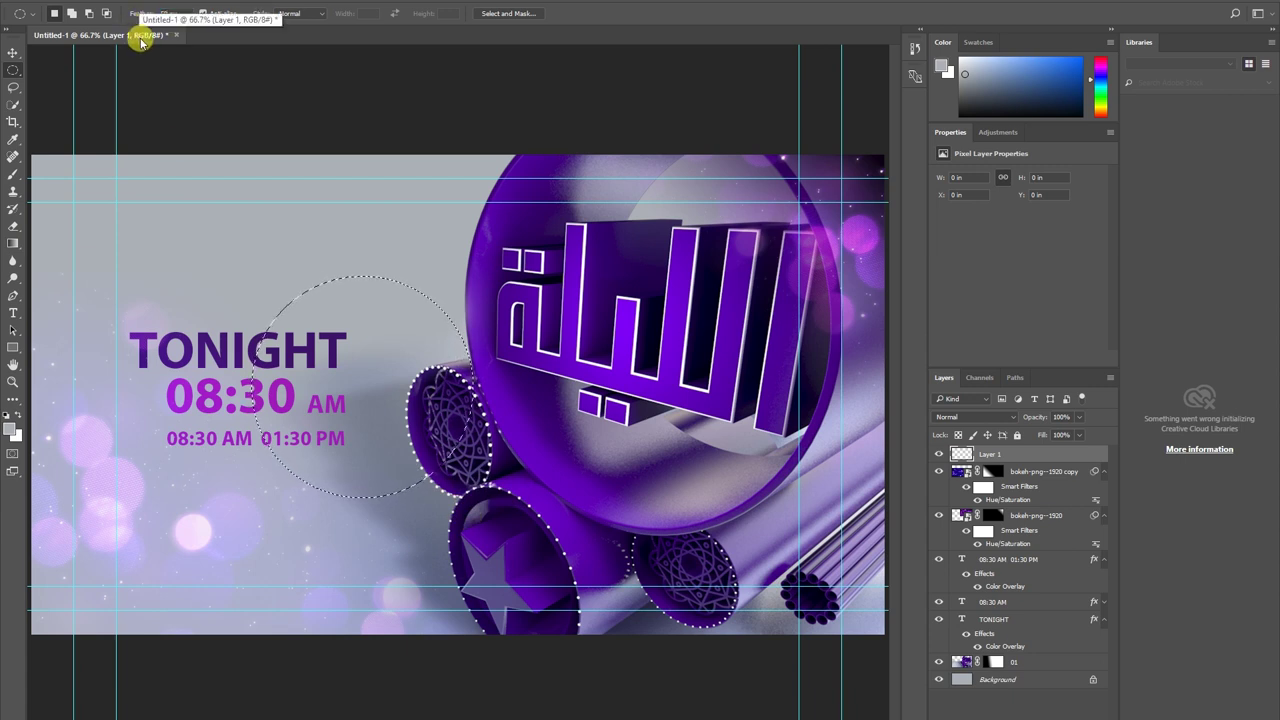
{"action": "key", "text": "alt+BackSpace"}
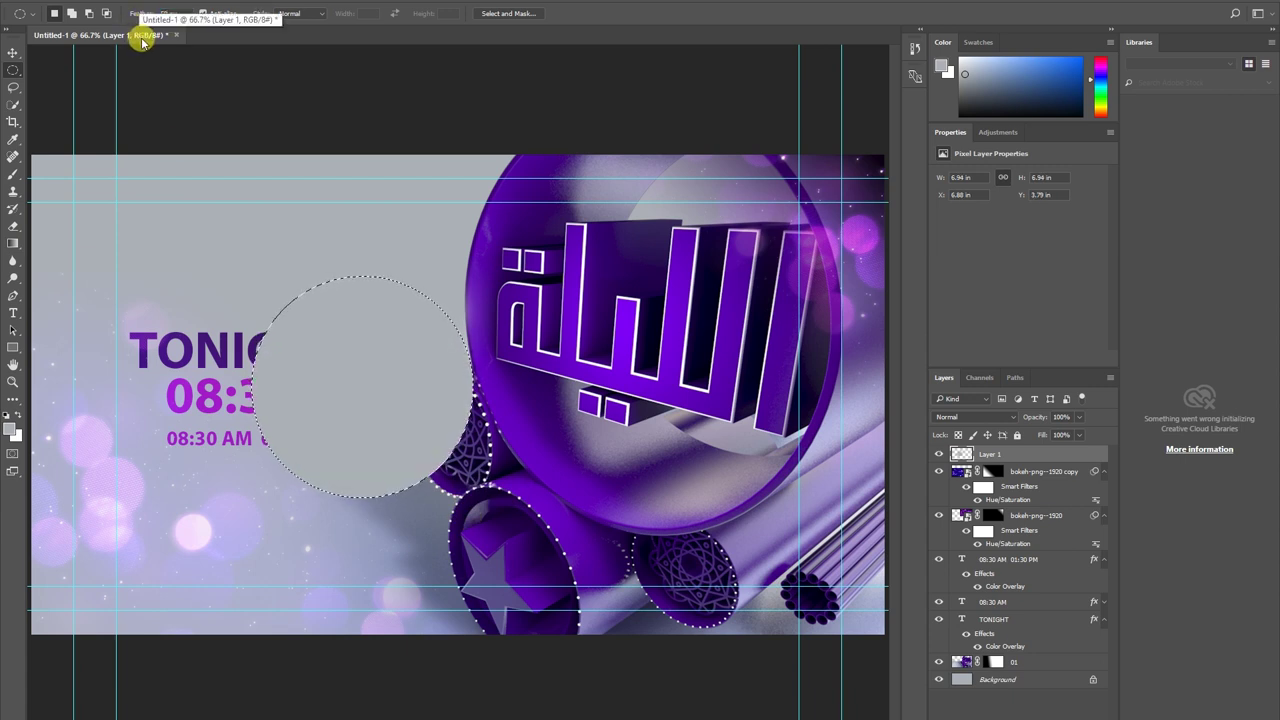
{"action": "key", "text": "ctrl+d"}
Apply a Box Blur with a 125-pixel radius to the grey circle.
{"action": "left_click", "coordinate": [13, 52]}
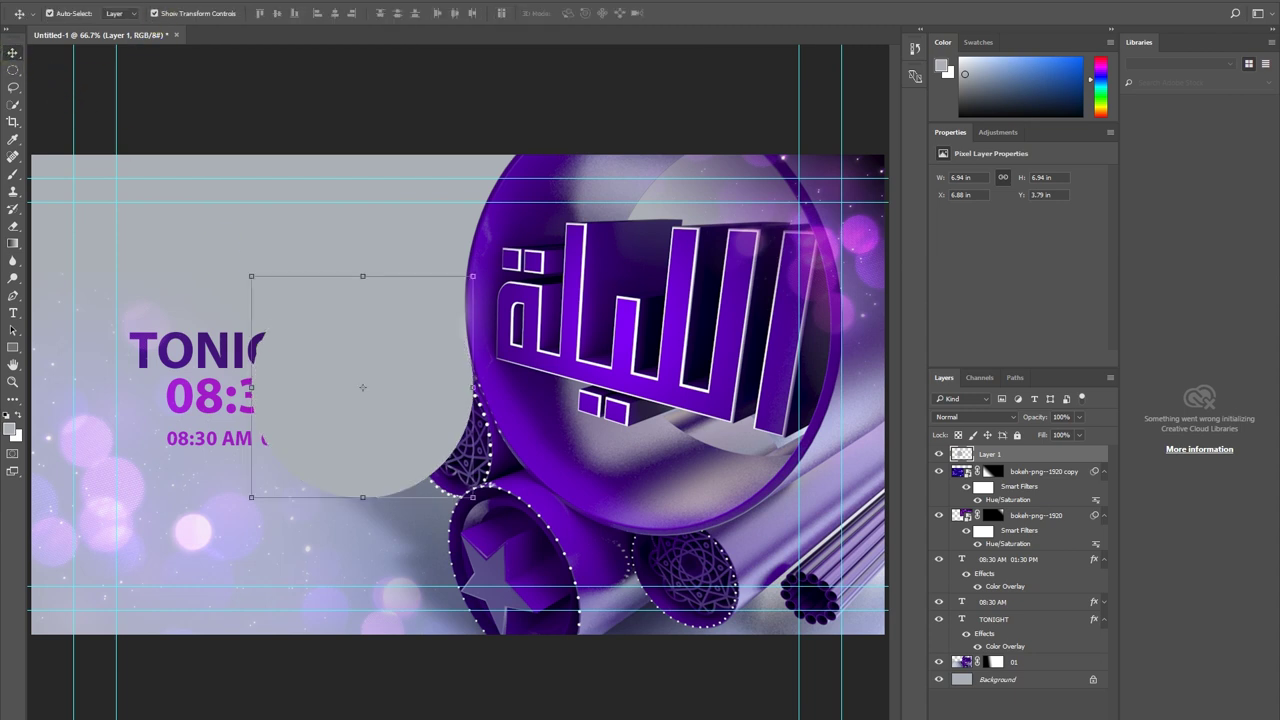
{"action": "left_click", "coordinate": [222, 0]}
{"action": "mouse_move", "coordinate": [290, 139]}
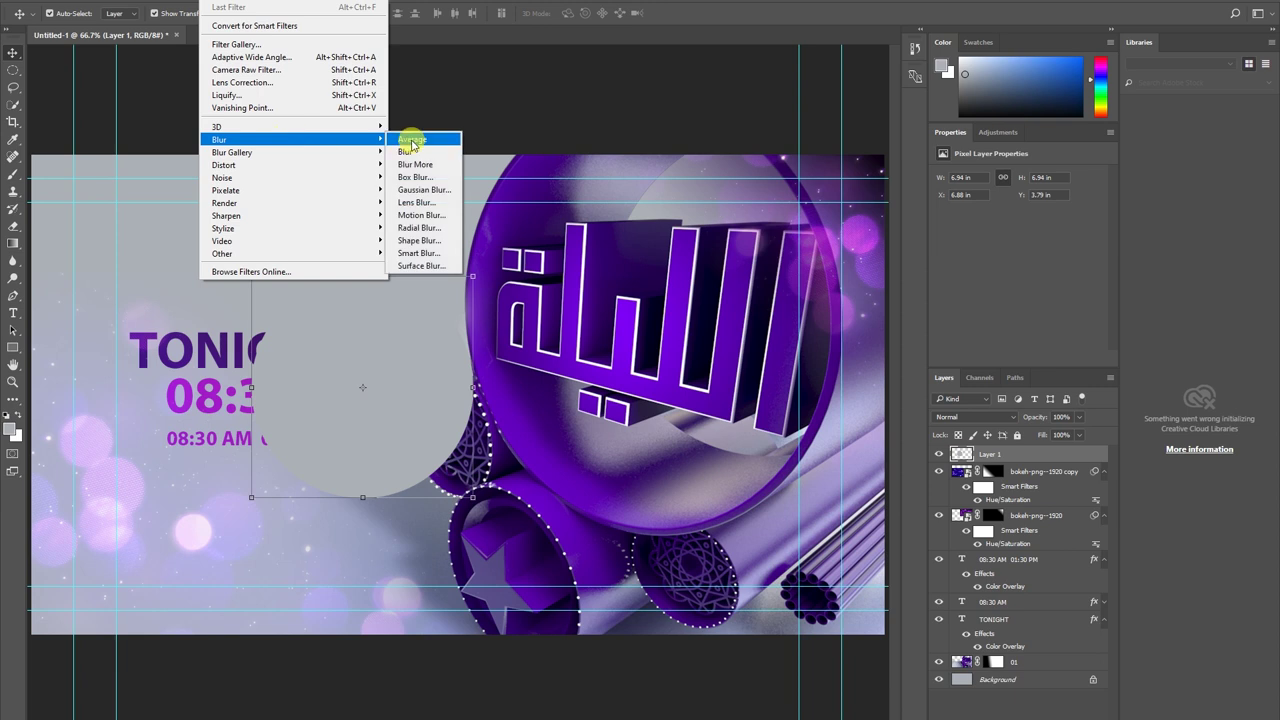
{"action": "left_click", "coordinate": [413, 176]}
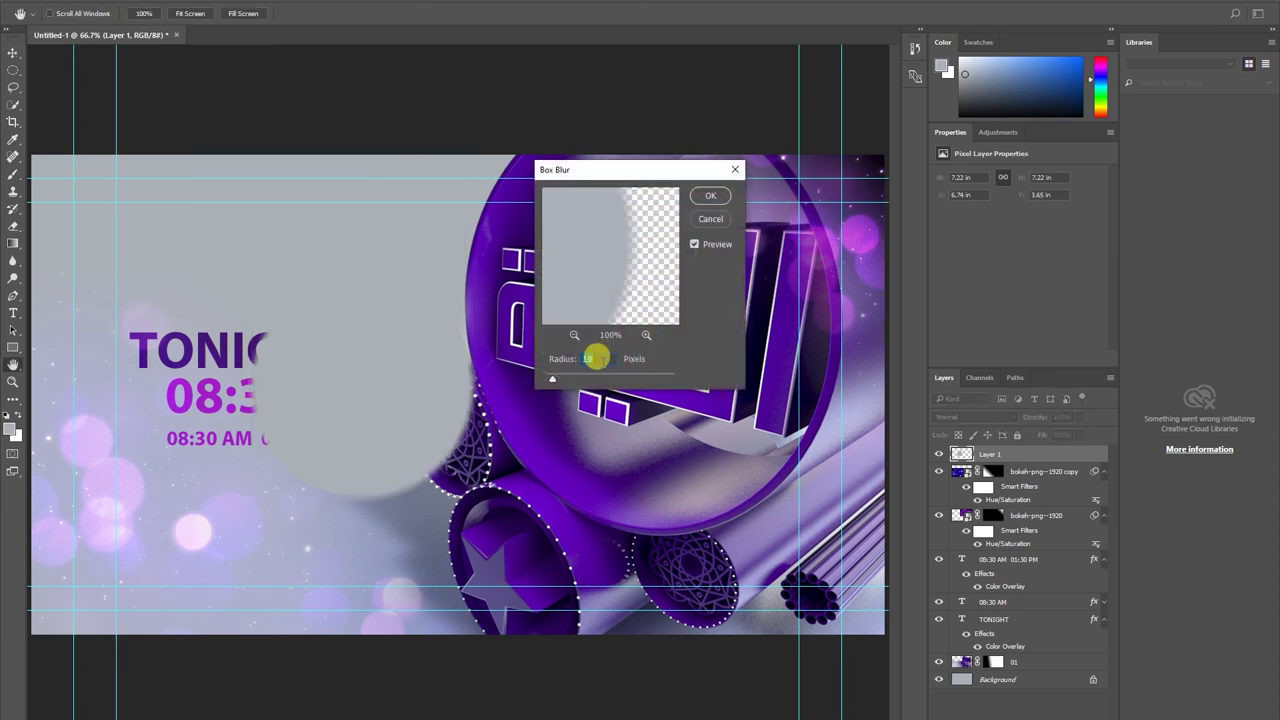
{"action": "left_click_drag", "start_coordinate": [552, 378], "coordinate": [597, 381]}
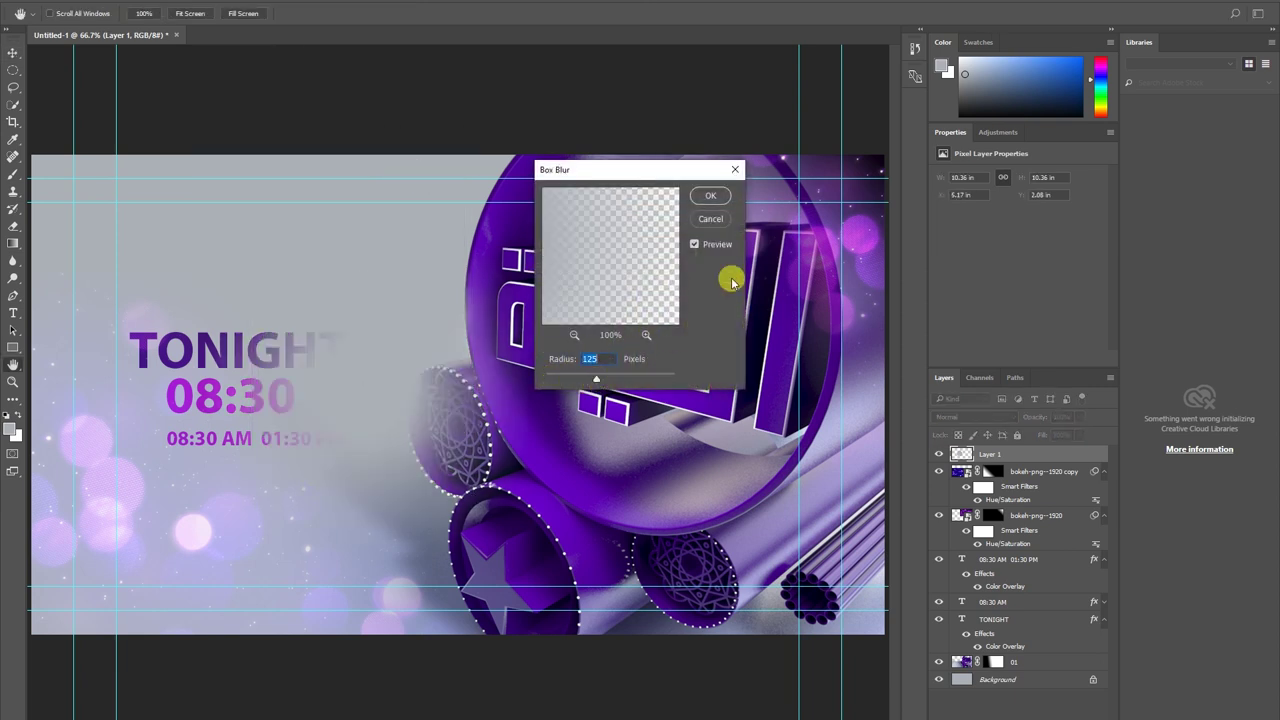
{"action": "left_click", "coordinate": [705, 195]}
Move the blurred circle to the upper left and place its layer just above layer 01.
{"action": "key", "text": "v"}
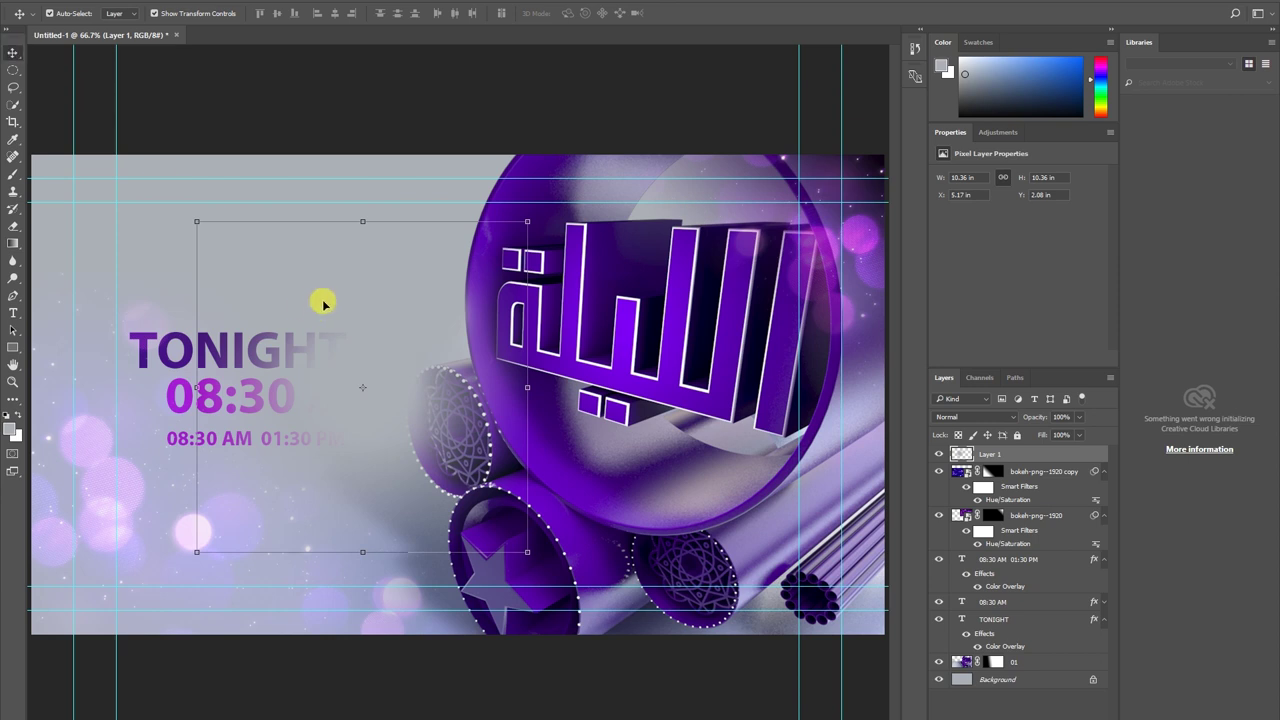
{"action": "left_click_drag", "start_coordinate": [323, 297], "coordinate": [147, 209]}
{"action": "left_click_drag", "start_coordinate": [985, 457], "coordinate": [1092, 664]}
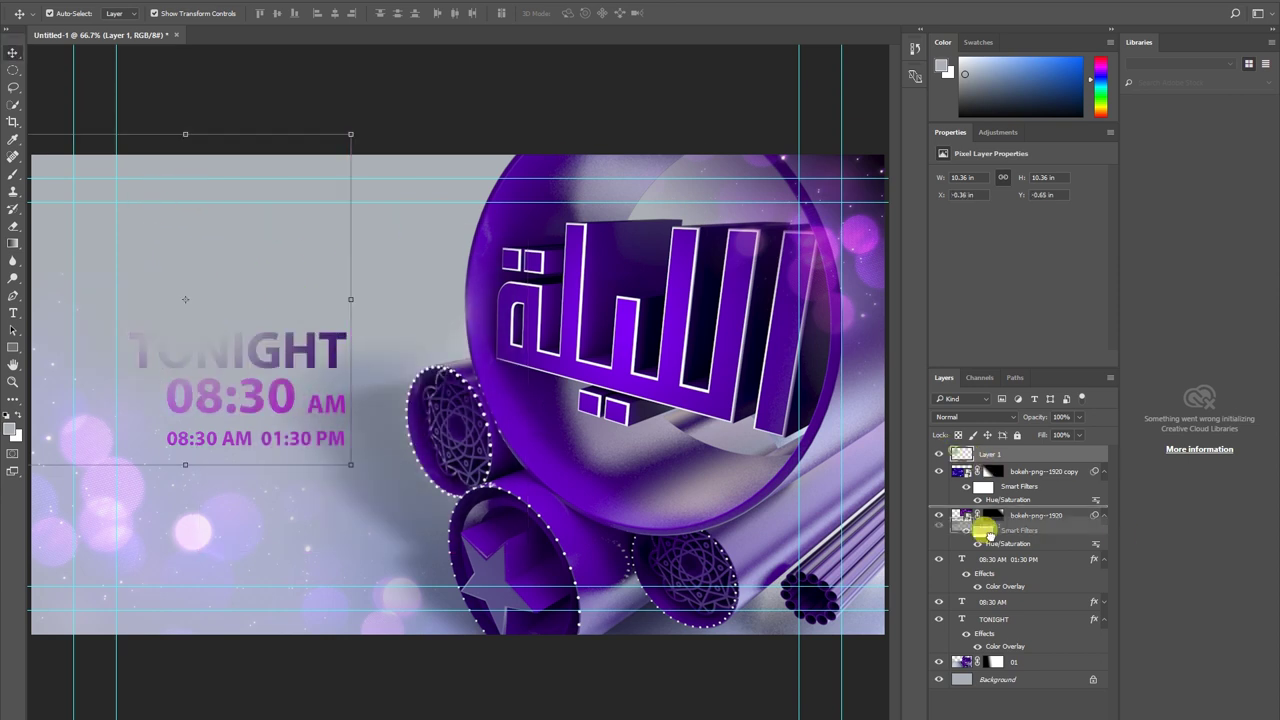
Add a white Color Overlay layer style to the blurred circle.
{"action": "double_click", "coordinate": [1082, 638]}
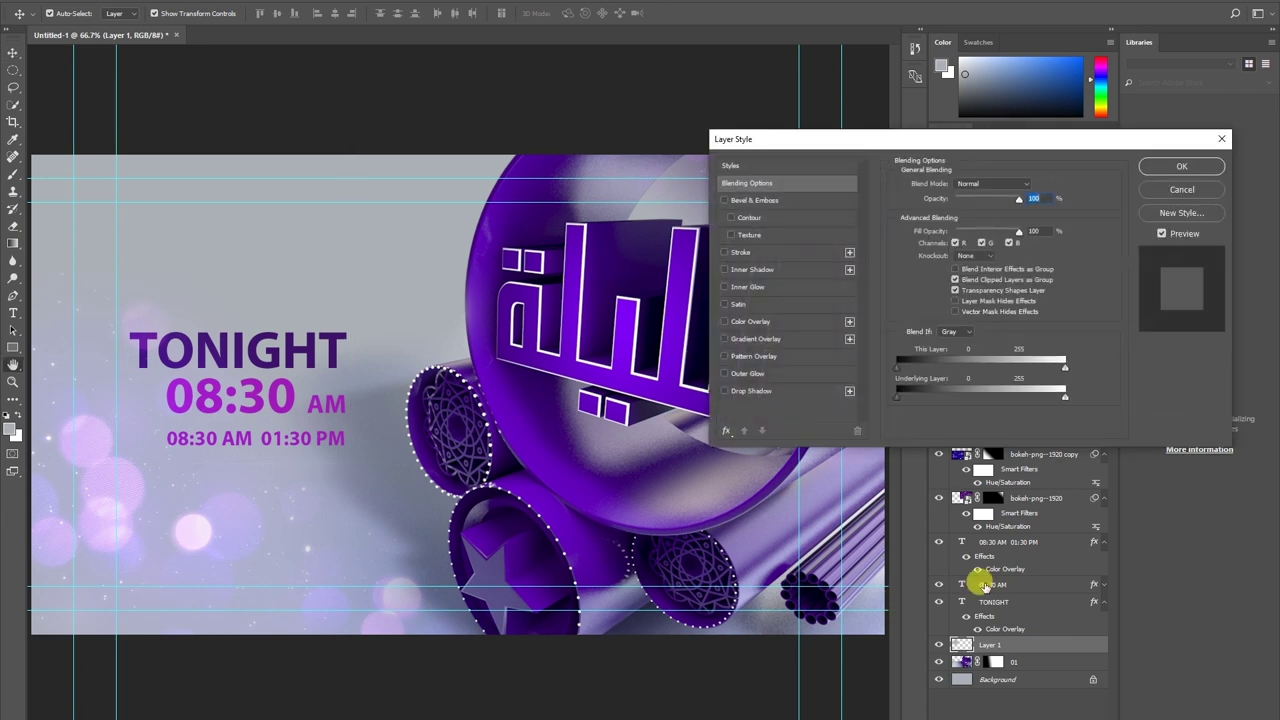
{"action": "left_click", "coordinate": [750, 321]}
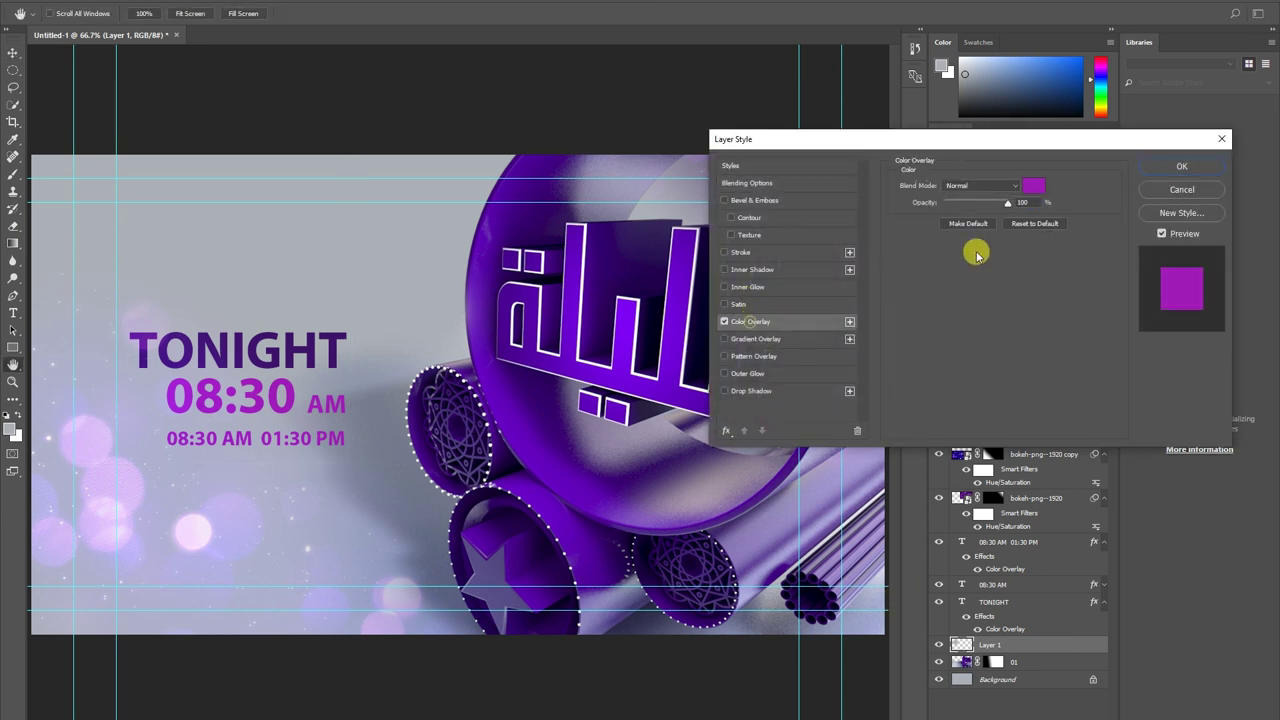
{"action": "left_click", "coordinate": [1027, 190]}
{"action": "left_click_drag", "start_coordinate": [509, 229], "coordinate": [404, 171]}
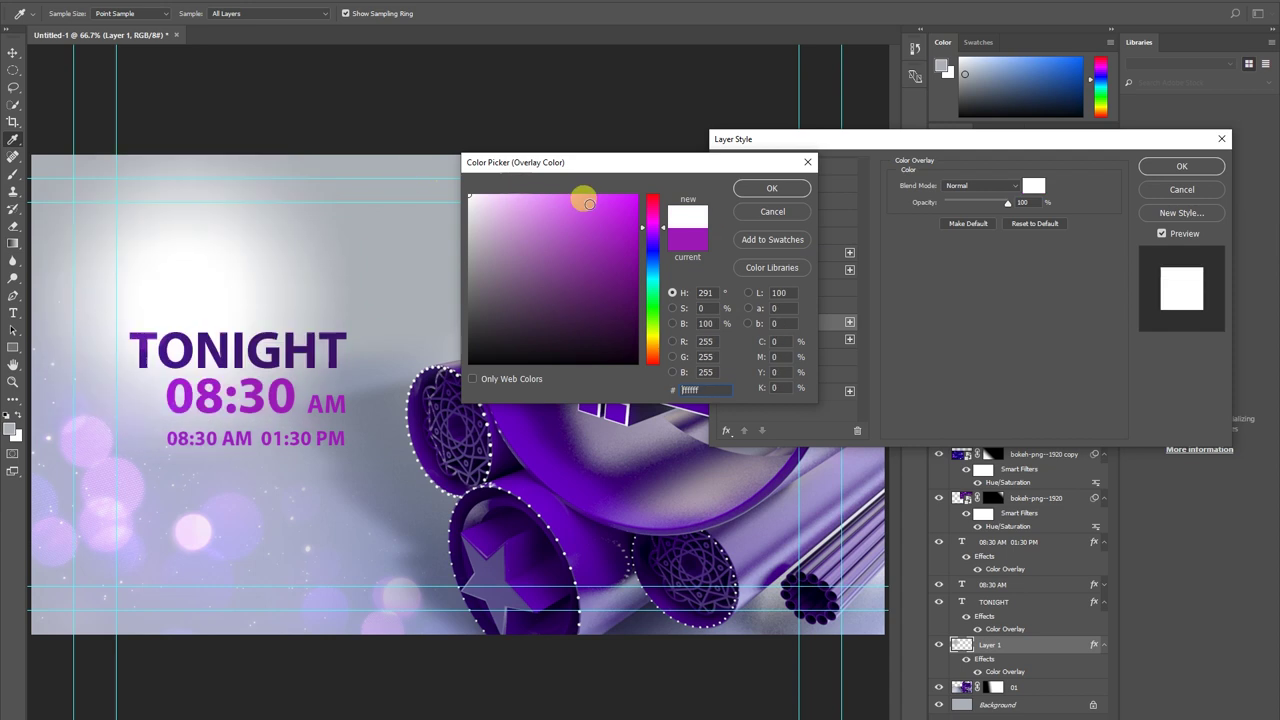
{"action": "left_click", "coordinate": [771, 188]}
{"action": "left_click", "coordinate": [1181, 166]}
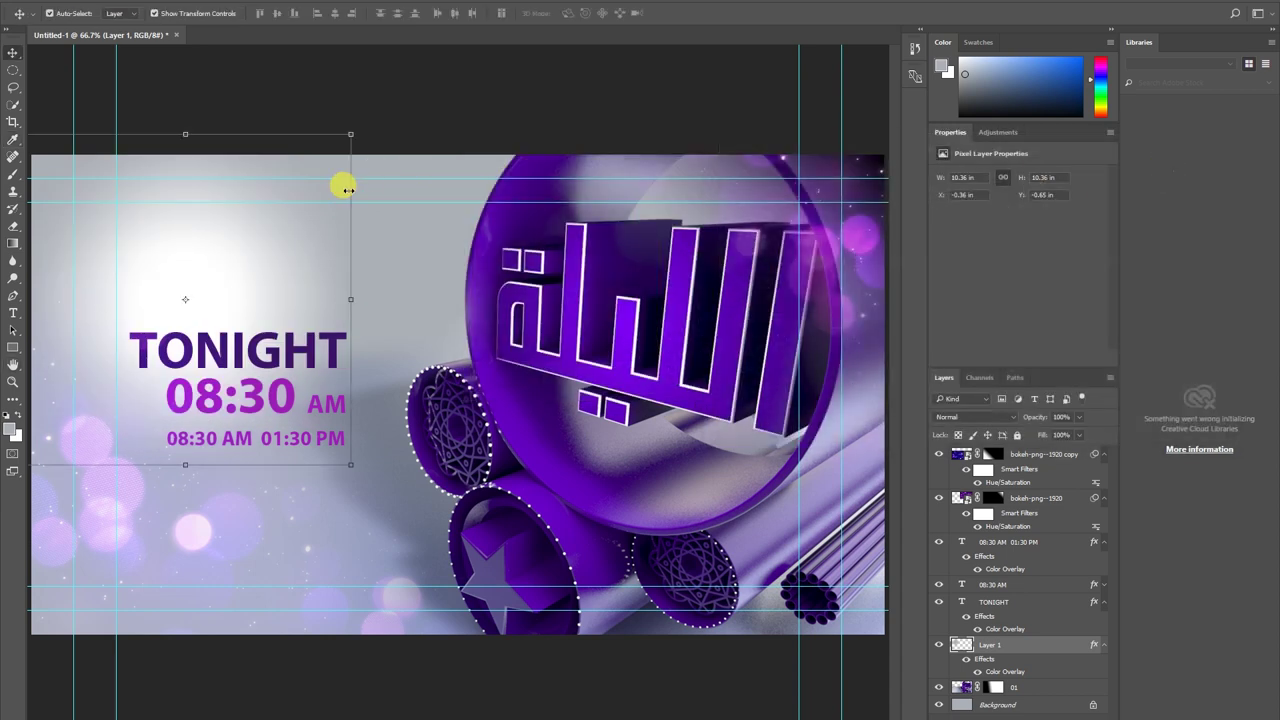
Scale the glow to about 168.5%, move it upper left, squash height to 71.6%, hide transform controls.
{"action": "mouse_move", "coordinate": [350, 465]}
{"action": "left_mouse_down"}
{"action": "mouse_move", "coordinate": [400, 480]}
{"action": "mouse_move", "coordinate": [586, 623]}
{"action": "mouse_move", "coordinate": [578, 691]}
{"action": "left_mouse_up"}
{"action": "left_click_drag", "start_coordinate": [310, 383], "coordinate": [188, 226]}
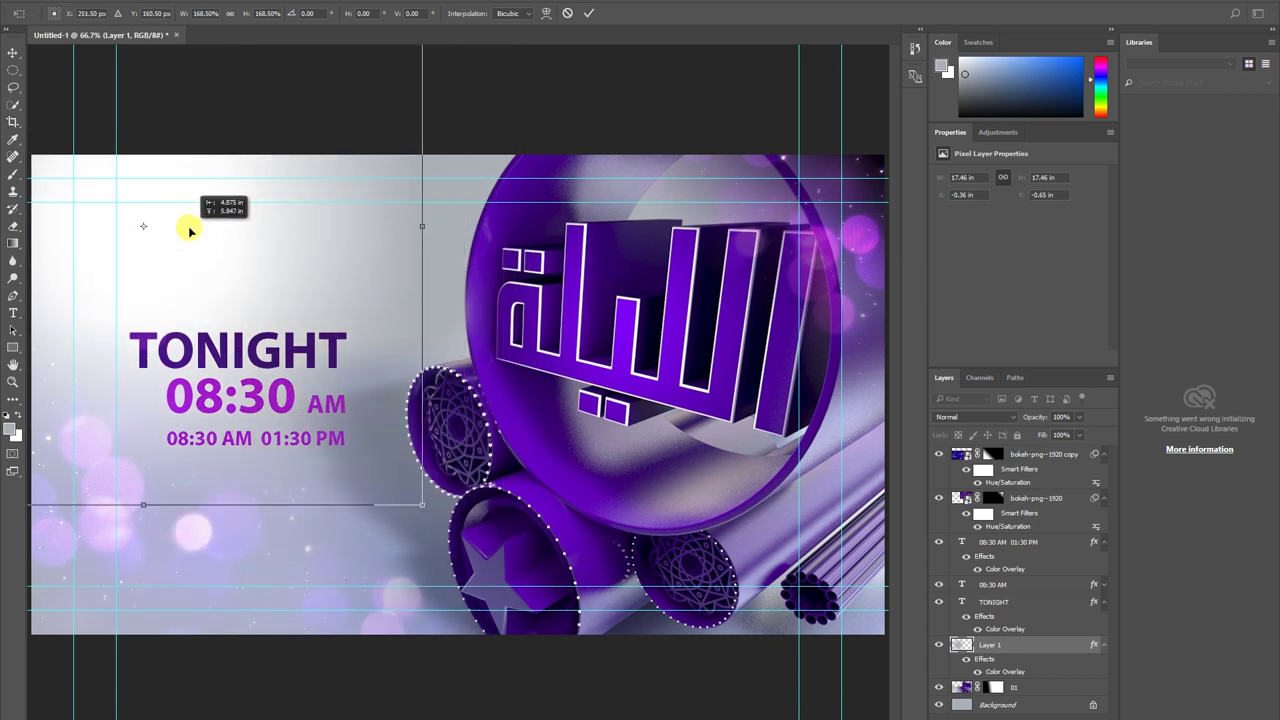
{"action": "key", "text": "Return"}
{"action": "mouse_move", "coordinate": [260, 285]}
{"action": "left_mouse_down"}
{"action": "mouse_move", "coordinate": [263, 214]}
{"action": "mouse_move", "coordinate": [186, 194]}
{"action": "mouse_move", "coordinate": [223, 224]}
{"action": "left_mouse_up"}
{"action": "mouse_move", "coordinate": [121, 438]}
{"action": "left_mouse_down"}
{"action": "mouse_move", "coordinate": [188, 203]}
{"action": "mouse_move", "coordinate": [200, 258]}
{"action": "left_mouse_up"}
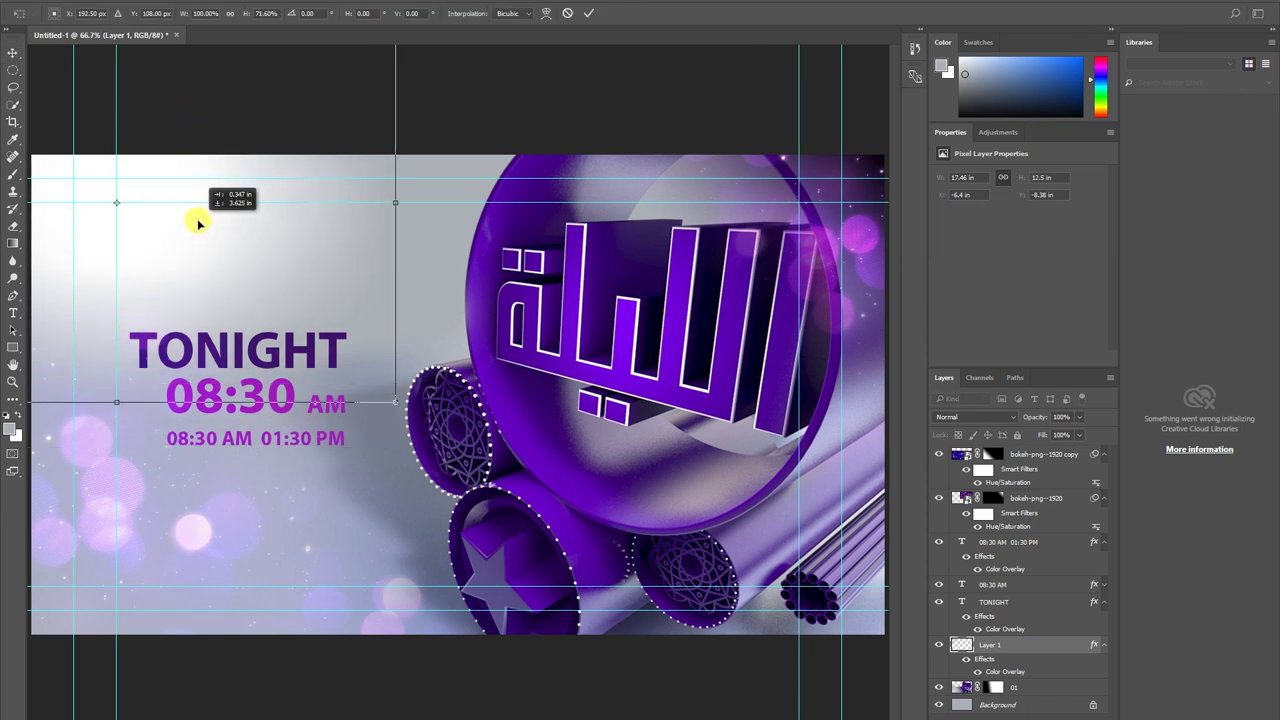
{"action": "key", "text": "Return"}
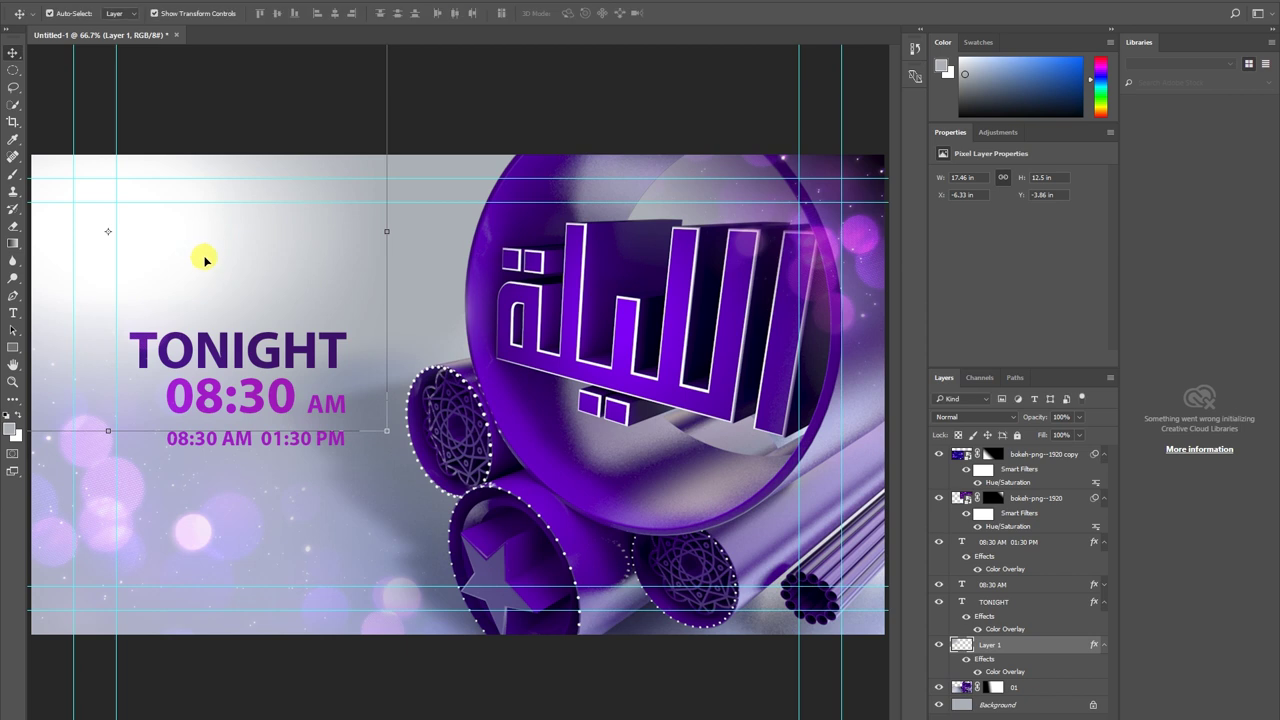
{"action": "left_click", "coordinate": [165, 18]}
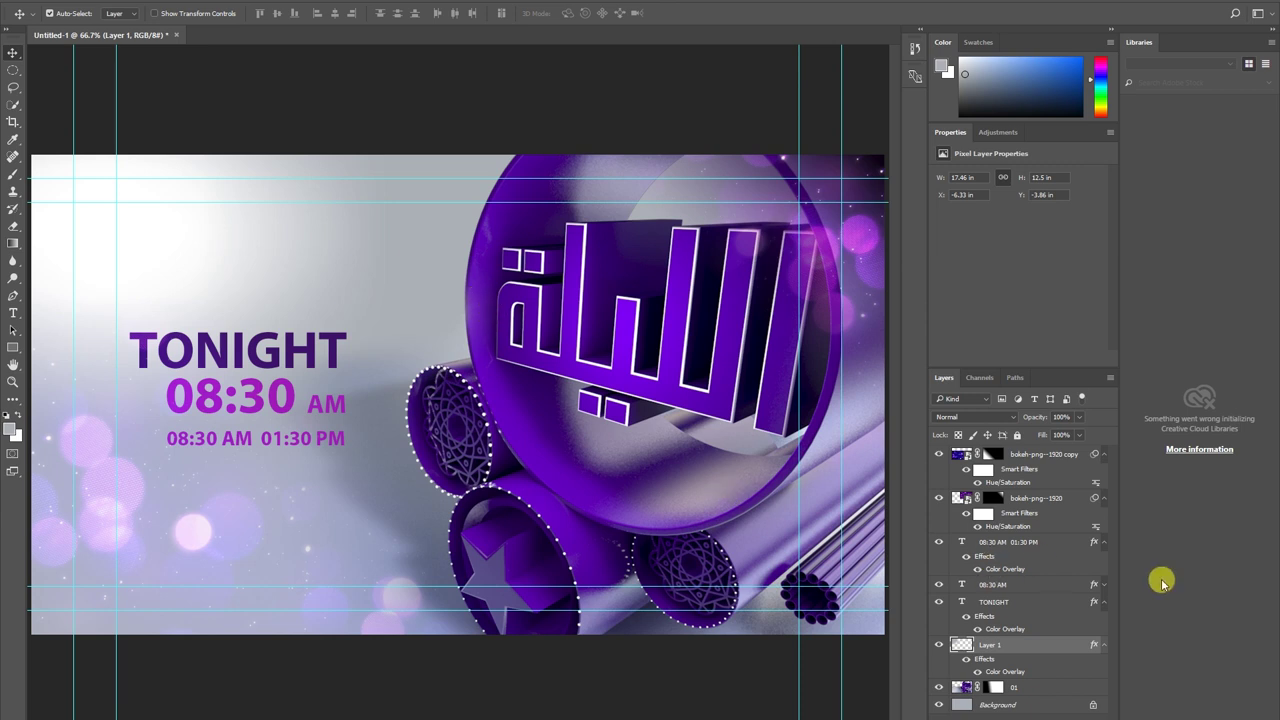
Collapse the bokeh, showtimes and TONIGHT effect lists and deselect the glow layer.
{"action": "left_click", "coordinate": [1104, 498]}
{"action": "left_click", "coordinate": [1104, 455]}
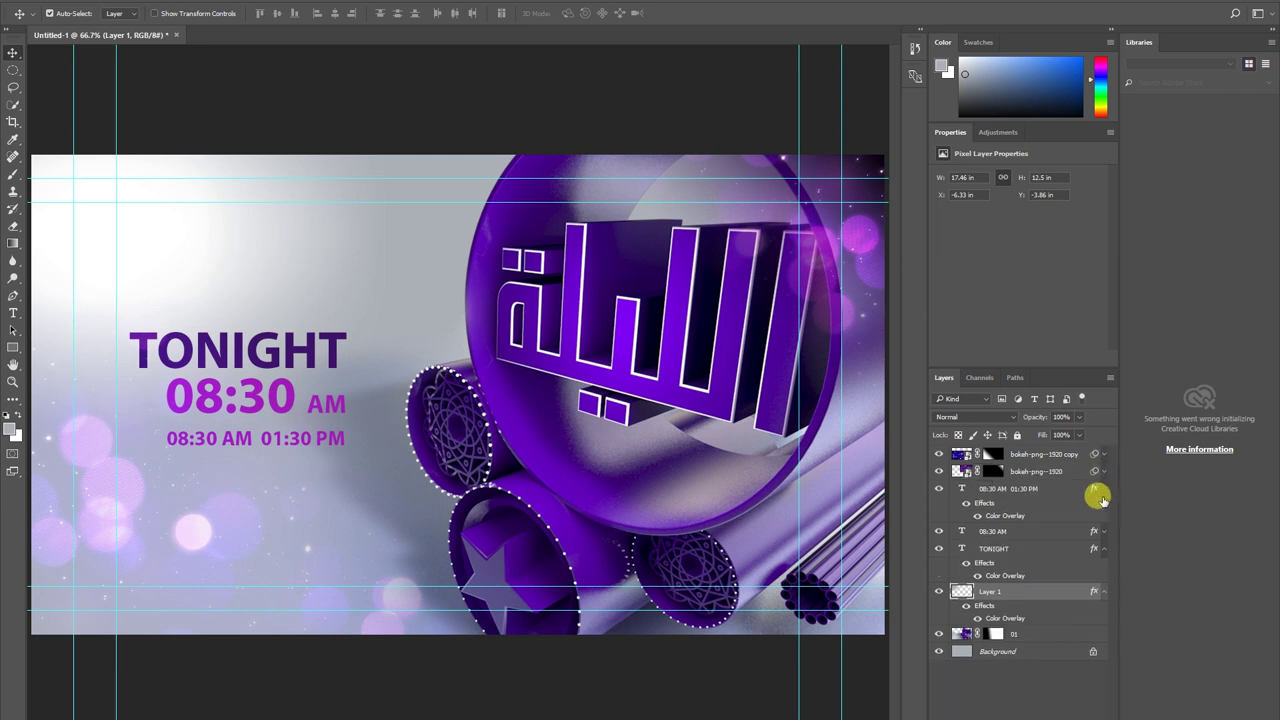
{"action": "left_click", "coordinate": [1104, 488]}
{"action": "left_click", "coordinate": [1104, 523]}
{"action": "left_click", "coordinate": [1014, 660]}
Add a colorized Hue/Saturation adjustment layer in Soft Light at 42% opacity with a purple hue.
{"action": "left_click", "coordinate": [1040, 700]}
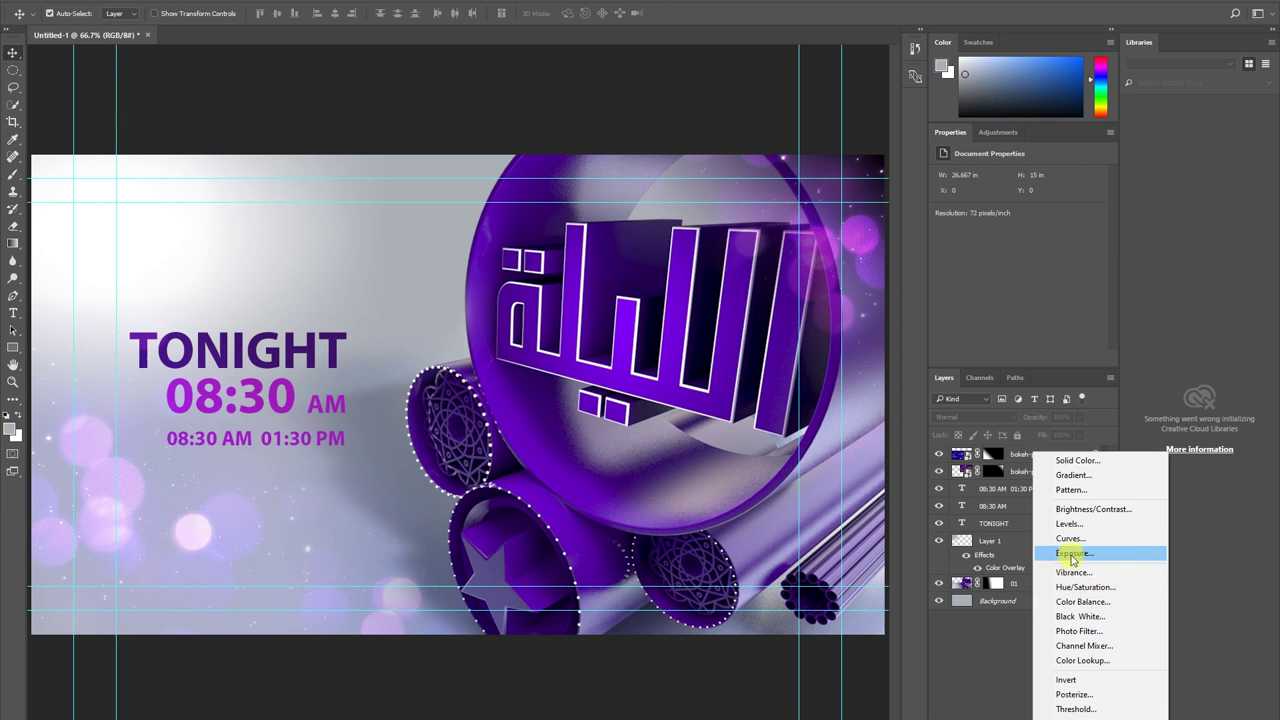
{"action": "left_click", "coordinate": [1085, 587]}
{"action": "left_click", "coordinate": [996, 290]}
{"action": "mouse_move", "coordinate": [1033, 226]}
{"action": "left_mouse_down"}
{"action": "mouse_move", "coordinate": [977, 226]}
{"action": "mouse_move", "coordinate": [1001, 226]}
{"action": "left_mouse_up"}
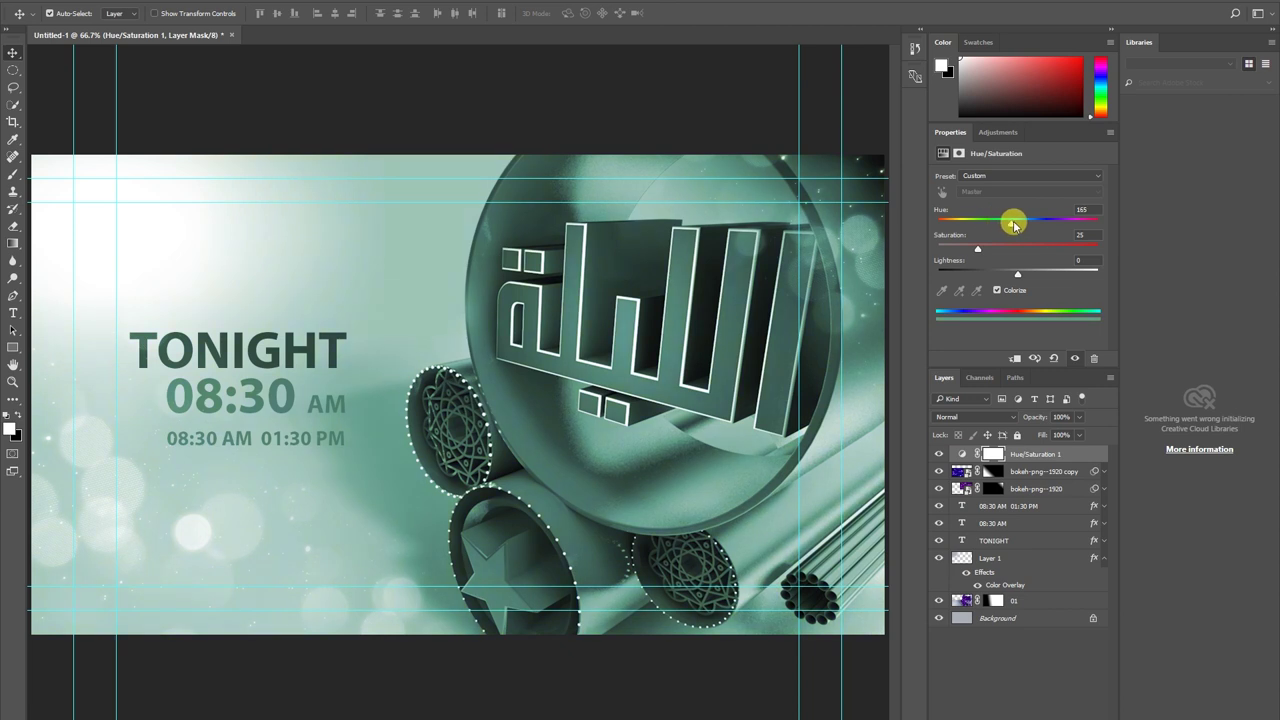
{"action": "left_click", "coordinate": [1003, 416]}
{"action": "left_click", "coordinate": [946, 556]}
{"action": "left_click_drag", "start_coordinate": [1079, 417], "coordinate": [1044, 435]}
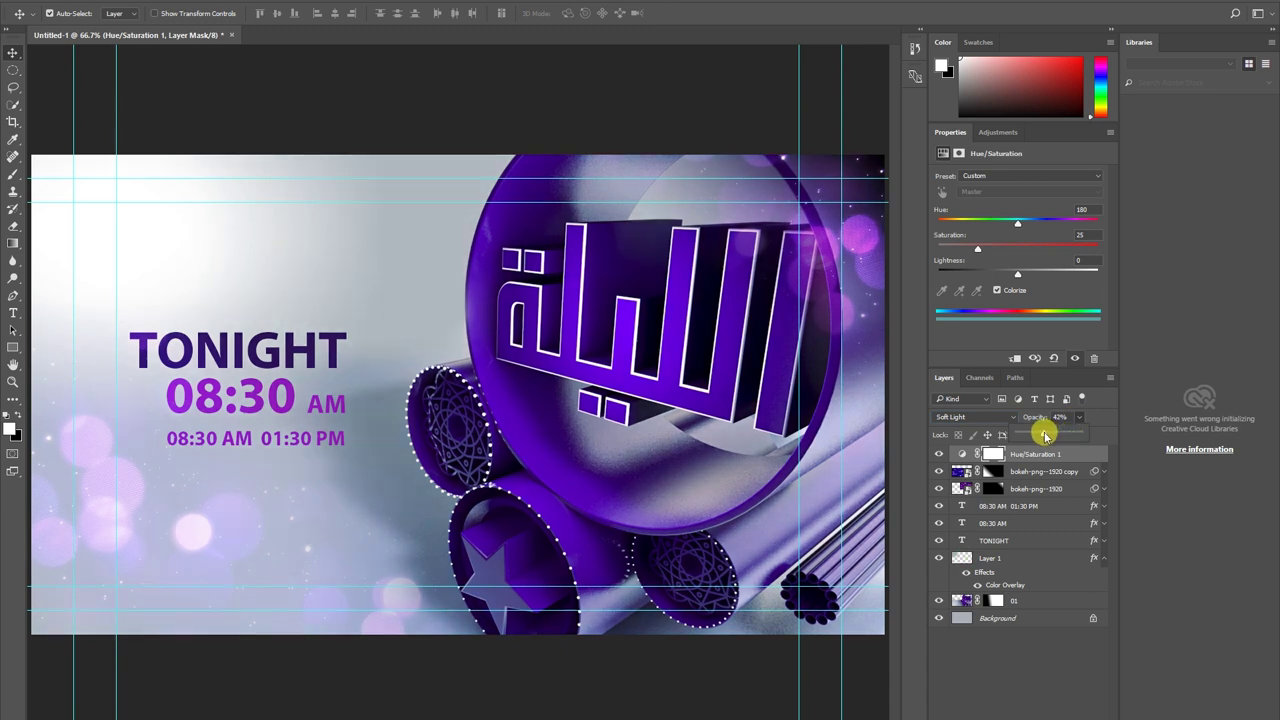
{"action": "mouse_move", "coordinate": [1018, 222]}
{"action": "left_mouse_down"}
{"action": "mouse_move", "coordinate": [1088, 228]}
{"action": "mouse_move", "coordinate": [903, 220]}
{"action": "mouse_move", "coordinate": [1057, 246]}
{"action": "mouse_move", "coordinate": [1006, 243]}
{"action": "mouse_move", "coordinate": [1033, 224]}
{"action": "left_mouse_up"}
{"action": "left_click", "coordinate": [1000, 674]}
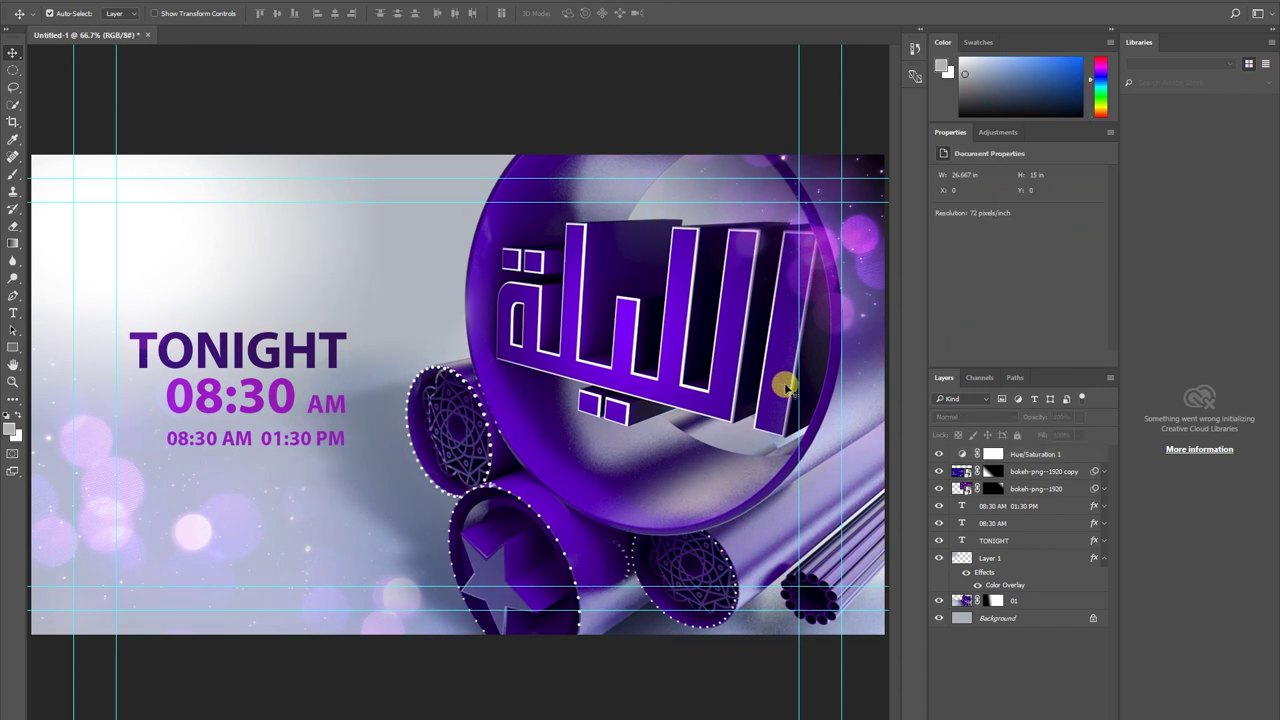